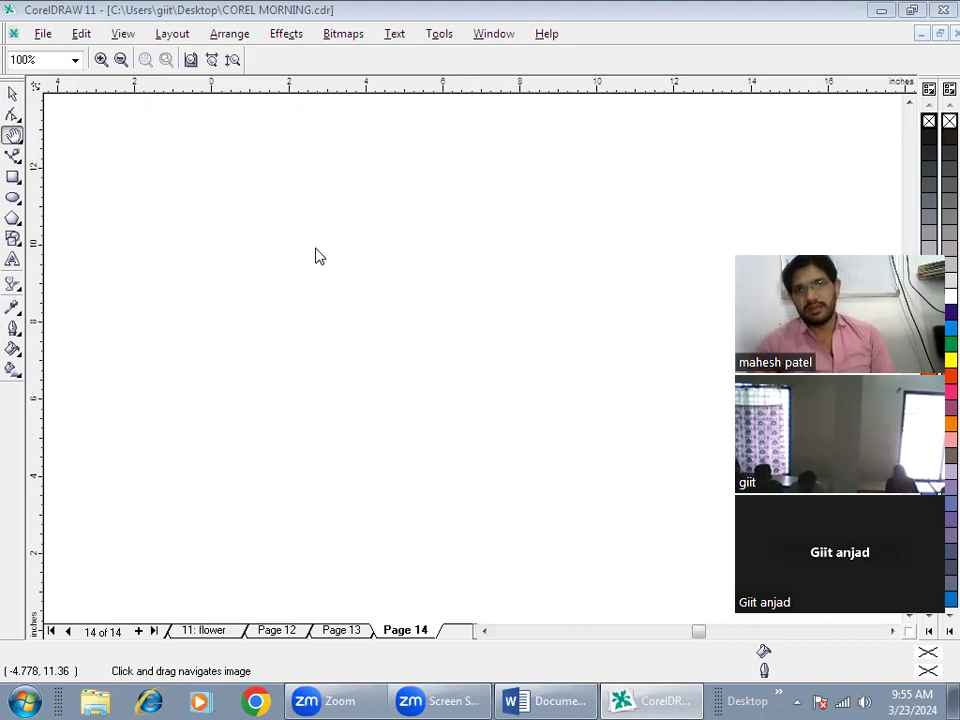
Draw a wide horizontal rectangle about 21.5 in wide and 4.4 in high across the upper part of the drawing area
left_click(550, 396)
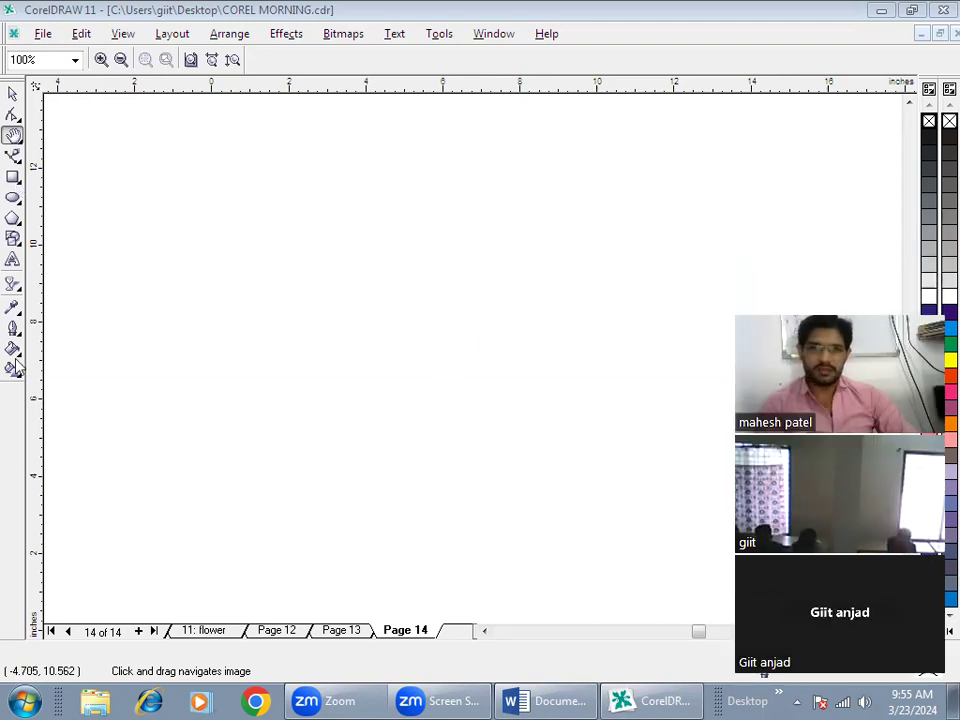
left_click(13, 177)
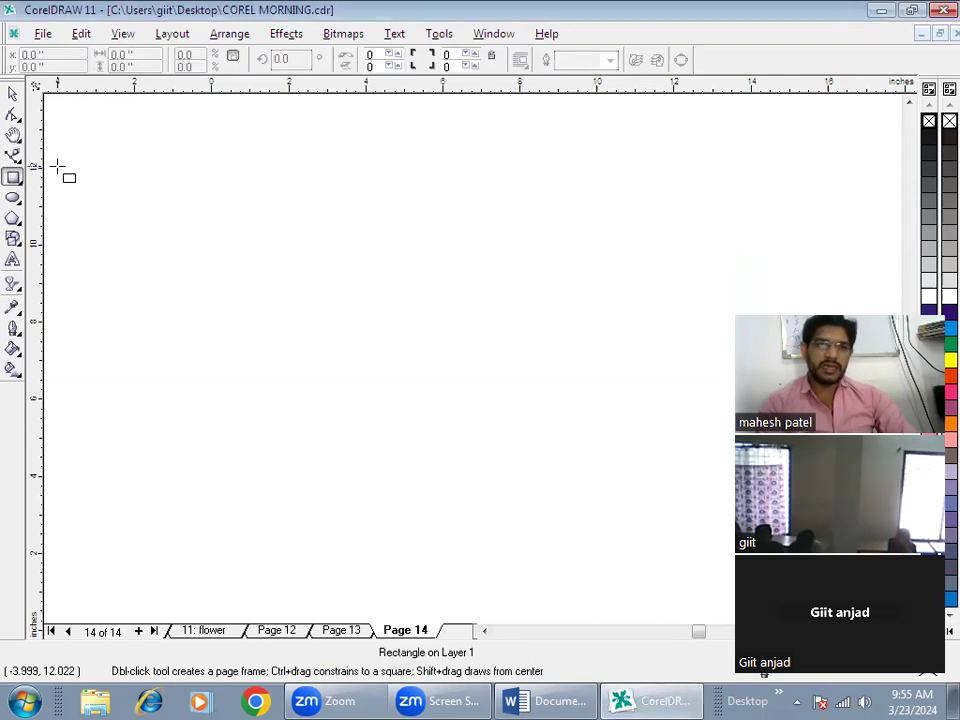
left_click_drag(53, 172, 882, 303)
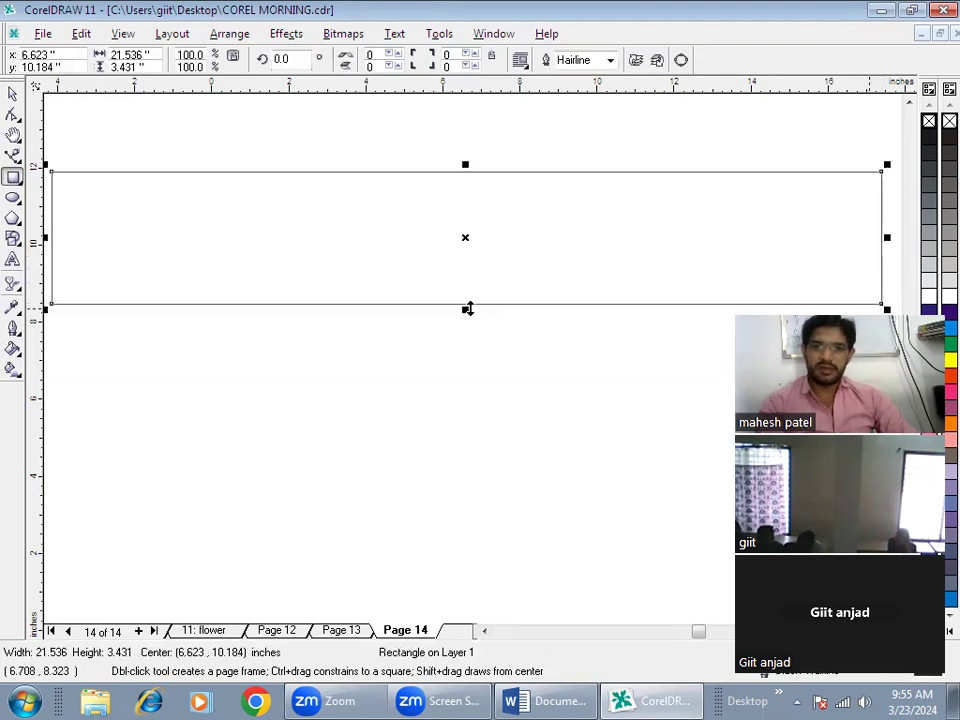
left_click_drag(466, 309, 466, 320)
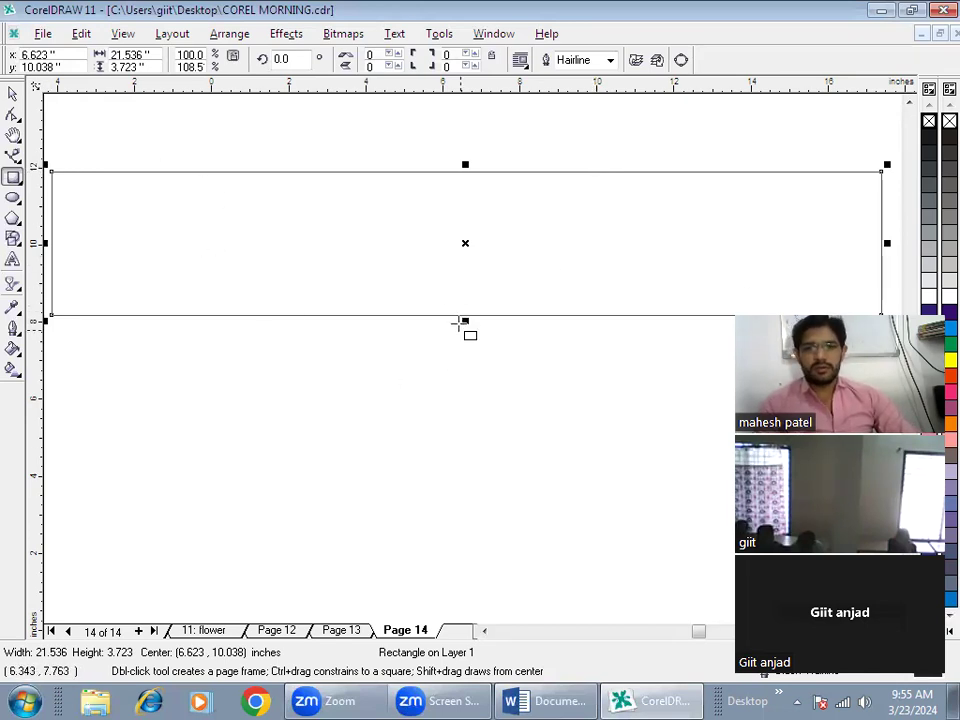
left_click_drag(465, 320, 466, 342)
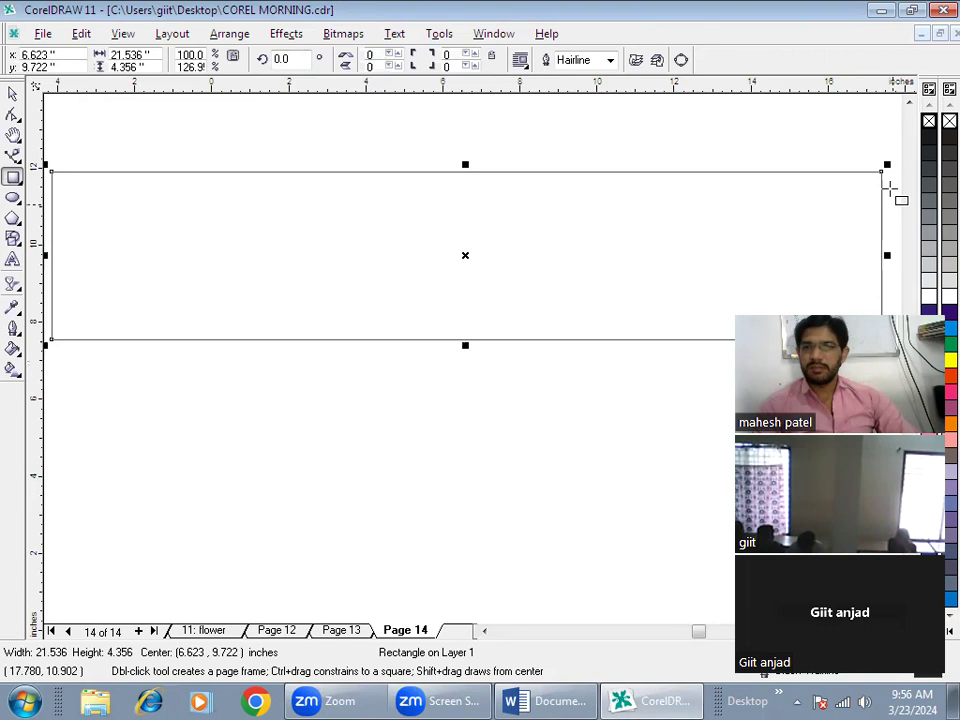
Fill the wide rectangle with black and remove its outline
left_click(932, 140)
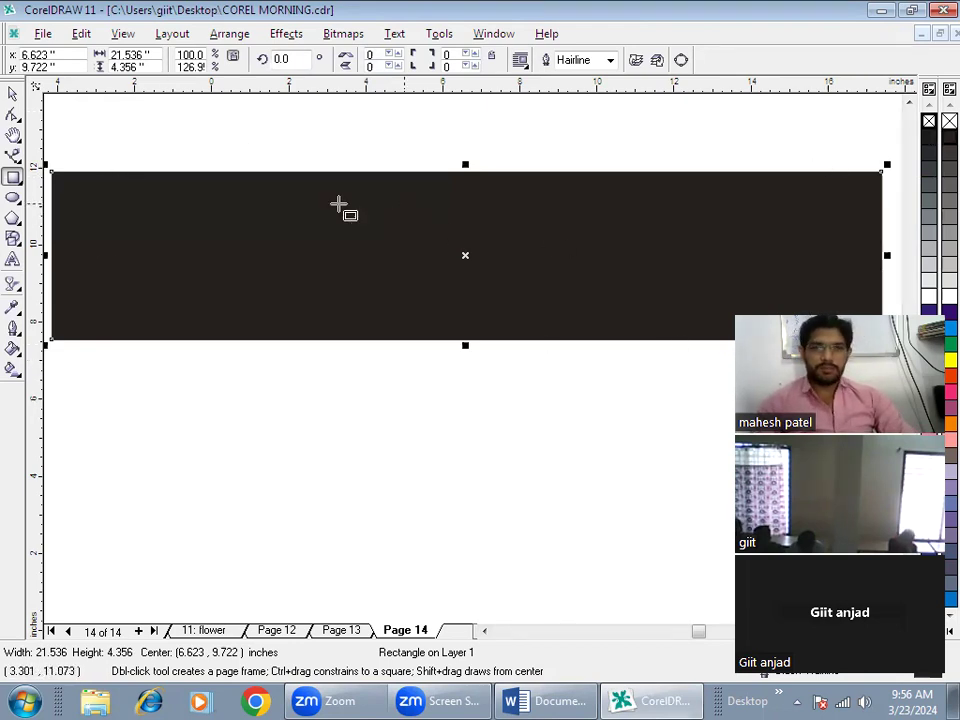
right_click(930, 125)
key("space")
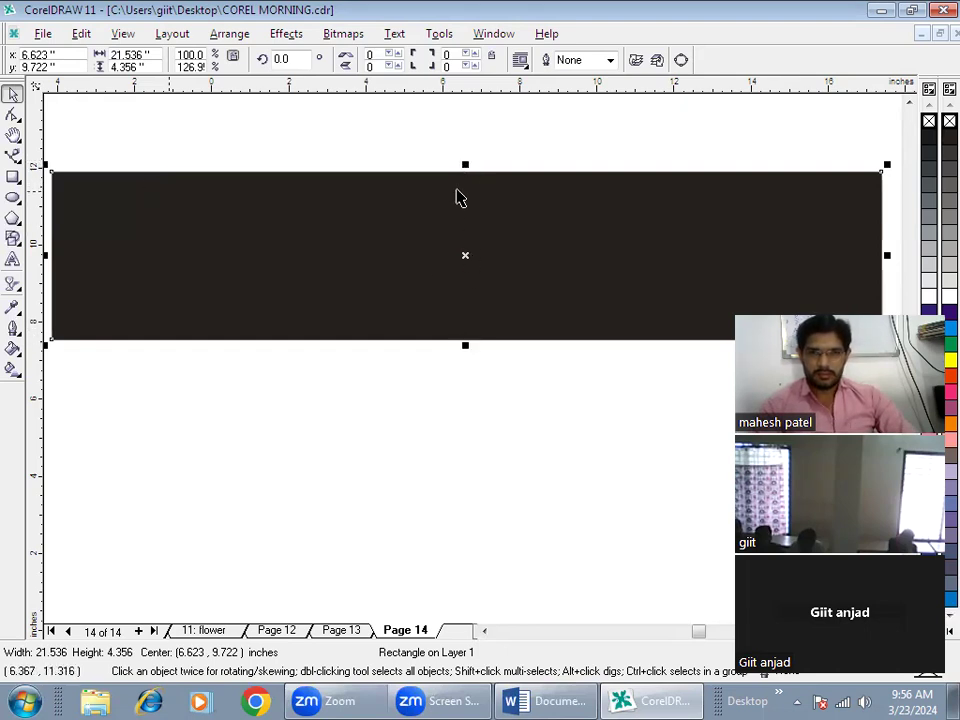
Copy the black rectangle as a full-width white strip about 0.15 in high and place it near the rectangle's upper edge
left_click_drag(465, 163, 466, 250)
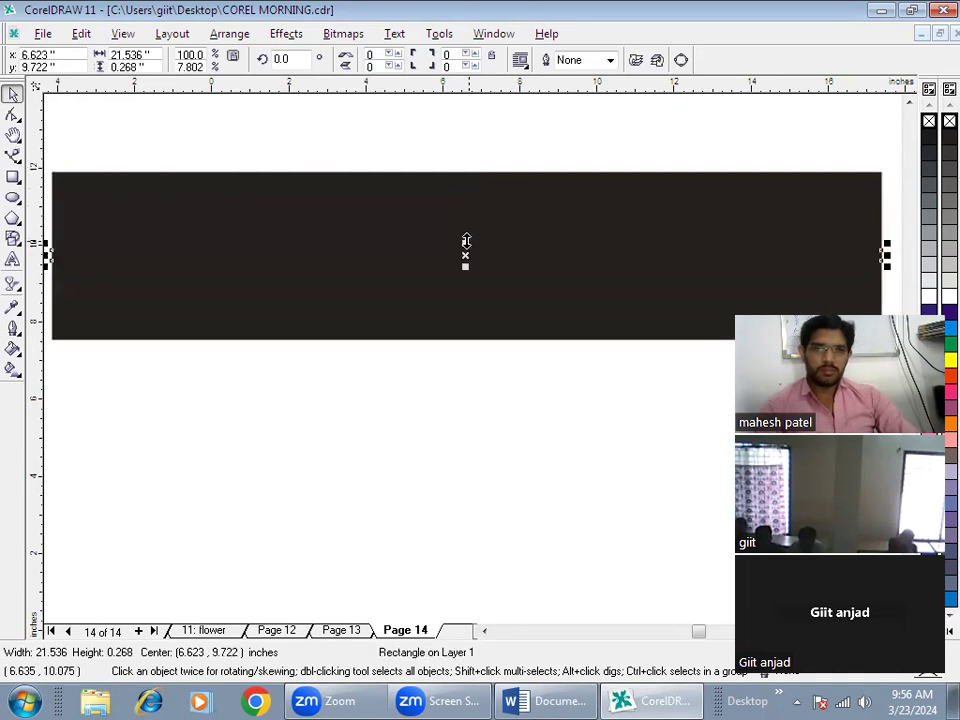
left_click(931, 280)
key("Up")
key("Up")
key("Up")
key("Up")
key("Up")
key("Up")
key("Up")
key("Up")
key("Up")
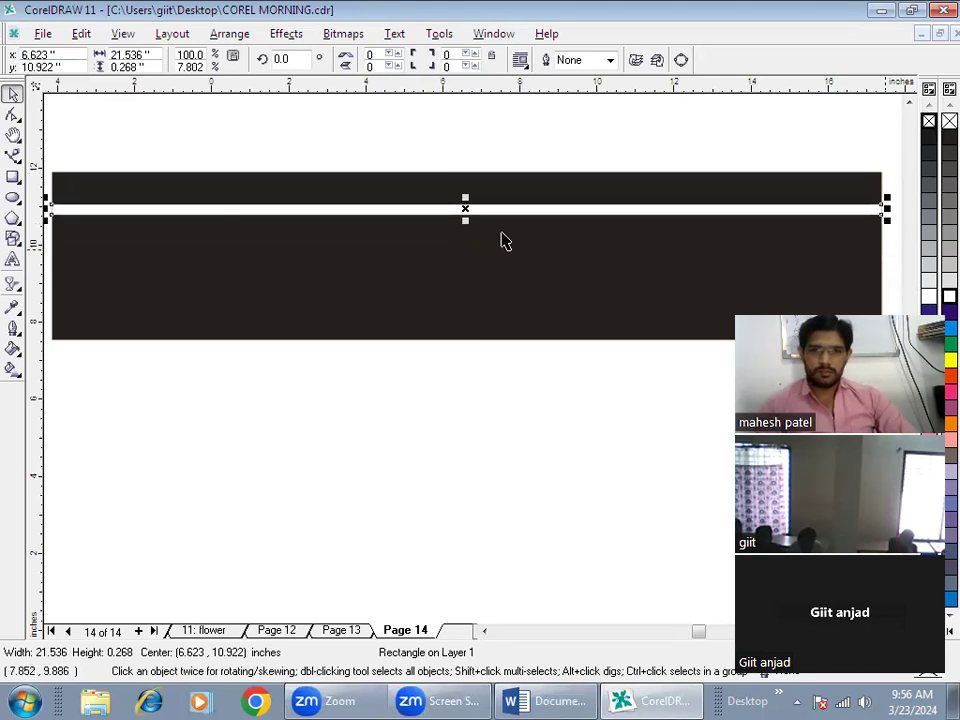
left_click_drag(463, 220, 466, 209)
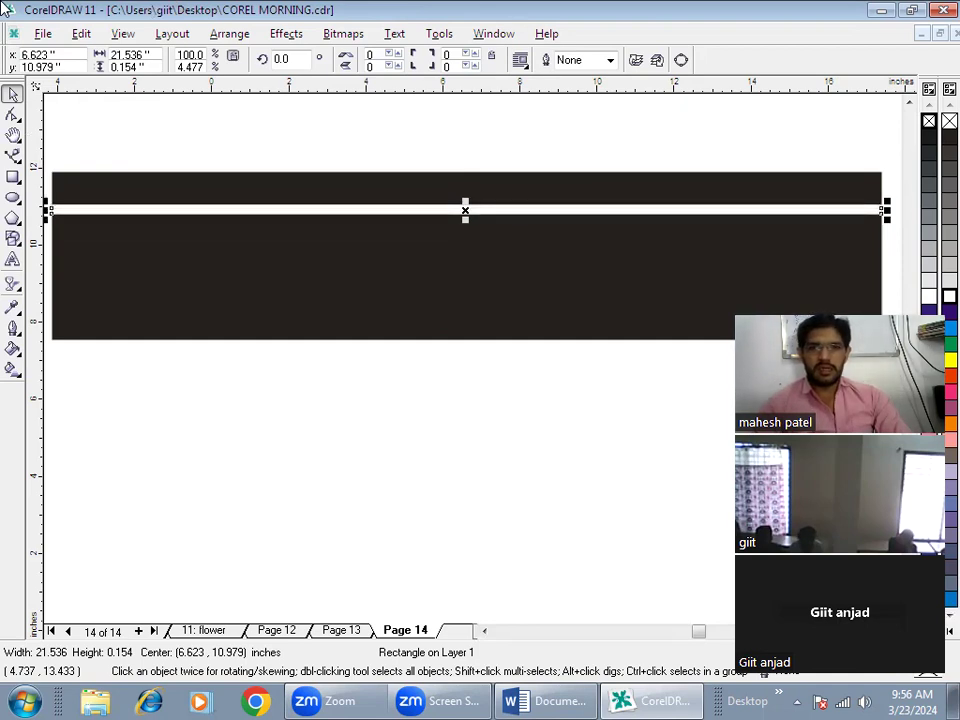
Duplicate the white strip and move the copy straight down about 2.7 in, near the black rectangle's lower edge
key("Down")
key("Down")
key("Down")
key("Down")
key("Down")
key("Down")
key("Down")
key("Down")
key("Down")
key("Down")
key("Down")
key("Down")
key("Down")
key("Down")
key("Down")
key("Down")
key("Down")
key("Down")
key("Down")
key("Down")
key("Down")
key("Down")
key("Down")
key("Down")
key("Down")
key("Down")
key("Down")
key("Down")
key("Down")
key("Down")
key("Down")
key("Down")
key("Down")
key("Down")
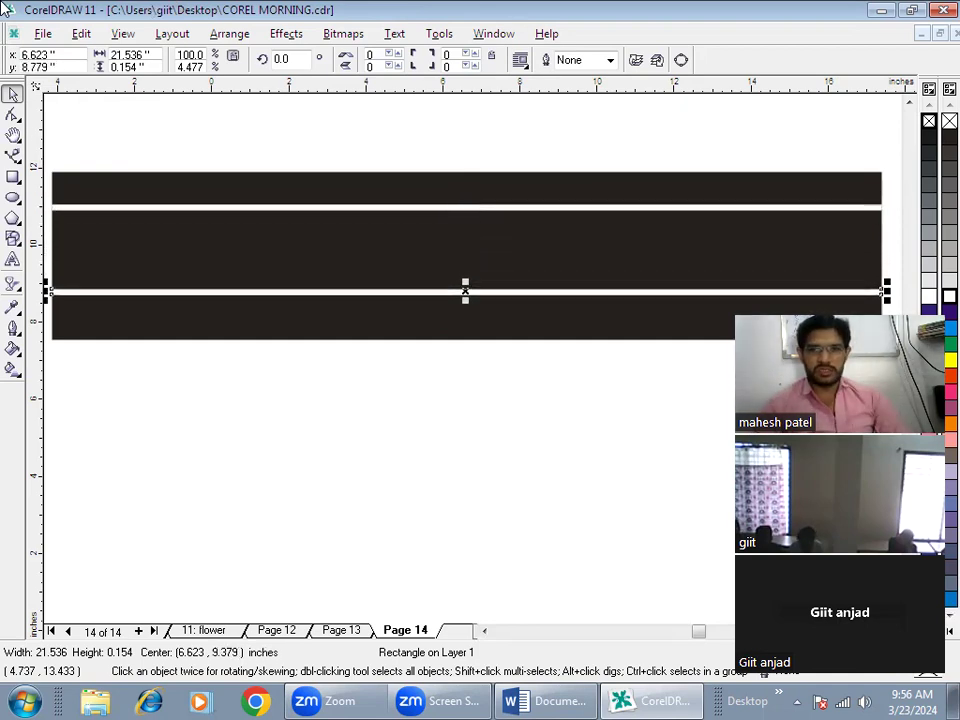
key("Down")
key("Down")
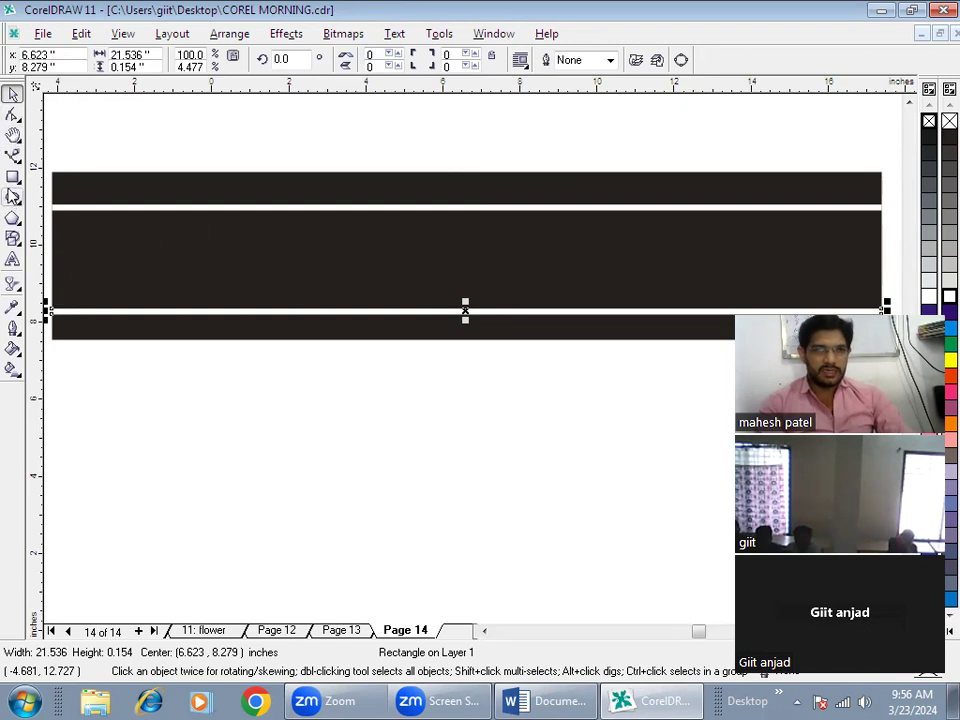
Draw a white square about 0.44 × 0.41 in and place it at the left end of the upper black band
left_click(13, 178)
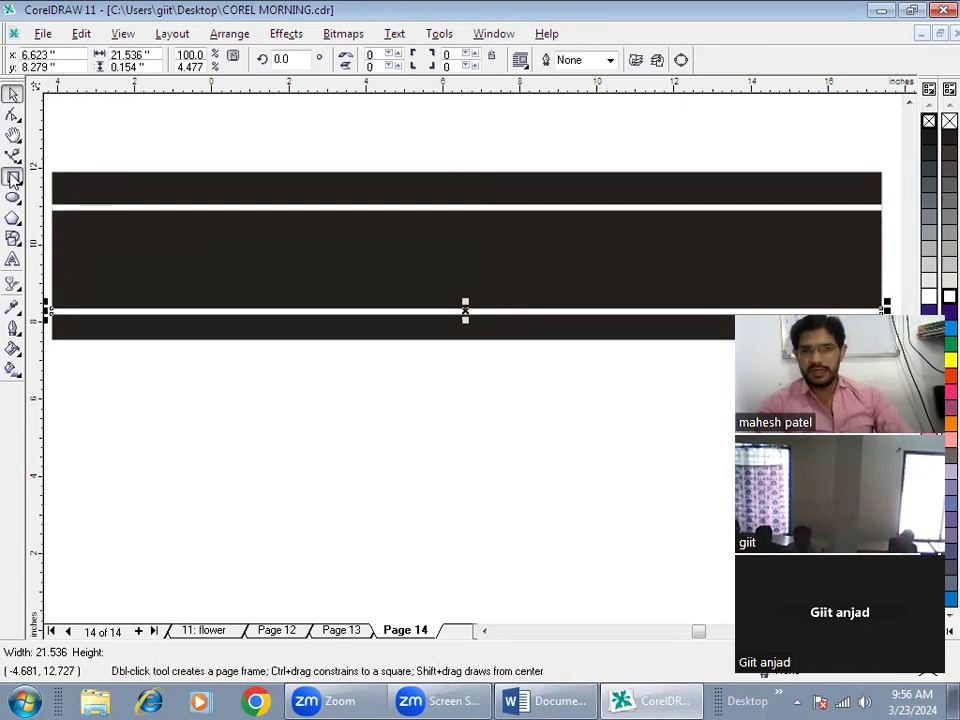
left_click_drag(204, 140, 219, 157)
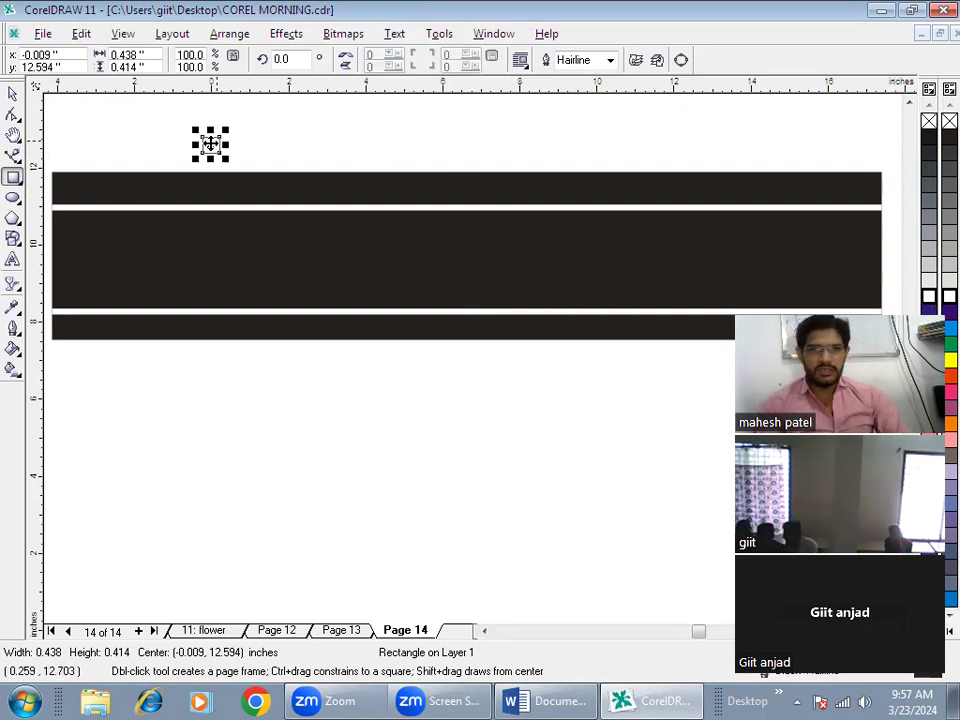
left_click_drag(211, 144, 65, 187)
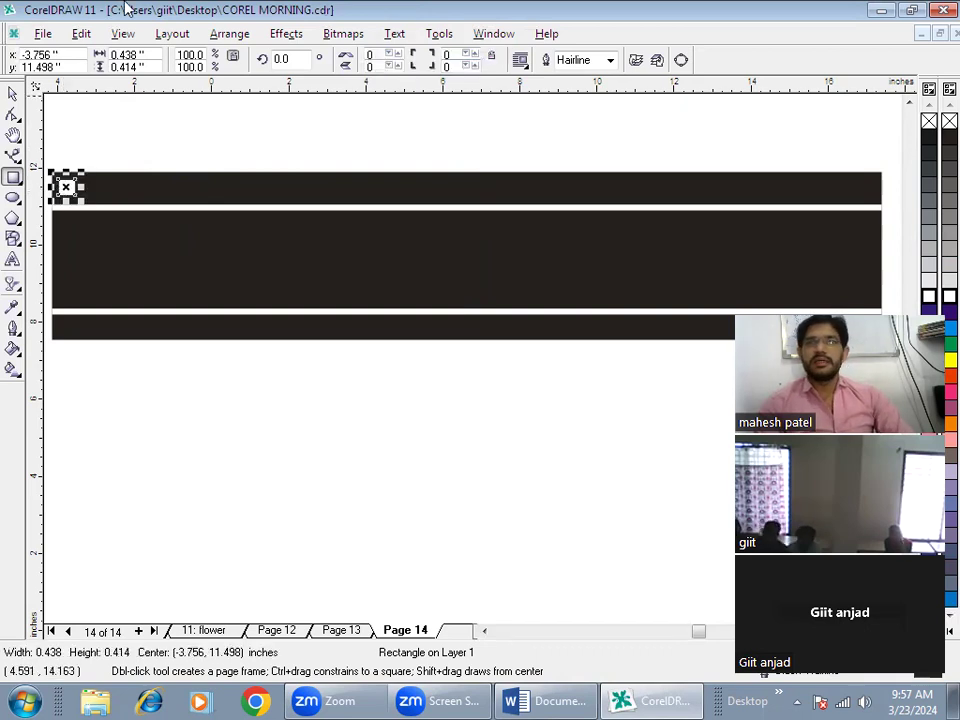
key("space")
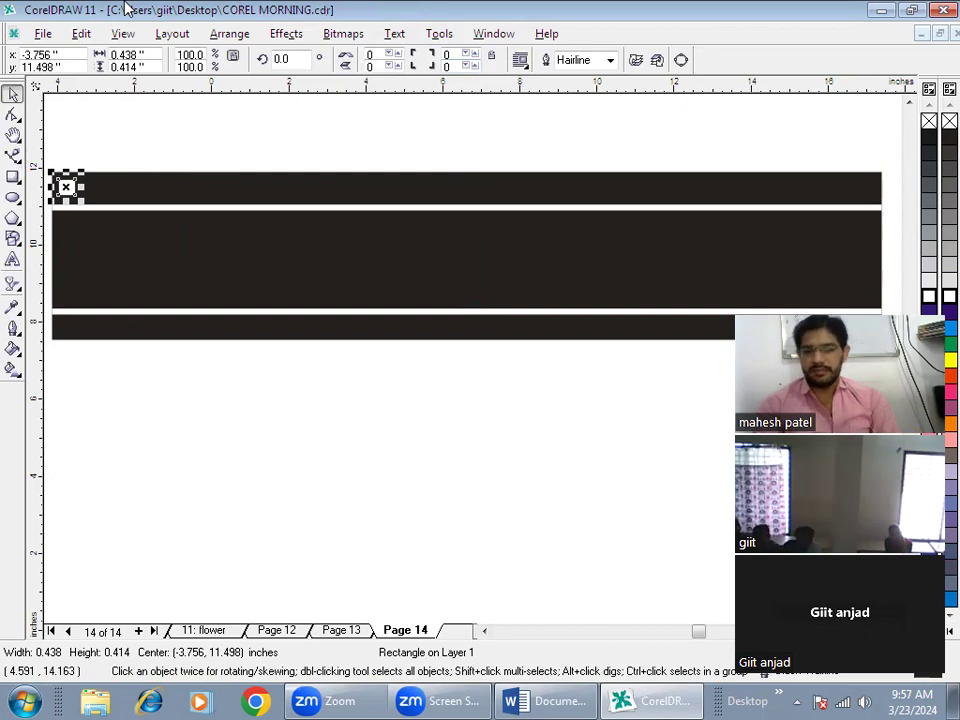
key("Right")
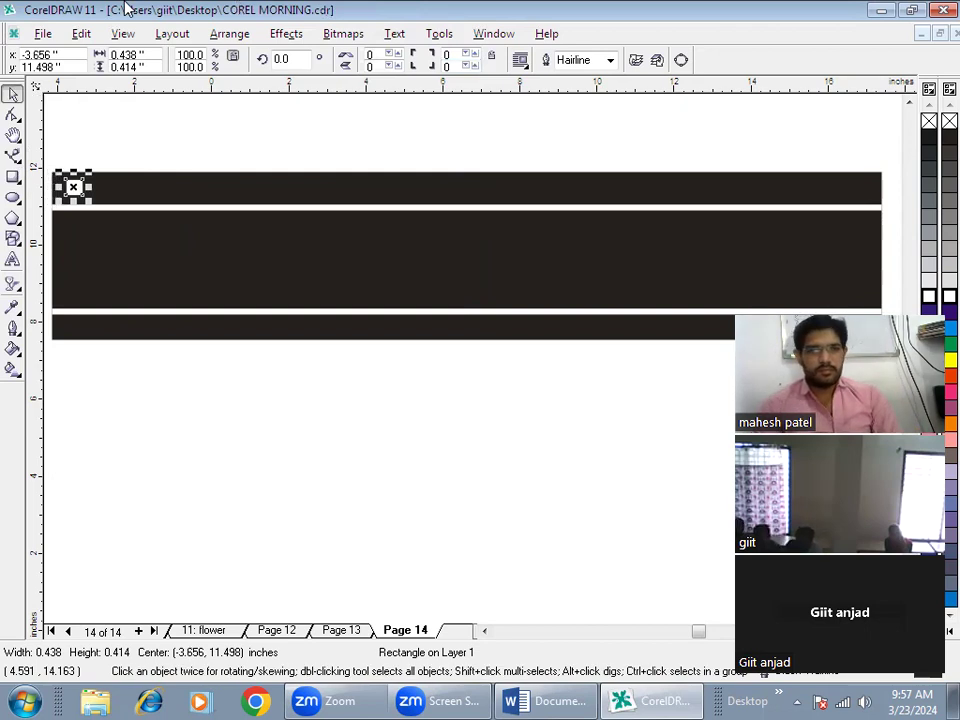
key("Right")
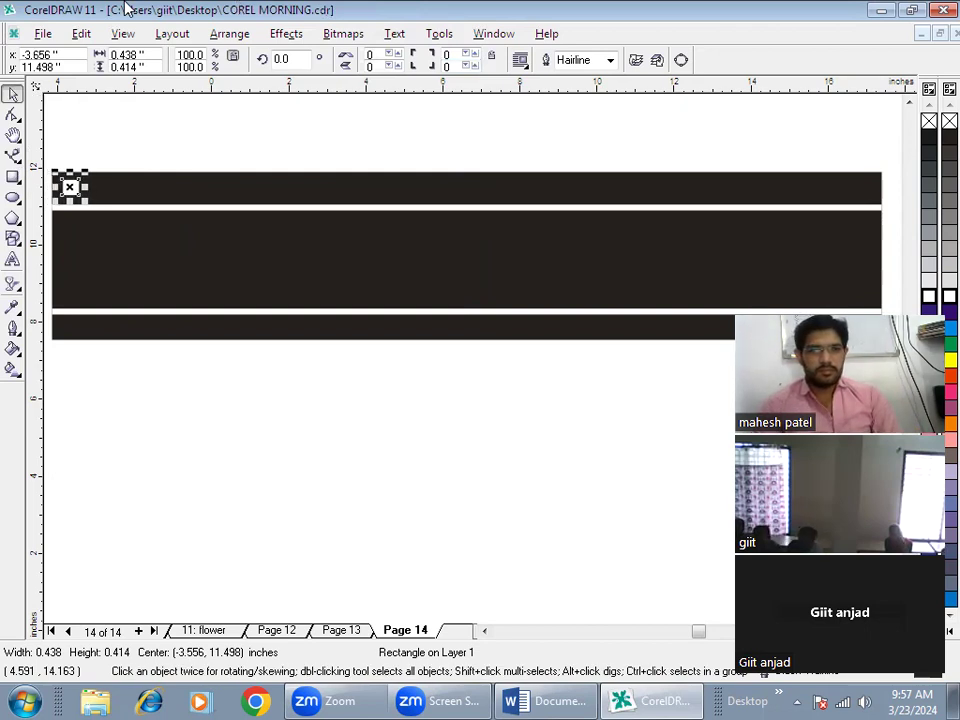
Duplicate the small white square and move the copy horizontally to the right end of the upper black band
key("KP_Add")
key("Right")
key("Right")
key("Right")
key("Right")
key("Right")
key("Right")
key("Right")
key("Right")
key("Right")
key("Right")
key("Right")
key("Right")
key("Right")
key("Right")
key("Right")
key("Right")
key("Right")
key("Right")
key("Right")
key("Right")
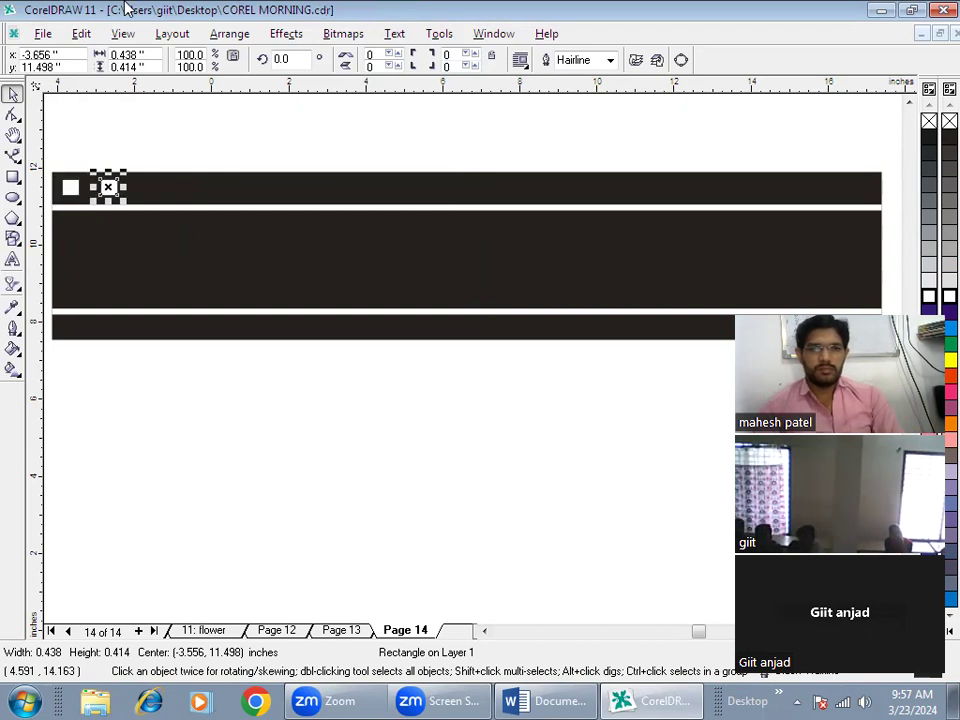
key("Right")
key("Right")
key("Right")
key("Right")
key("Right")
key("Right")
key("Right")
key("Right")
key("Right")
key("Right")
key("Right")
key("Right")
key("Right")
key("Right")
key("Right")
key("Right")
key("Right")
key("Right")
key("Right")
key("Right")
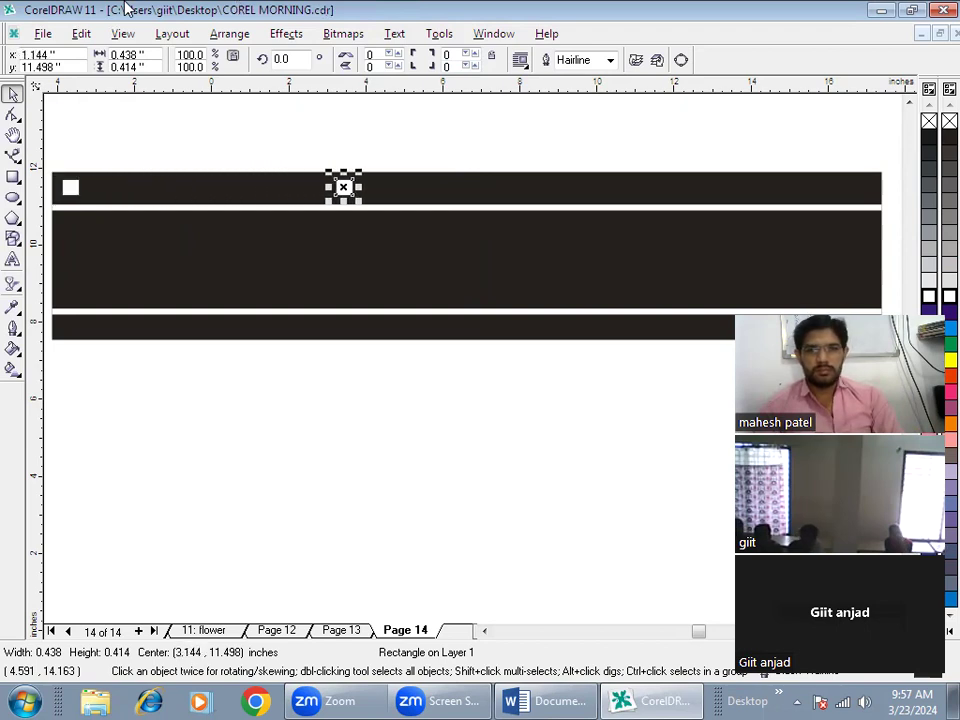
key("Right")
key("Right")
key("Right")
key("Right")
key("Right")
key("Right")
key("Right")
key("Right")
key("Right")
key("Right")
key("Right")
key("Right")
key("Right")
key("Right")
key("Right")
key("Right")
key("Right")
key("Right")
key("Right")
key("Right")
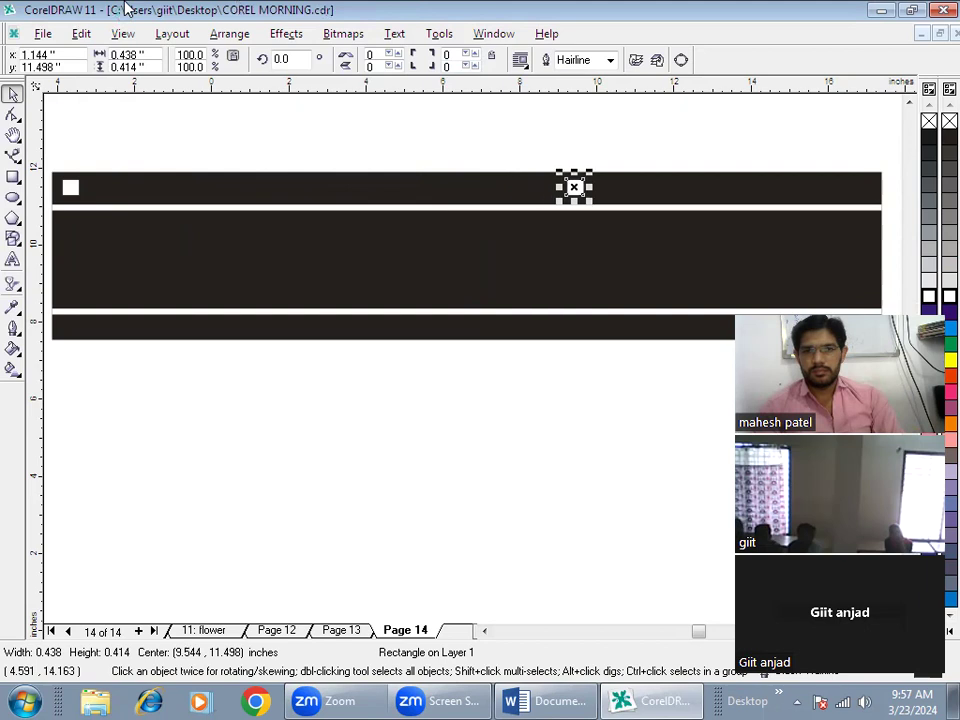
key("Right")
key("Right")
key("Right")
key("Right")
key("Right")
key("Right")
key("Right")
key("Right")
key("Right")
key("Right")
key("Right")
key("Right")
key("Right")
key("Right")
key("Right")
key("Right")
key("Right")
key("Right")
key("Right")
key("Right")
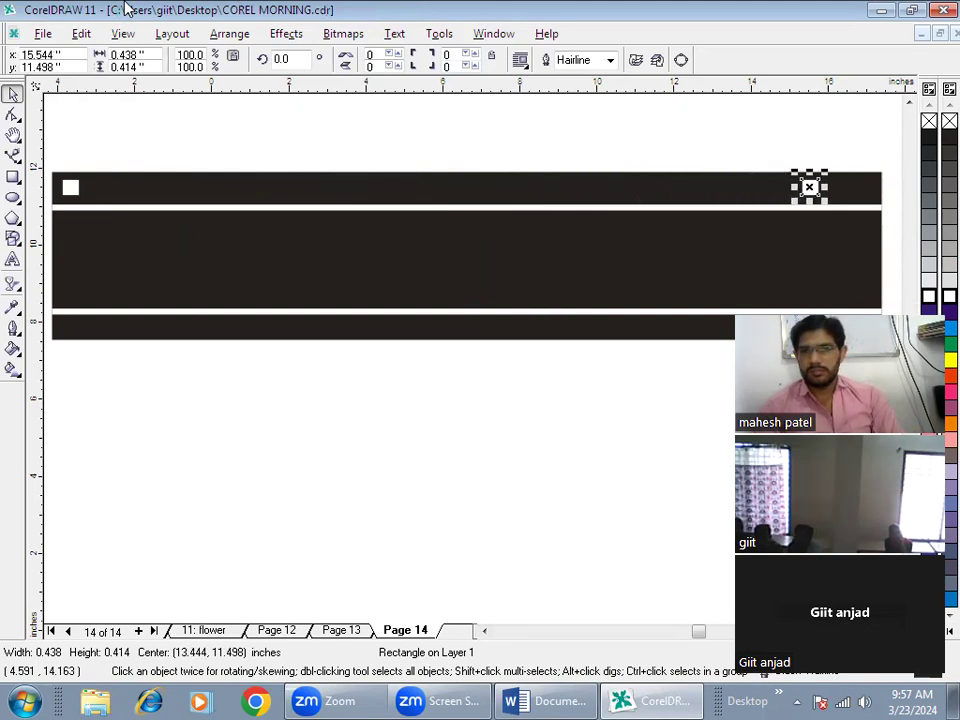
key("Right")
key("Right")
key("Right")
key("Right")
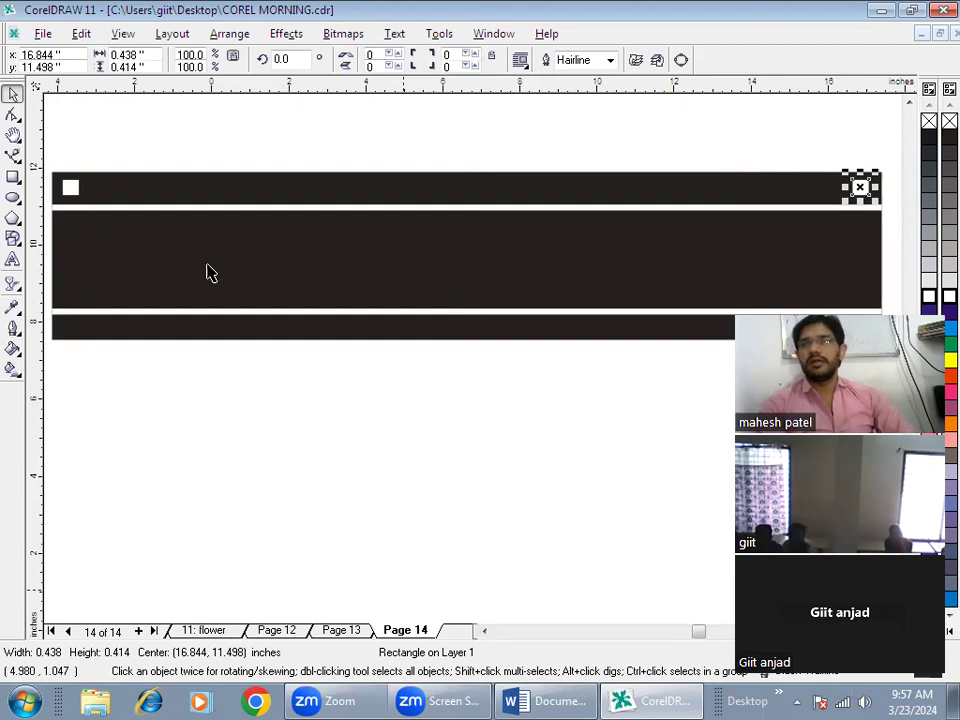
left_click(421, 122)
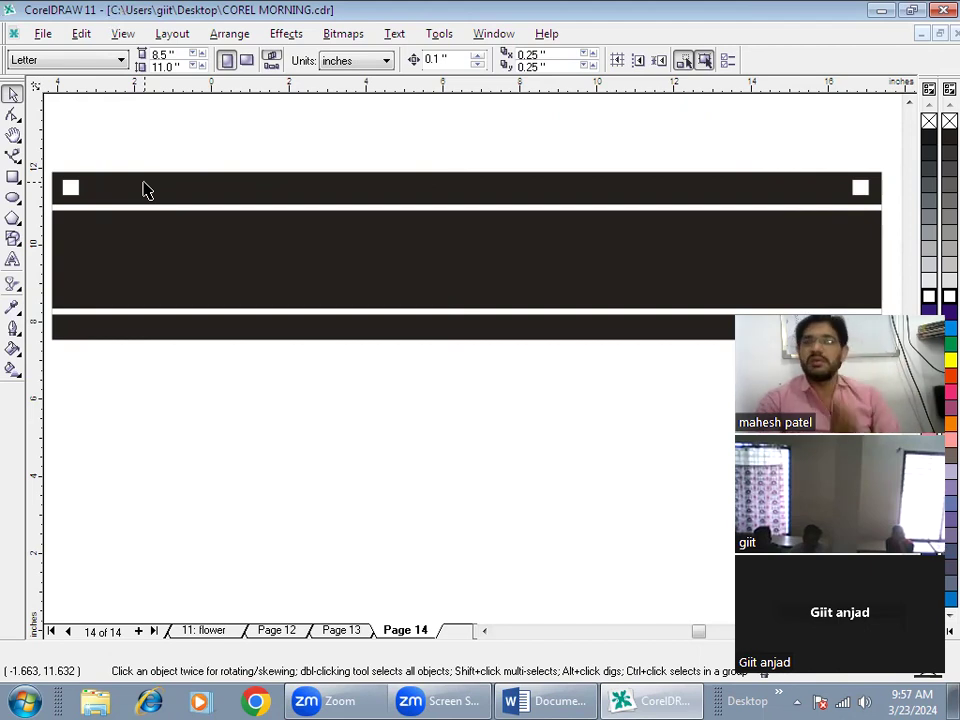
Blend the left white square with the right one in a straight line along the upper band
left_click(14, 284)
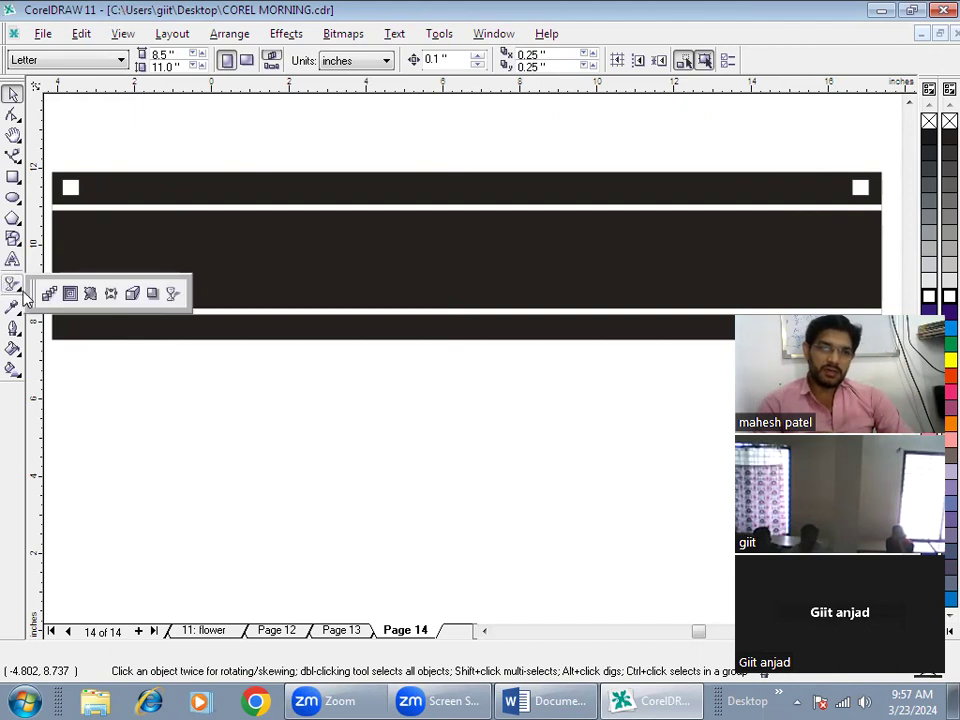
left_click(47, 293)
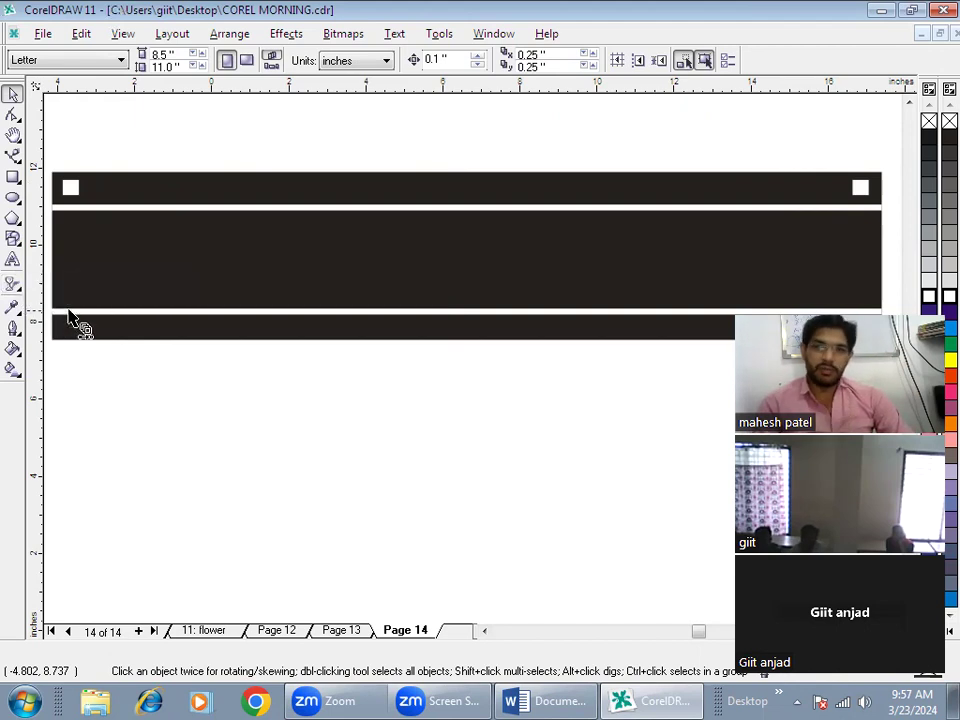
left_click(72, 190)
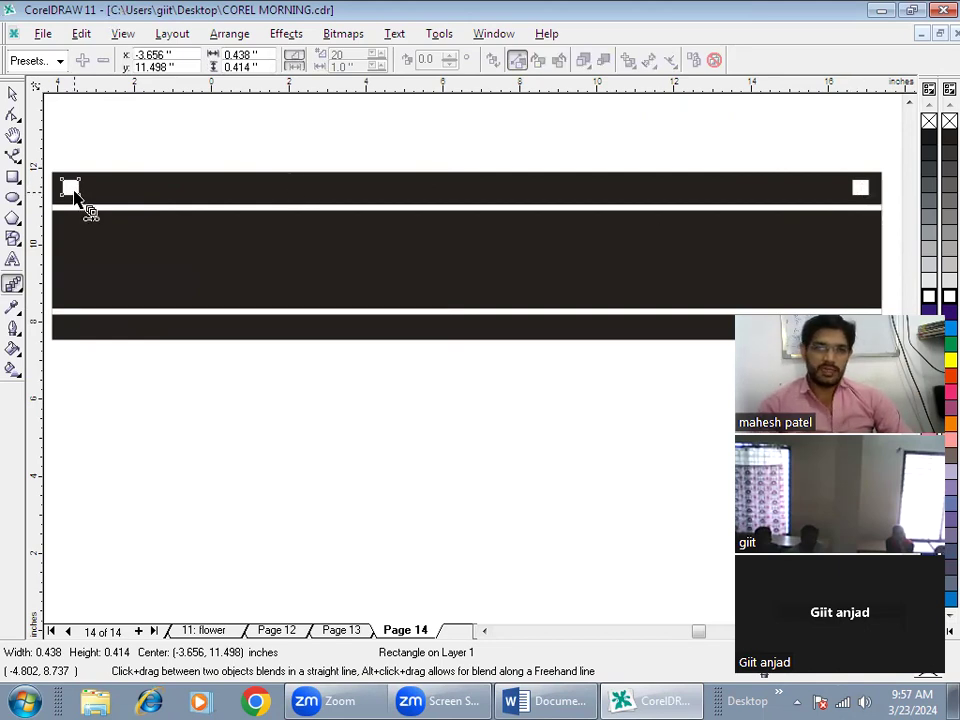
left_click_drag(76, 191, 859, 190)
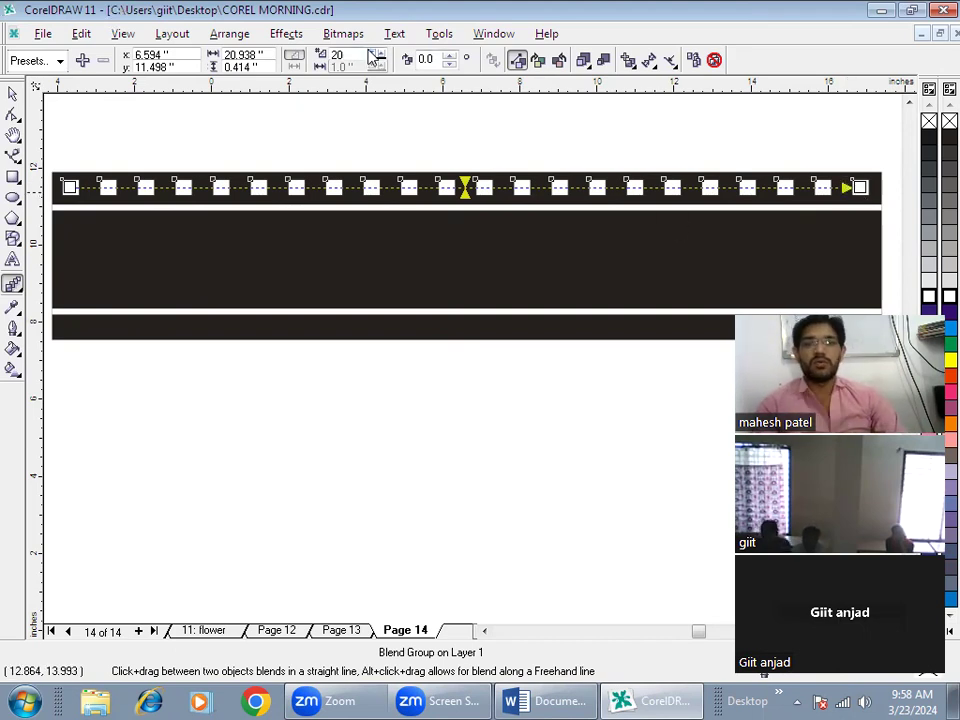
Set the number of blend steps between the two squares to 31
scroll(370, 56, "down", 8)
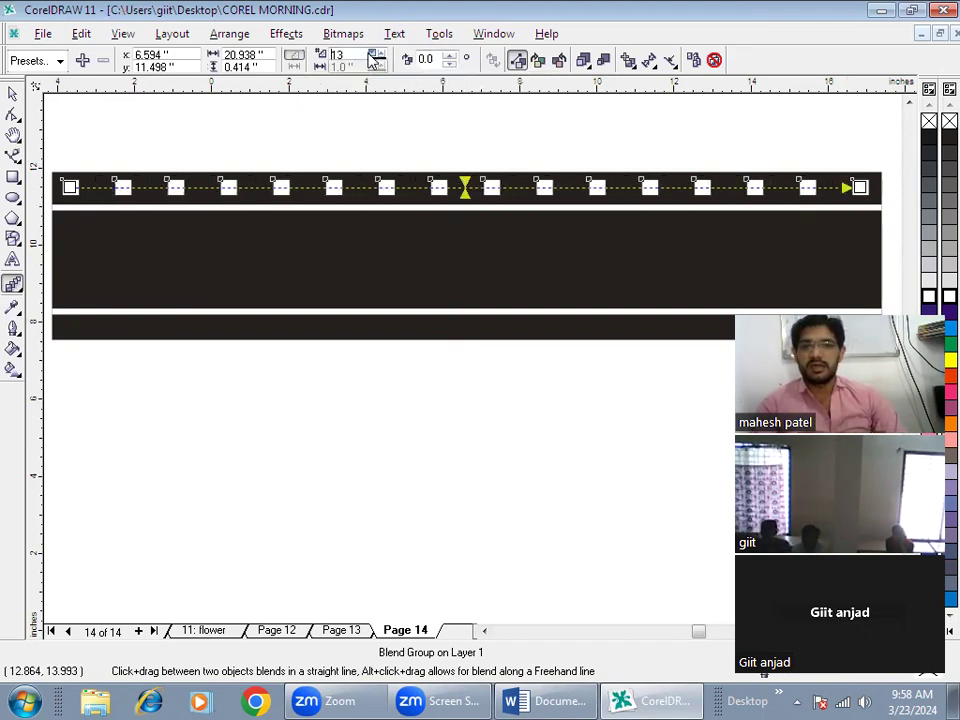
scroll(370, 56, "down", 2)
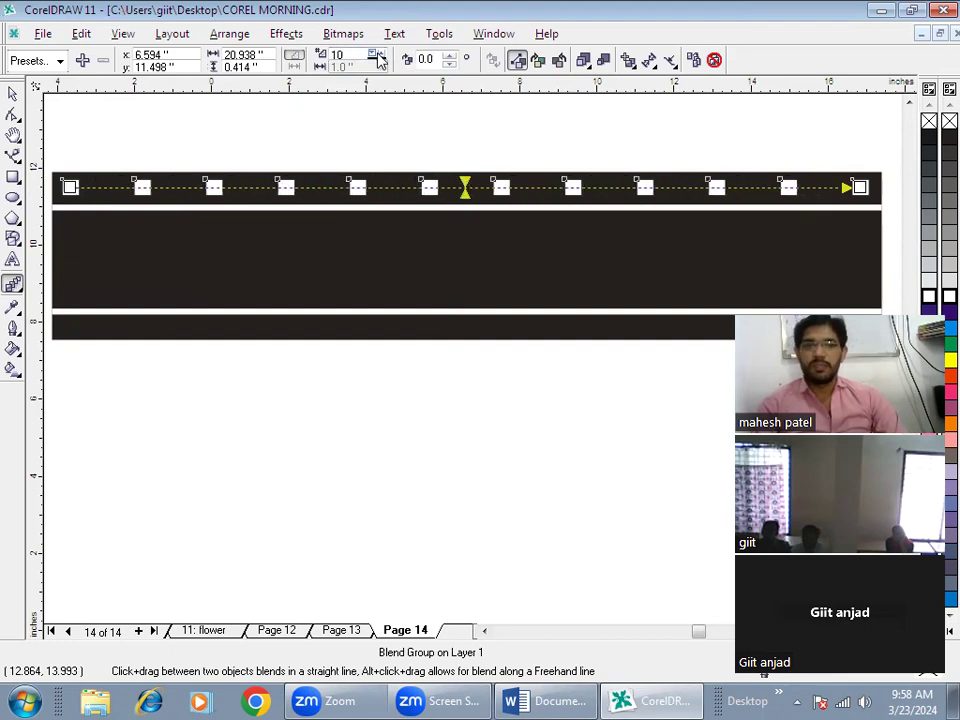
left_click(380, 55)
scroll(380, 58, "up", 11)
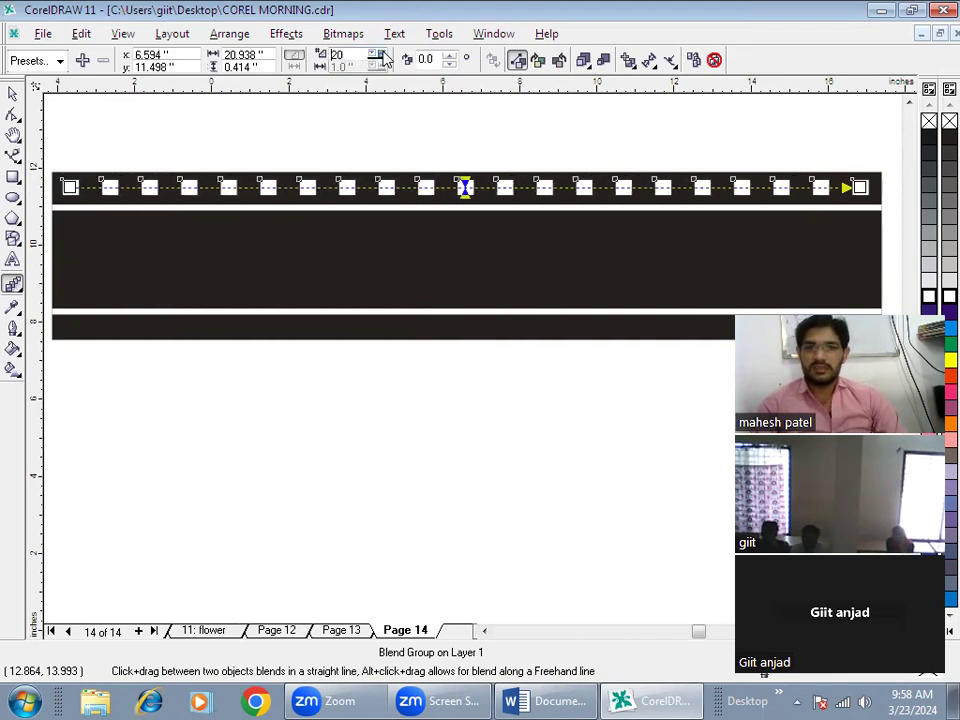
scroll(383, 57, "up", 3)
left_click(382, 54)
left_click(382, 54)
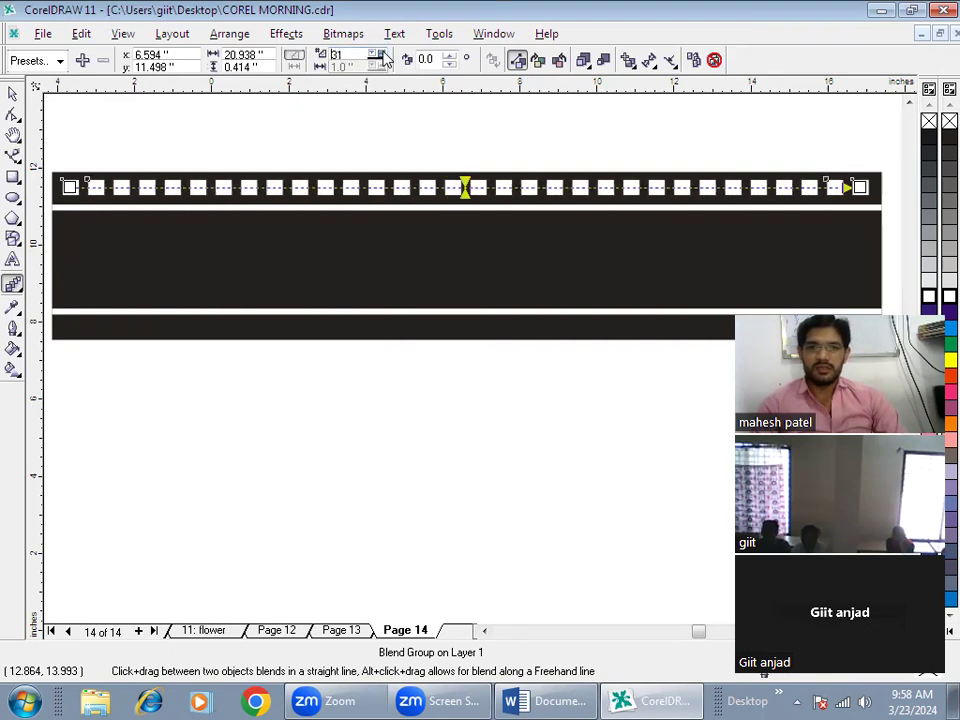
Set the number of blend steps between the two end squares of the upper band to 32
left_click(382, 54)
left_click(382, 54)
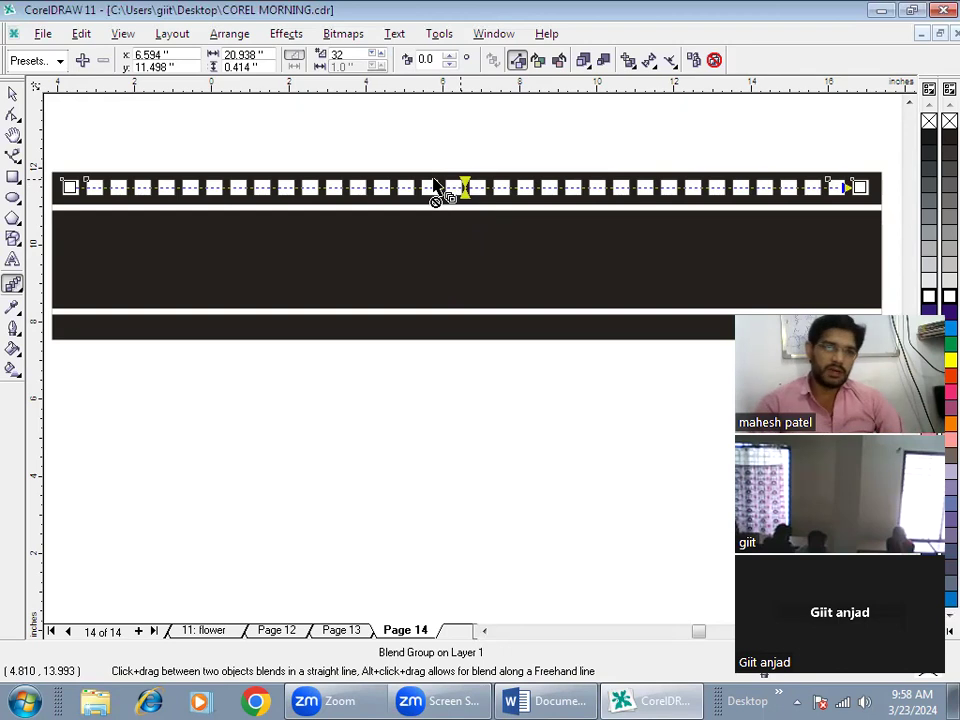
left_click(13, 93)
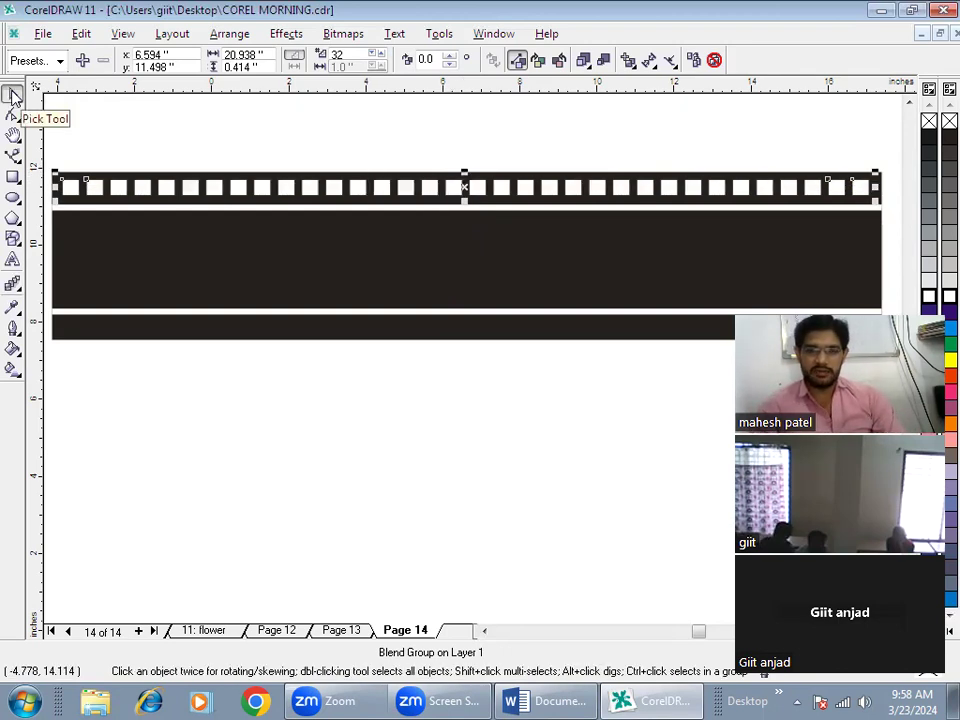
Duplicate the blended row of white squares and move the copy straight down onto the lower black band
key("Down")
key("Down")
key("Down")
key("Down")
key("Down")
key("Down")
key("Down")
key("Down")
key("Down")
key("Down")
key("Down")
key("Down")
key("Down")
key("Down")
key("Down")
key("Down")
key("Down")
key("Down")
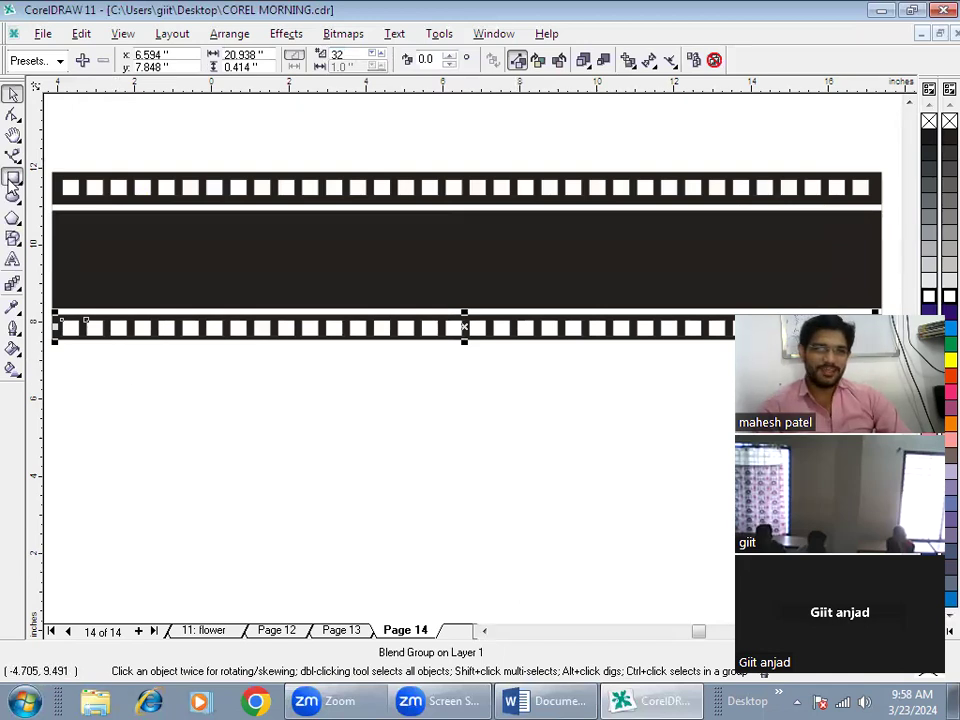
Draw a rectangle about 3.14 × 2.65 in below the film strip and round its corners to 50
left_click(12, 178)
left_click_drag(99, 403, 221, 507)
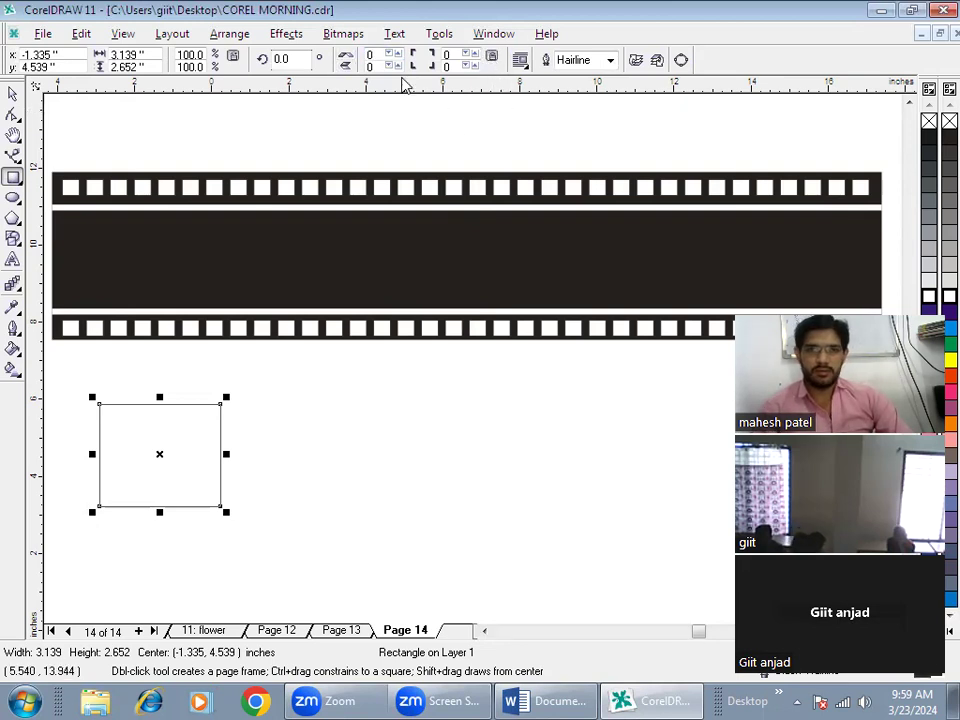
type("50")
key("Return")
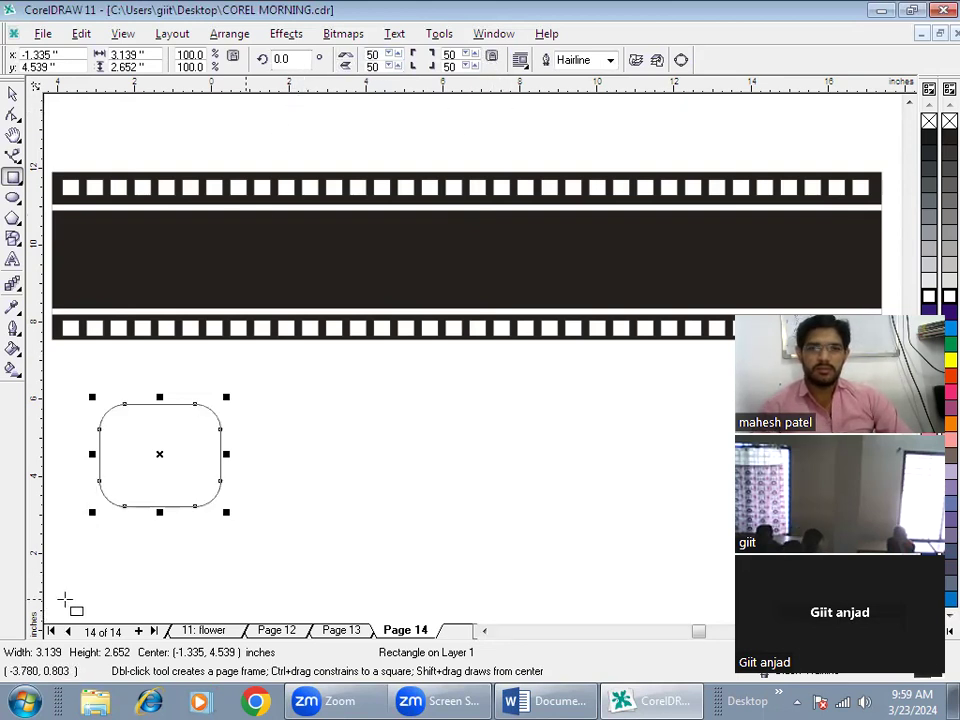
Scale the rounded rectangle proportionally to about 2.21 × 1.87 in and place it in the empty area below the strip's middle
left_click_drag(224, 514, 198, 488)
left_click_drag(146, 443, 242, 449)
left_click_drag(296, 497, 280, 482)
left_click_drag(236, 446, 139, 253)
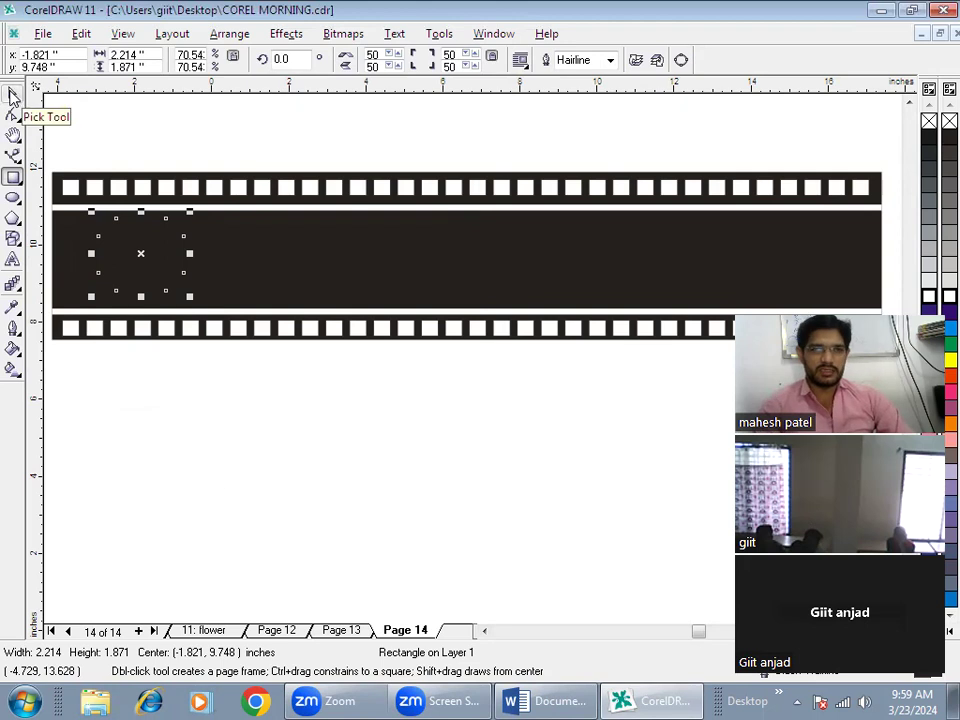
left_click(13, 94)
left_click_drag(141, 255, 424, 459)
Import the image download (2) at about 2.48 × 2.70 in and place it overlapping the rounded rectangle
left_click(43, 33)
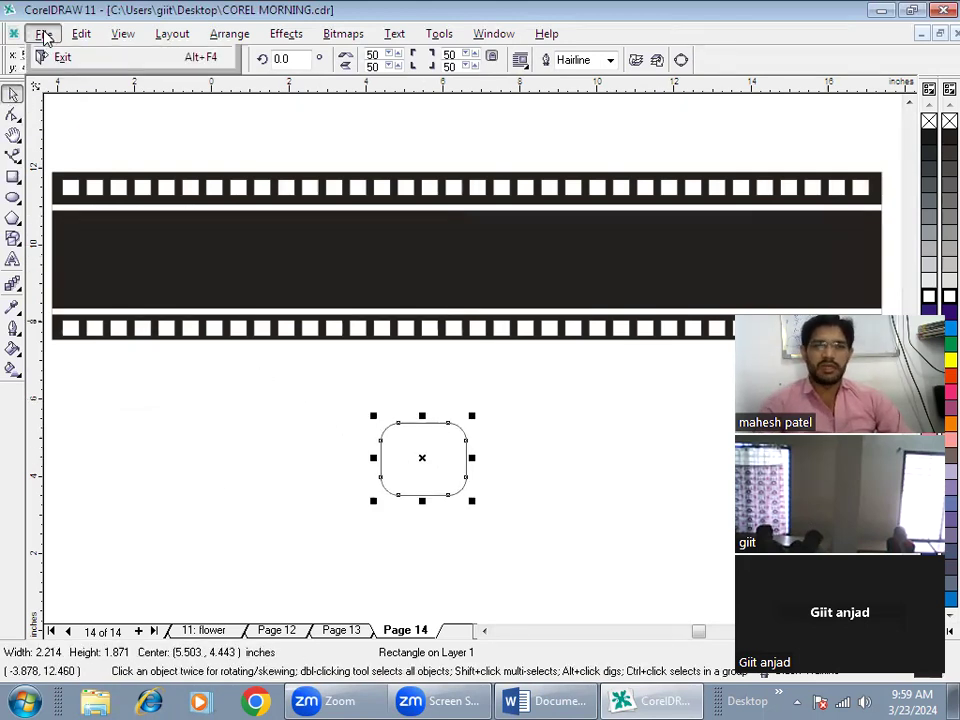
left_click(76, 202)
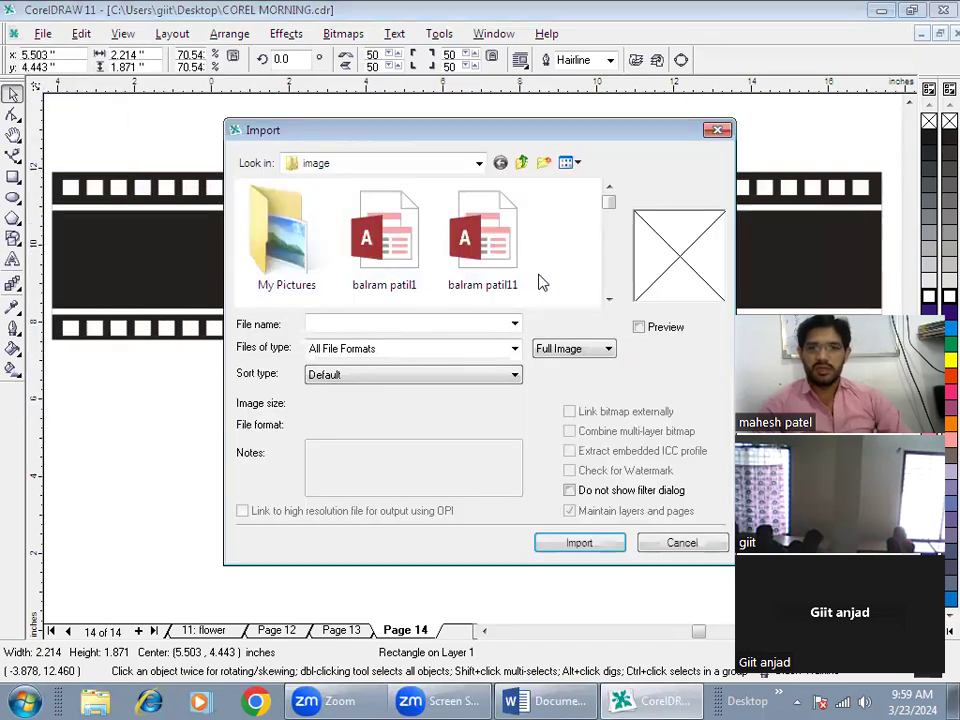
left_click(608, 298)
left_click(286, 232)
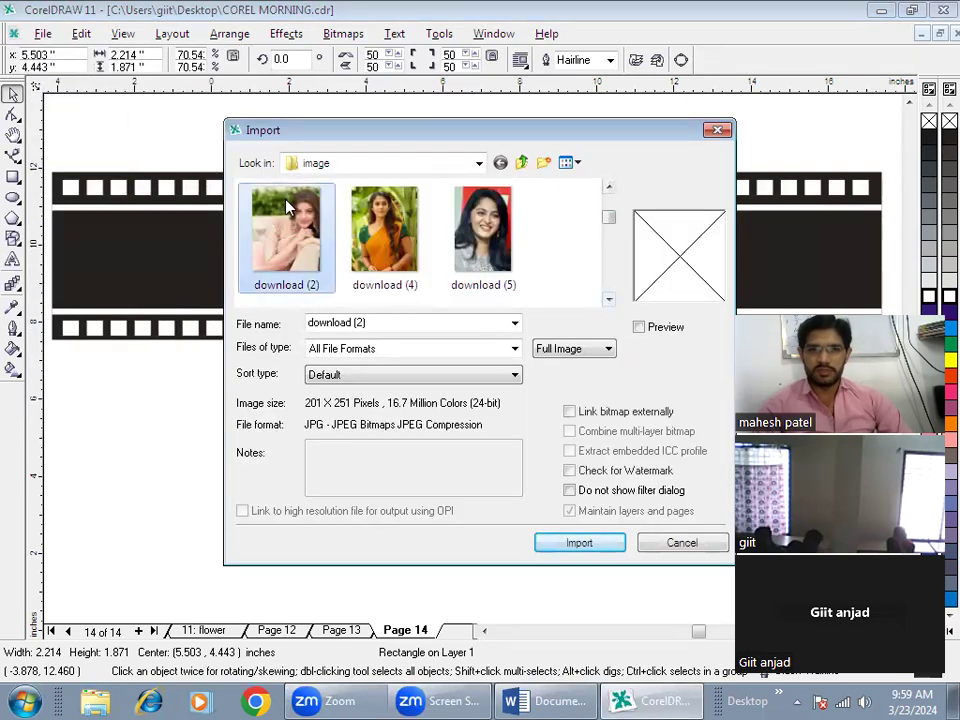
left_click(598, 546)
left_click_drag(373, 403, 540, 506)
left_click_drag(464, 455, 368, 462)
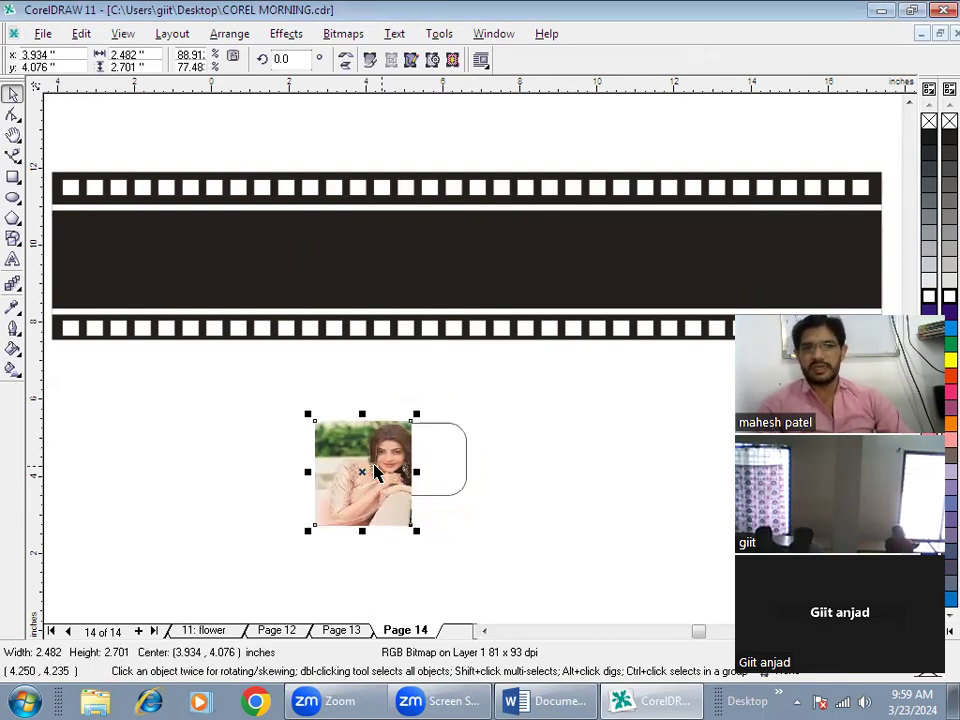
PowerClip the imported photo inside the rounded rectangle and move the framed photo to the left end of the middle black band
left_click(285, 34)
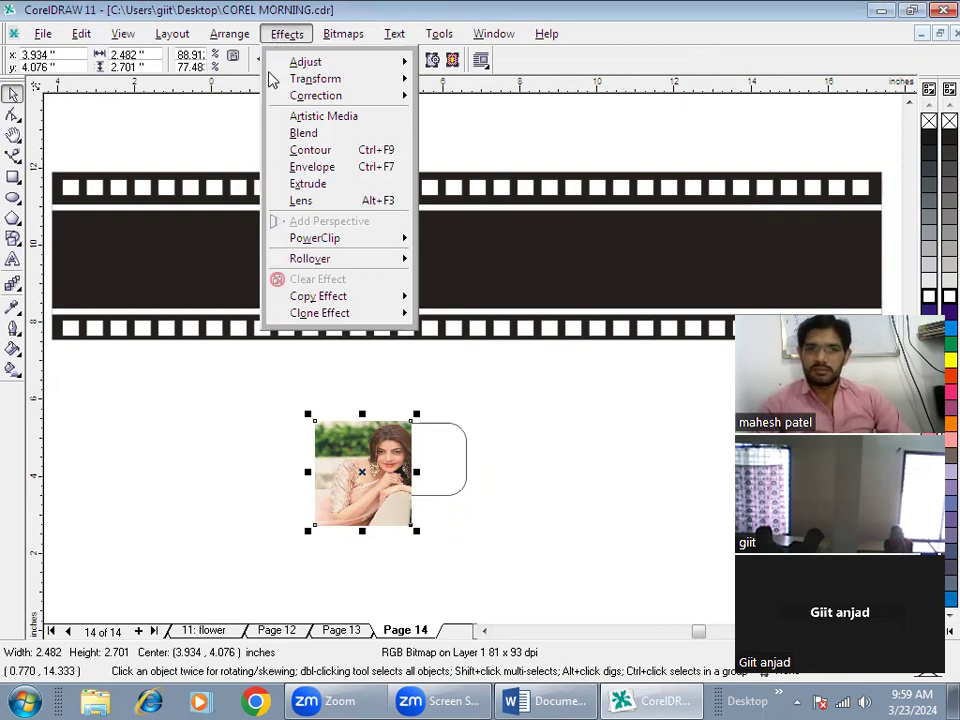
mouse_move(311, 240)
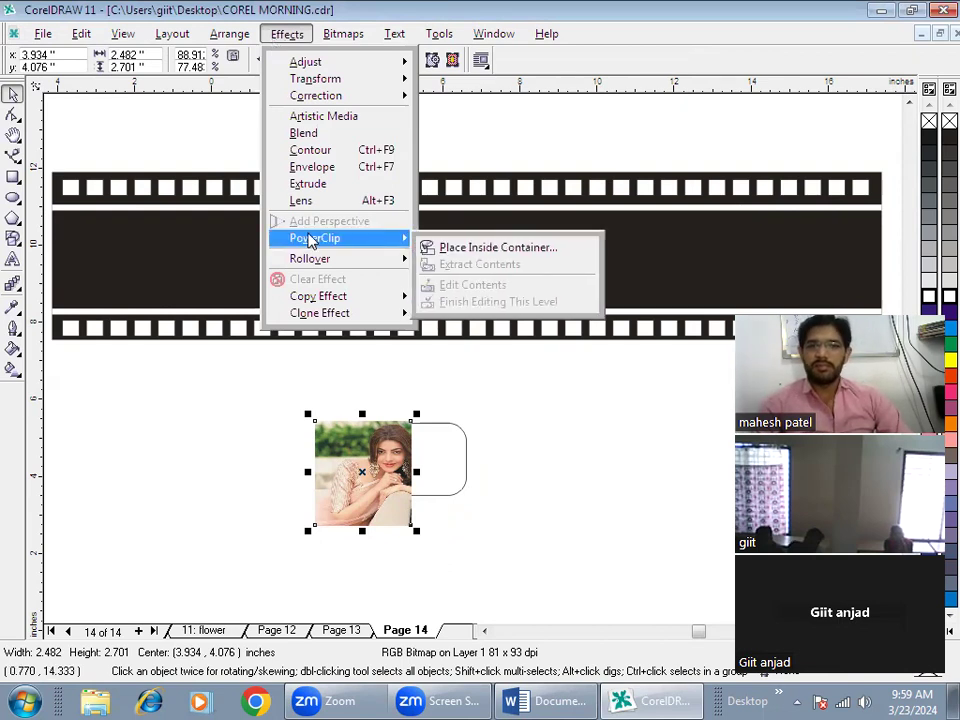
left_click(457, 250)
left_click(413, 477)
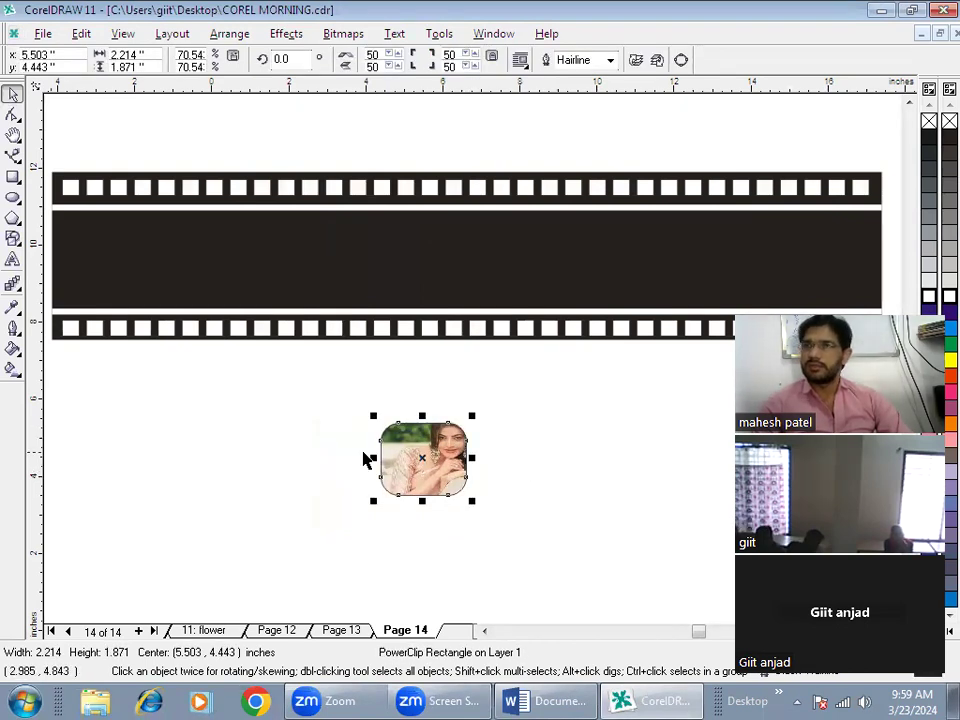
left_click_drag(424, 461, 113, 261)
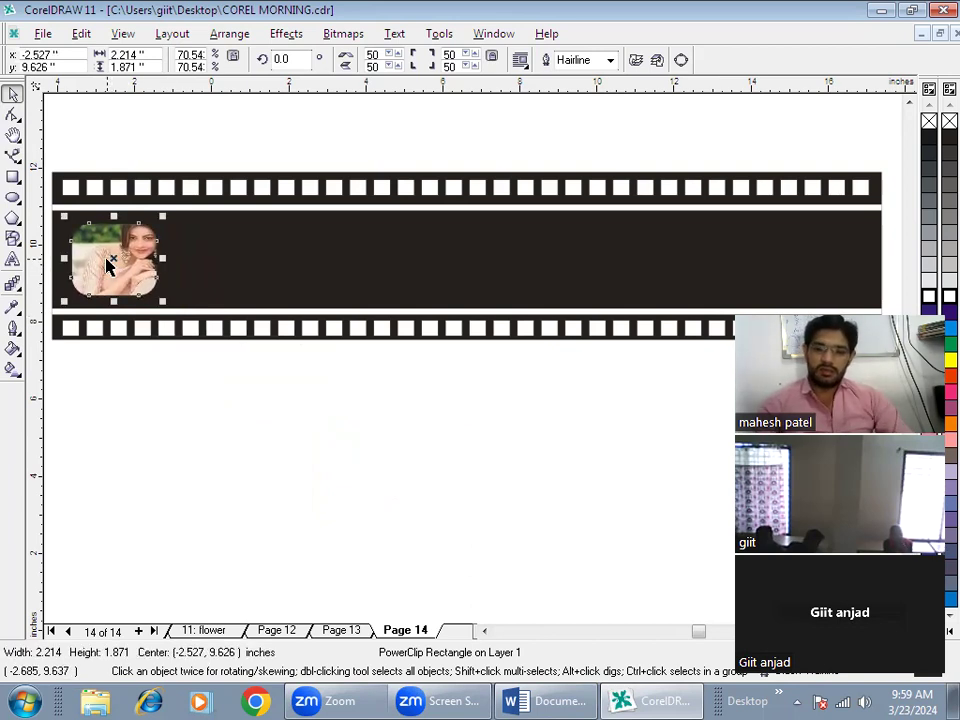
Duplicate the framed photo and move the copy horizontally to the right, centred at about X 0.37 in
key("plus")
key("Right")
key("Right")
key("Right")
key("Right")
key("Right")
key("Right")
key("Right")
key("Right")
key("Right")
key("Right")
key("Right")
key("Right")
key("Right")
key("Right")
key("Right")
key("Right")
key("Right")
key("Right")
key("Right")
key("Right")
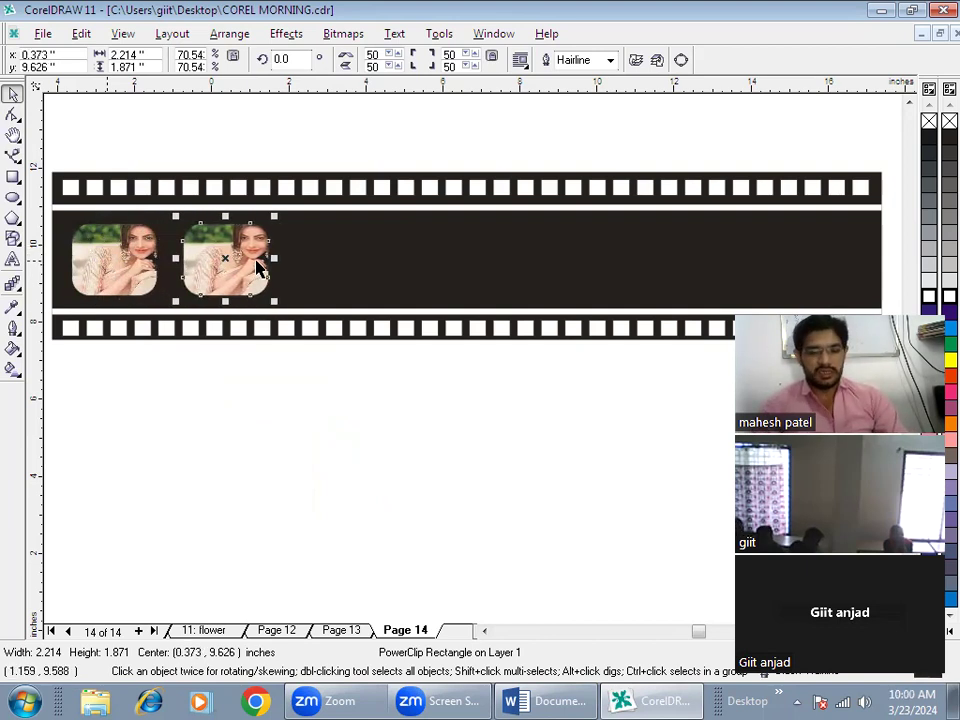
Duplicate the framed photo again and place this copy at the right end of the middle black band
key("plus")
key("Right")
key("Right")
key("Right")
key("Right")
key("Right")
key("Right")
key("Right")
key("Right")
key("Right")
key("Right")
key("Right")
key("Right")
key("Right")
key("Right")
key("Right")
key("Right")
key("Right")
key("Right")
key("Right")
key("Right")
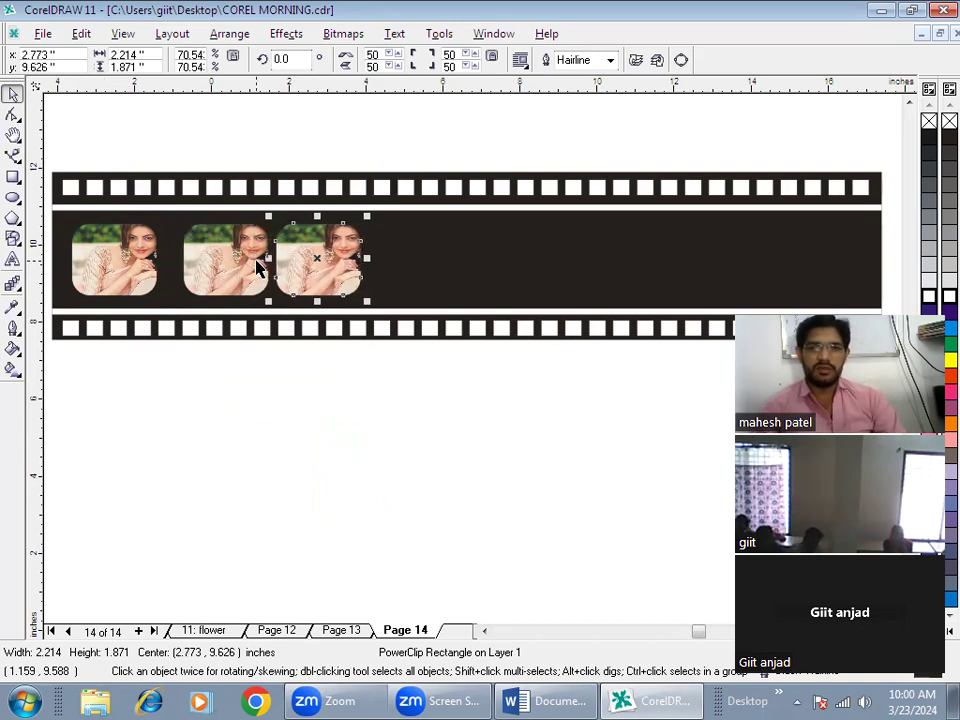
left_click_drag(333, 260, 827, 254)
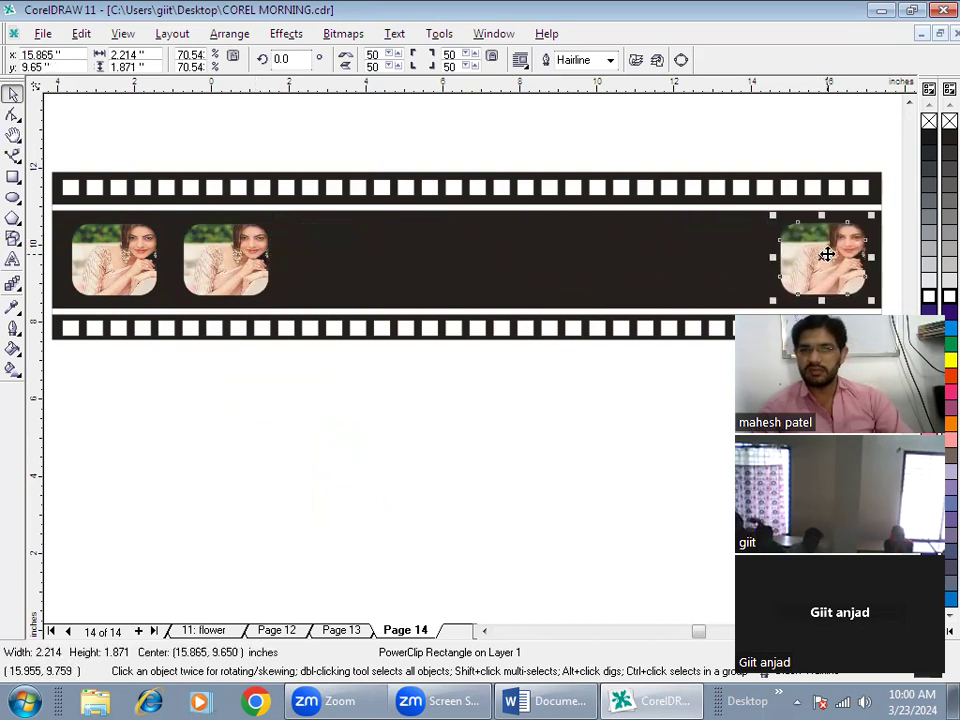
Try to blend the second framed photo with the one at the right end of the middle band
left_click(250, 268)
left_click(12, 286)
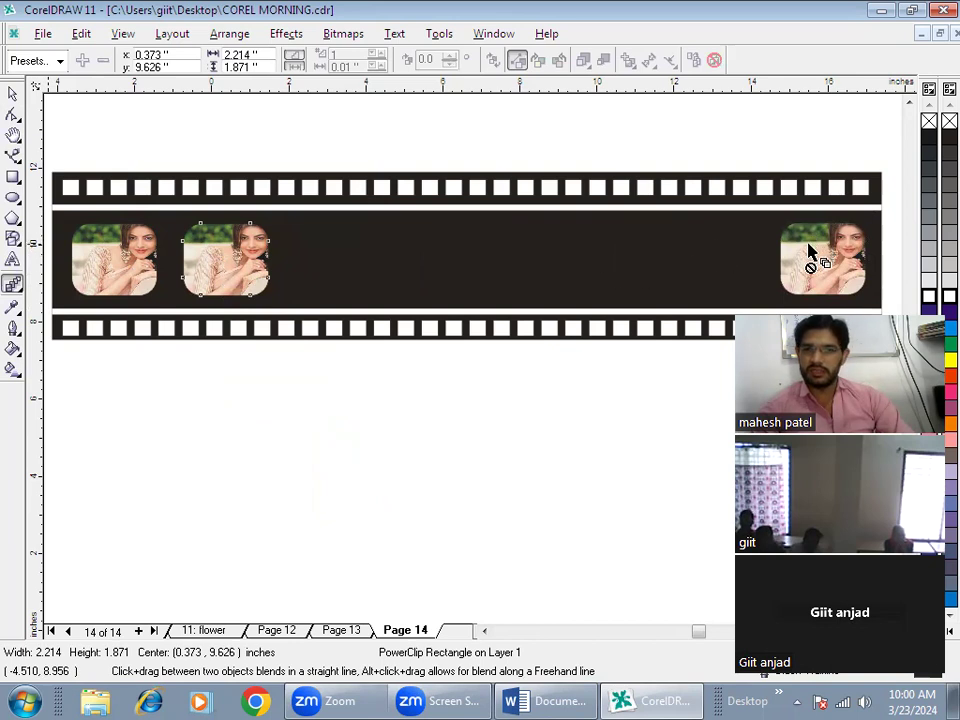
left_click(11, 93)
left_click(13, 285)
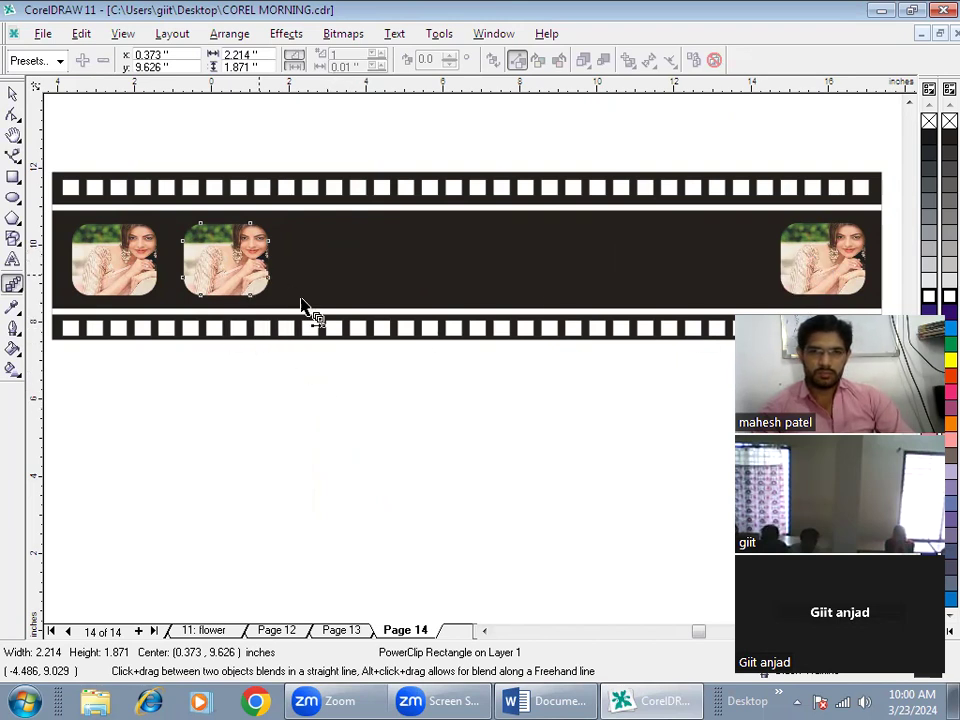
left_click_drag(465, 255, 800, 264)
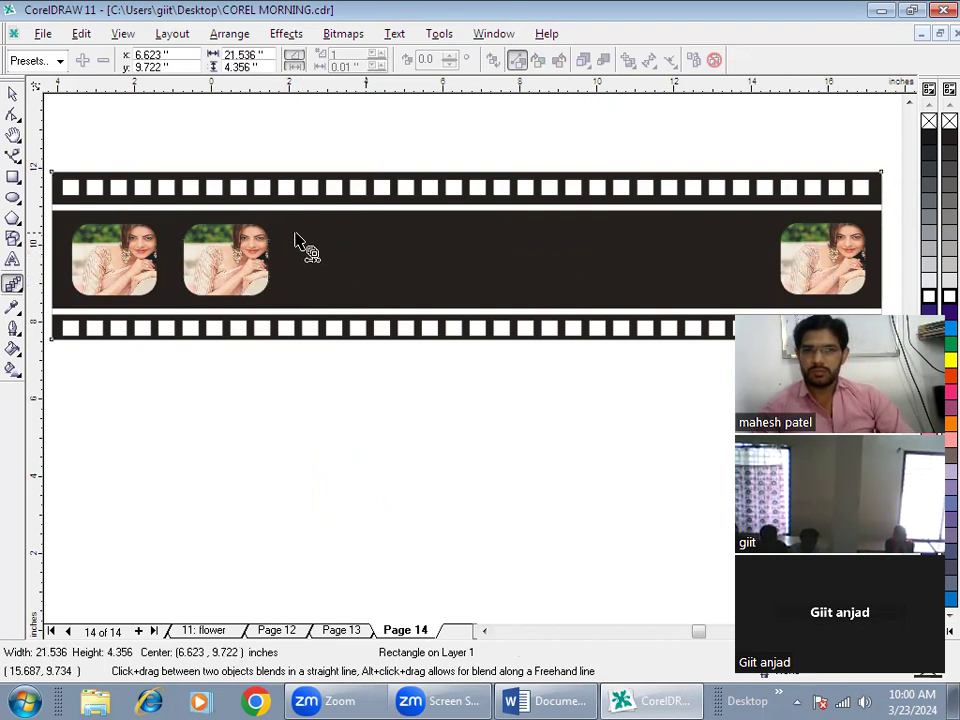
left_click(245, 265)
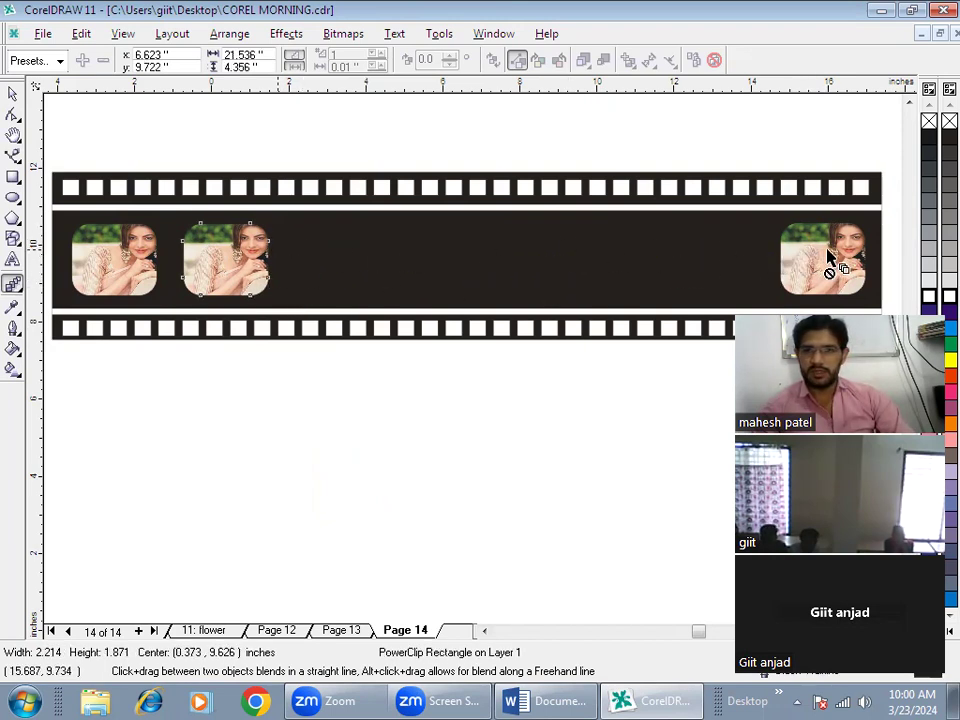
left_click(795, 268)
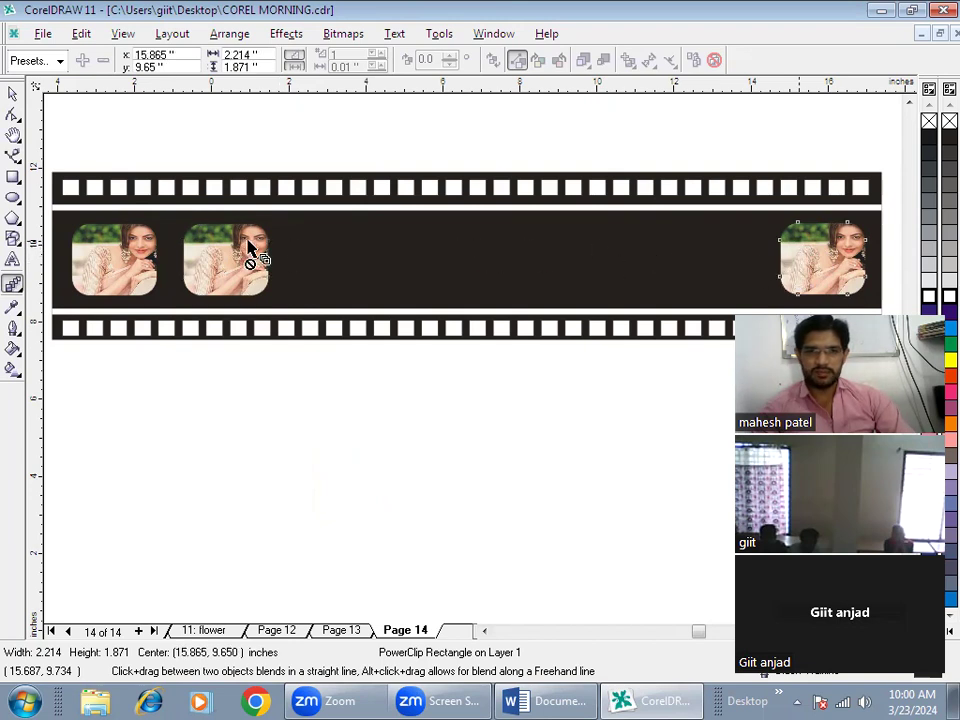
left_click(12, 92)
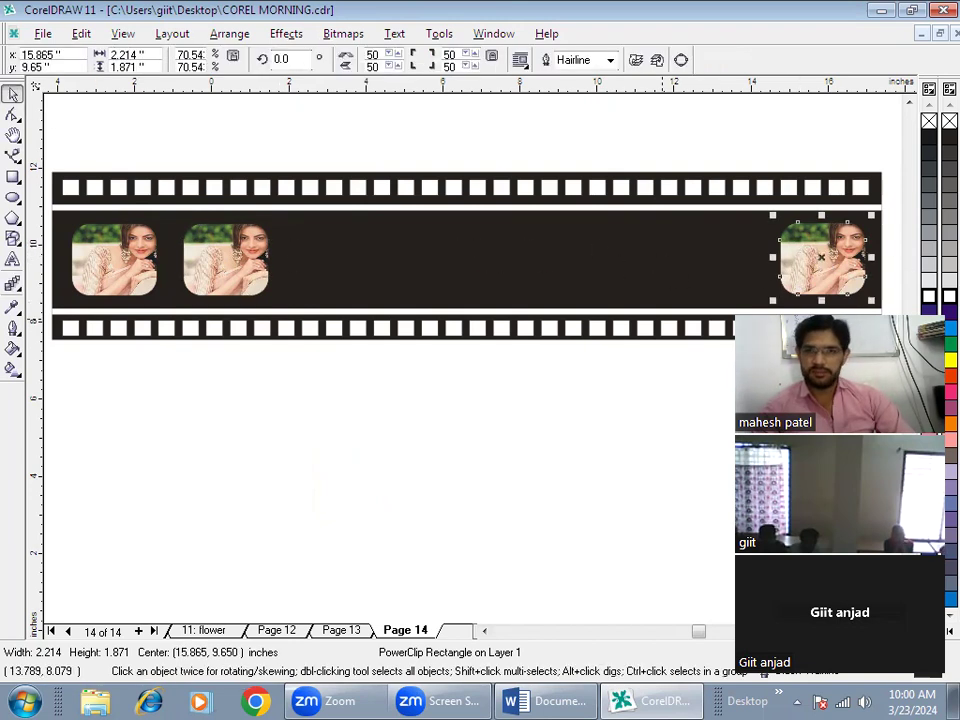
left_click(12, 285)
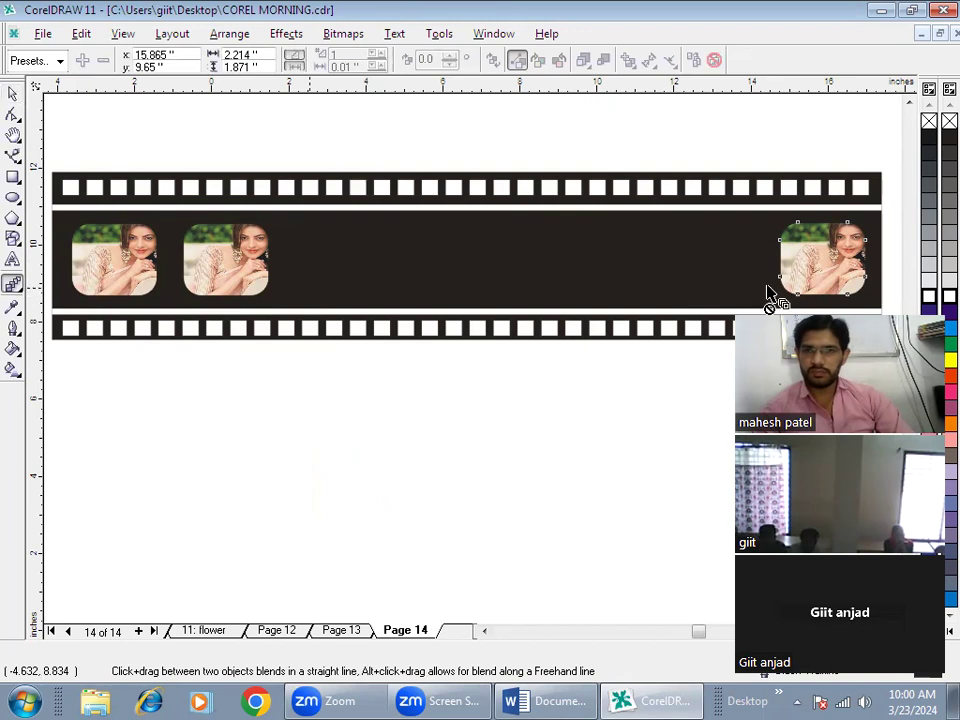
left_click_drag(465, 255, 242, 266)
left_click(812, 243)
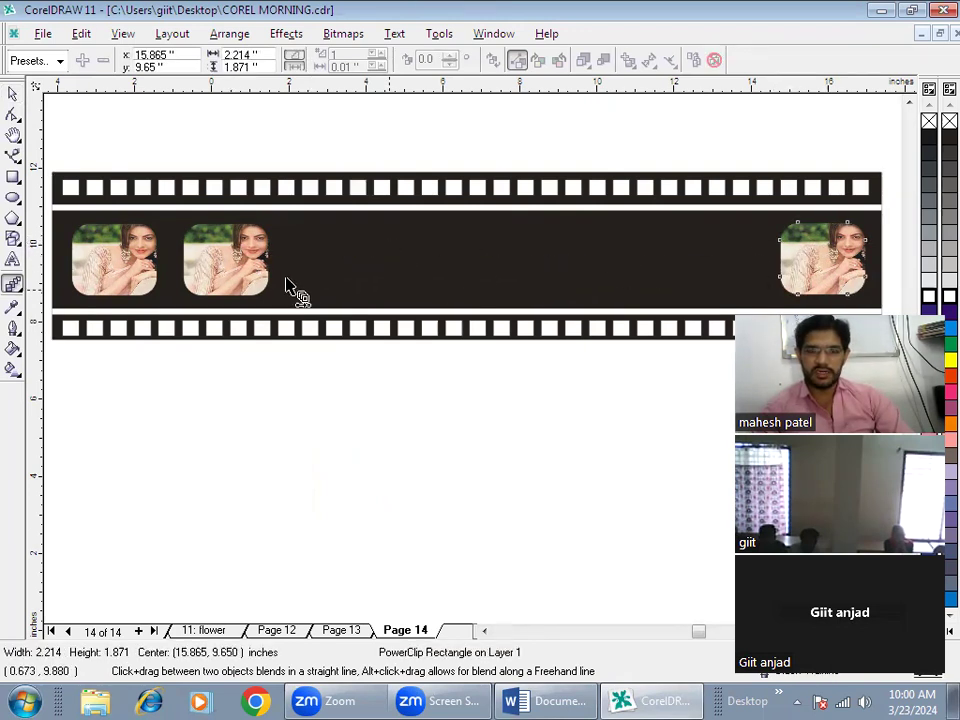
Delete the second framed photo, leaving only the two at the ends of the middle band
left_click(204, 261)
key("Delete")
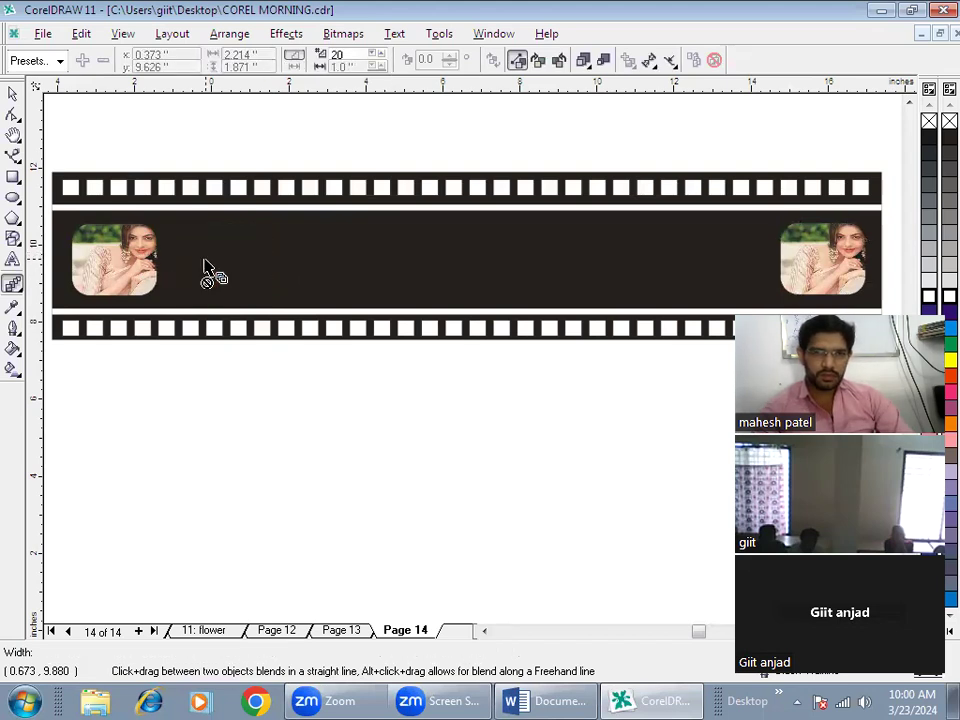
Try to blend the left framed photo with the right one, undoing the blend made on the strip's background
left_click(106, 250)
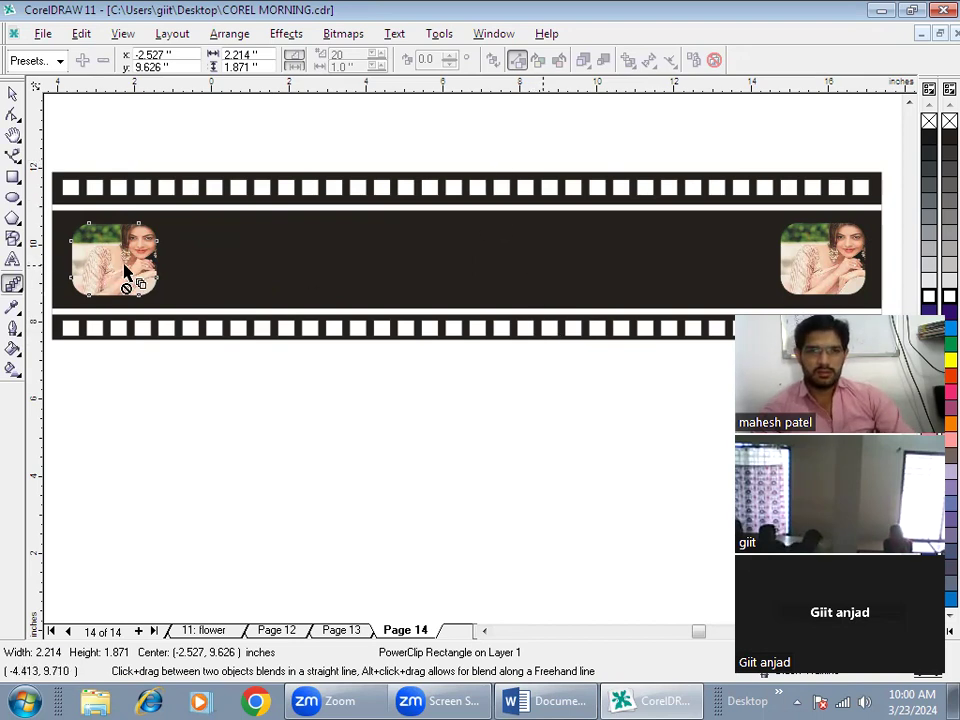
left_click_drag(152, 320, 870, 297)
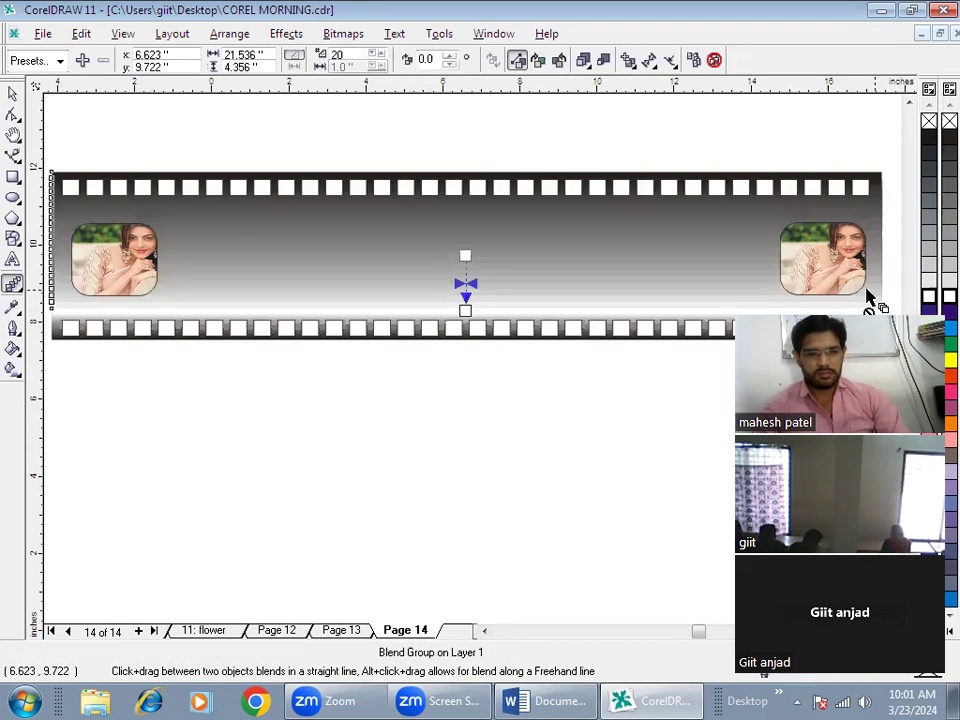
key("ctrl+z")
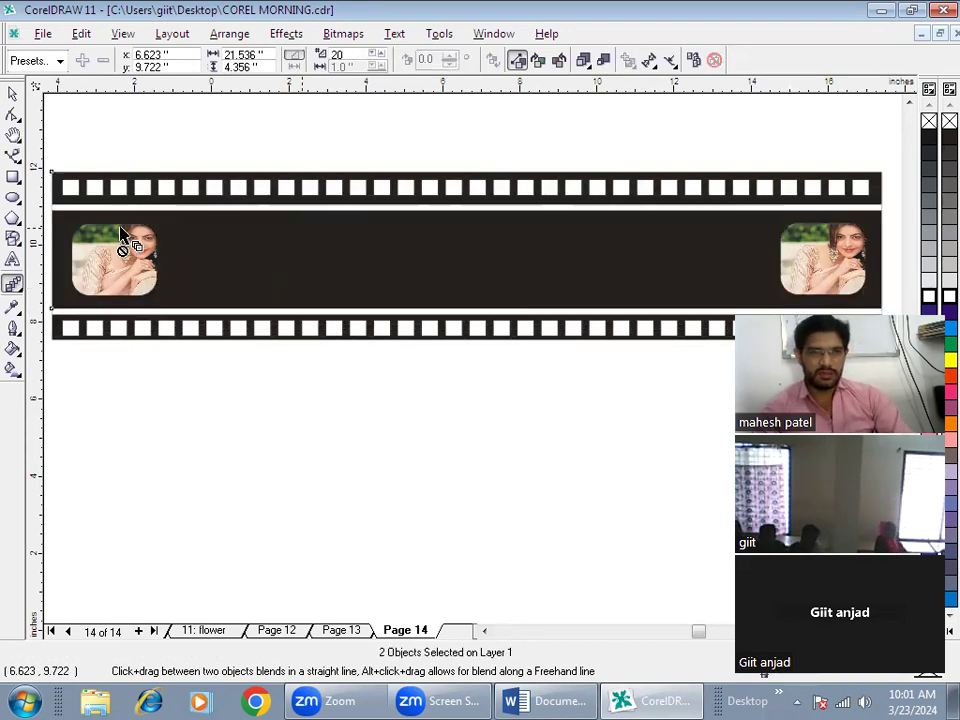
left_click(117, 240)
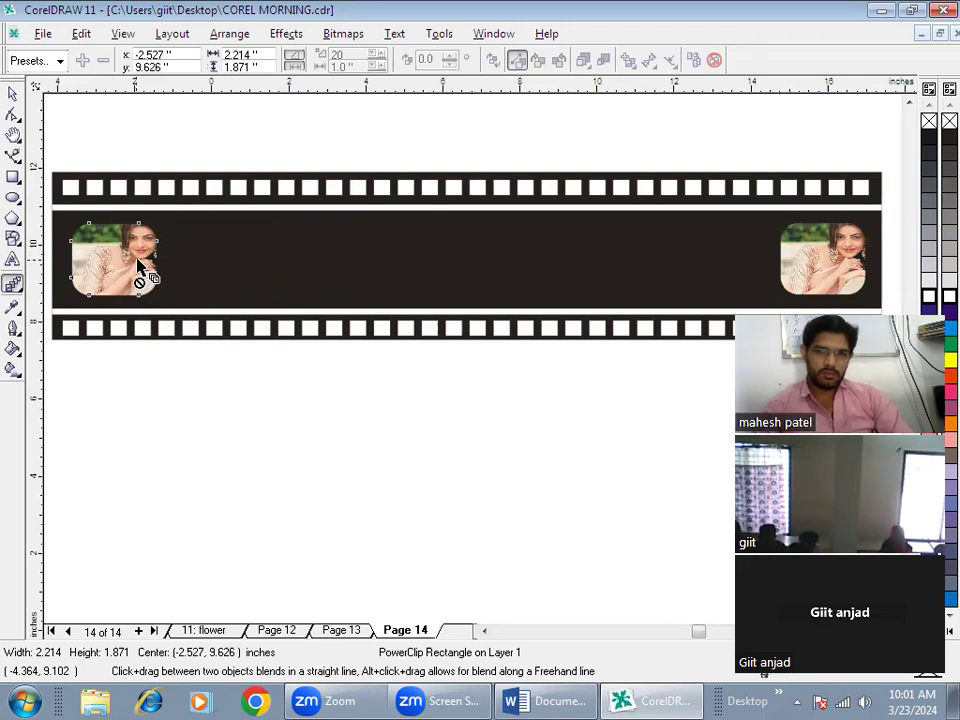
left_click(797, 243)
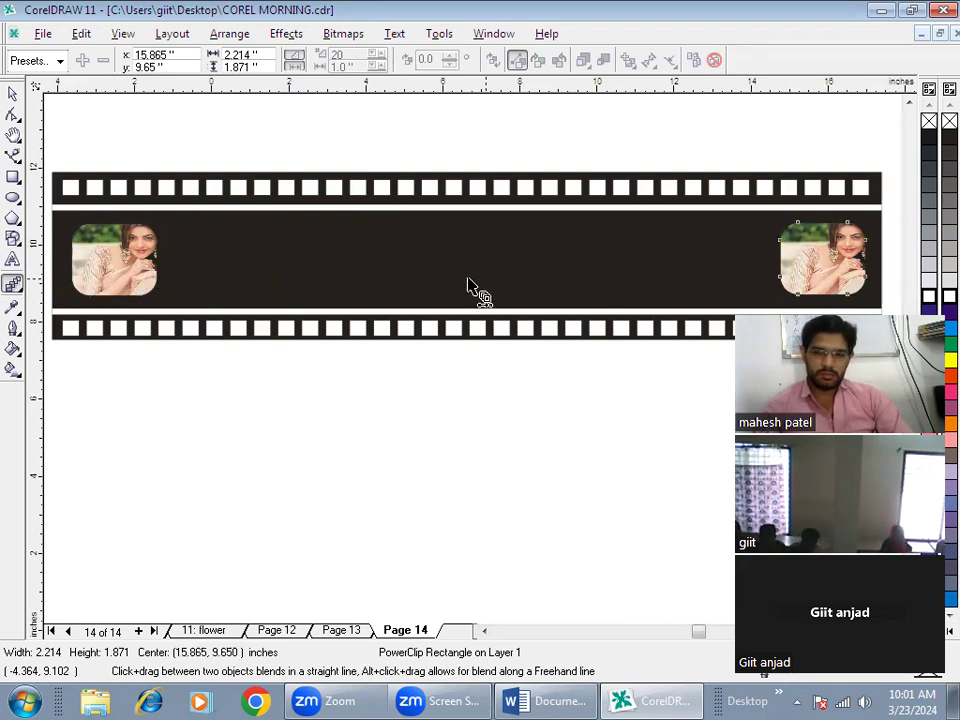
left_click(145, 265)
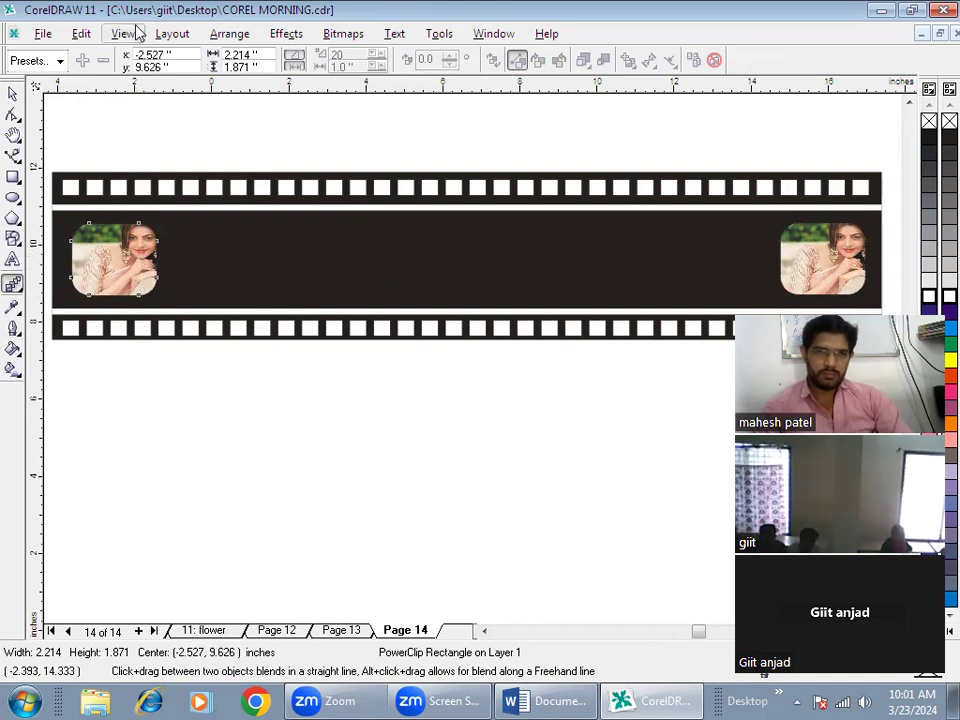
left_click(82, 34)
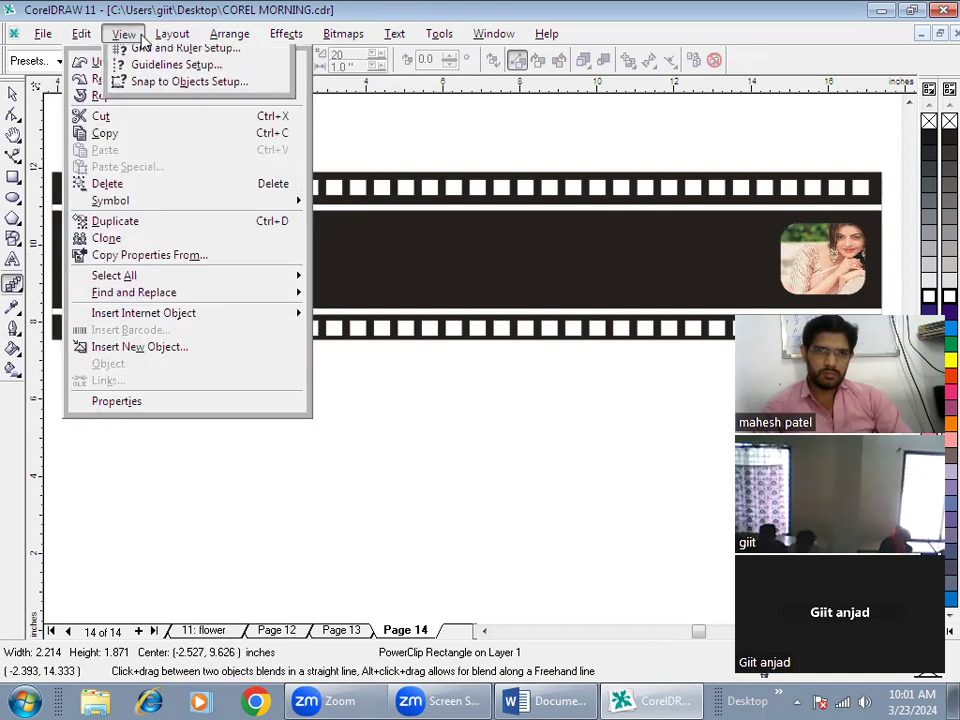
mouse_move(177, 40)
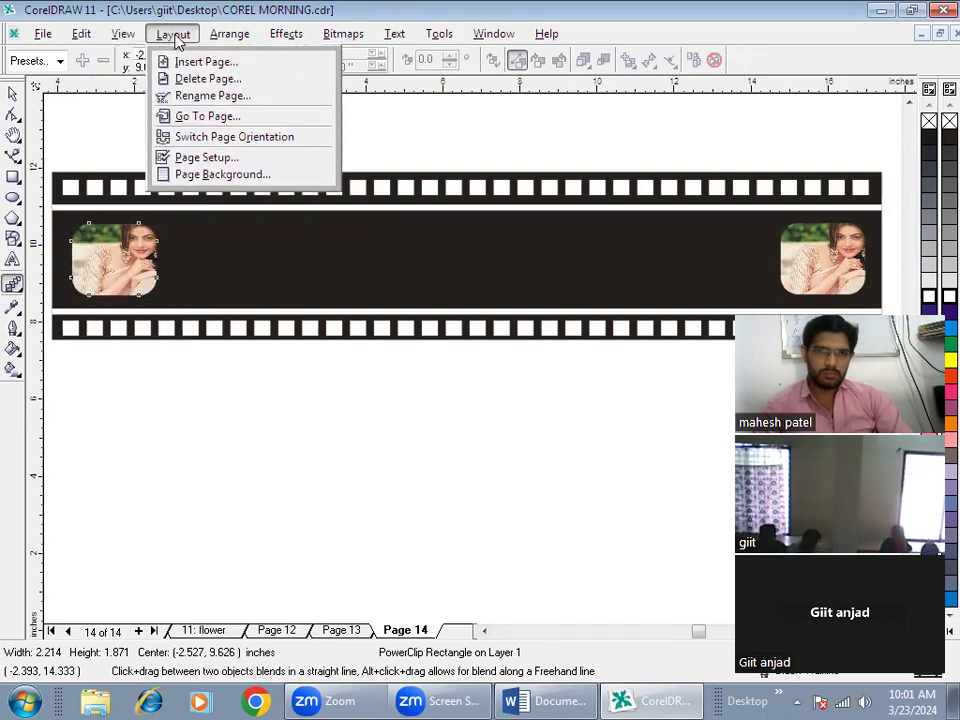
left_click(77, 284)
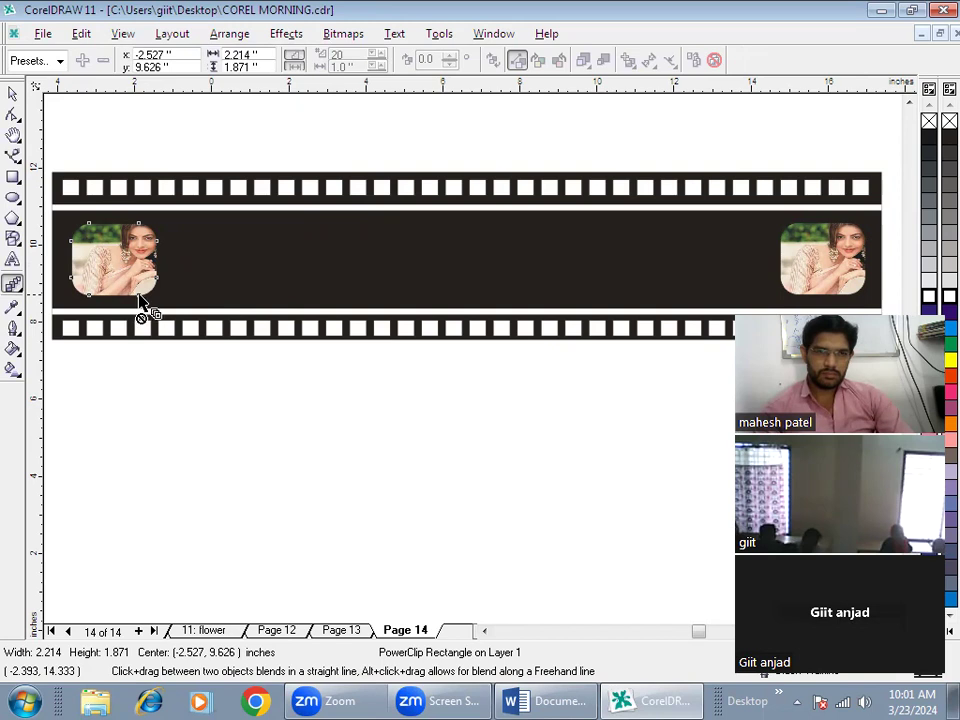
Delete both framed photos from the ends of the middle black band
left_click(812, 250)
key("Delete")
left_click(121, 254)
key("Delete")
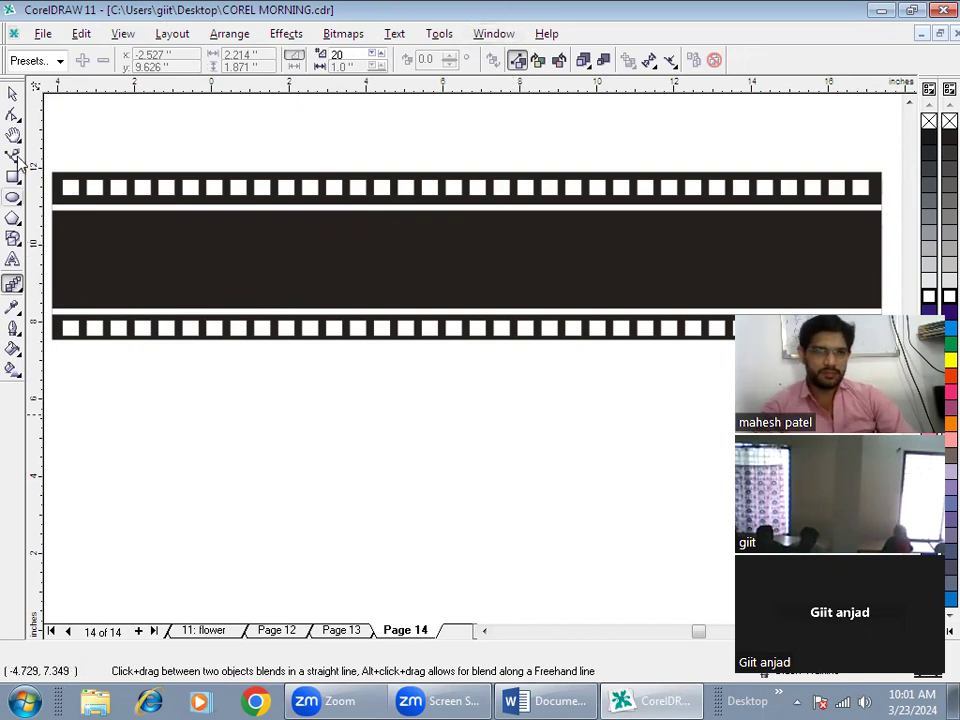
Draw a white rectangle about 2.31 by 2.02 inches with corner roundness 50 and place it at the left end of the middle band
left_click(12, 93)
left_click(12, 178)
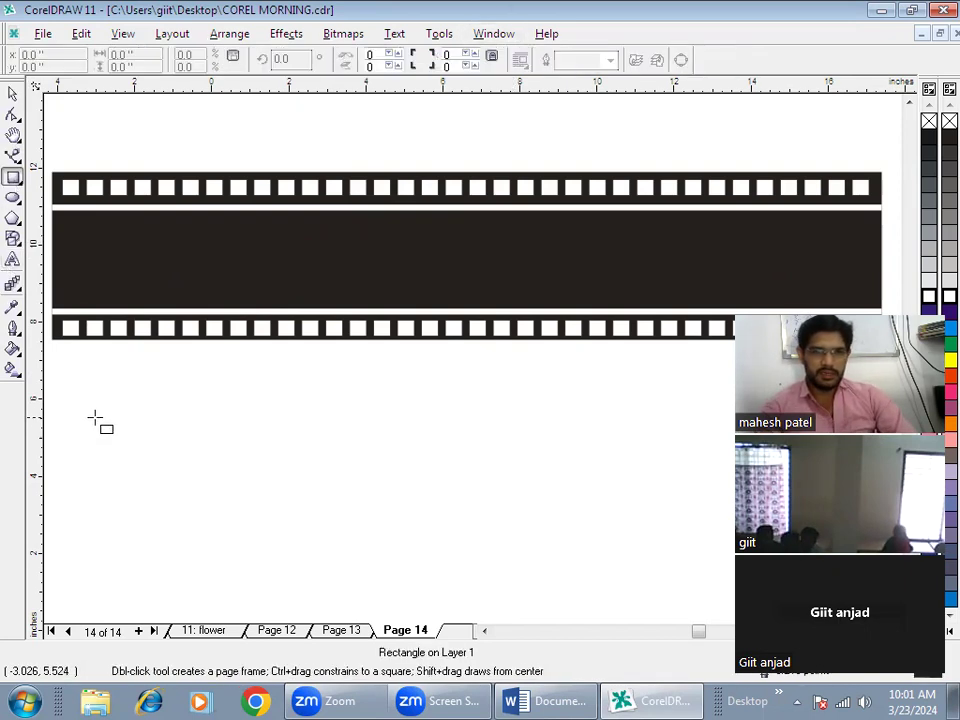
left_click_drag(83, 392, 149, 466)
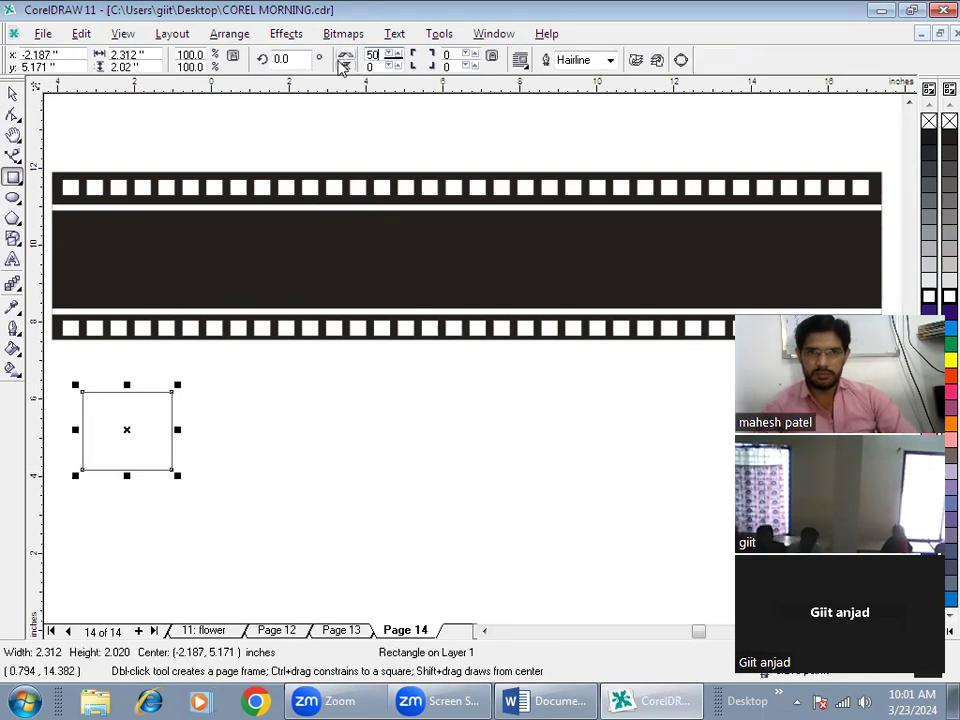
key("Return")
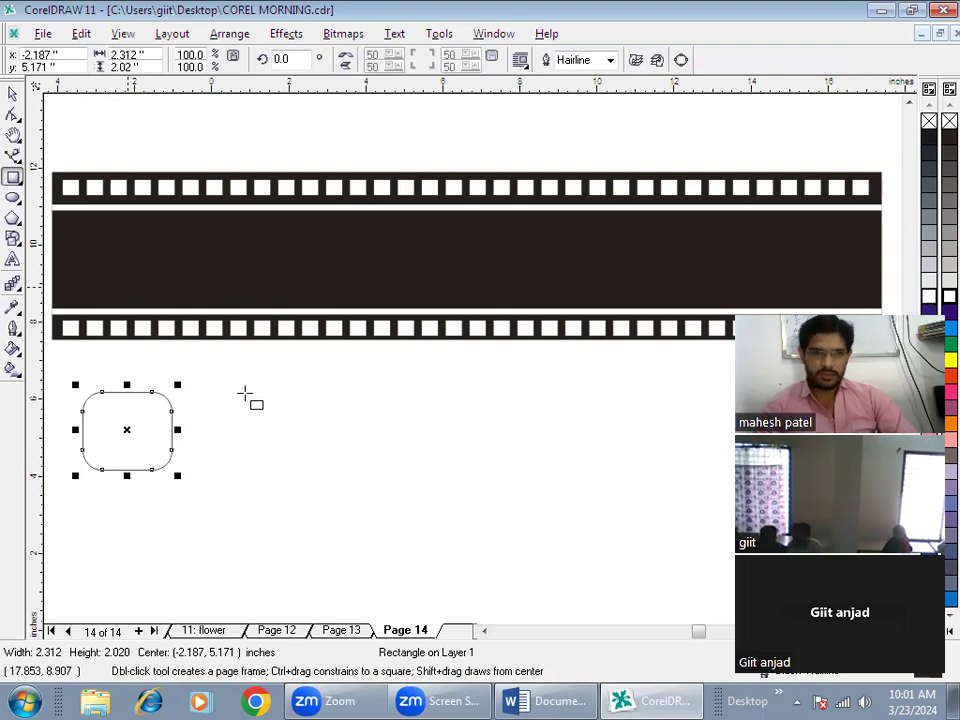
left_click_drag(126, 431, 107, 259)
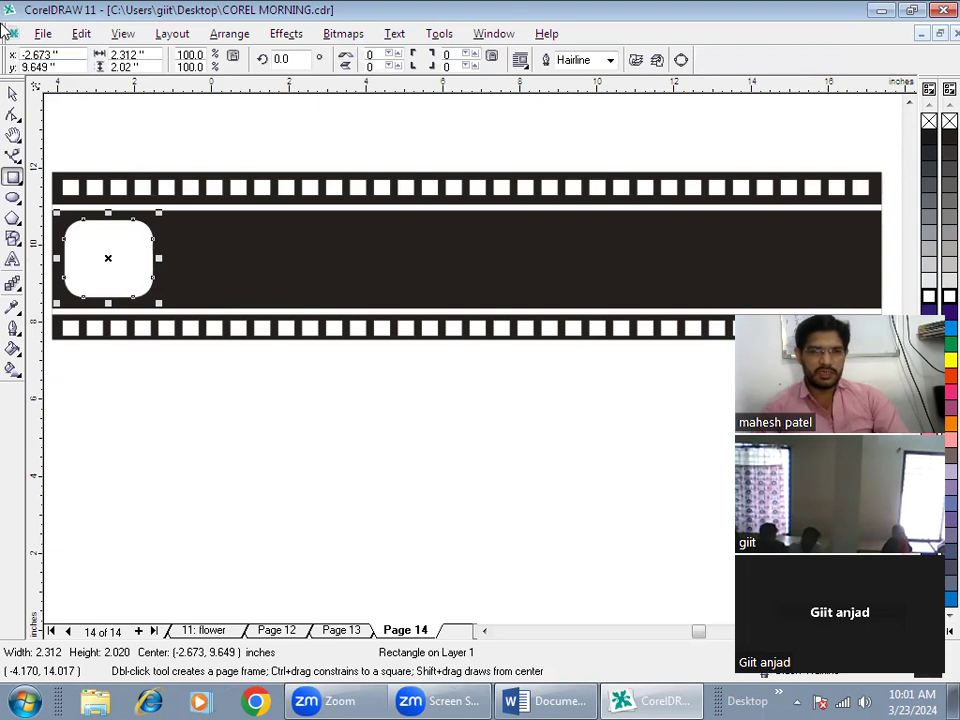
Duplicate the rounded white frame and shift the copy horizontally to the right end of the middle band
key("space")
key("KP_Add")
key("Right")
key("Right")
key("Right")
key("Right")
key("Right")
key("Right")
key("Right")
key("Right")
key("Right")
key("Right")
key("Right")
key("Right")
key("Right")
key("Right")
key("Right")
key("Right")
key("Right")
key("Right")
key("Right")
key("Right")
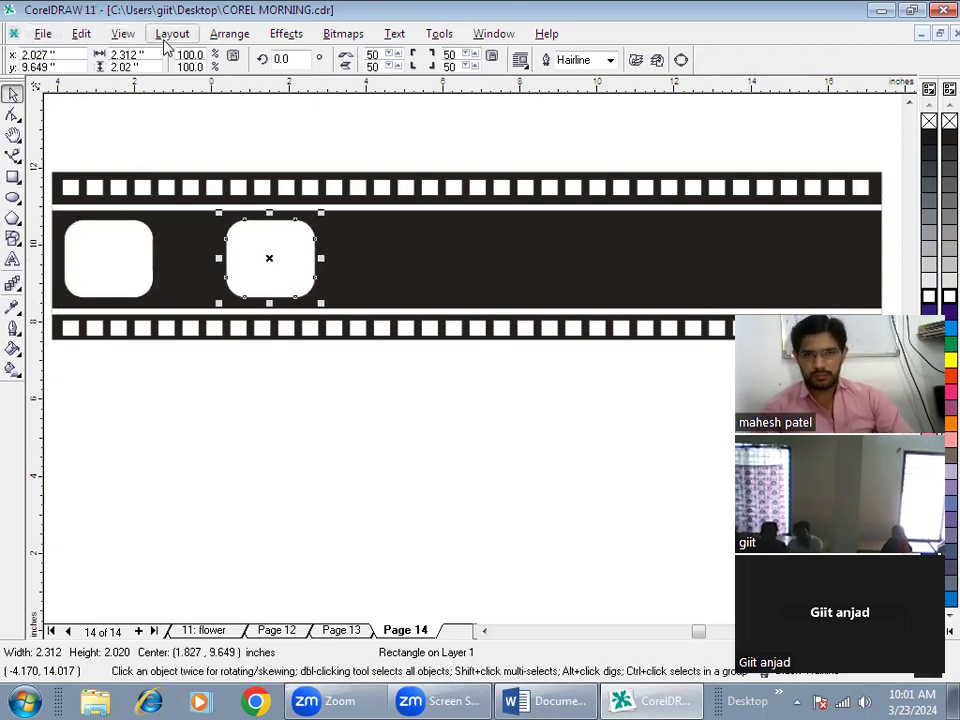
key("Right")
key("Right")
key("Right")
key("Right")
key("Right")
key("Right")
key("Right")
key("Right")
key("Right")
key("Right")
key("Right")
key("Right")
key("Right")
key("Right")
key("Right")
key("Right")
key("Right")
key("Right")
key("Right")
key("Right")
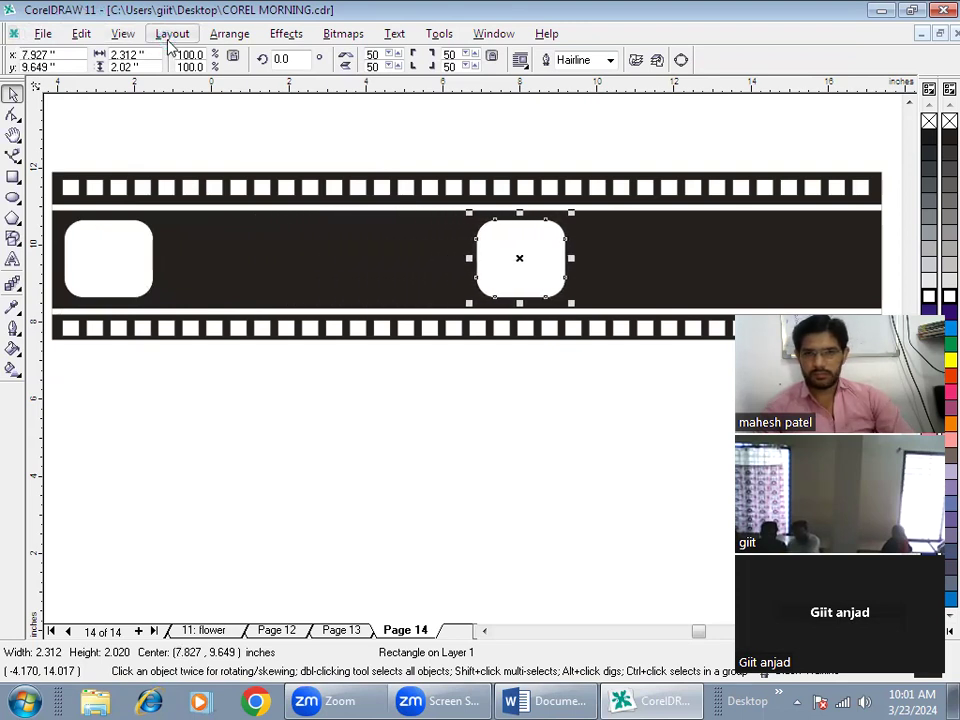
key("Right")
key("Right")
key("Right")
key("Right")
key("Right")
key("Right")
key("Right")
key("Right")
key("Right")
key("Right")
key("Right")
key("Right")
key("Right")
key("Right")
key("Right")
key("Right")
key("Right")
key("Right")
key("Right")
key("Right")
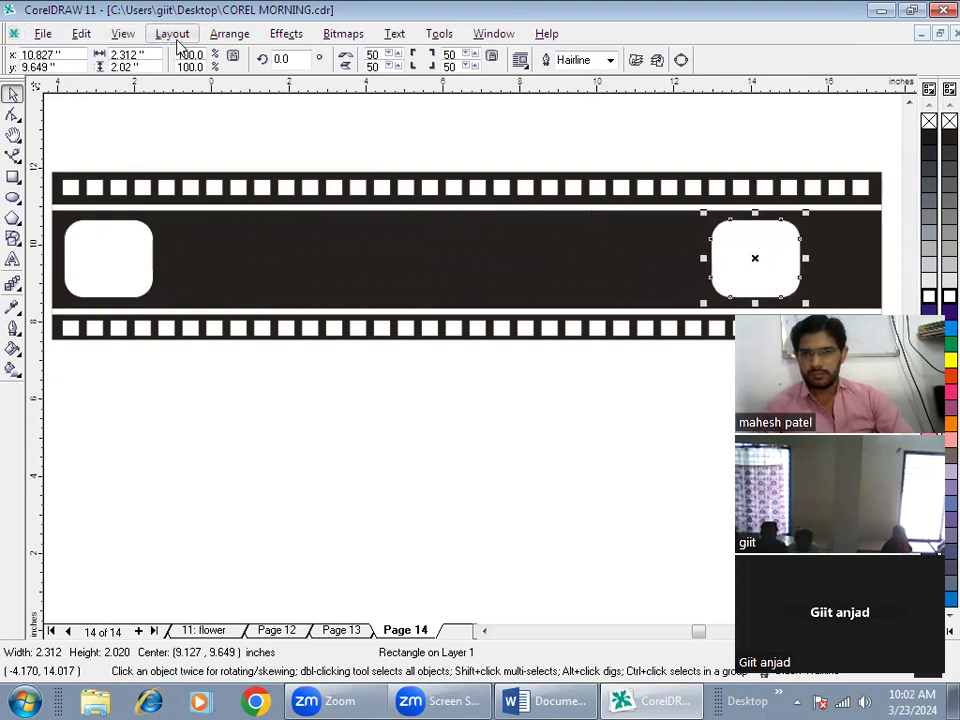
key("Right")
key("Right")
key("Right")
key("Right")
key("Right")
key("Right")
key("Right")
key("Right")
key("Right")
key("Right")
key("Right")
key("Right")
key("Right")
key("Right")
key("Right")
key("Right")
key("Right")
key("Right")
key("Right")
key("Right")
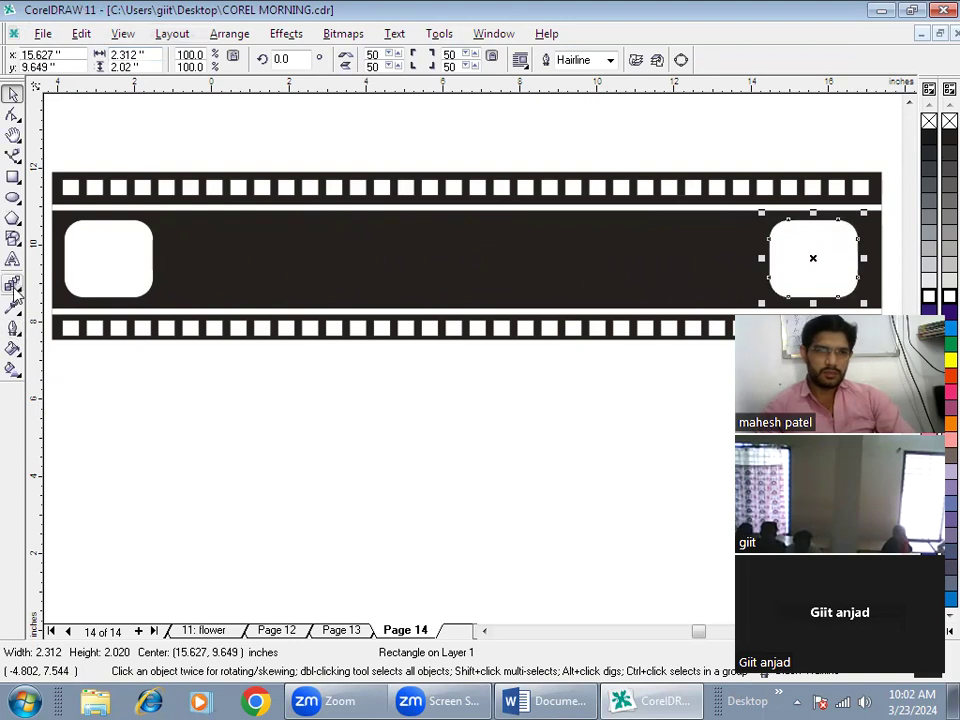
Blend the two rounded white frames at the ends of the middle band, using 5 blend steps
left_click(13, 286)
left_click_drag(783, 262, 122, 266)
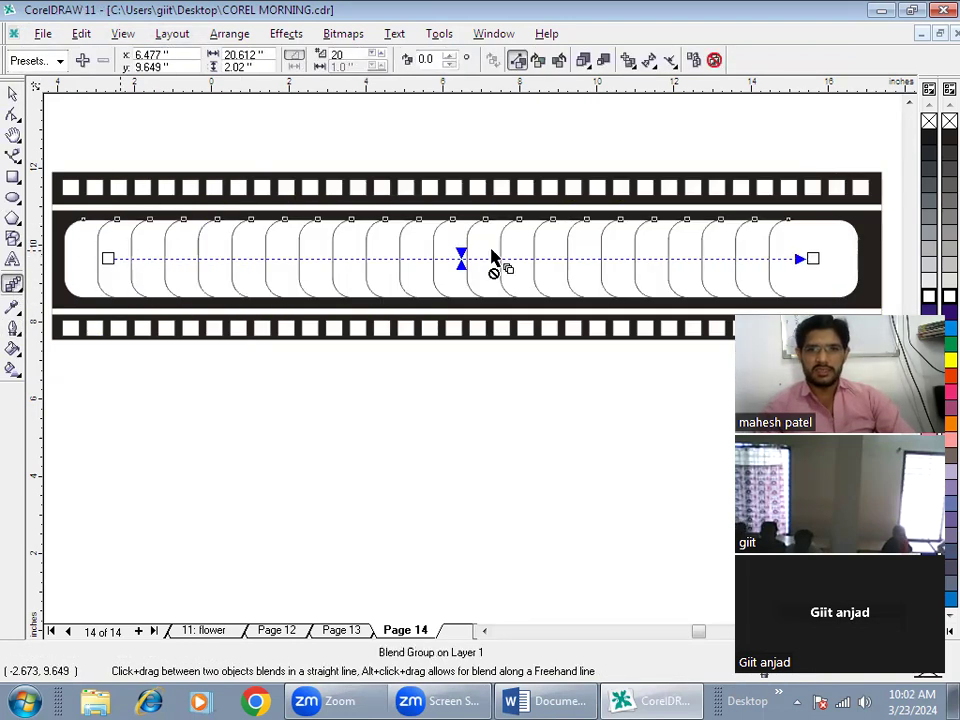
left_click(374, 61)
left_click(374, 61)
left_click(374, 61)
left_click(374, 61)
left_click(374, 61)
left_click(374, 61)
left_click(374, 61)
left_click(374, 61)
left_click(374, 61)
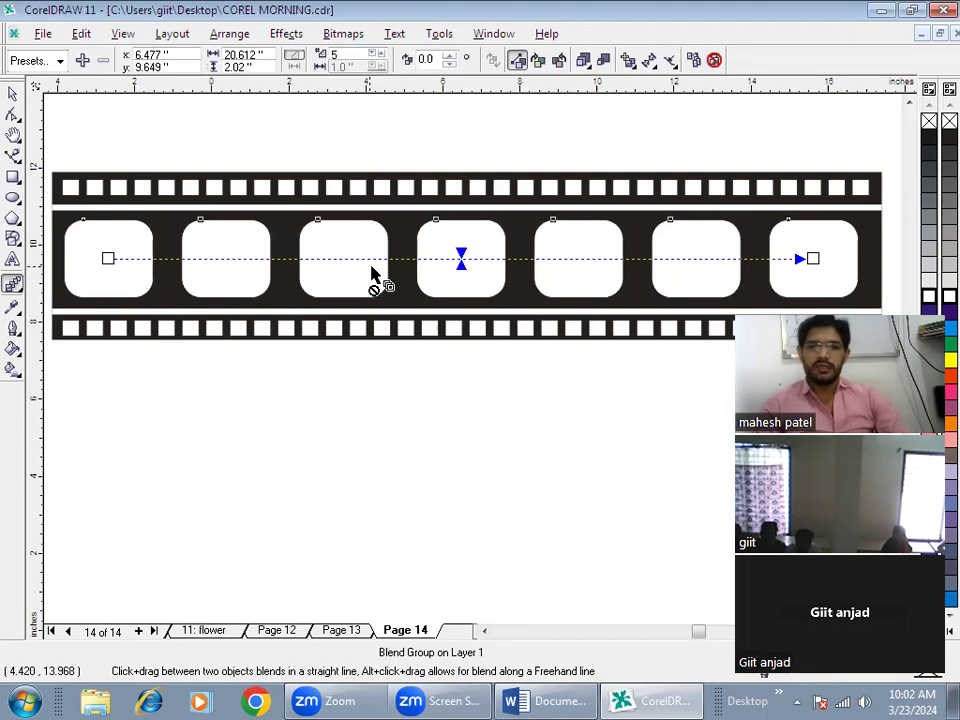
left_click(153, 422)
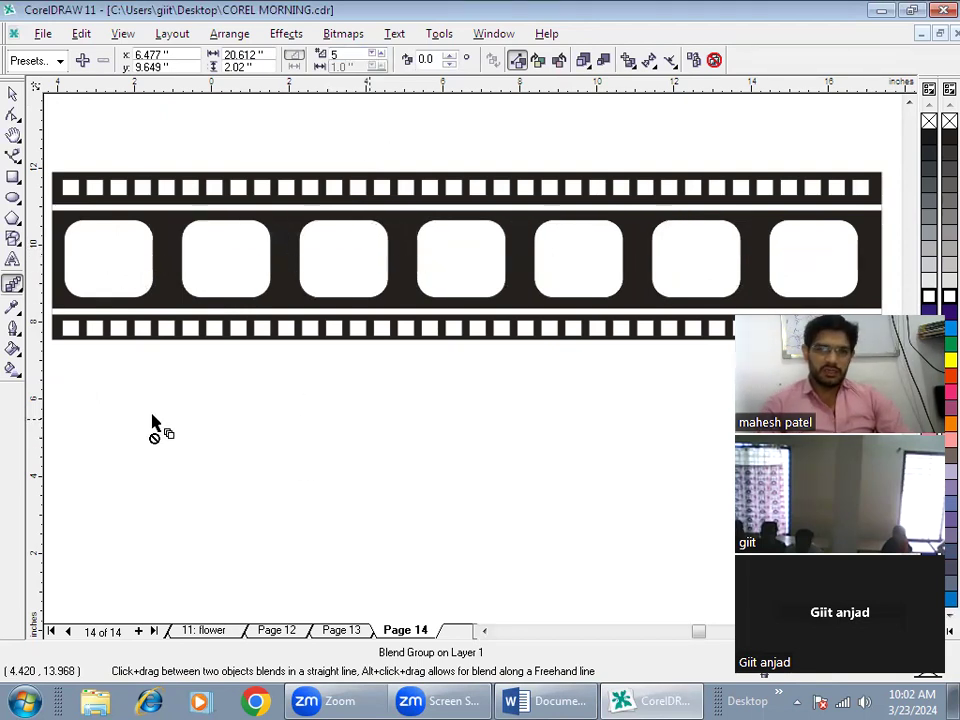
left_click(118, 255)
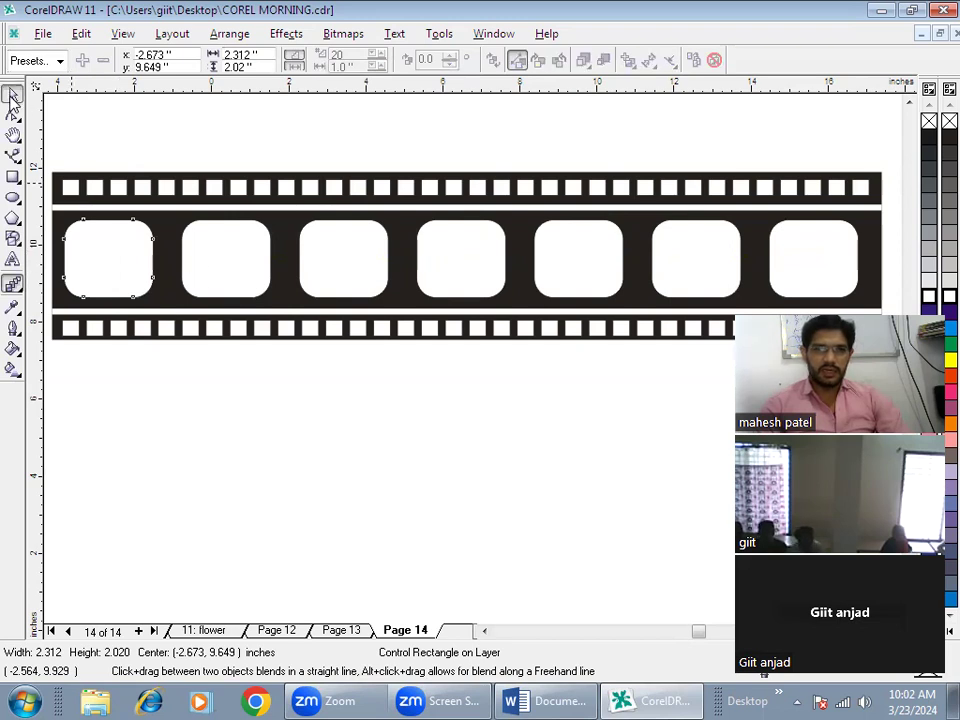
left_click(13, 92)
left_click(225, 266)
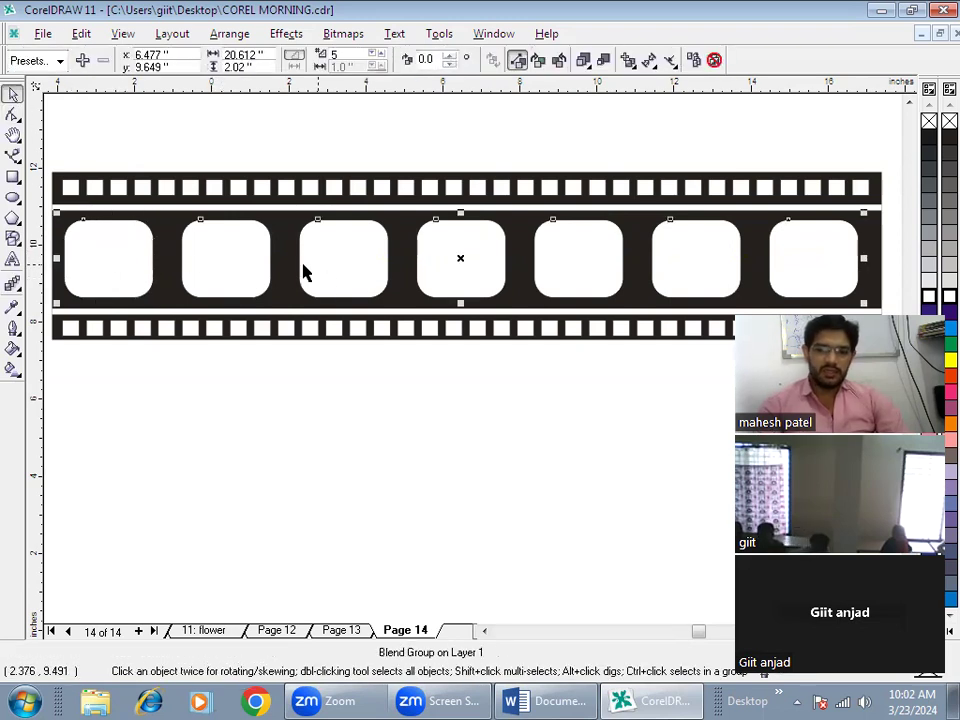
left_click(300, 424)
left_click(225, 270)
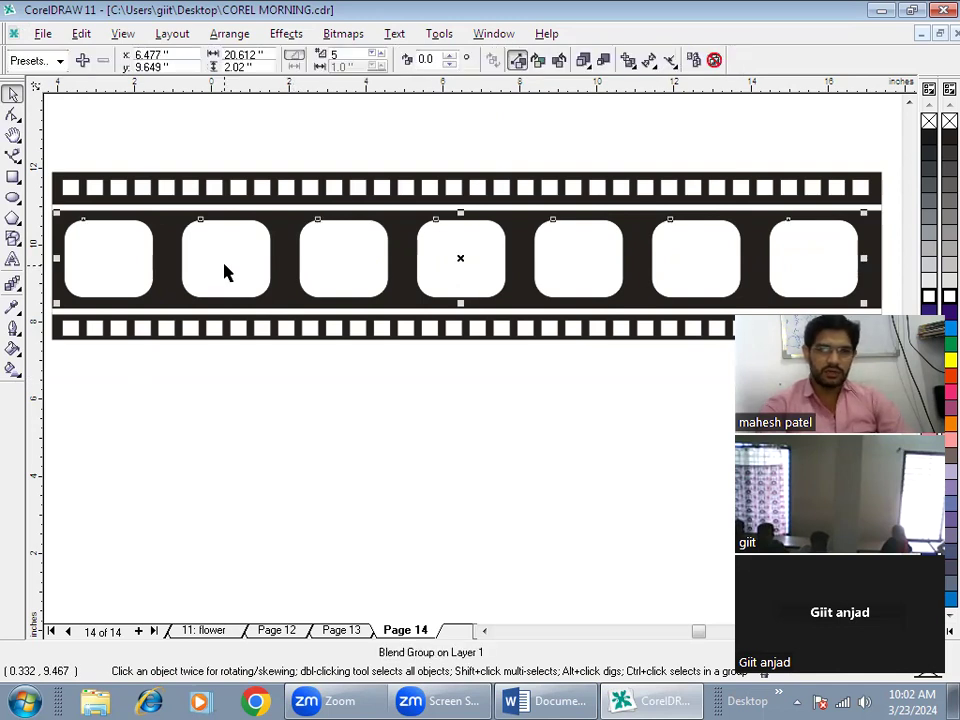
left_click(230, 34)
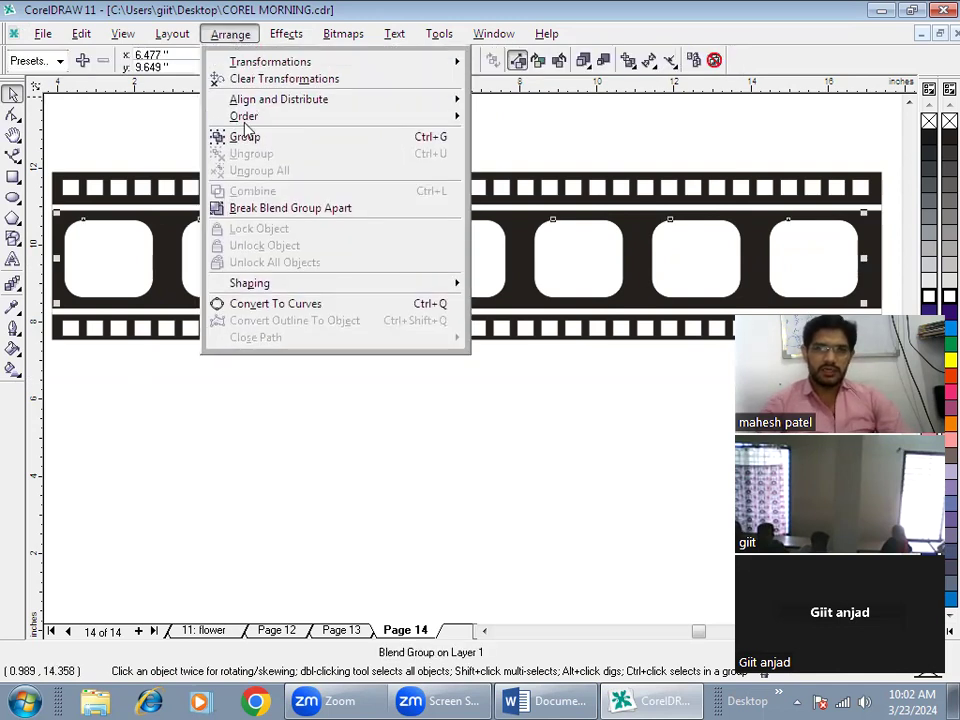
left_click(173, 497)
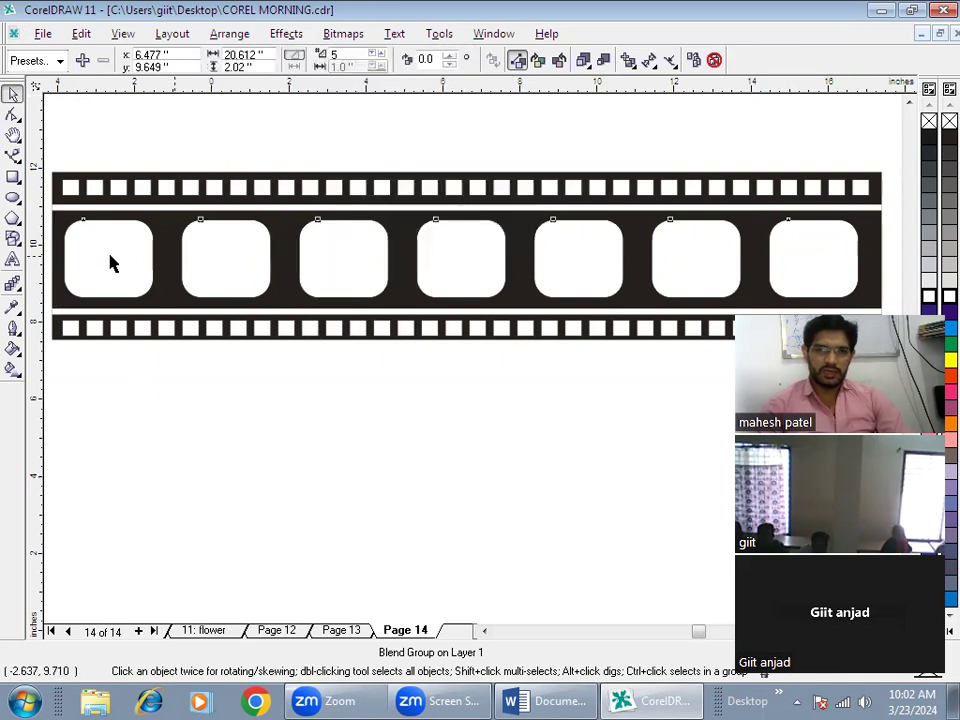
Try to separate the blended frames by grouping the blend and ungrouping everything in it
left_click(206, 454)
left_click(440, 265)
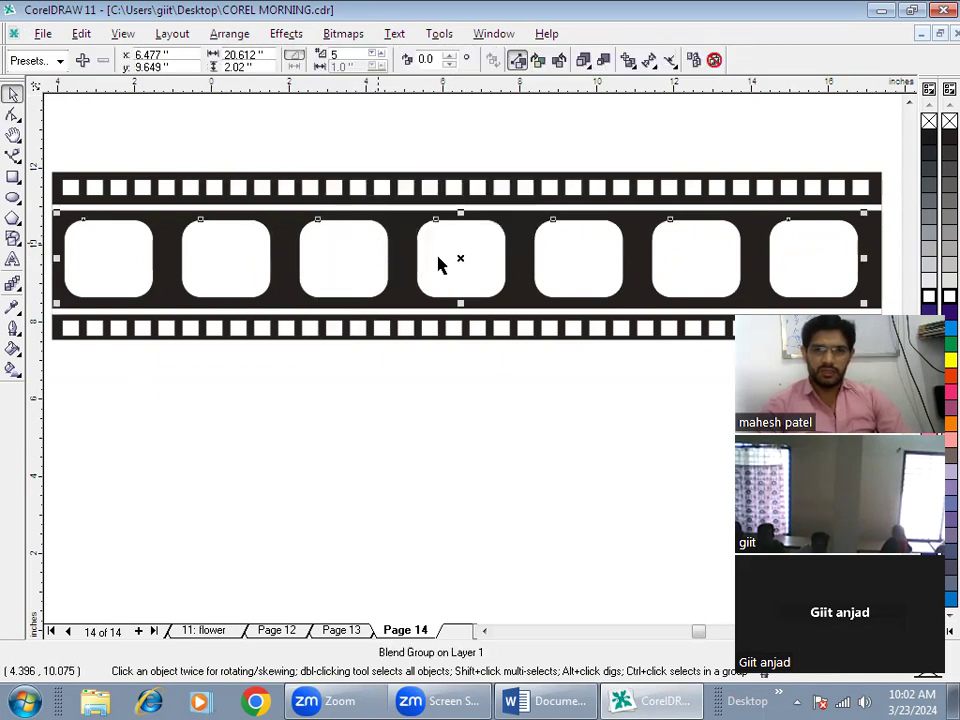
left_click(230, 34)
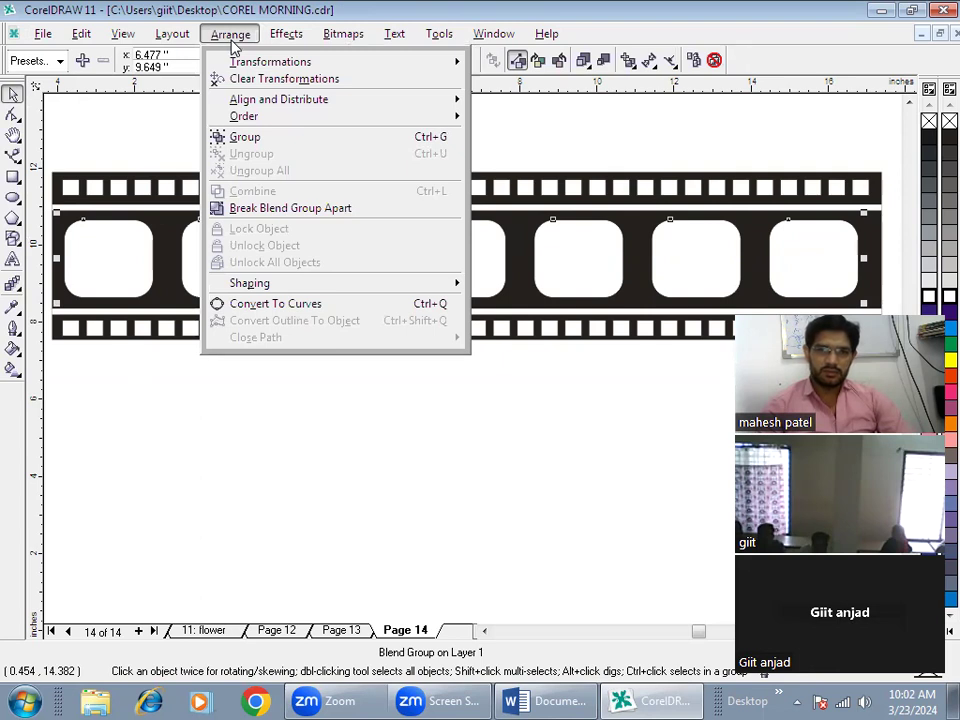
left_click(245, 138)
left_click(230, 34)
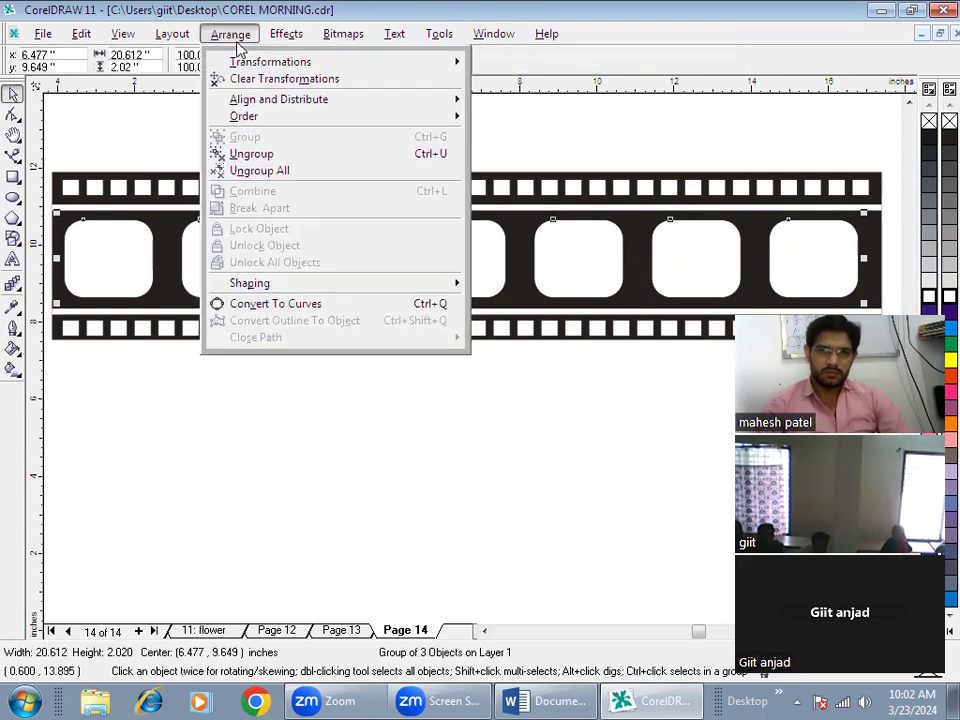
left_click(253, 171)
Check whether the blended frames along the middle band can be selected individually
left_click(279, 540)
left_click(232, 277)
left_click(445, 265)
left_click(593, 268)
left_click(722, 240)
left_click(84, 236)
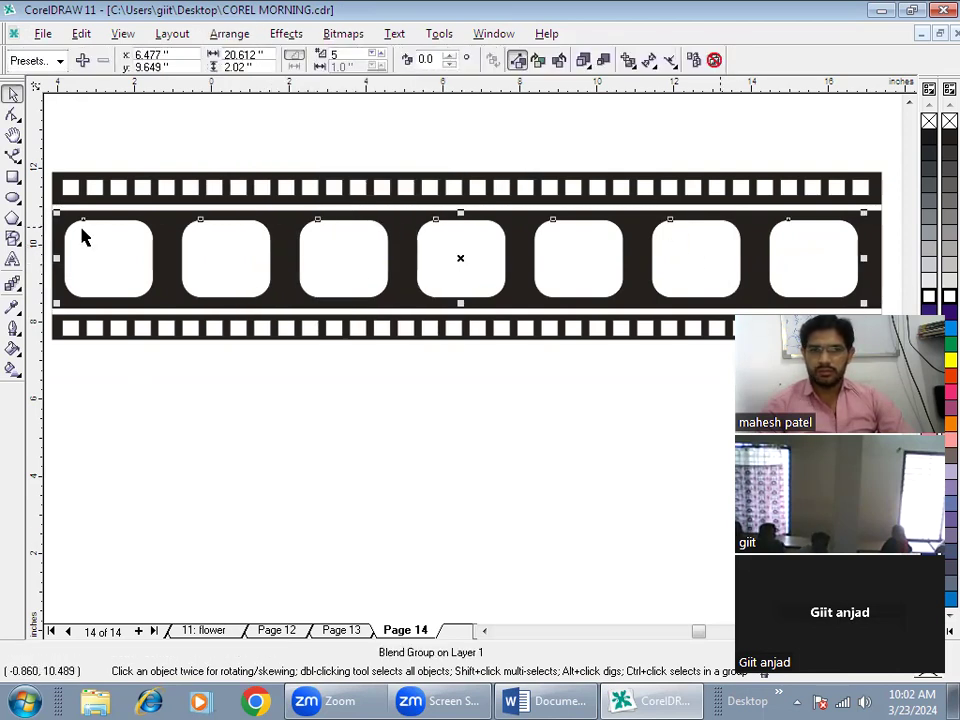
left_click(100, 241)
key("Escape")
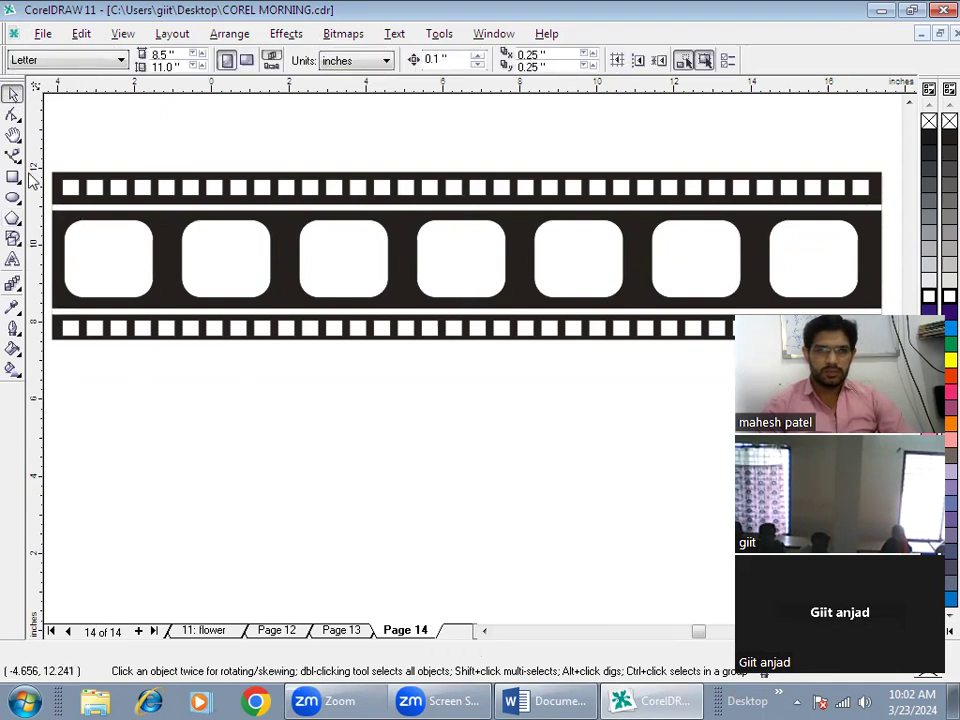
Import the image "download (4)" from the image folder and place it over the leftmost rounded frame
left_click(145, 292)
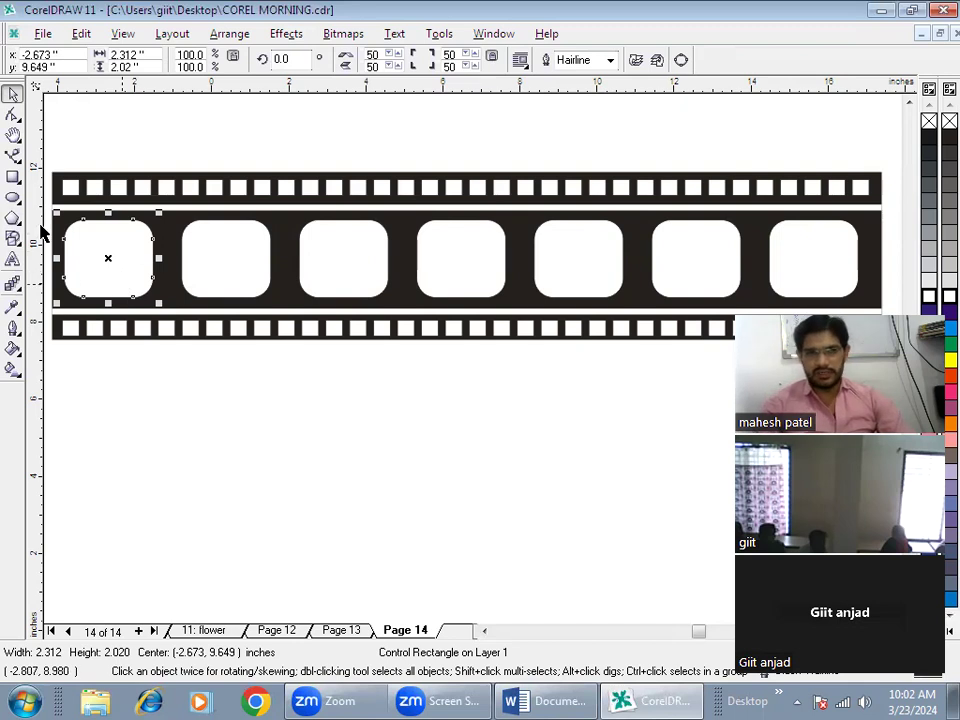
left_click(44, 33)
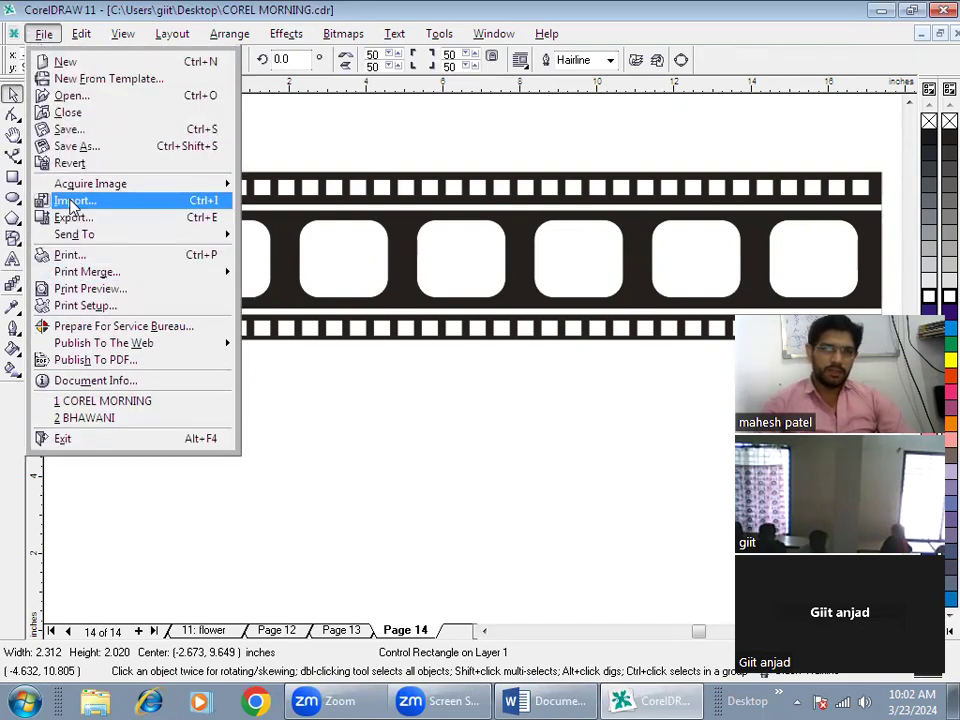
left_click(75, 199)
left_click(608, 299)
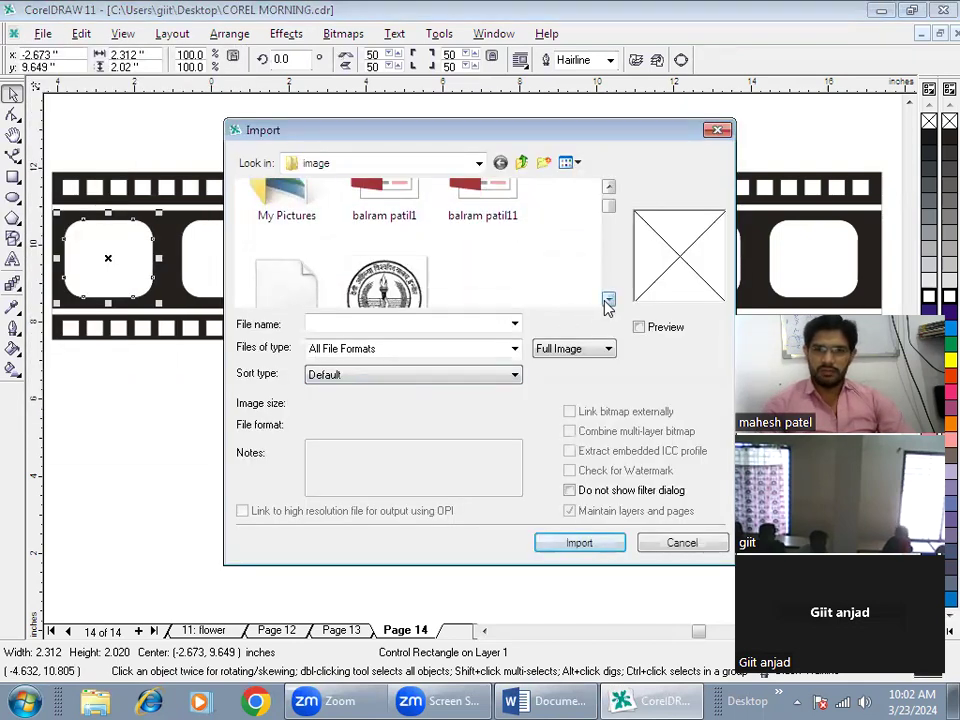
left_click(608, 299)
left_click(373, 212)
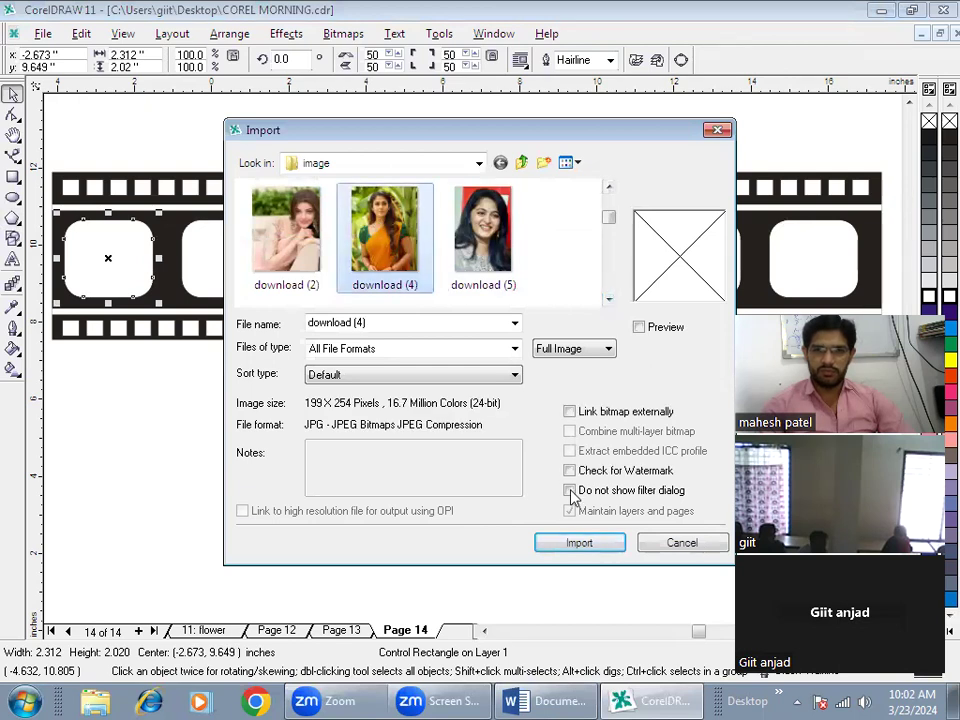
left_click(579, 542)
left_click_drag(60, 216, 125, 298)
Stretch the imported photo to about 2.41 by 2.29 inches over the leftmost rounded frame and PowerClip it inside that frame
left_click_drag(122, 253, 158, 253)
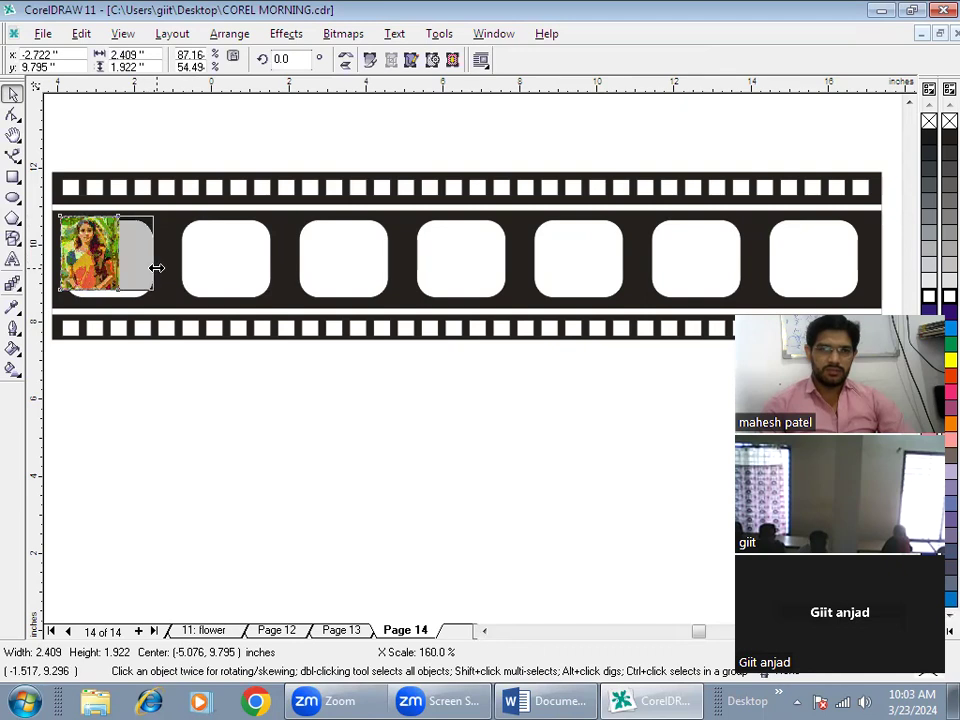
mouse_move(103, 300)
left_mouse_down()
mouse_move(103, 308)
mouse_move(90, 285)
left_mouse_up()
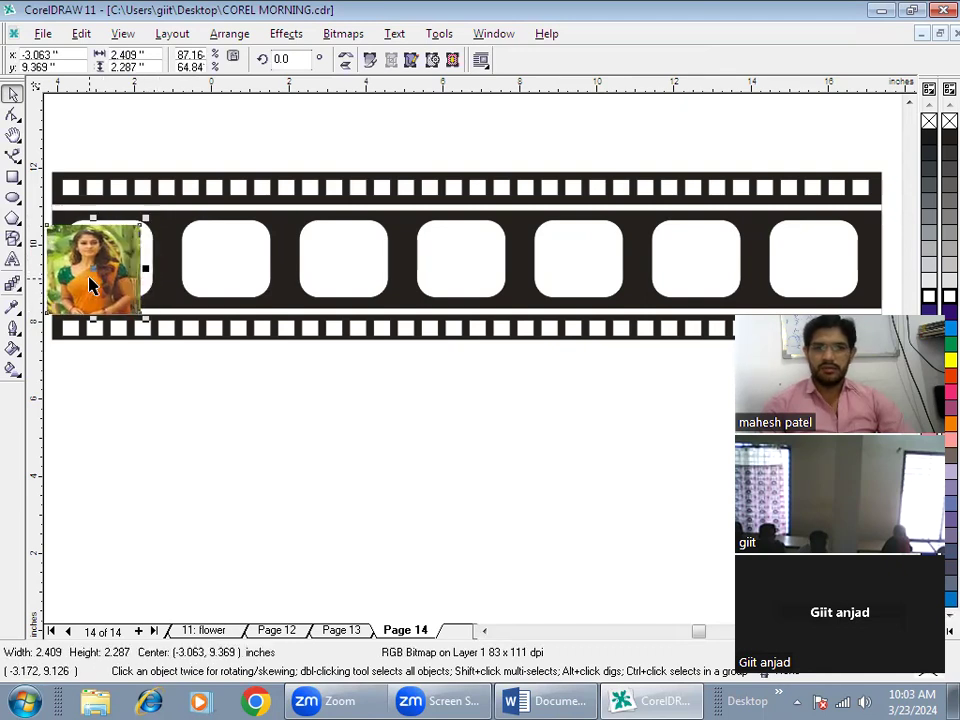
left_click(284, 35)
mouse_move(300, 238)
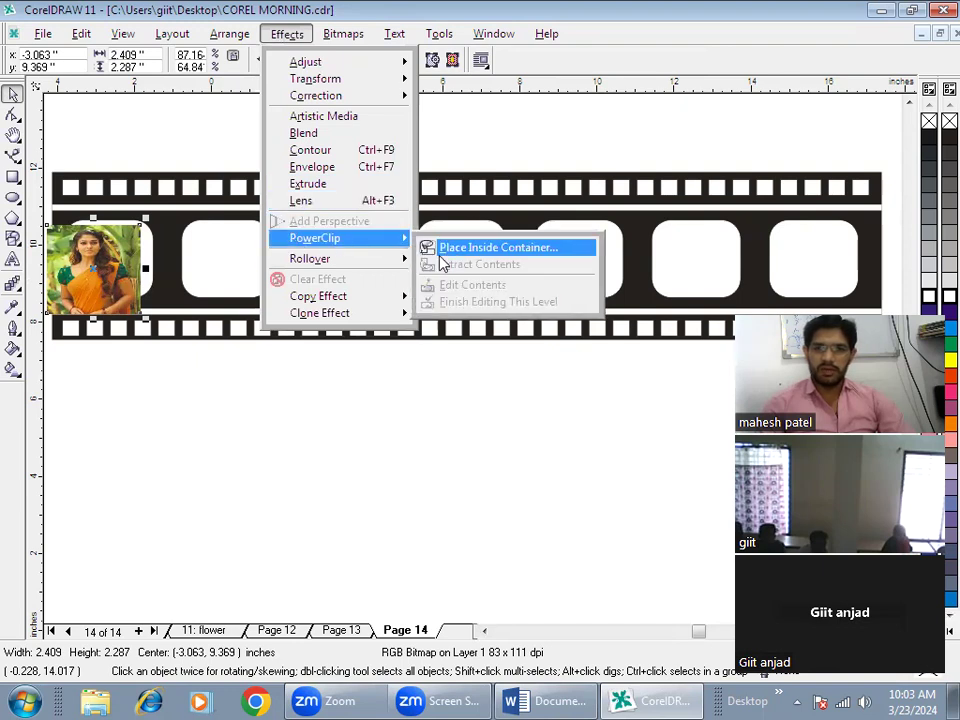
left_click(440, 250)
left_click(165, 261)
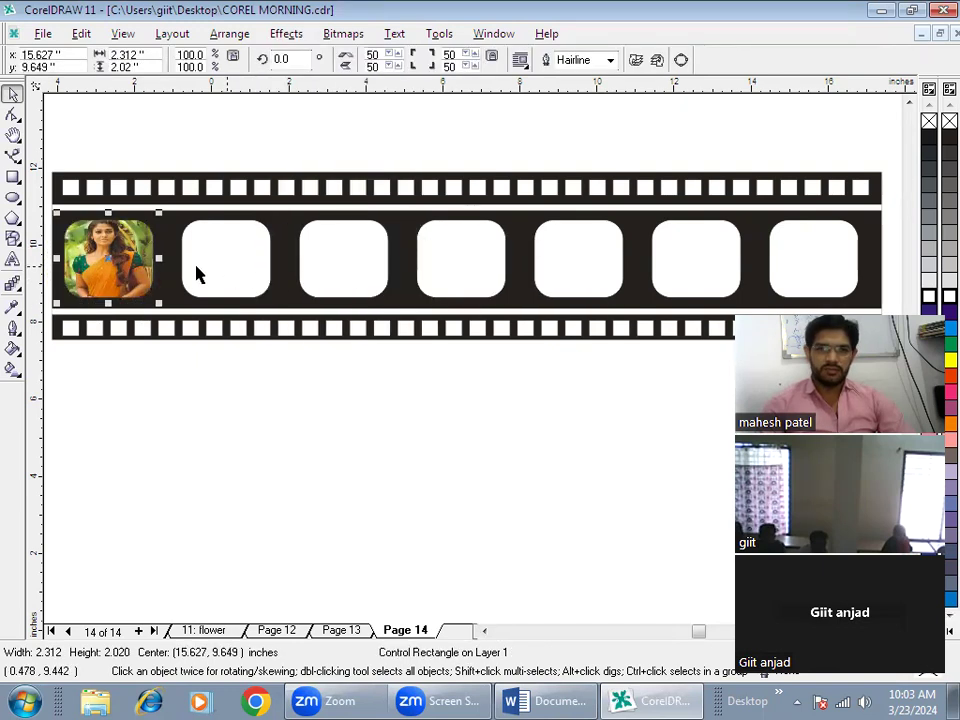
left_click(228, 274)
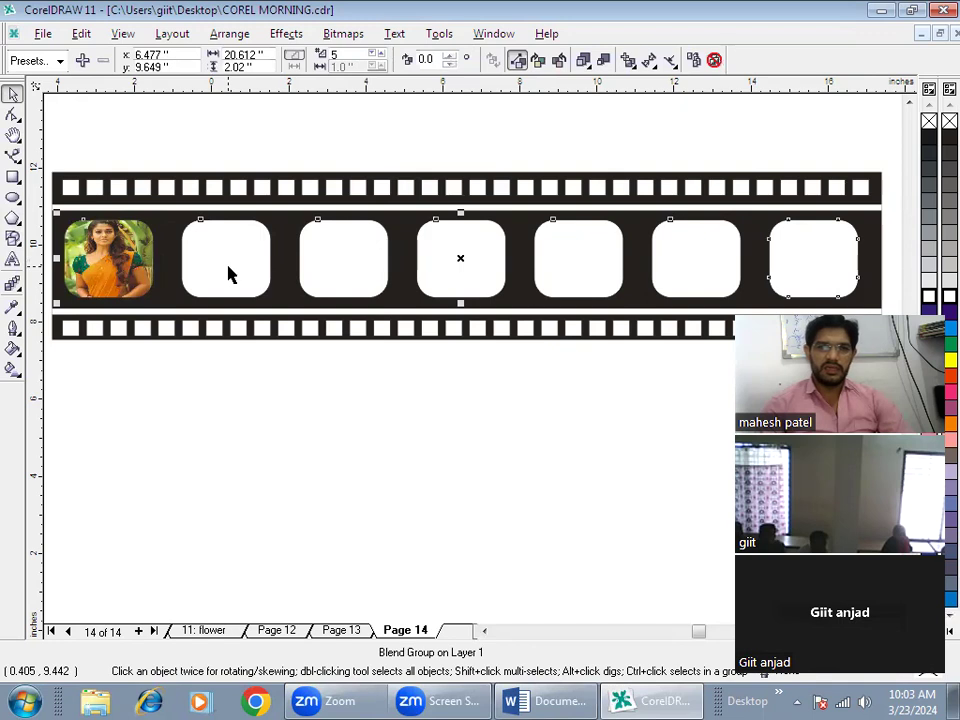
left_click(256, 447)
left_click(258, 292)
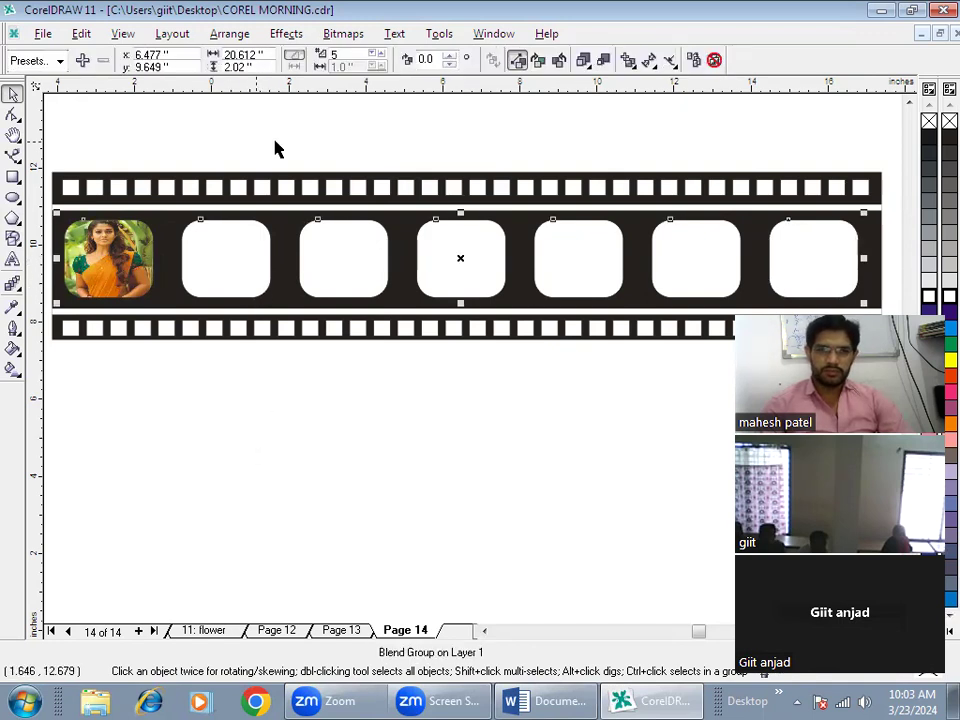
left_click(216, 36)
left_click(213, 575)
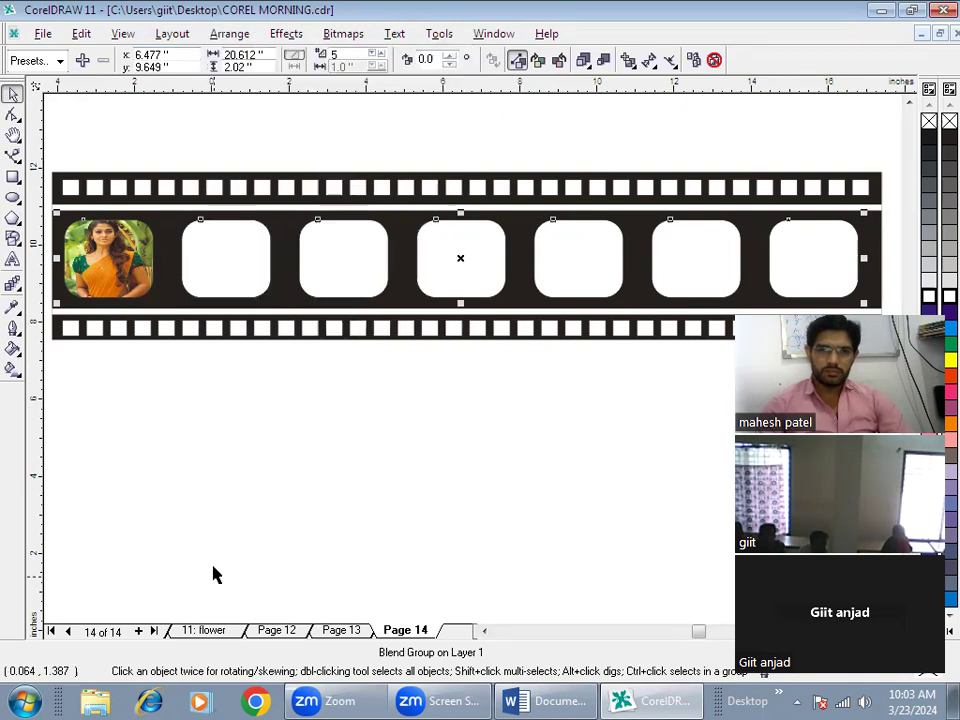
left_click(388, 399)
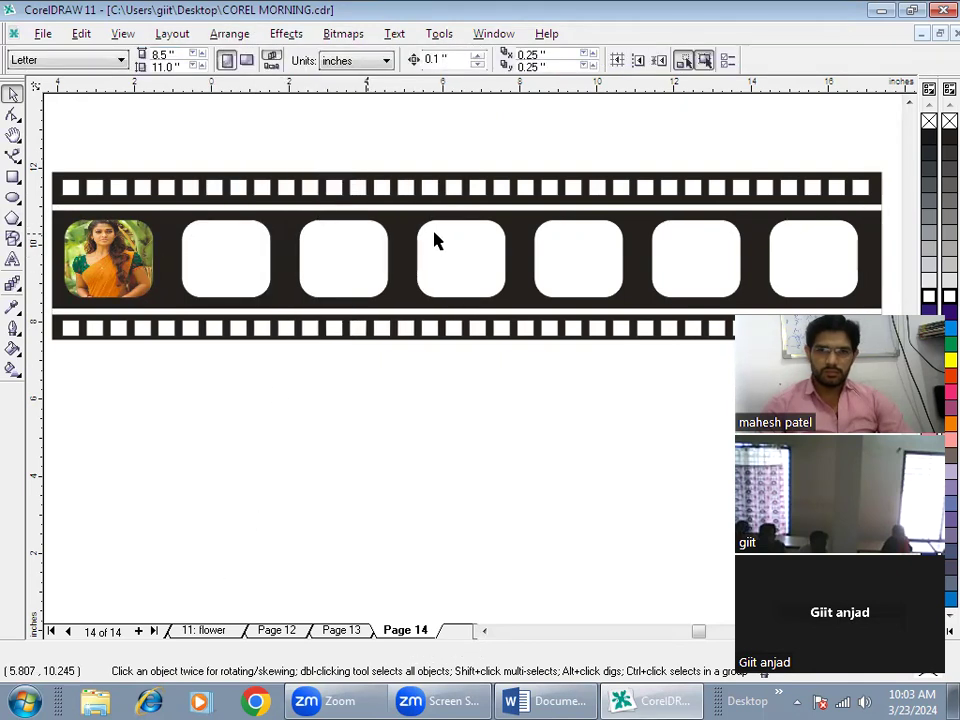
left_click(435, 240)
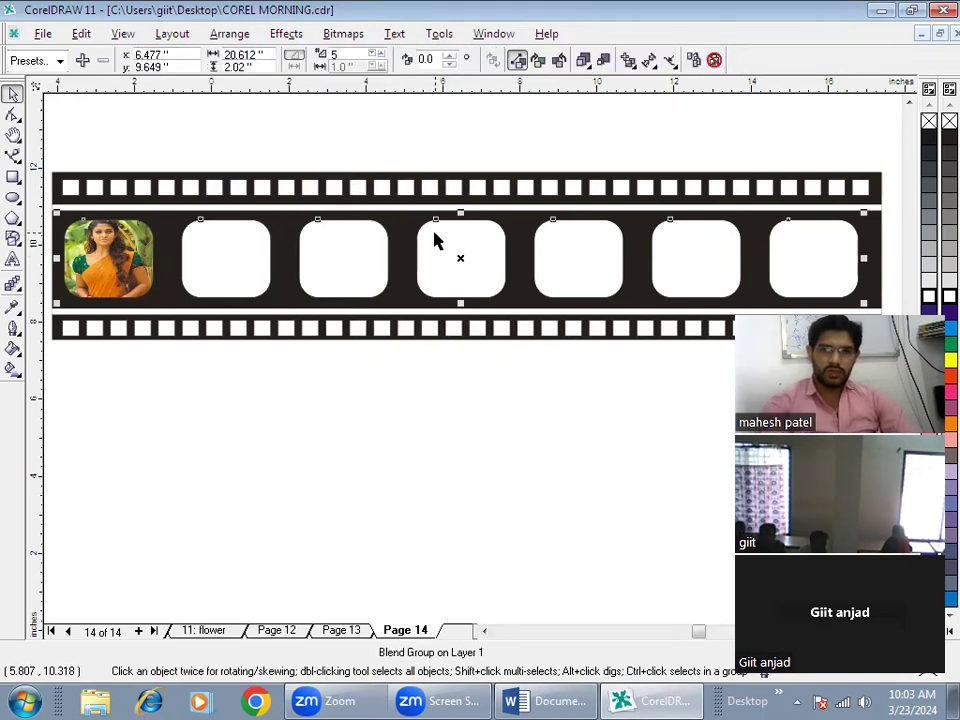
Break the blend group of rounded frames apart and ungroup the five intermediate frames
left_click(284, 377)
left_click(348, 254)
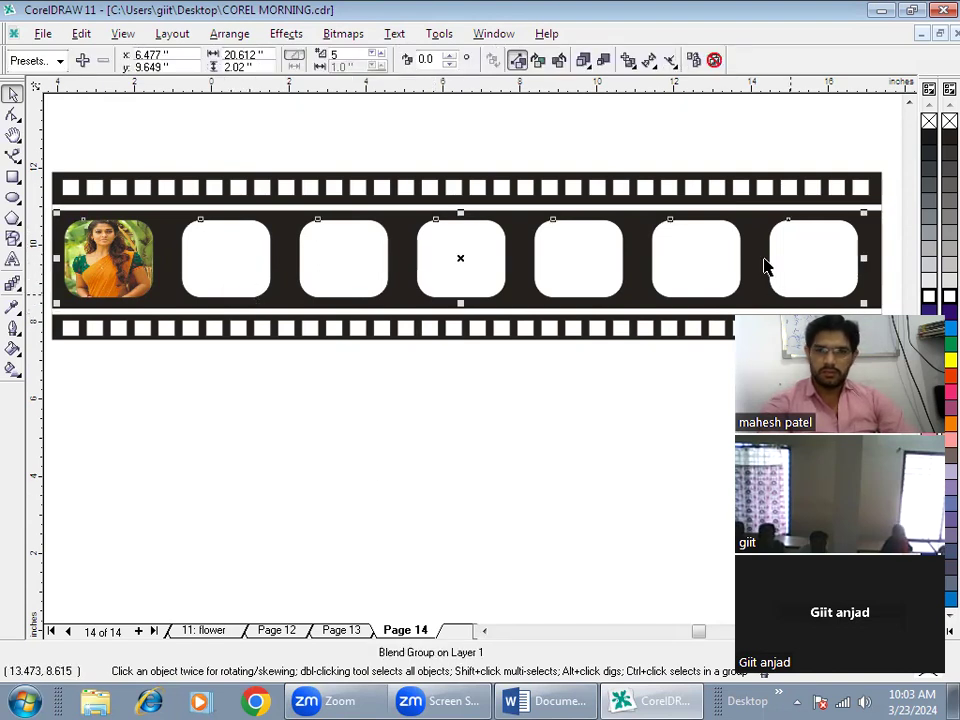
left_click(226, 34)
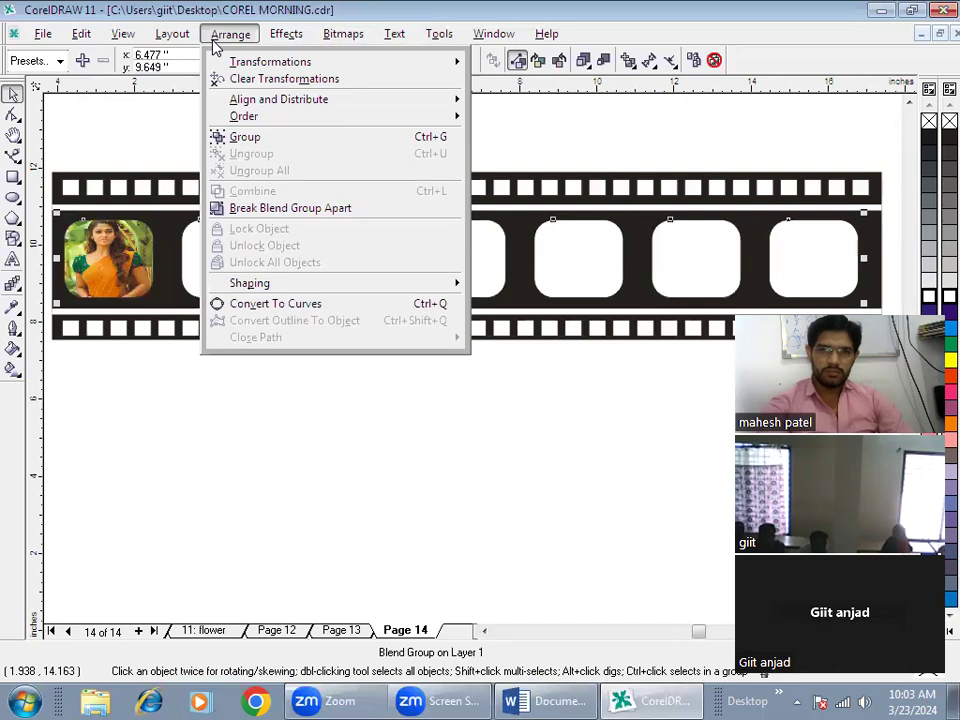
left_click(257, 208)
left_click(219, 441)
left_click(225, 280)
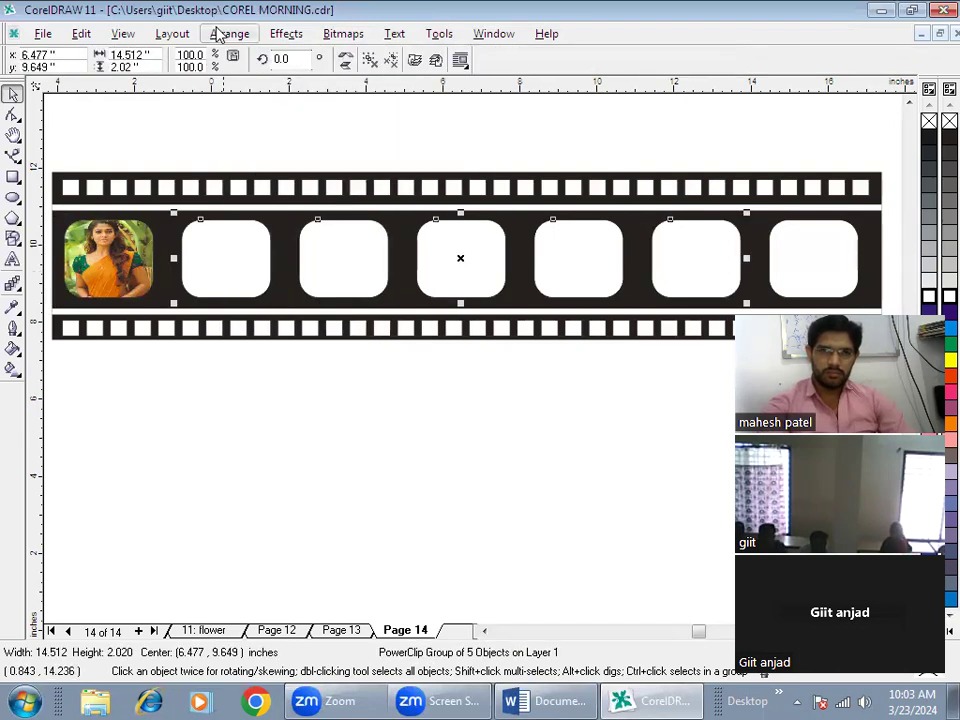
key("ctrl+u")
left_click(291, 576)
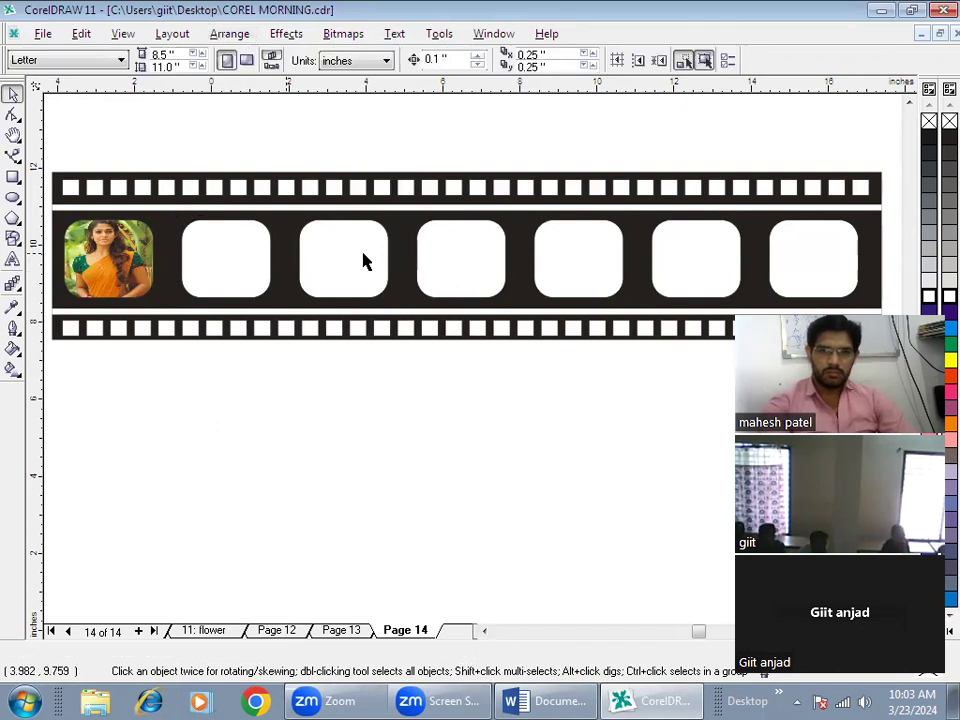
Check whether the ungrouped rounded frames along the middle band can be selected individually
left_click(360, 261)
left_click(242, 261)
left_click(461, 262)
left_click(583, 267)
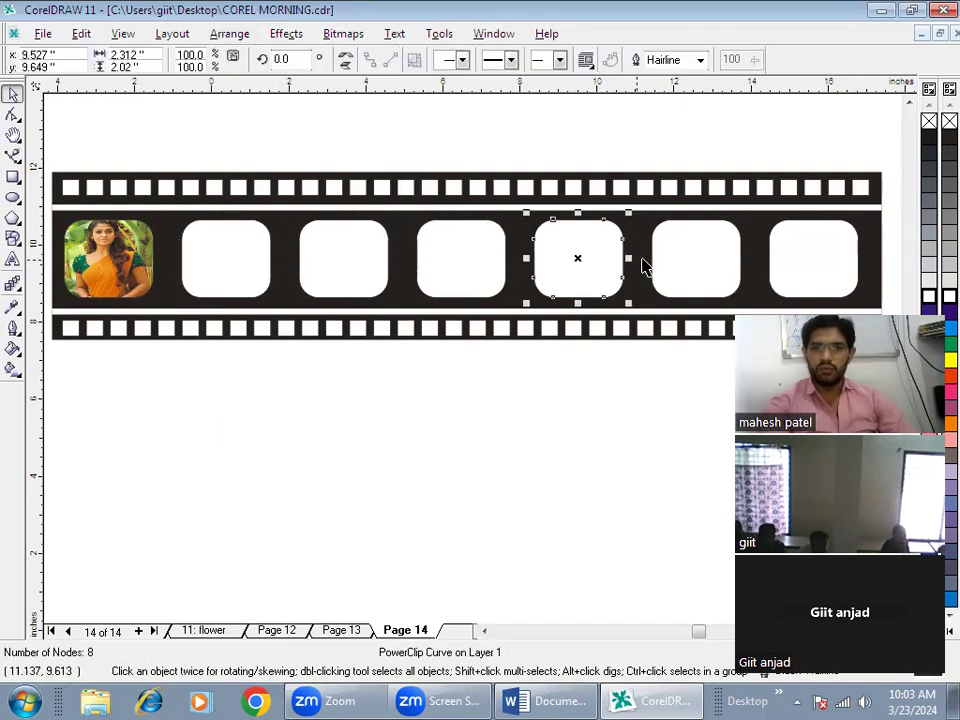
left_click(785, 252)
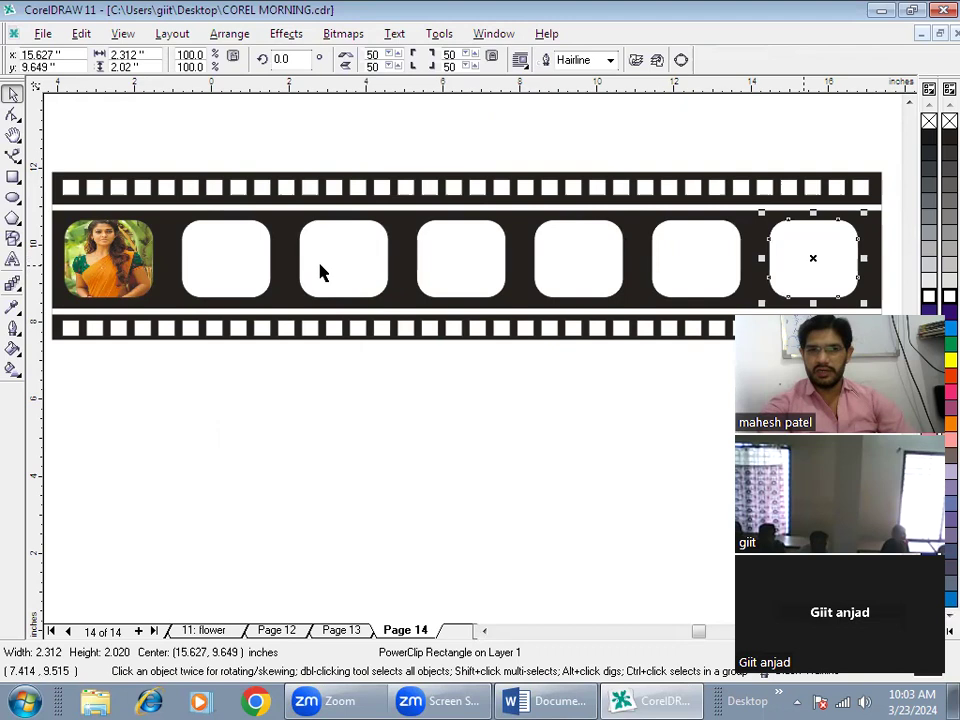
Import the image "download (2)" and place it over the second rounded frame at about 2.53 by 2.02 inches
left_click(196, 264)
left_click(43, 33)
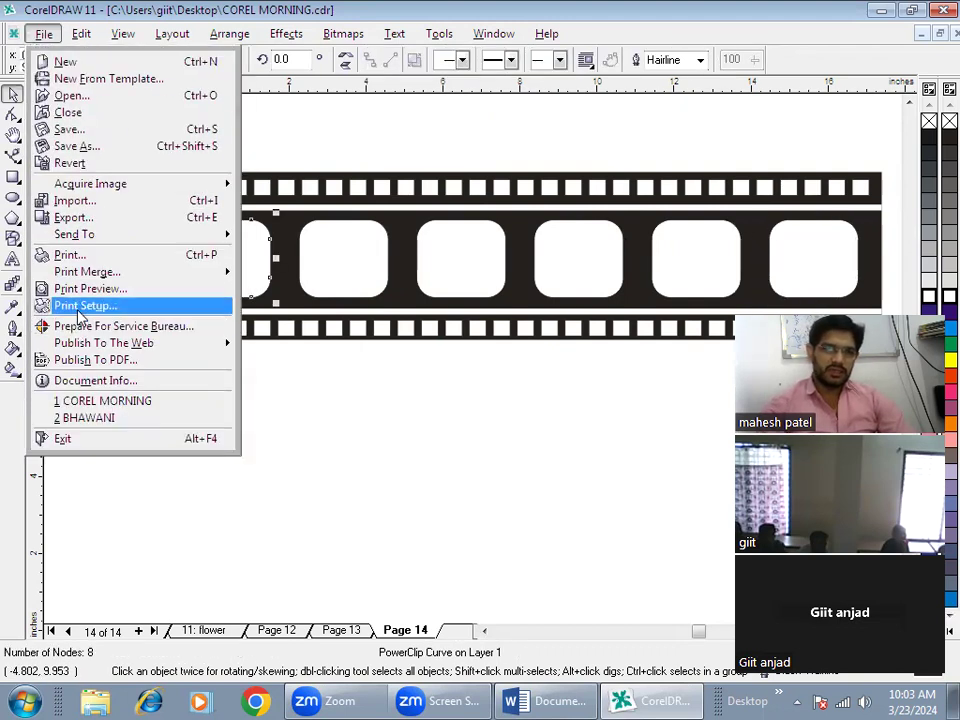
left_click(72, 200)
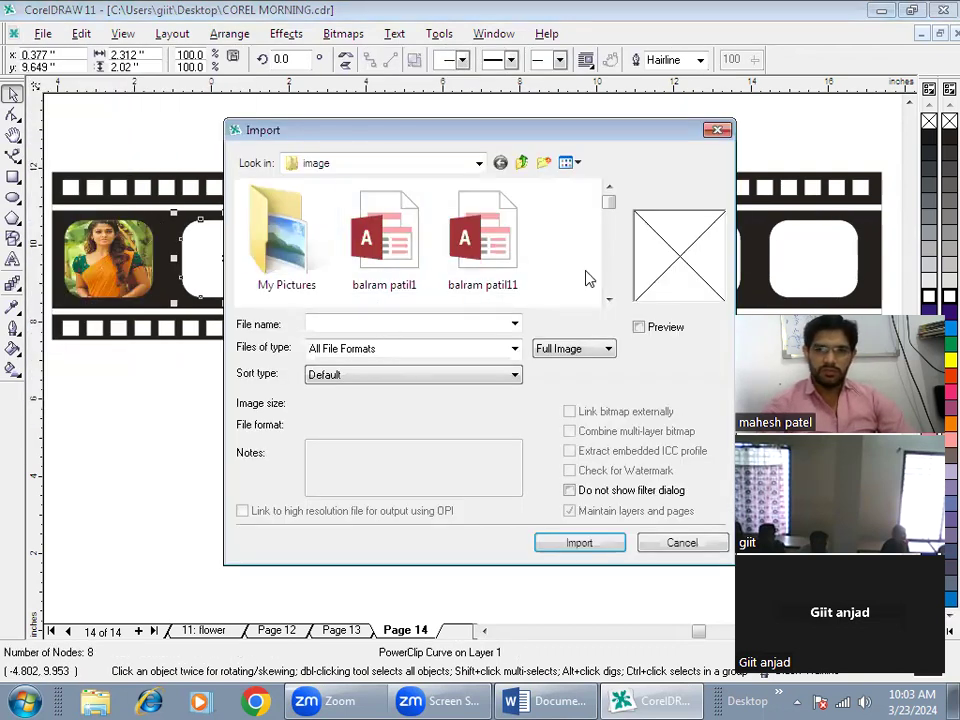
left_click(608, 300)
left_click(608, 300)
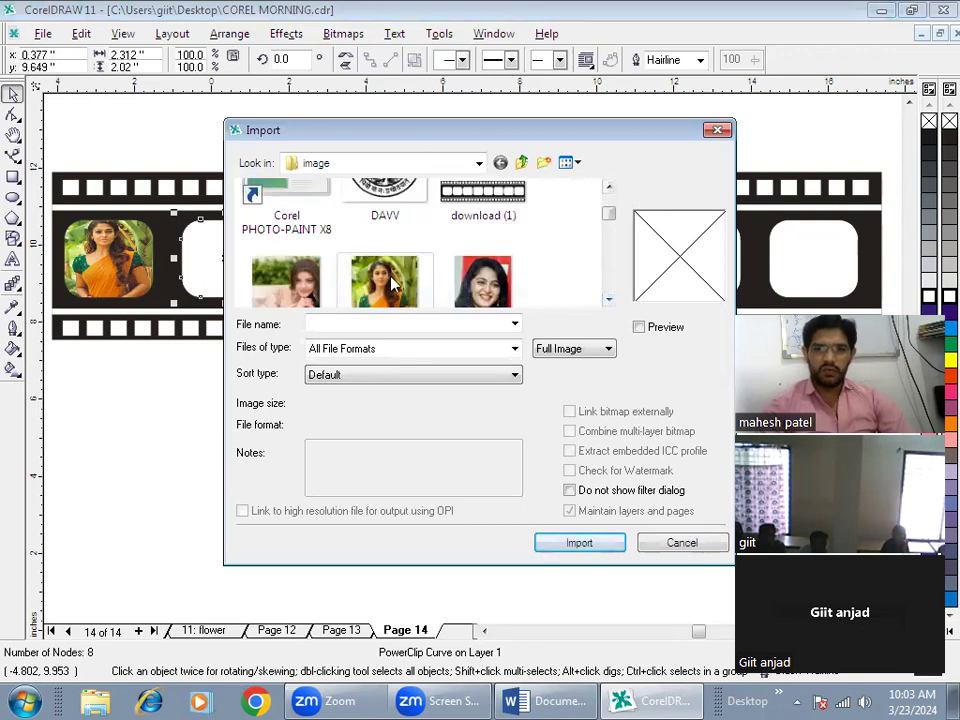
left_click(322, 288)
left_click(579, 542)
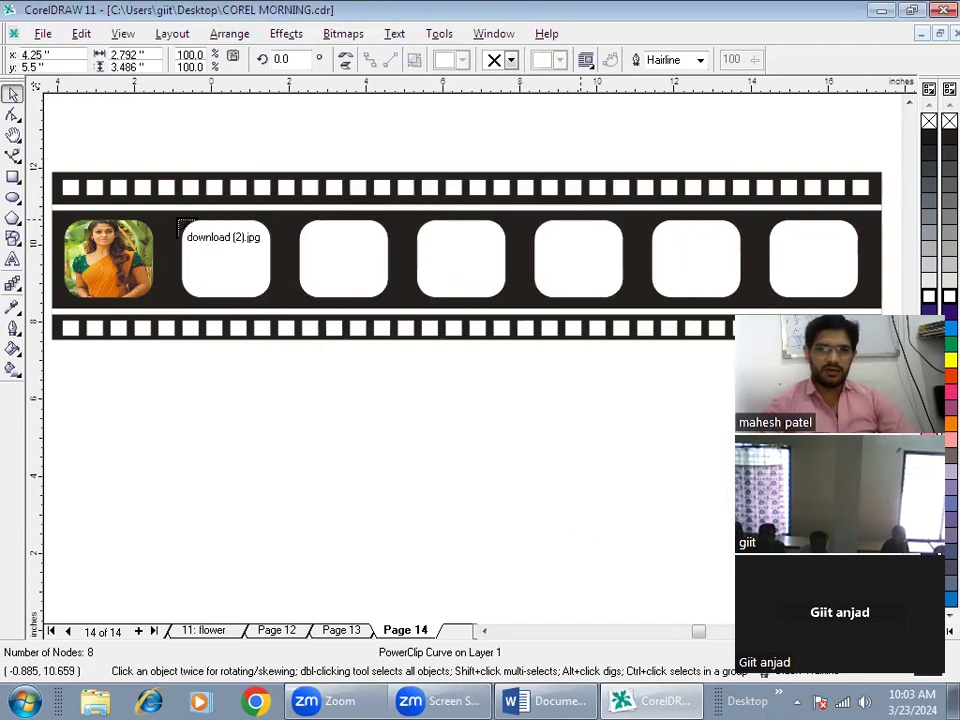
mouse_move(280, 245)
left_mouse_down()
mouse_move(278, 285)
mouse_move(246, 300)
mouse_move(280, 257)
left_mouse_up()
PowerClip the imported photo inside the third rounded frame
left_click(280, 34)
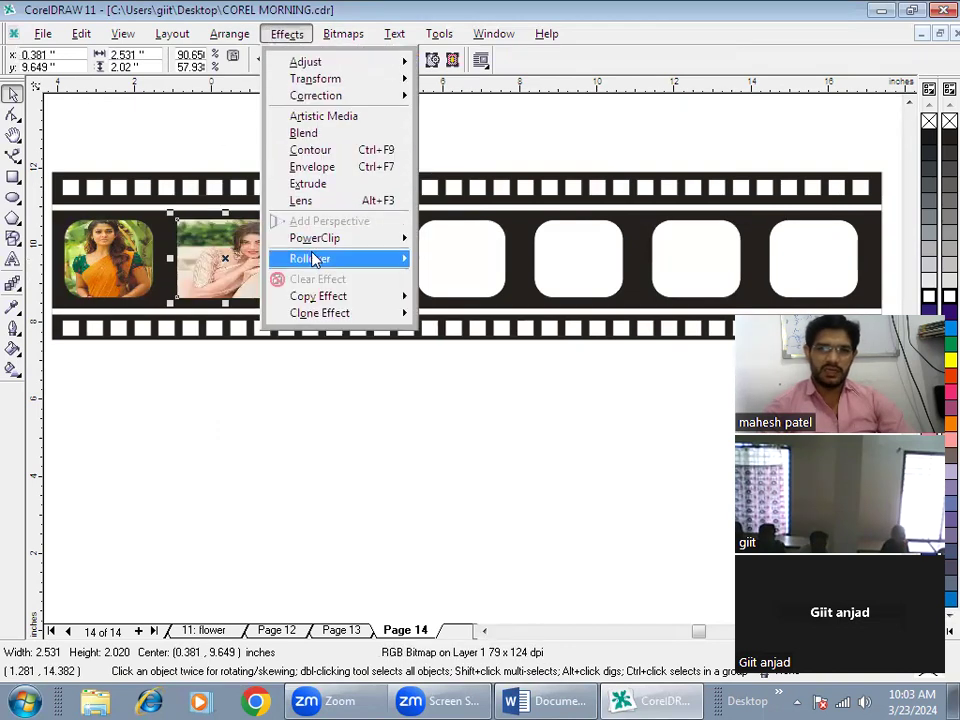
mouse_move(317, 238)
left_click(432, 250)
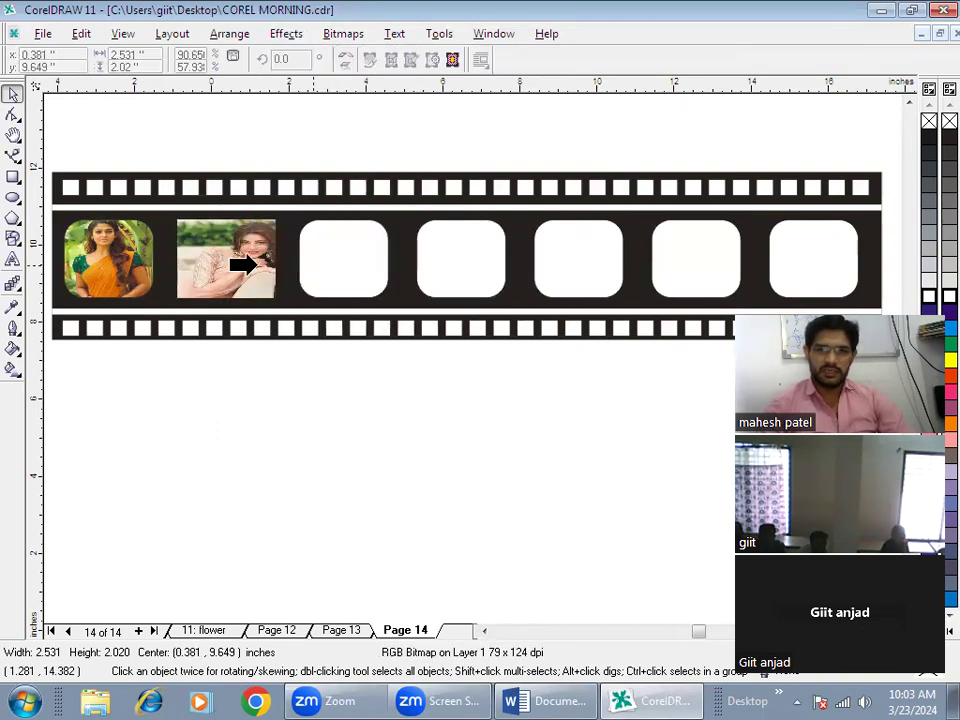
left_click(296, 262)
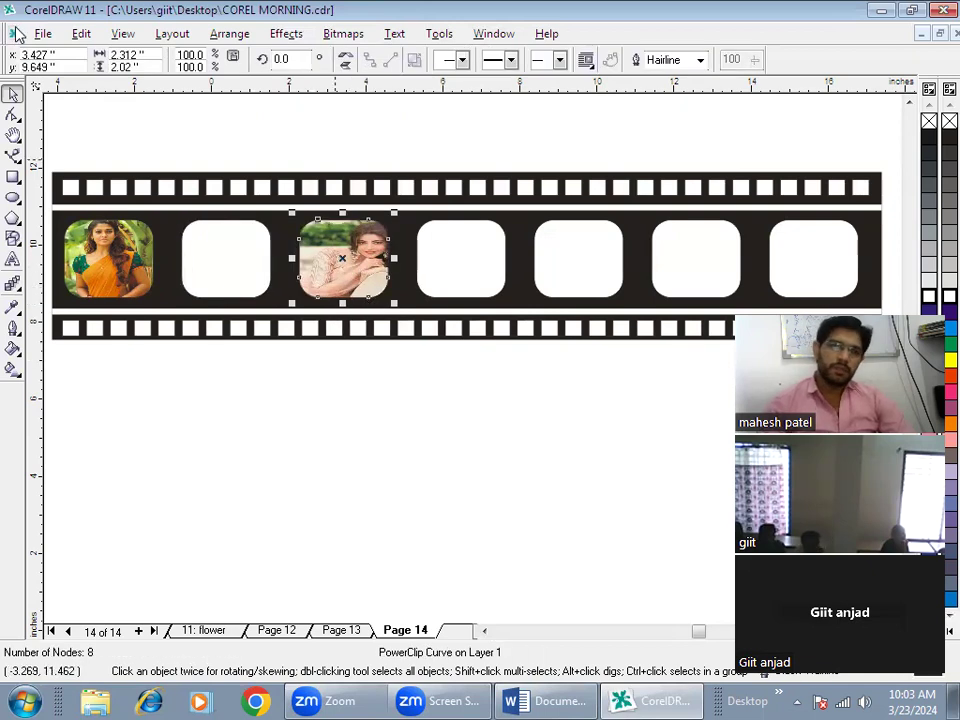
Import the image "download (6)" and place it over the empty second frame at about 2.97 by 1.90 inches
left_click(43, 33)
left_click(62, 201)
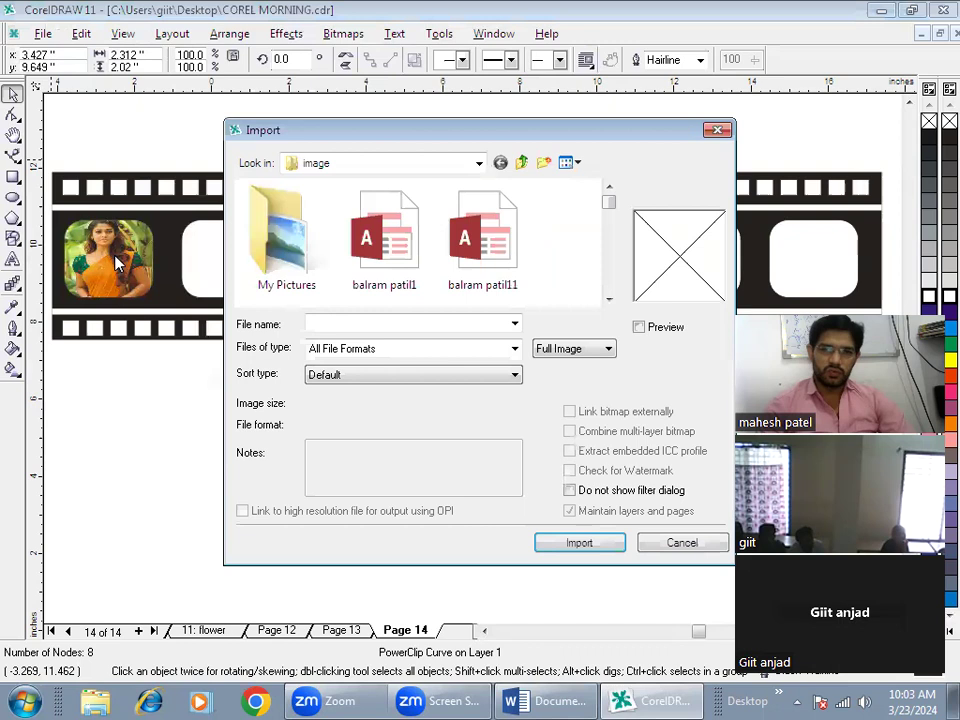
scroll(609, 303, "down", 6)
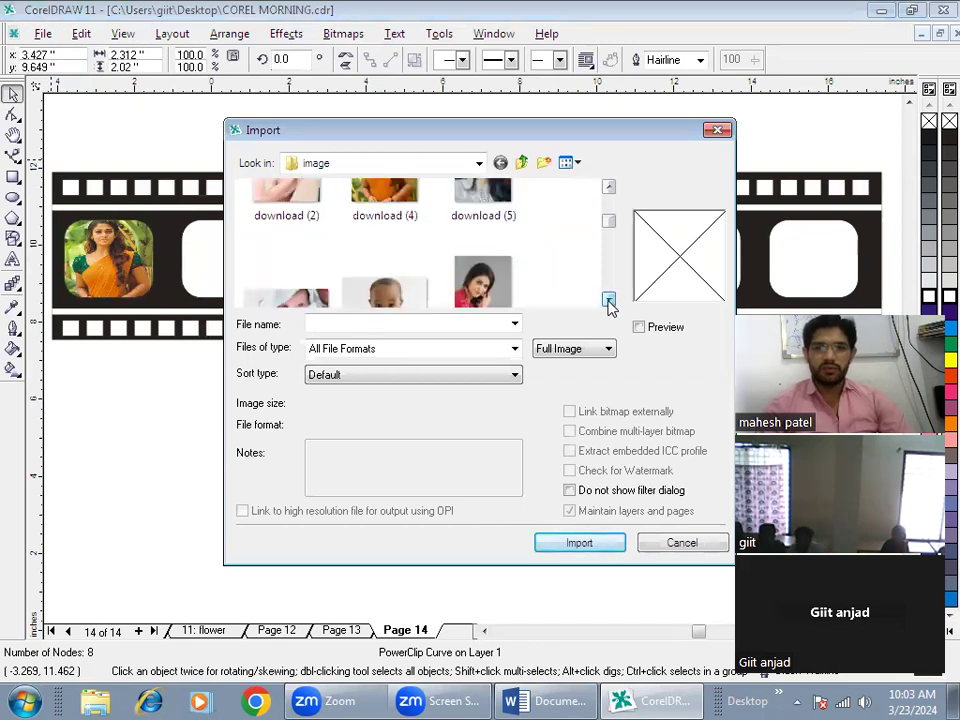
left_click(268, 220)
left_click(579, 542)
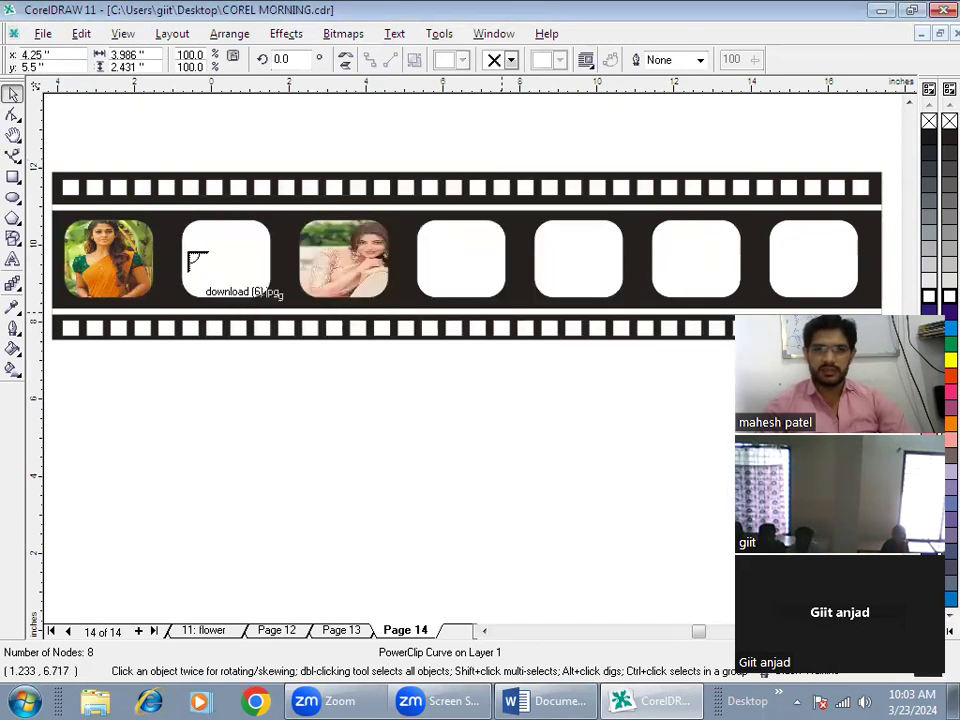
left_click_drag(177, 219, 295, 292)
left_click_drag(229, 289, 229, 293)
PowerClip the imported baby photo inside the fourth rounded frame
left_click(286, 34)
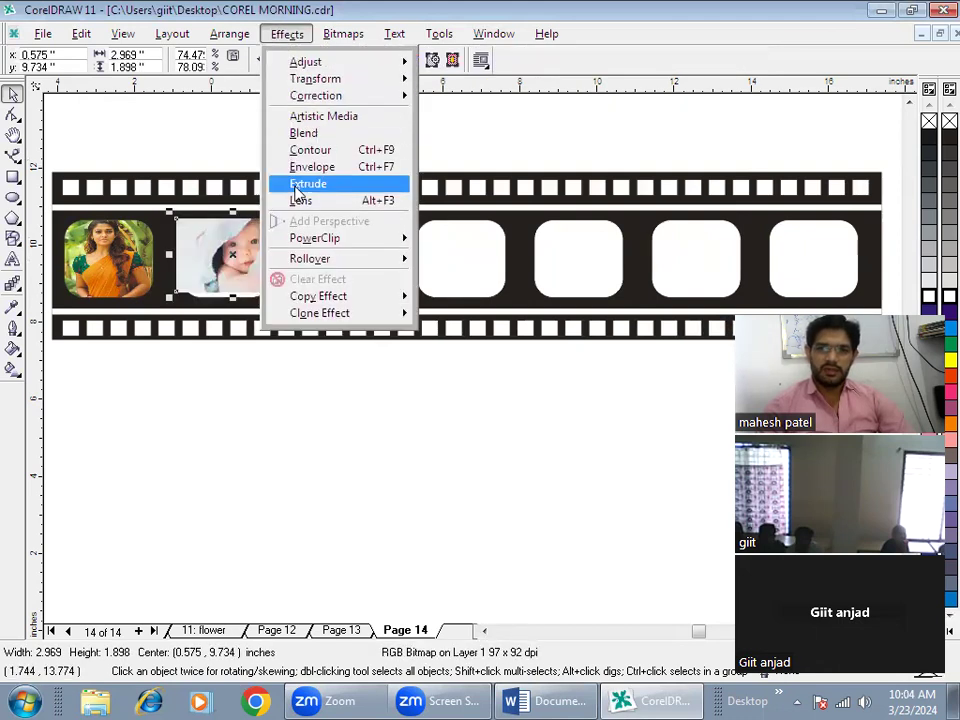
mouse_move(325, 238)
left_click(445, 246)
left_click(460, 258)
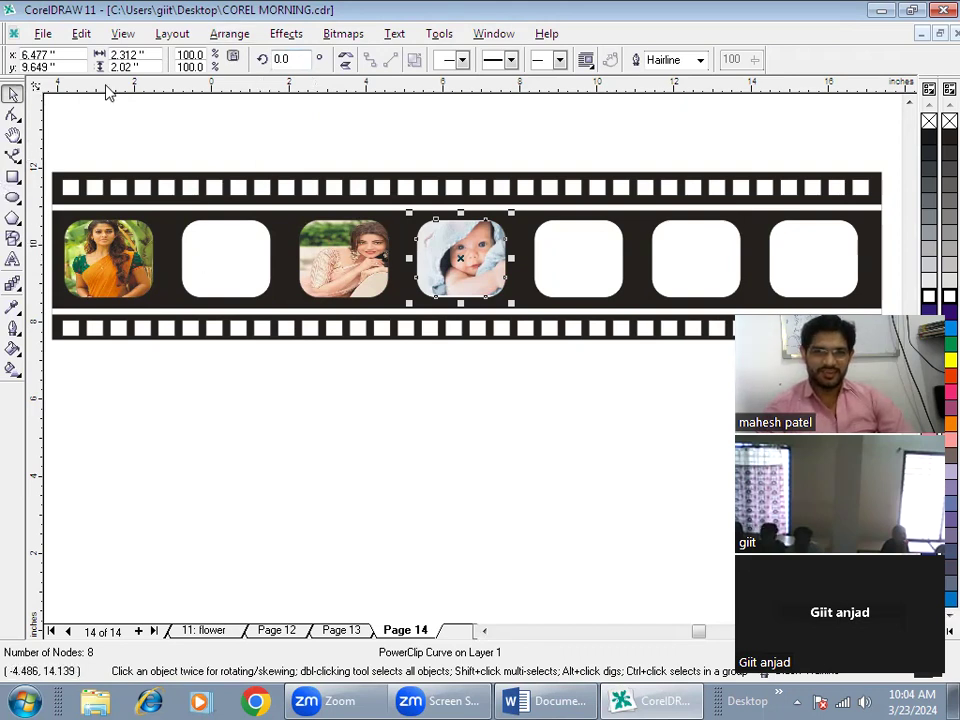
Import the image "download (7)" and place it over the fifth rounded frame at about 2.80 by 2.10 inches
left_click(43, 33)
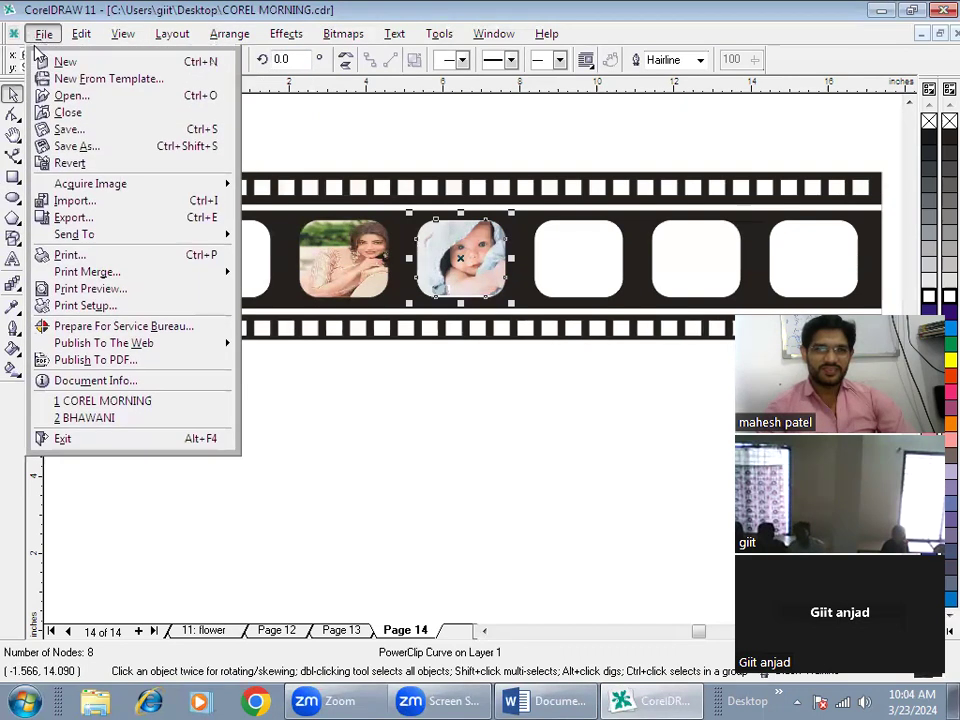
left_click(66, 202)
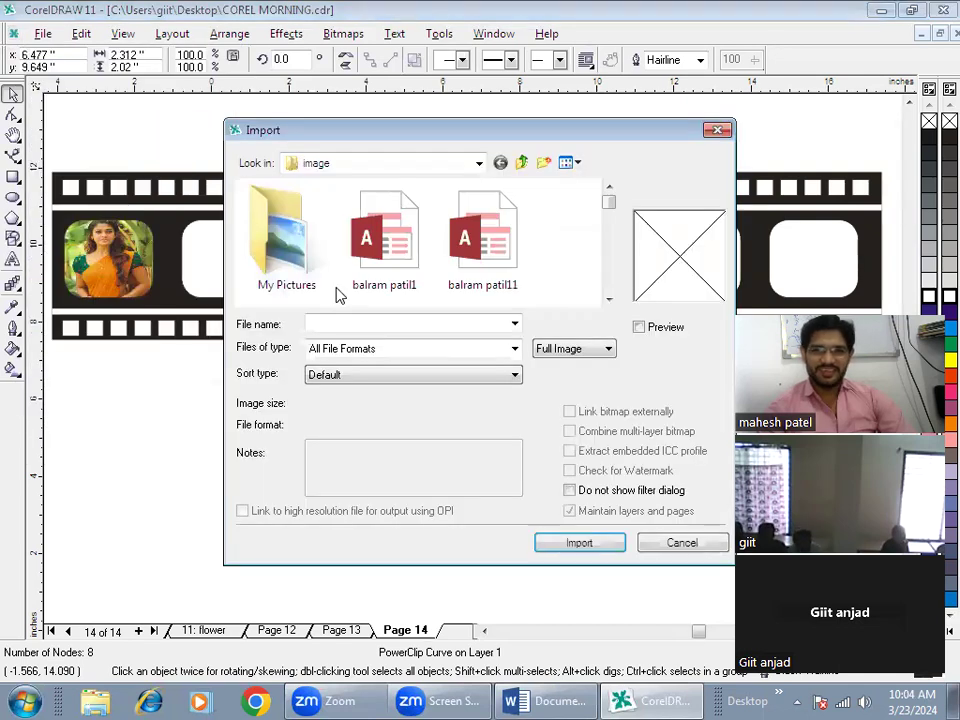
scroll(606, 302, "down", 5)
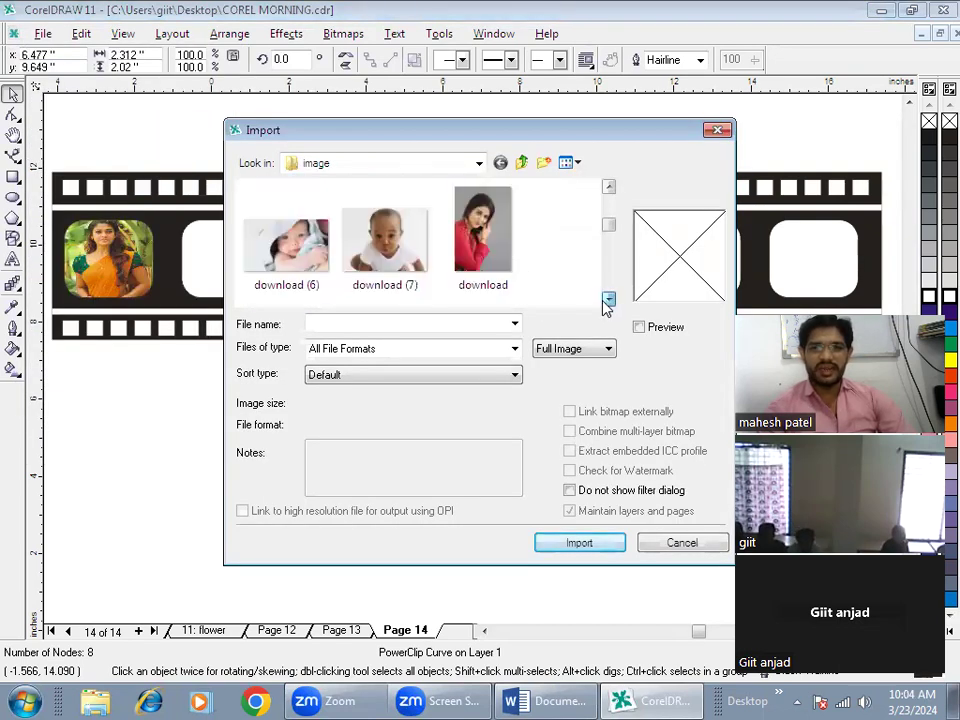
left_click(380, 203)
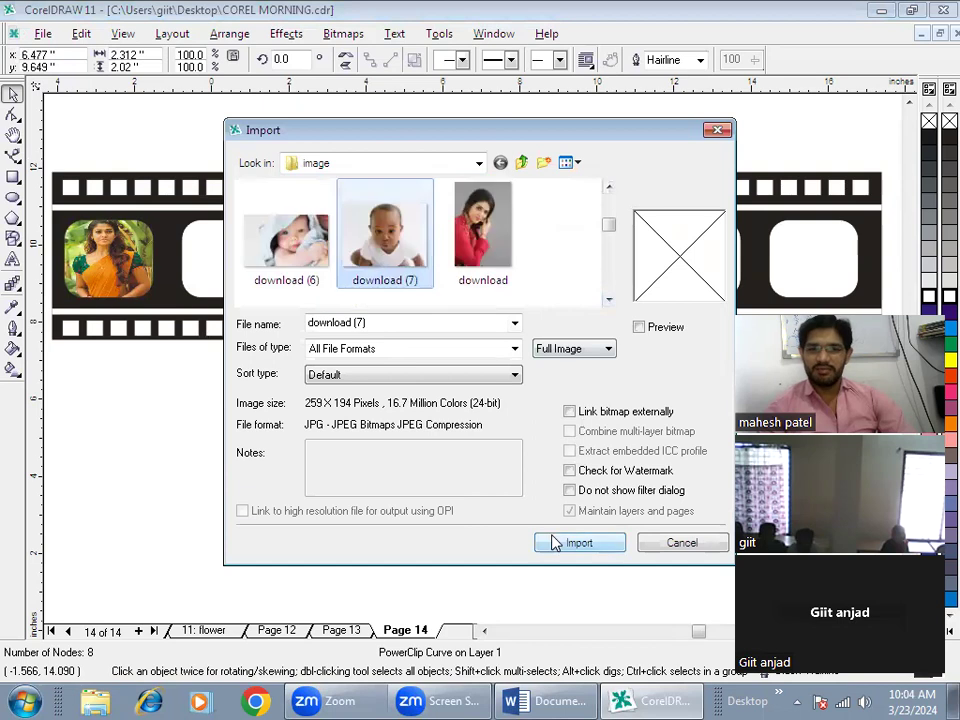
left_click(555, 542)
left_click_drag(531, 222, 640, 306)
PowerClip the photo lying over the fifth frame inside the empty second frame
left_click(287, 33)
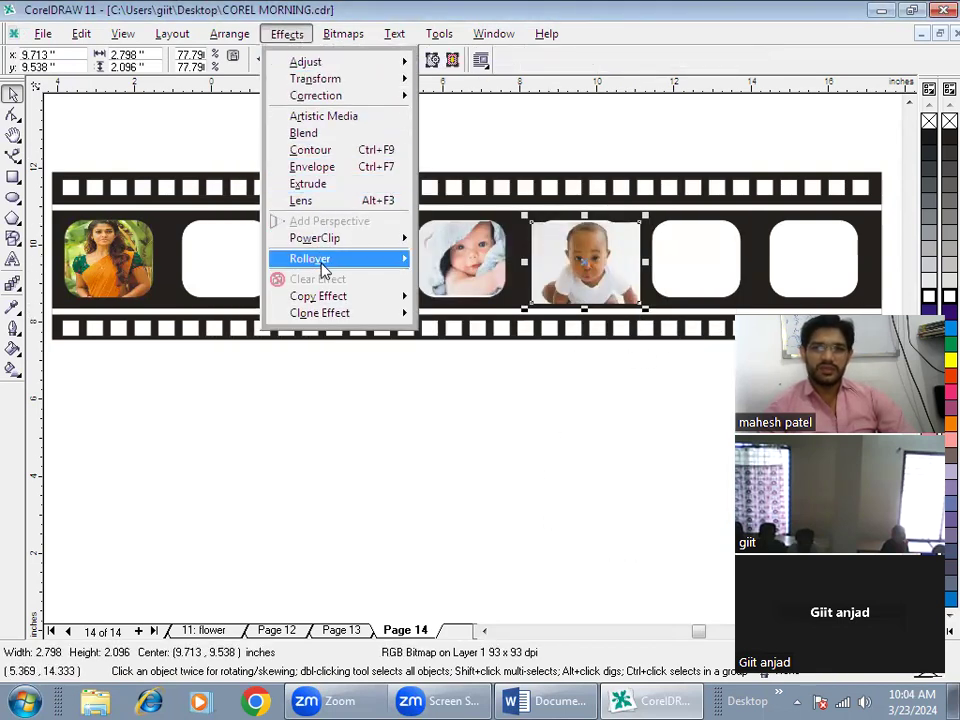
mouse_move(317, 238)
left_click(470, 248)
left_click(255, 262)
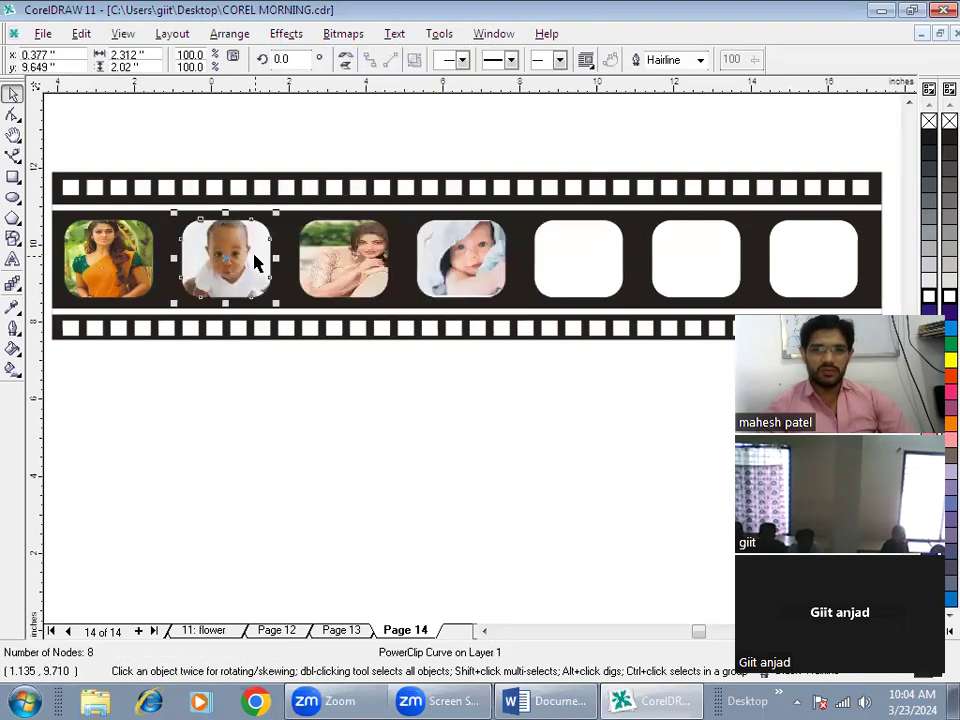
left_click(458, 413)
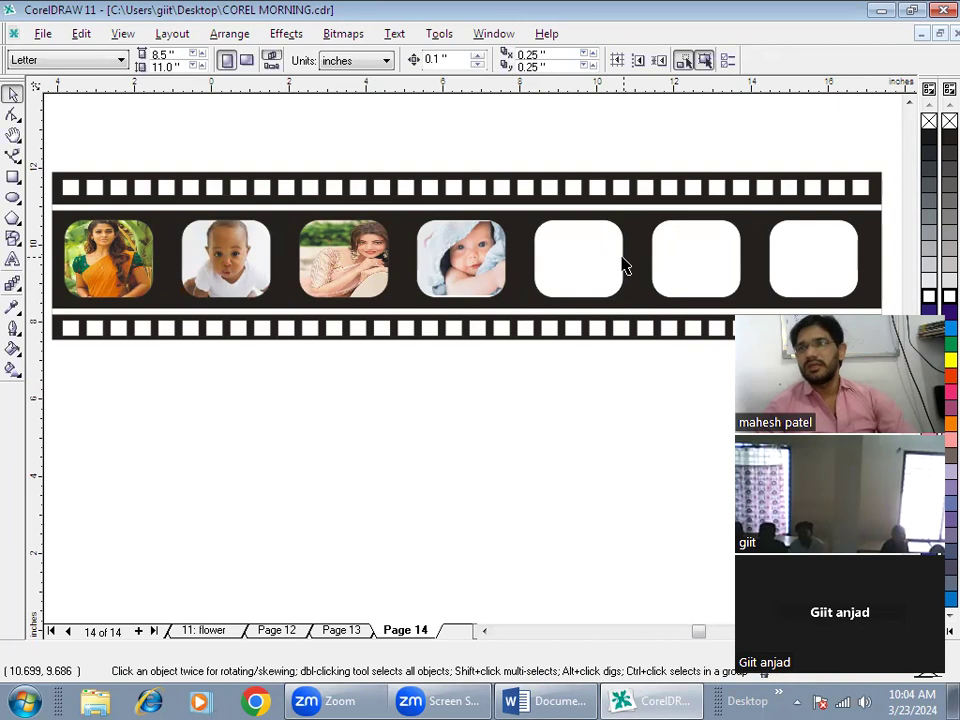
Import the image "images (2)" from the image folder for the fifth rounded frame
left_click(545, 265)
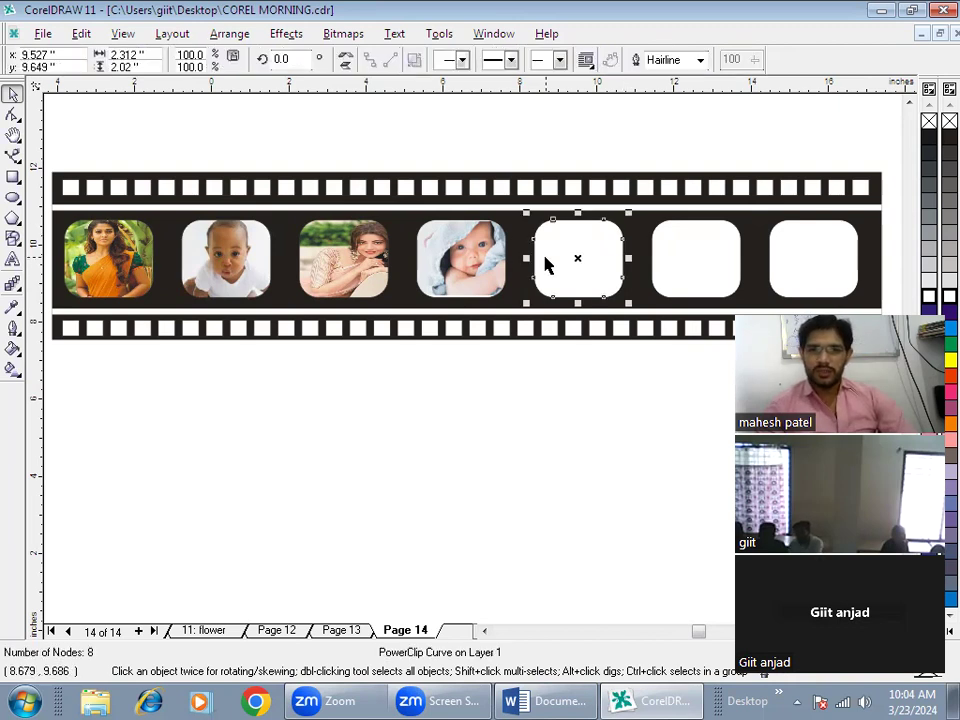
left_click(43, 33)
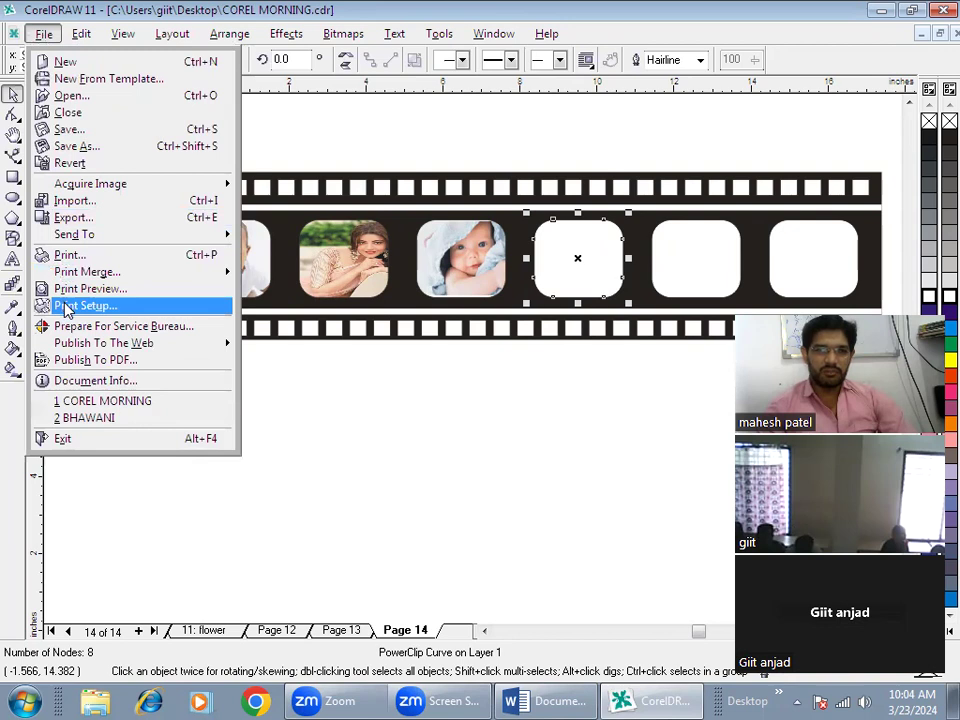
left_click(62, 200)
left_click(609, 303)
left_click(609, 303)
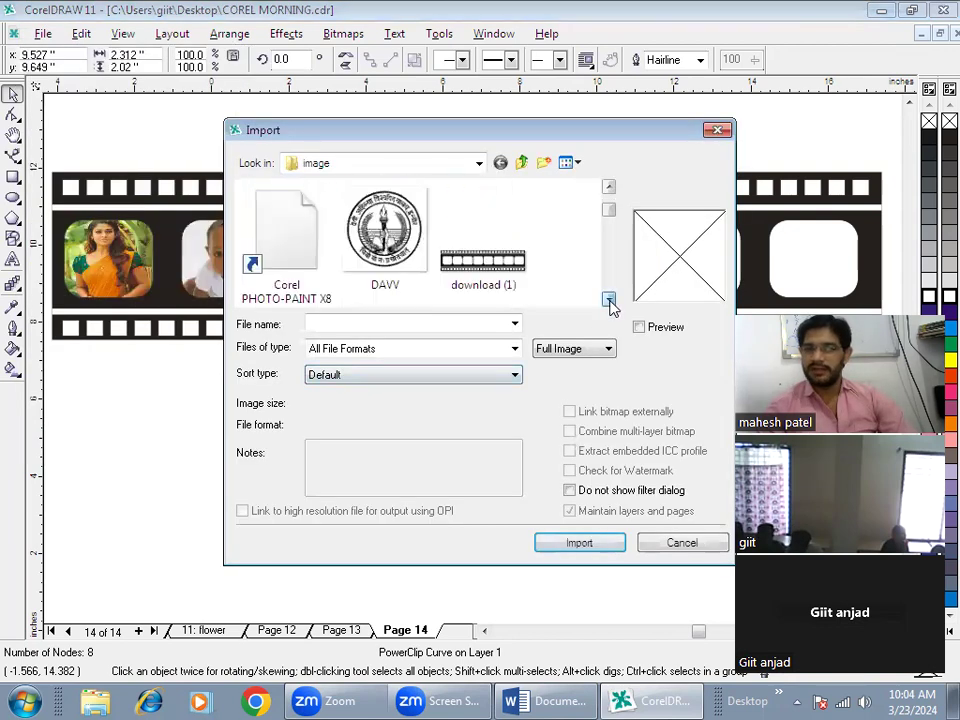
left_click(609, 303)
left_click(609, 303)
left_click(609, 303)
left_click(609, 303)
left_click(609, 303)
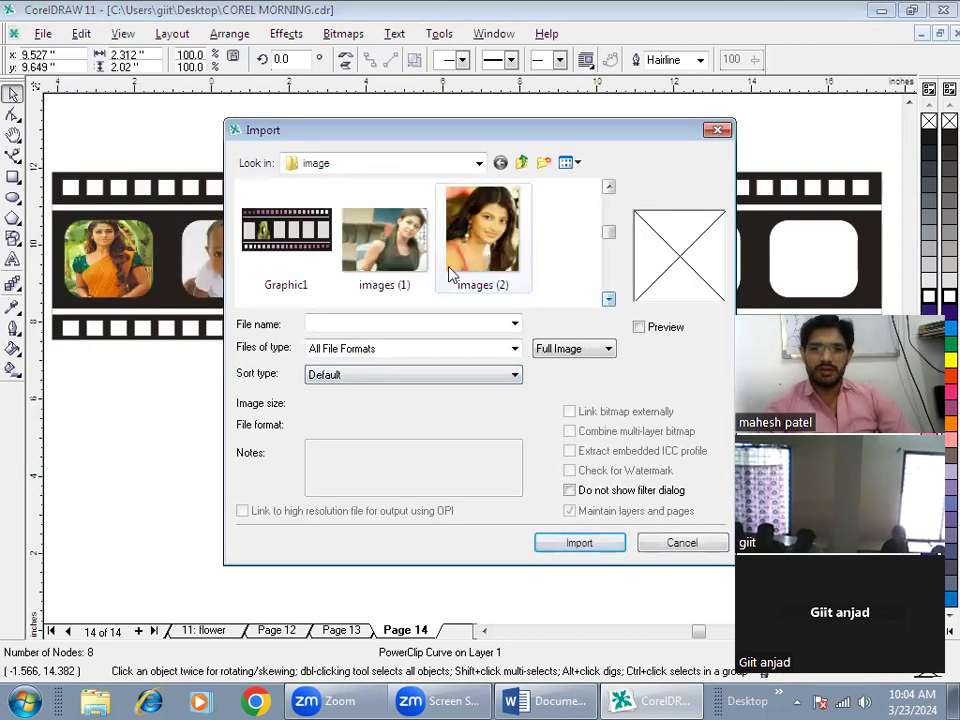
left_click(487, 287)
left_click(578, 545)
Place the imported photo over the fifth rounded frame and stretch it to about 2.39 by 2.09 inches
left_click_drag(535, 216, 620, 308)
left_click_drag(614, 262, 631, 262)
left_click_drag(535, 260, 525, 259)
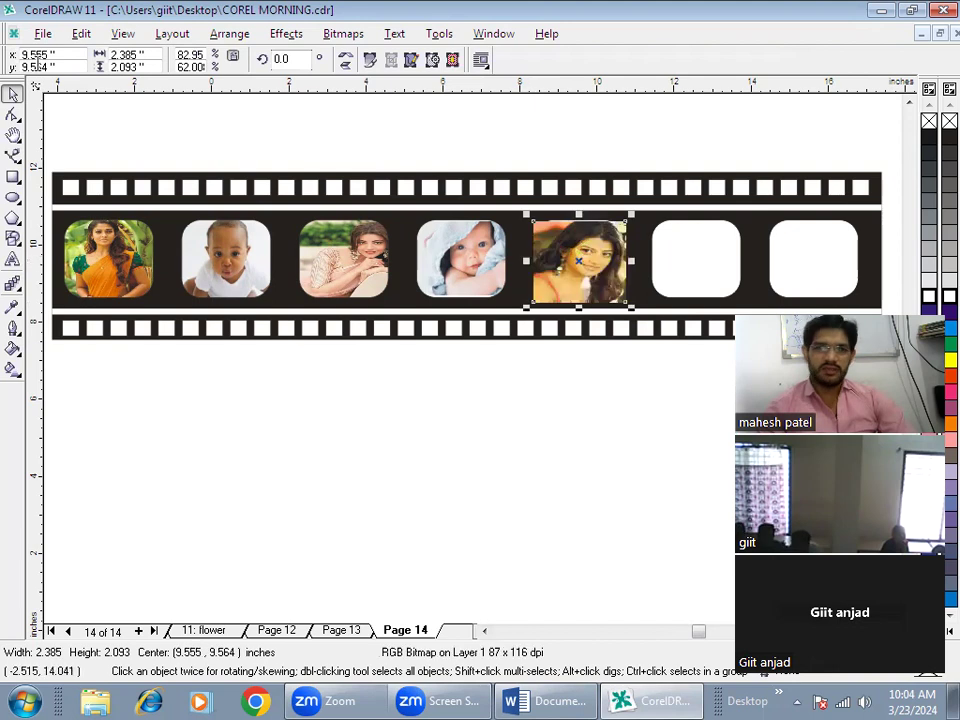
left_click(207, 36)
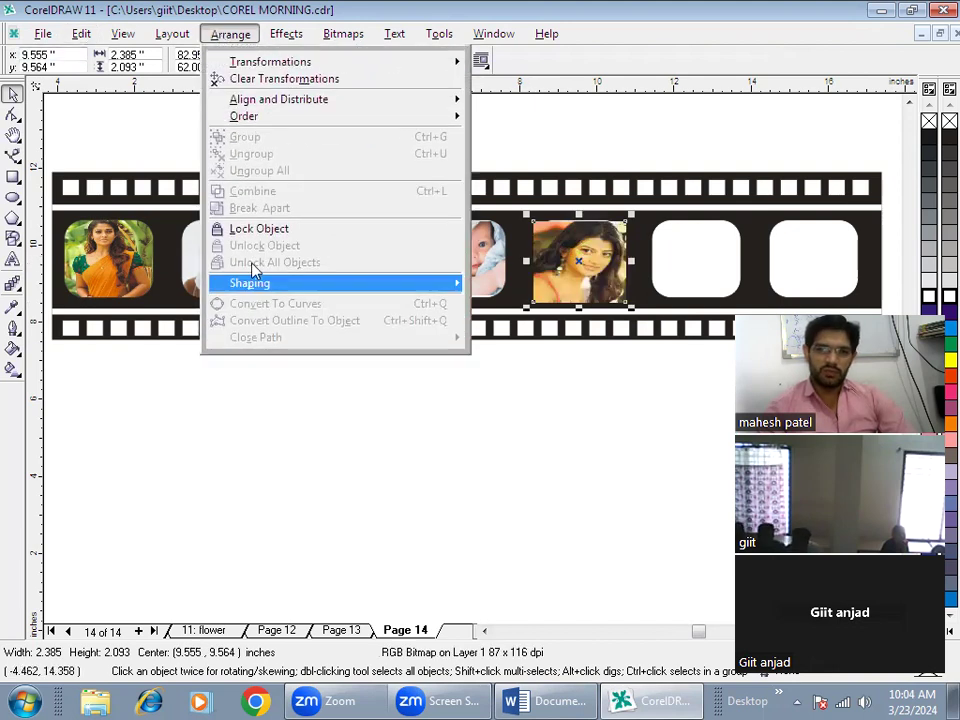
mouse_move(268, 40)
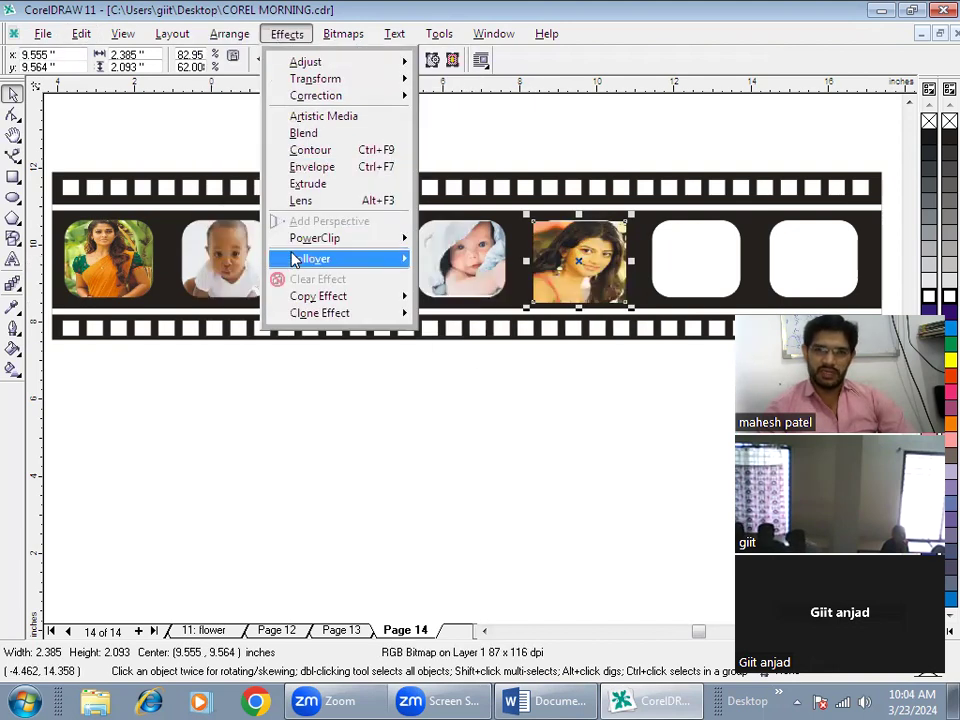
mouse_move(300, 258)
left_click(482, 272)
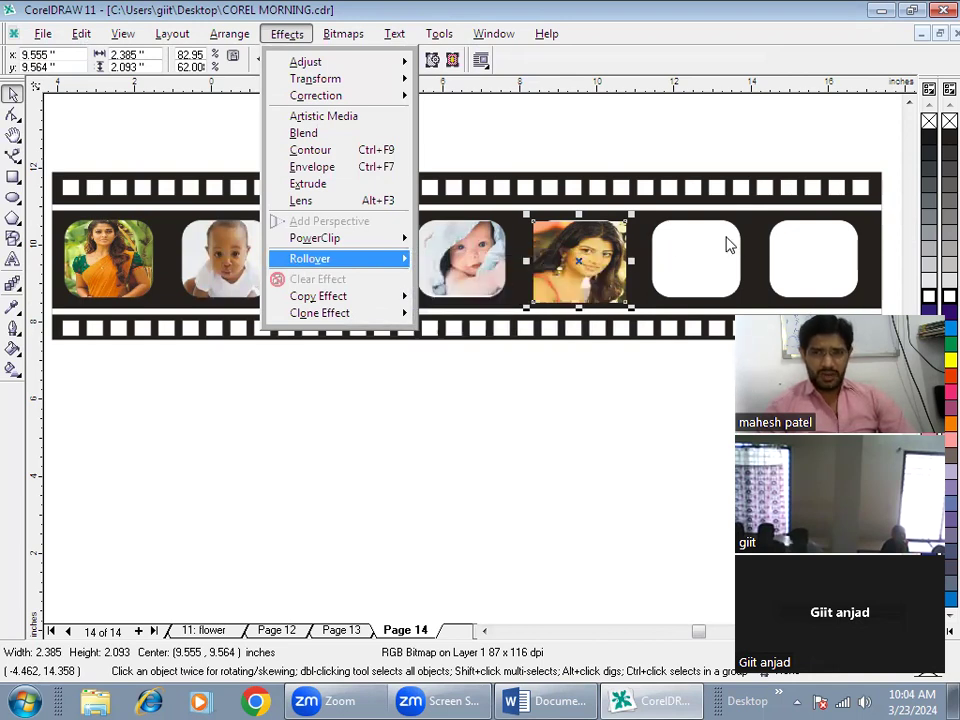
left_click(699, 257)
left_click(797, 272)
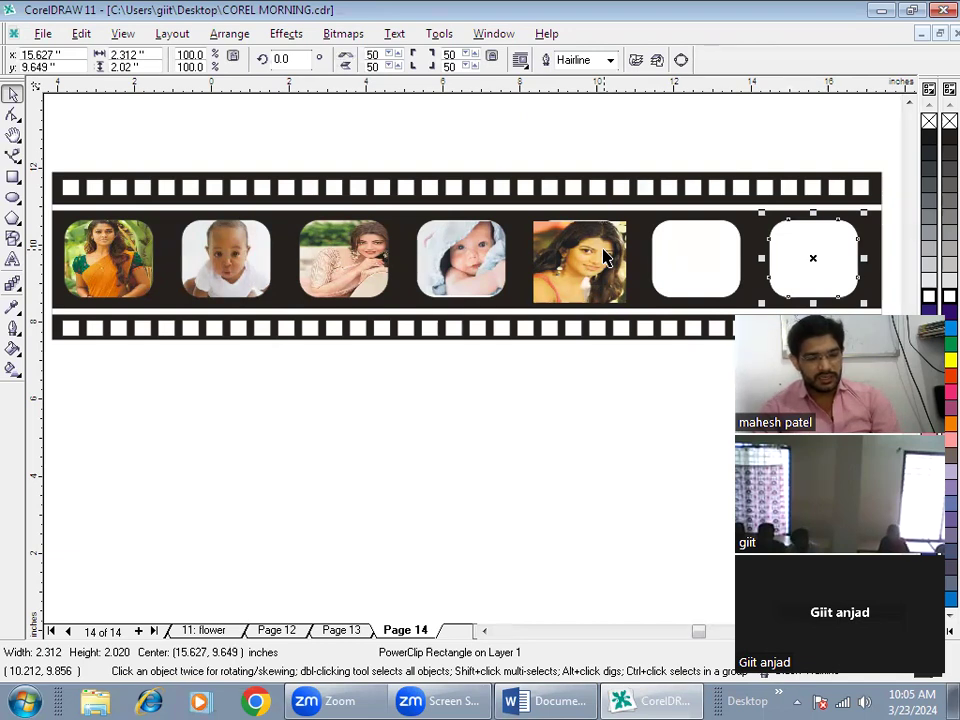
Add a new blank page after page 14
left_click(138, 630)
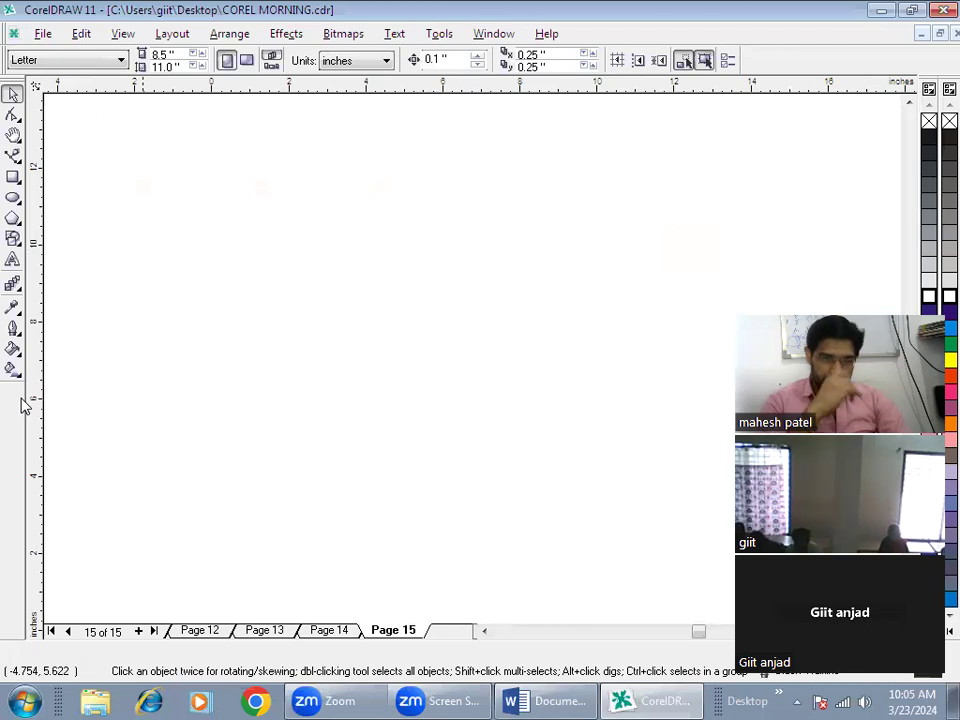
Draw an ellipse about 7.71 by 9.32 inches and convert it into an open arc keeping its left side
left_click(13, 200)
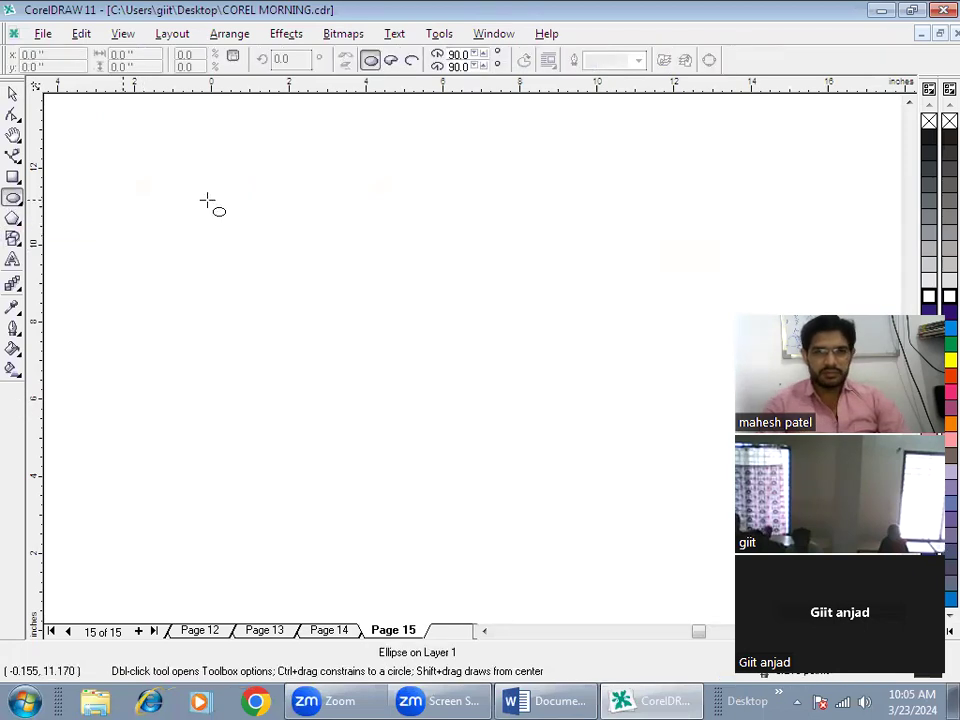
left_click_drag(242, 160, 536, 521)
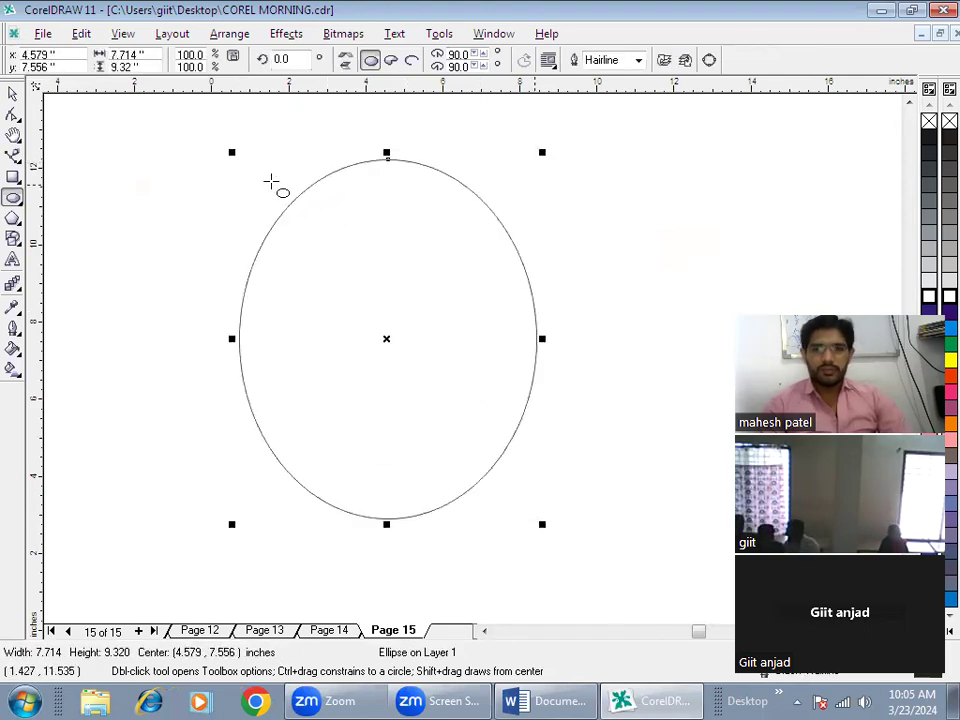
left_click(412, 60)
left_click_drag(535, 343, 337, 169)
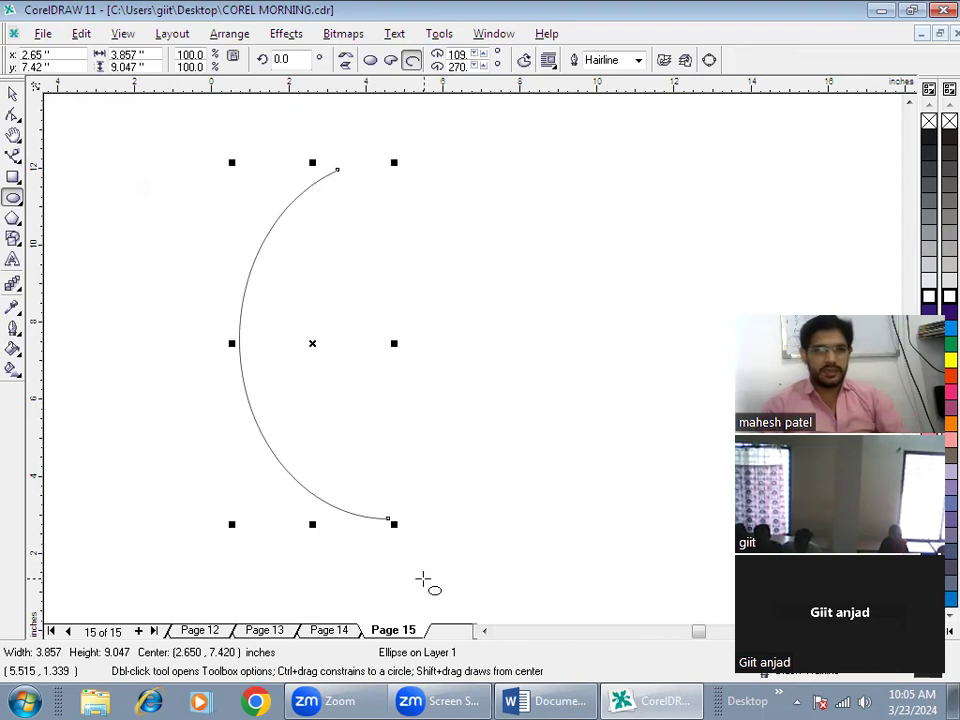
Set the arc's outline width to 8 pt
left_click(16, 338)
left_click(177, 342)
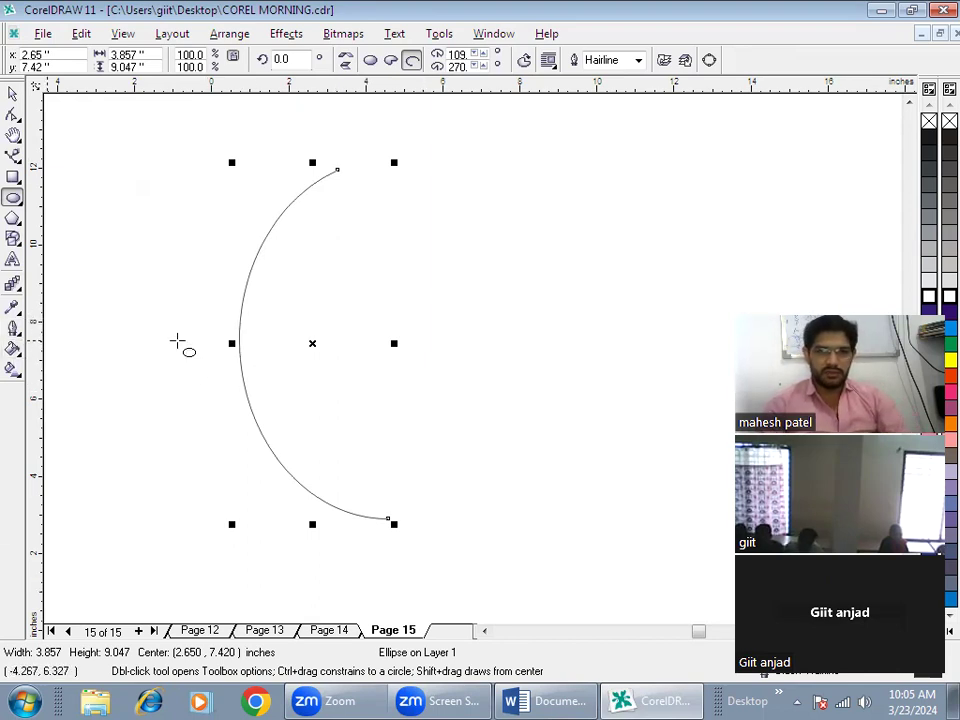
left_click(13, 328)
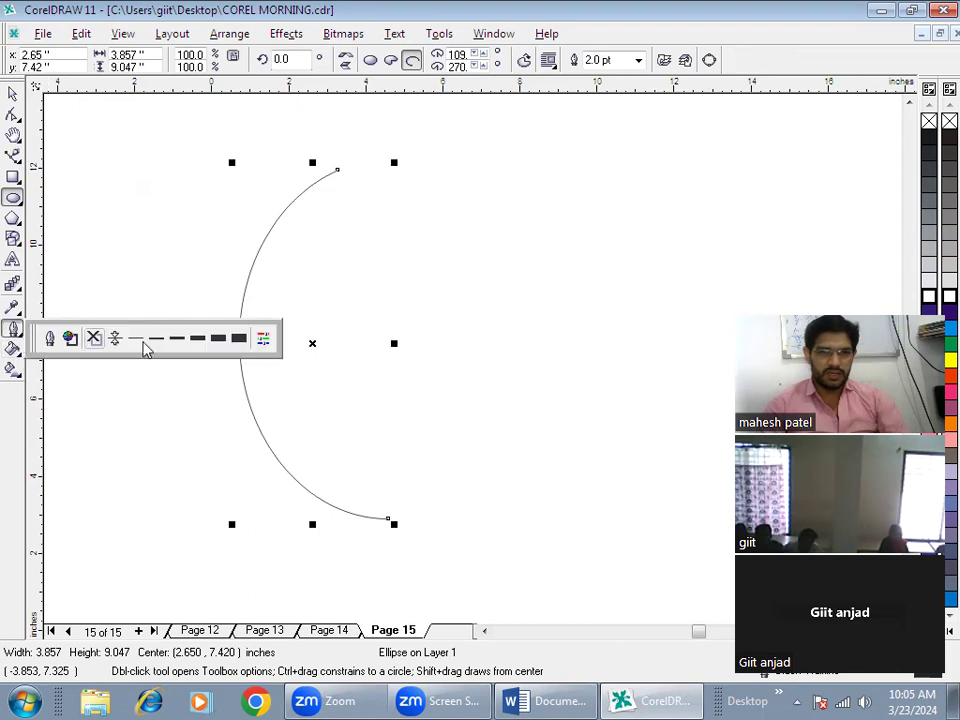
left_click(196, 340)
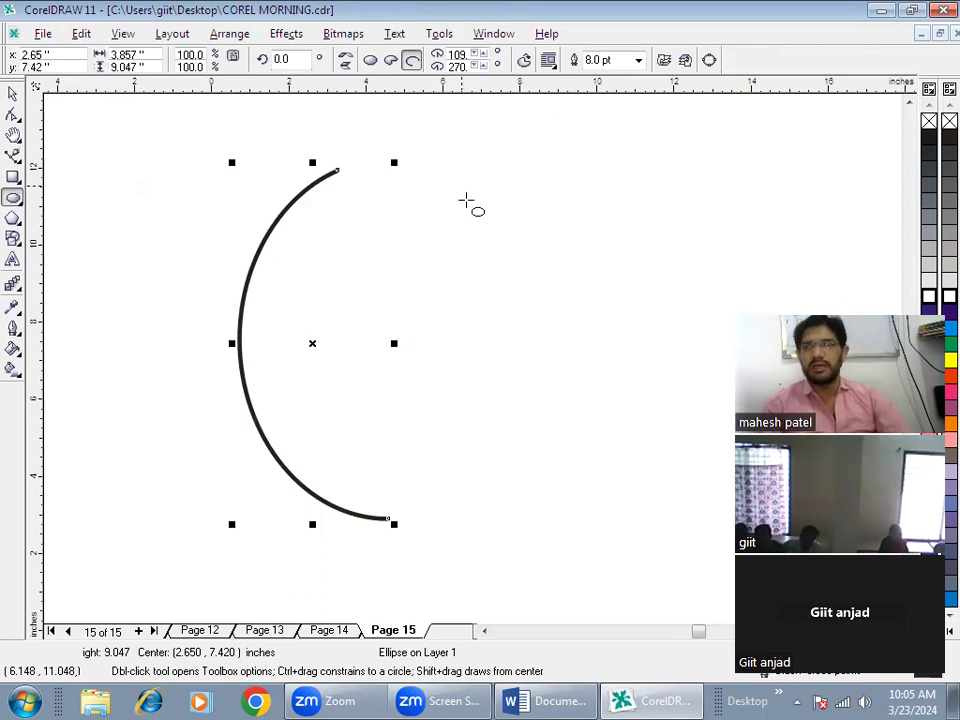
Draw an ellipse about 3.29 by 3.92 inches right of the arc and offset a duplicate about 2.1 inches to its right
left_click_drag(461, 193, 588, 345)
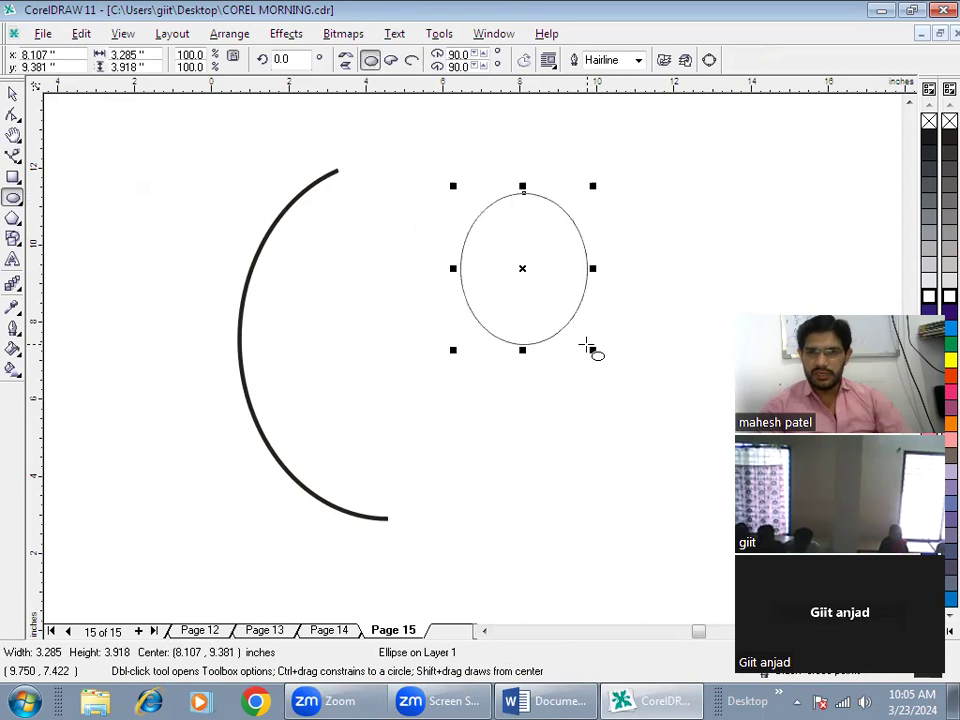
left_click(14, 94)
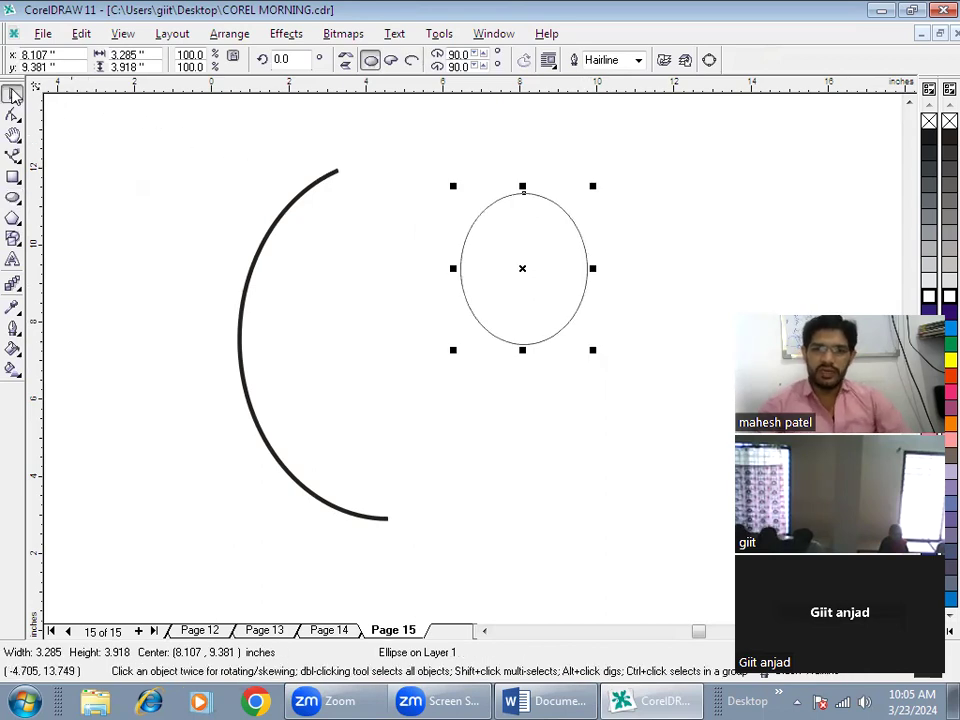
key("plus")
key("Right")
key("Right")
key("Right")
key("Right")
key("Right")
key("Right")
key("Right")
key("Right")
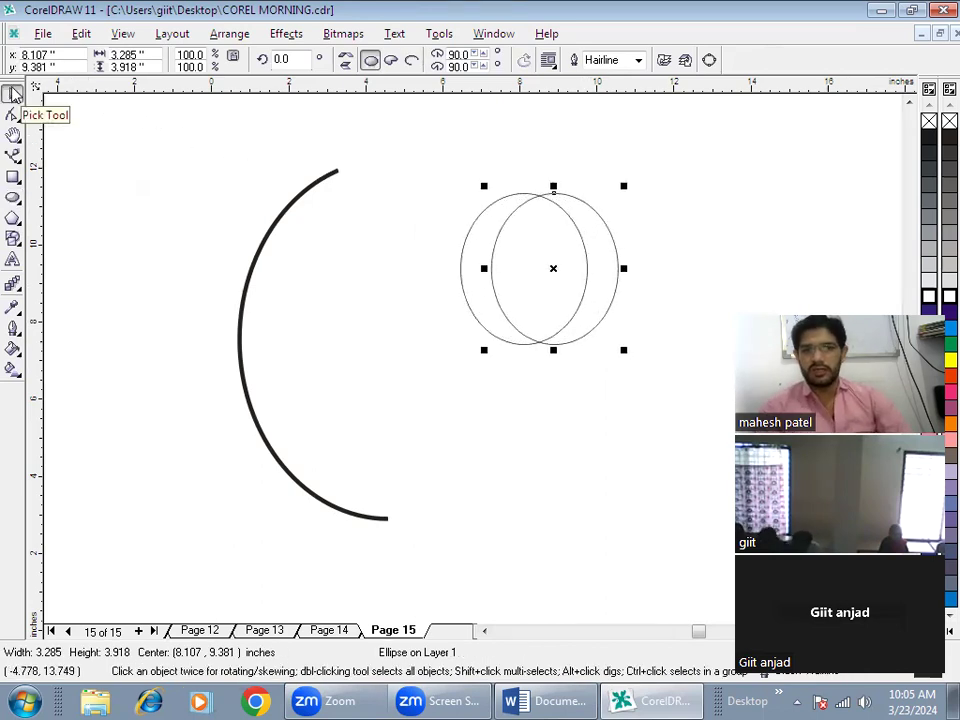
key("Right")
key("Right")
key("Right")
key("Right")
key("Right")
key("Right")
key("Right")
key("Right")
key("Right")
key("Right")
key("Right")
key("Right")
key("Right")
key("Right")
key("Right")
key("Right")
key("Right")
key("Right")
key("Right")
key("Right")
key("Right")
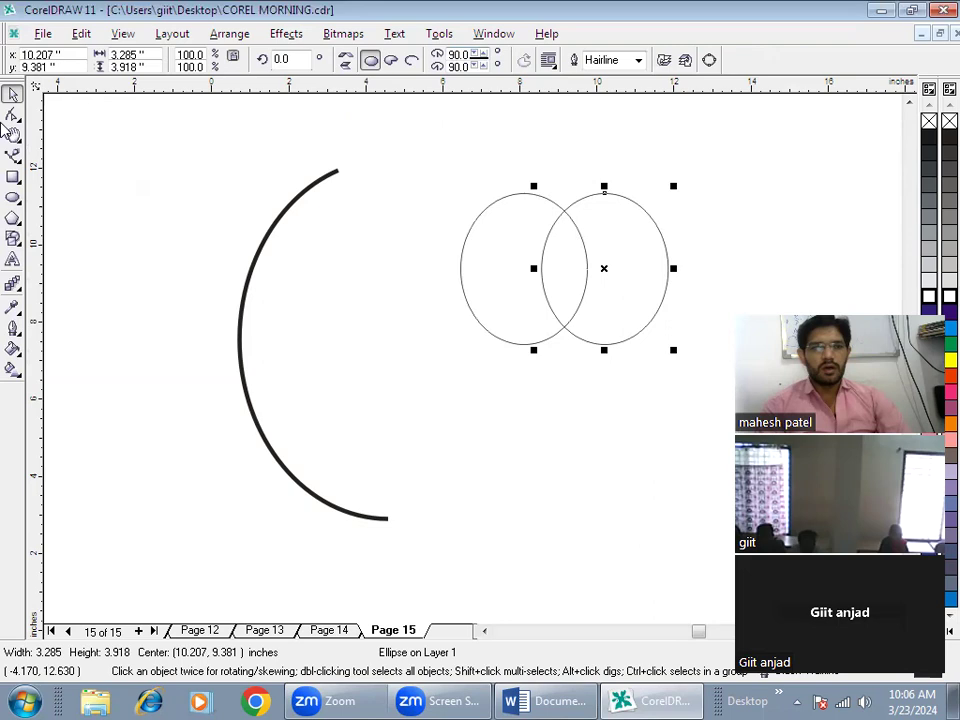
Intersect the two overlapping ellipses, move the resulting leaf shape below them, and delete both ellipses
left_click_drag(421, 156, 684, 398)
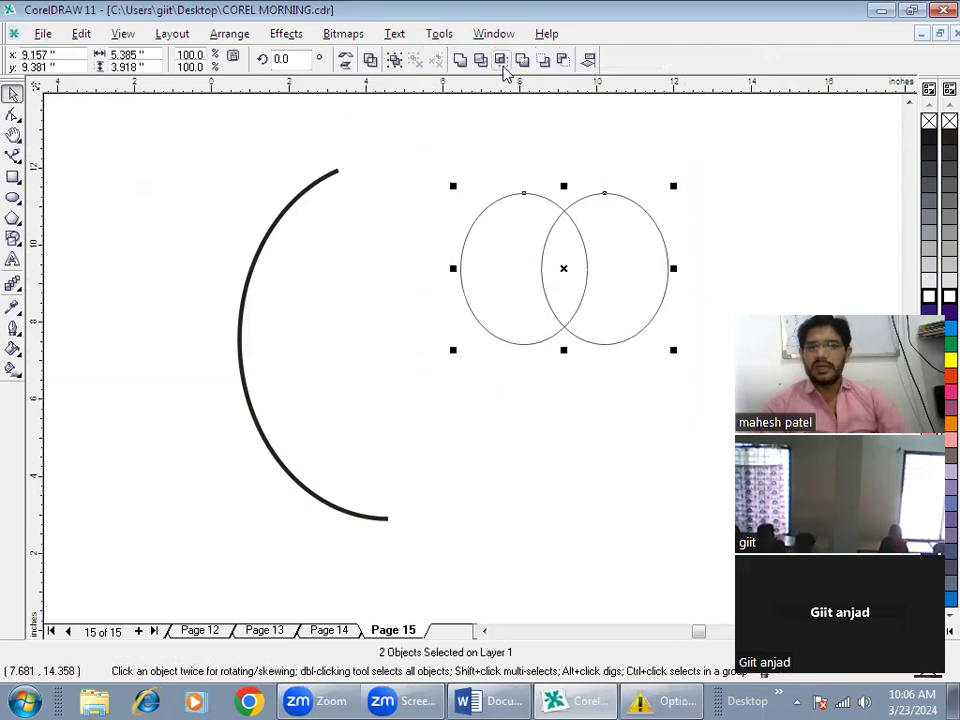
left_click(501, 60)
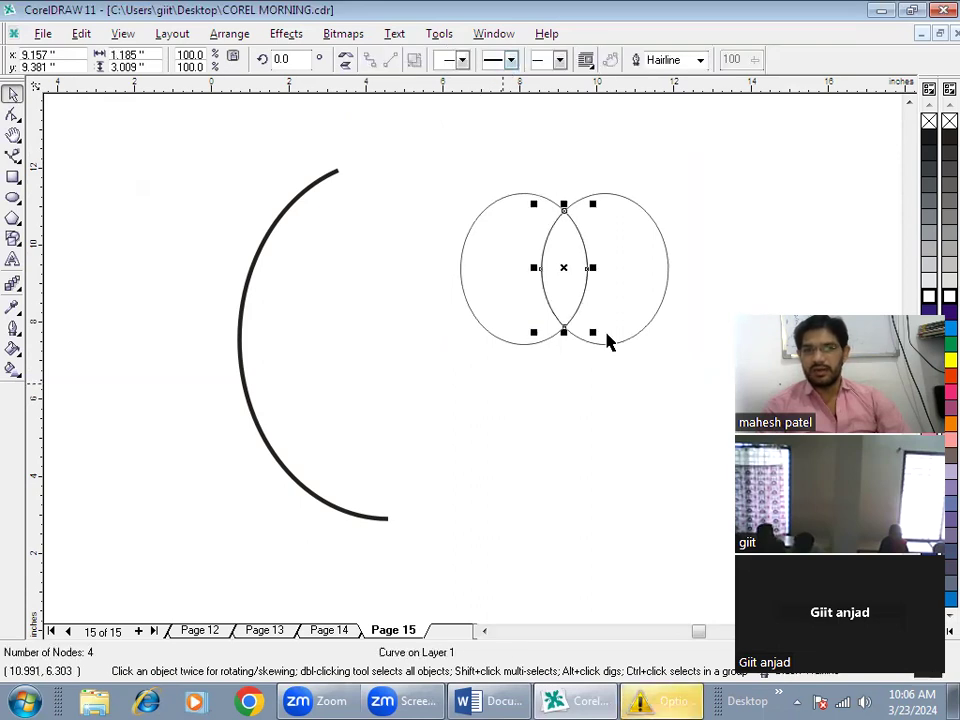
left_click_drag(559, 266, 567, 469)
left_click(583, 226)
key("Delete")
left_click(533, 344)
key("Delete")
Move the leaf shape up to about y 9.57 inches and narrow it to about 0.99 inches wide
left_click(561, 459)
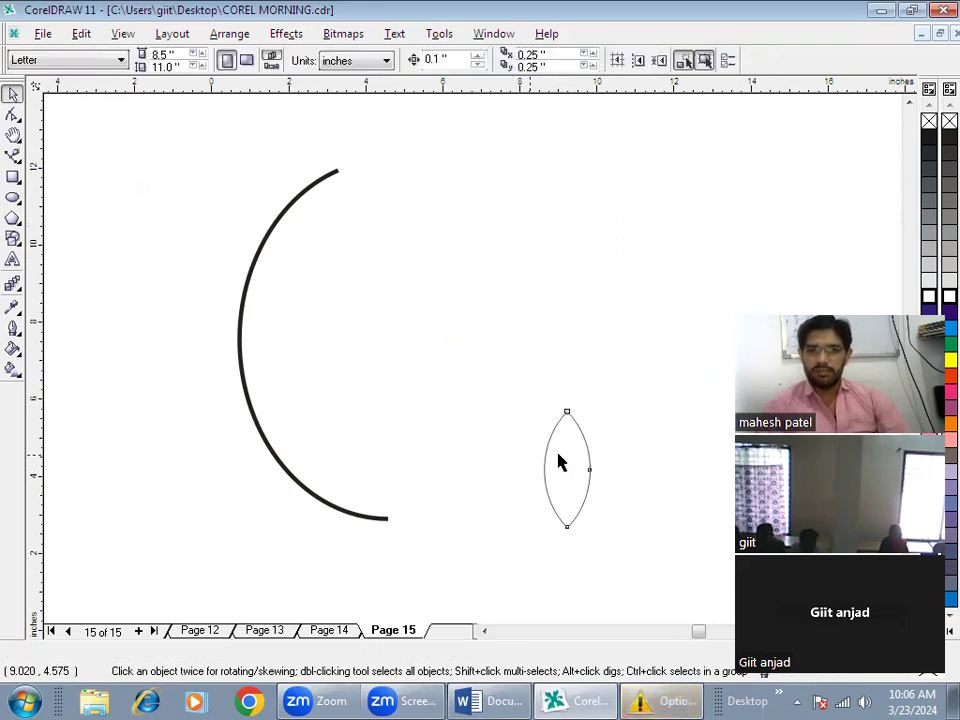
key("Up")
key("Up")
key("Up")
key("Up")
key("Up")
key("Up")
key("Up")
key("Up")
key("Up")
key("Up")
key("Up")
key("Up")
key("Up")
key("Up")
key("Up")
key("Up")
key("Up")
key("Up")
key("Up")
key("Up")
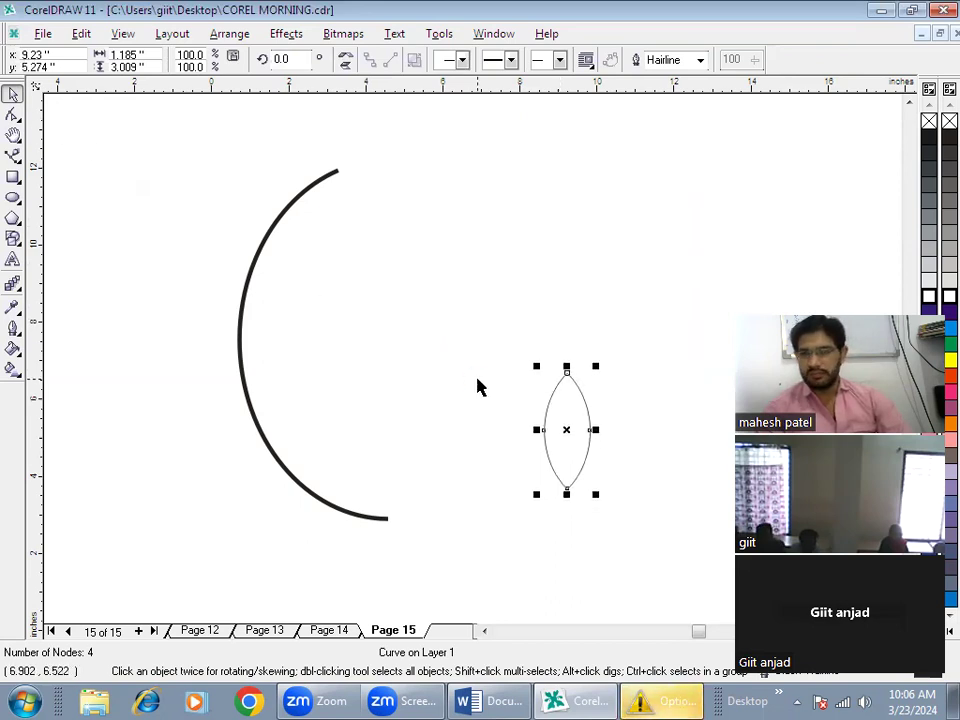
key("Up")
key("Up")
key("Up")
key("Up")
key("Up")
key("Up")
key("Up")
key("Up")
key("Up")
key("Up")
key("Up")
key("Up")
key("Up")
key("Up")
key("Up")
key("Up")
key("Up")
key("Up")
key("Up")
key("Up")
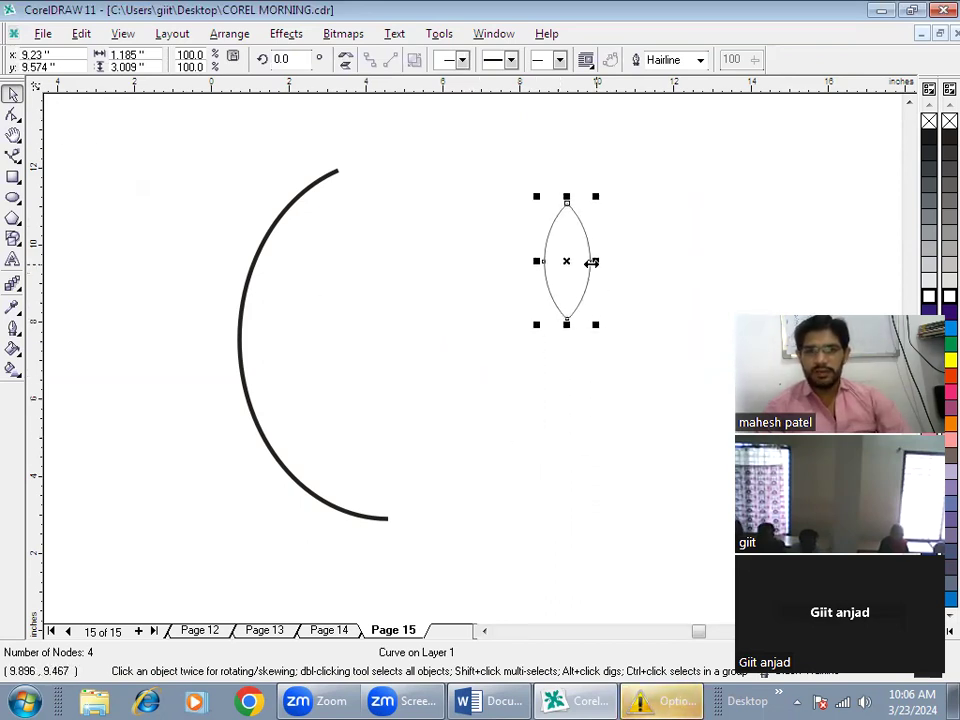
left_click_drag(591, 263, 583, 261)
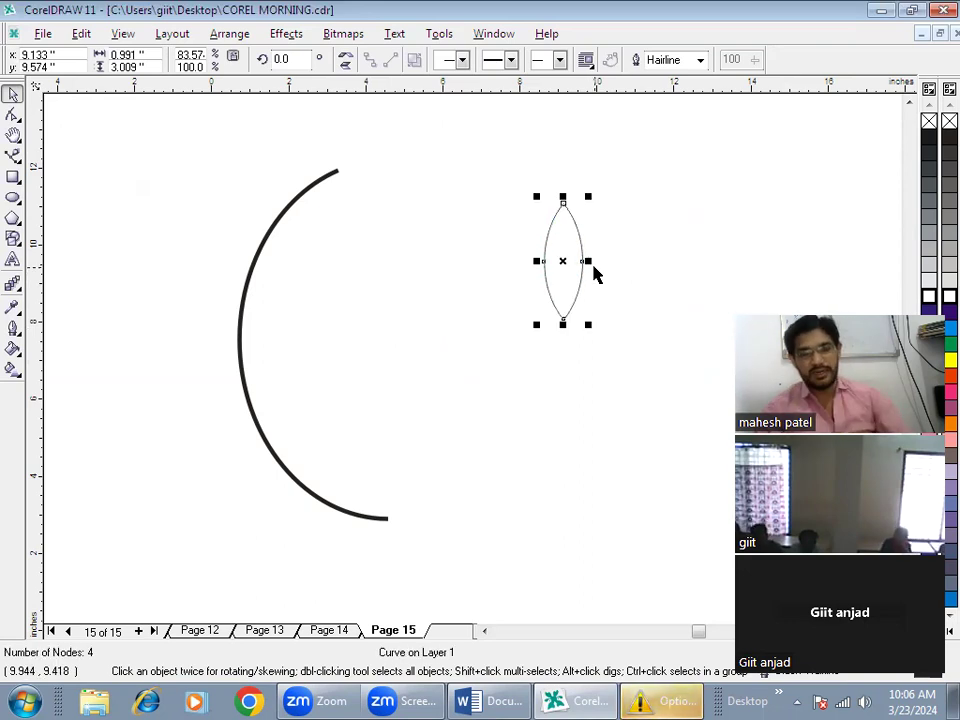
Shift the thick arc left, and place the leaf near x 6.7, y 7.85 inches, tilted about 26.4 degrees counter-clockwise
left_click_drag(257, 262, 126, 255)
left_click_drag(547, 237, 463, 305)
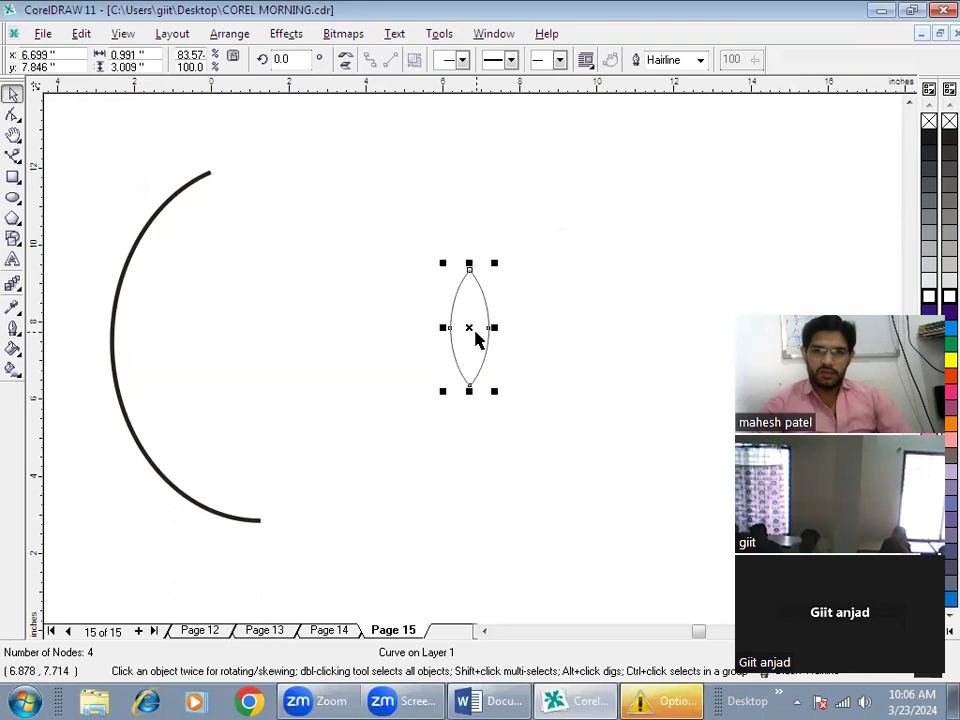
left_click(467, 327)
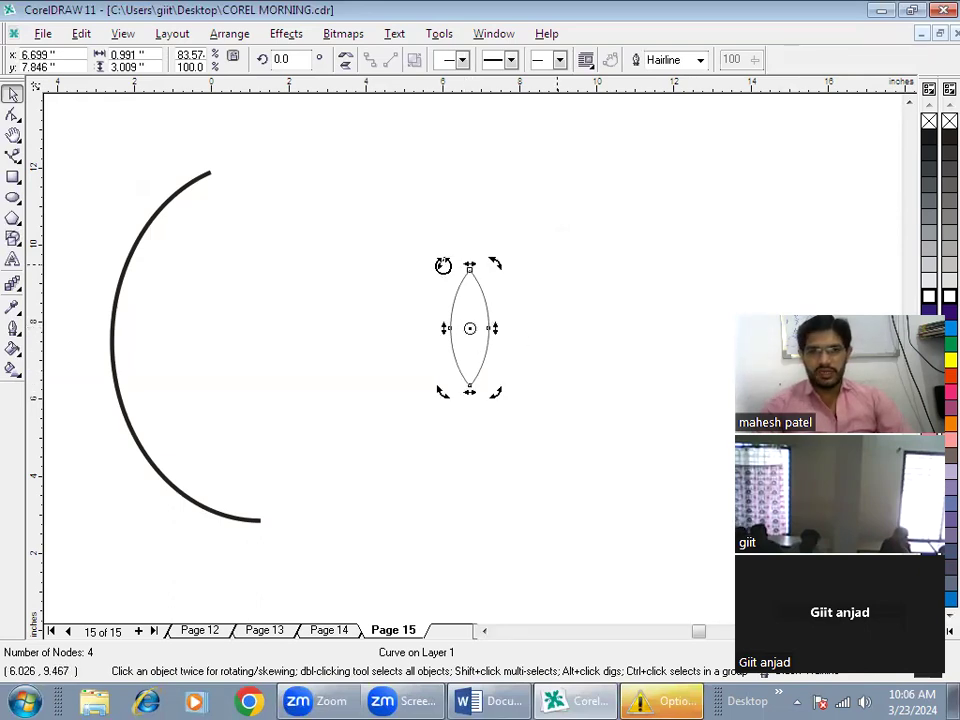
left_click_drag(443, 264, 422, 288)
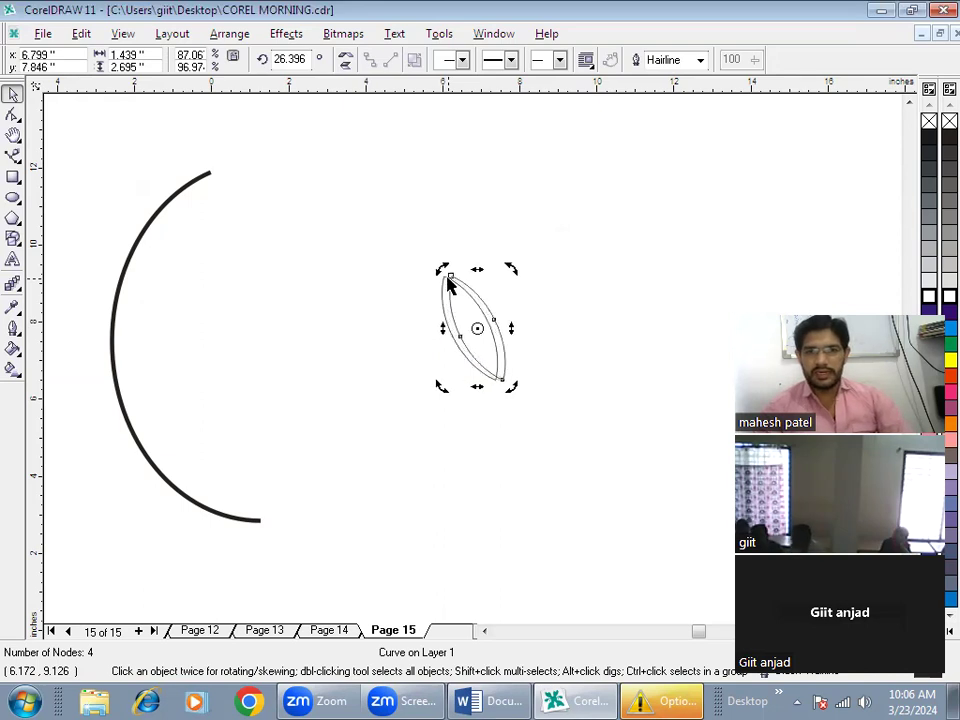
Duplicate the tilted leaf, mirror the copy horizontally, and shift it right until the lower tips of both leaves meet
key("ctrl+d")
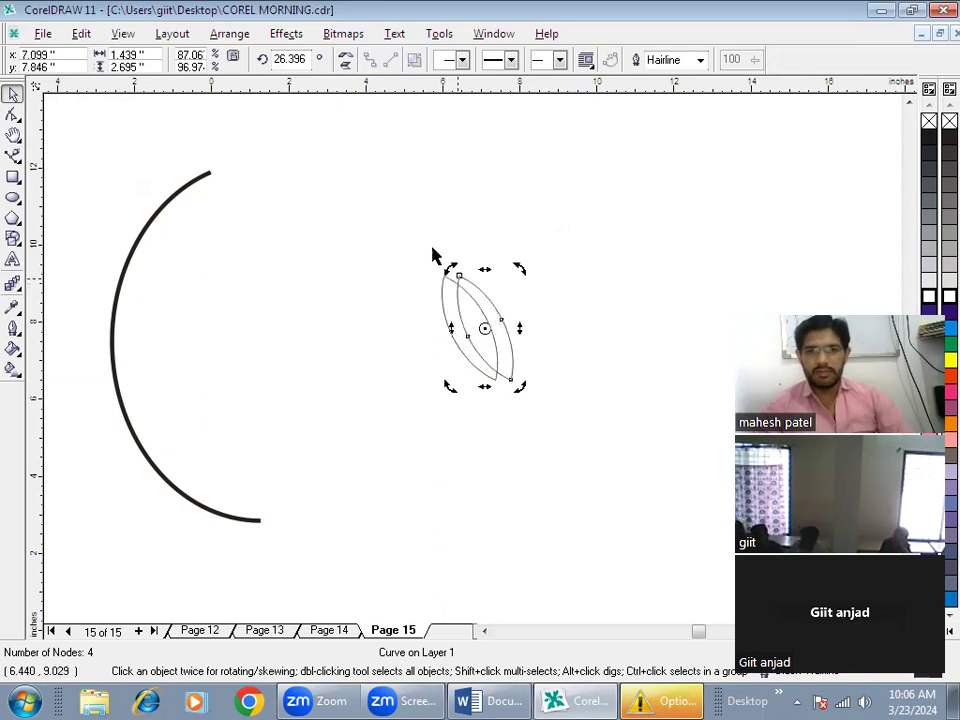
left_click(345, 60)
key("Right")
key("Right")
key("Right")
key("Right")
key("Right")
key("Right")
key("Right")
key("Right")
key("Right")
key("Right")
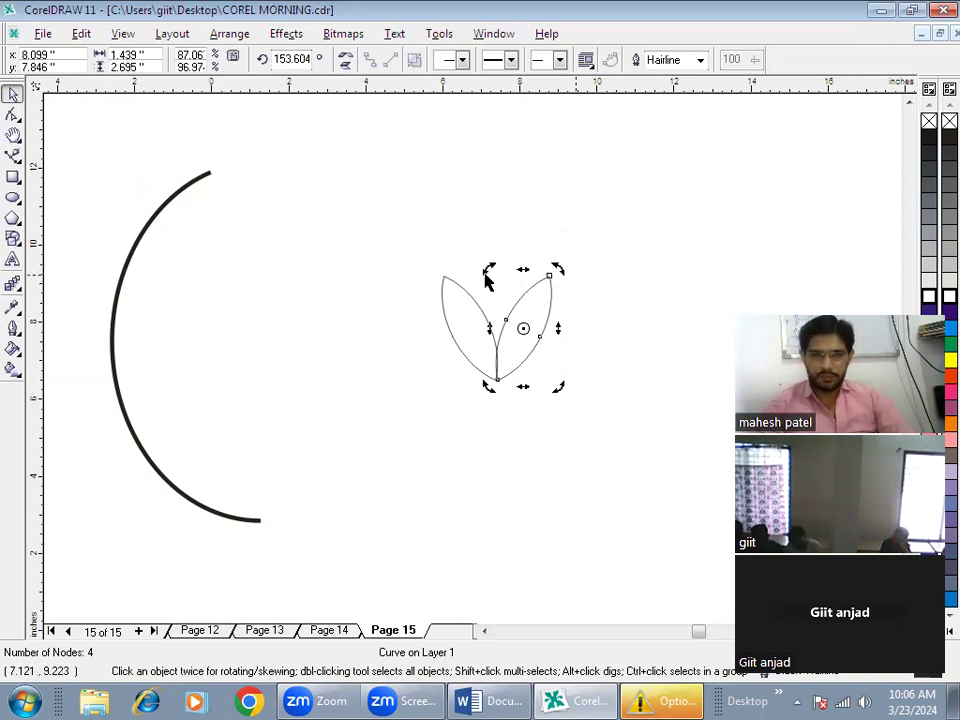
Group the two leaves and move the group straight down to about y 1.9 inches
left_click(13, 93)
left_click_drag(382, 228, 587, 446)
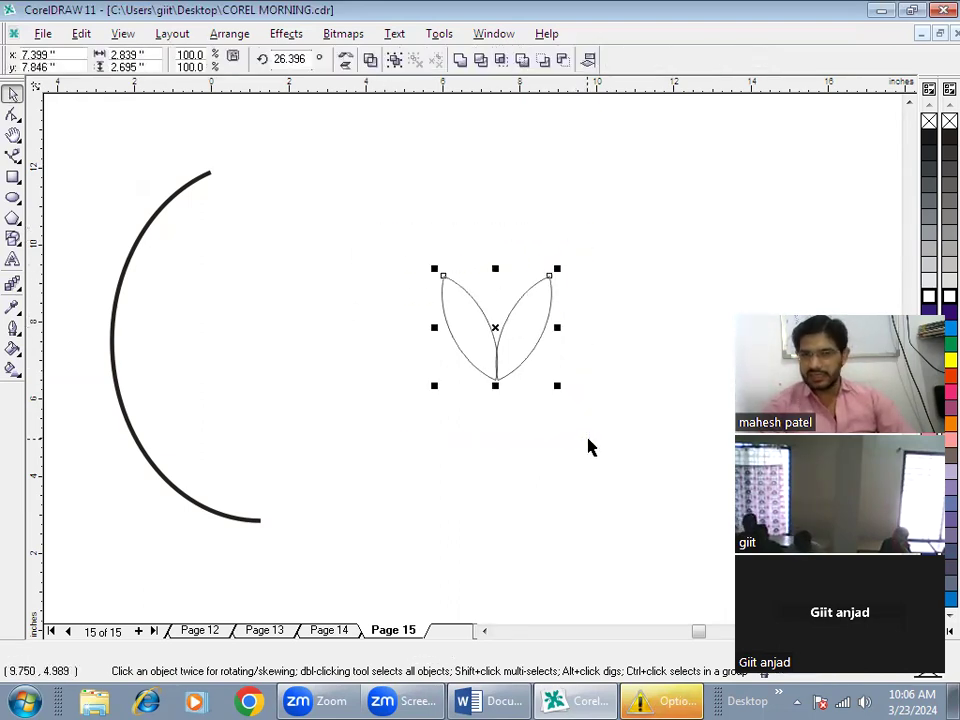
key("ctrl+g")
key("Down")
key("Down")
key("Down")
key("Down")
key("Down")
key("Down")
key("Down")
key("Down")
key("Down")
key("Down")
key("Down")
key("Down")
key("Down")
key("Down")
key("Down")
key("Down")
key("Down")
key("Down")
key("Down")
key("Down")
key("Down")
key("Down")
key("Down")
key("Down")
key("Down")
key("Down")
key("Down")
key("Down")
key("Down")
key("Down")
key("Down")
key("Down")
key("Down")
key("Down")
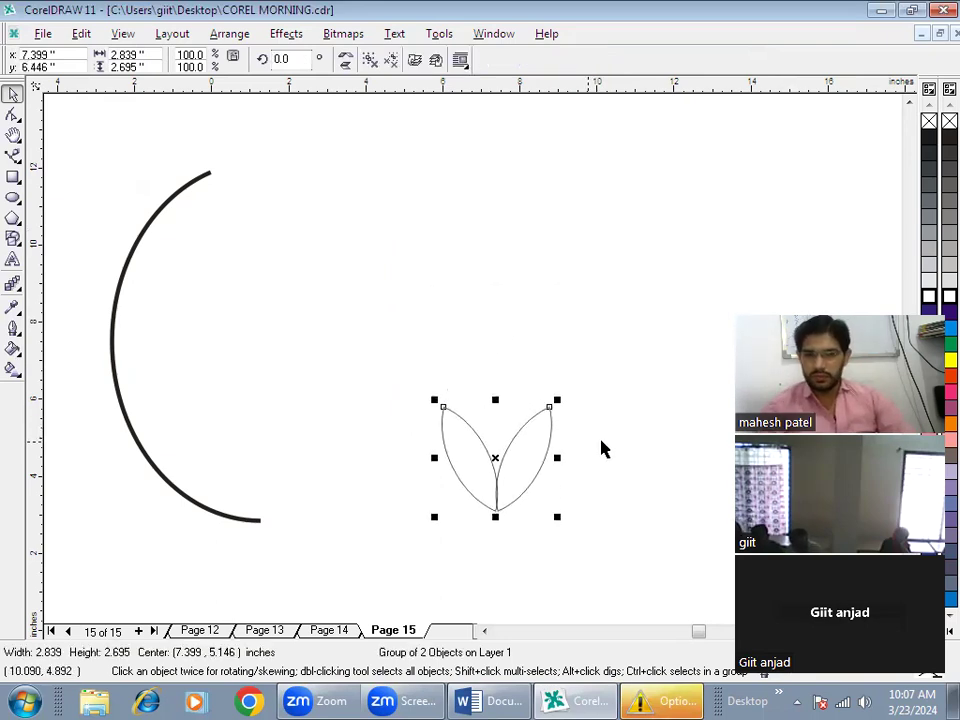
key("Down")
key("Down")
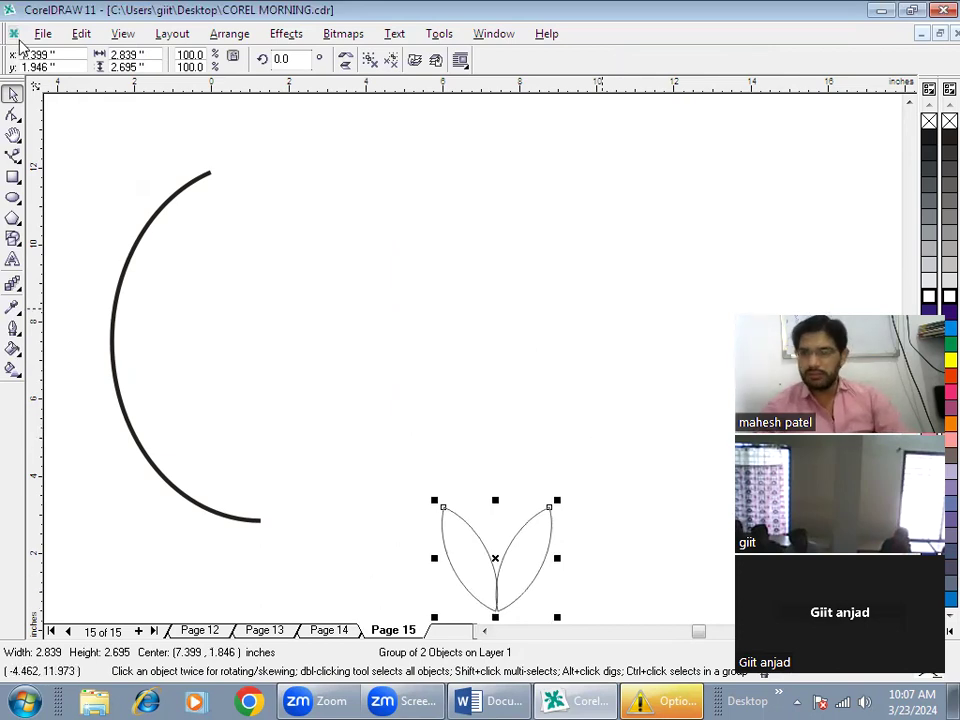
Duplicate the grouped leaf pair and move the copy straight up, well above the original
key("KP_Add")
key("Up")
key("Up")
key("Up")
key("Up")
key("Up")
key("Up")
key("Up")
key("Up")
key("Up")
key("Up")
key("Up")
key("Up")
key("Up")
key("Up")
key("Up")
key("Up")
key("Up")
key("Up")
key("Up")
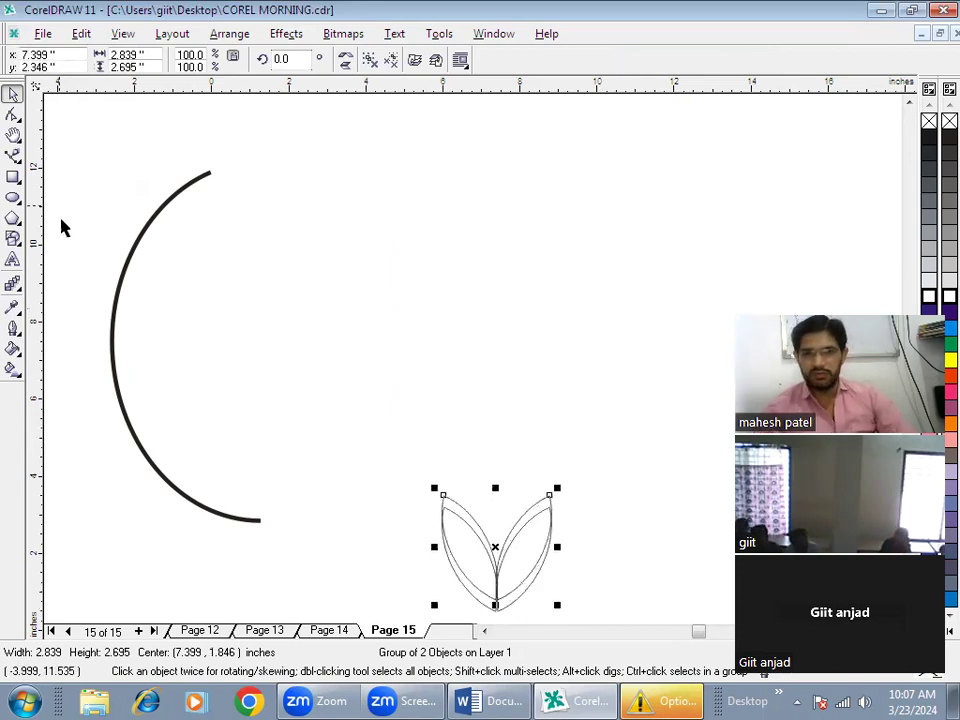
key("Up")
key("Up")
key("Up")
key("Up")
key("Up")
key("Up")
key("Up")
key("Up")
key("Up")
key("Up")
key("Up")
key("Up")
key("Up")
key("Up")
key("Up")
key("Up")
key("Up")
key("Up")
key("Up")
key("Up")
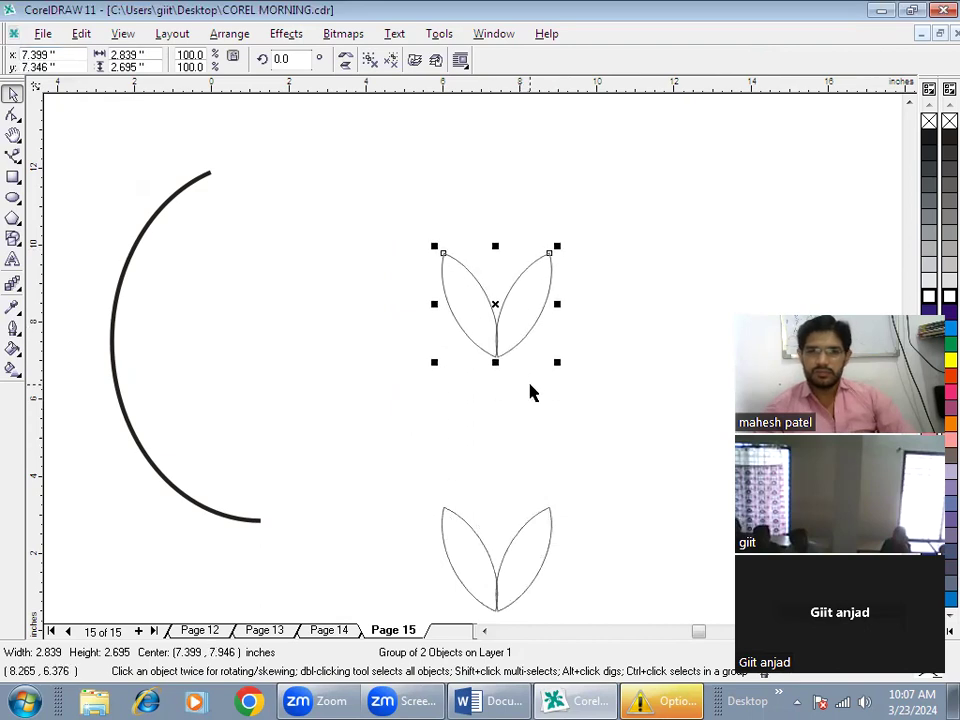
key("Up")
key("Up")
key("Up")
key("Up")
key("Up")
key("Up")
key("Up")
key("Up")
key("Up")
key("Up")
key("Up")
key("Up")
key("Up")
key("Up")
key("Up")
key("Up")
key("Up")
key("Up")
key("Up")
key("Up")
Shrink the upper leaf pair to about 1.13 by 1.07 inches and place it near x 7.5, y 13.05 inches
left_click_drag(556, 236, 538, 193)
key("Up")
key("Up")
key("Up")
key("Up")
key("Up")
key("Up")
key("Up")
key("Right")
left_click_drag(529, 161, 525, 154)
key("Up")
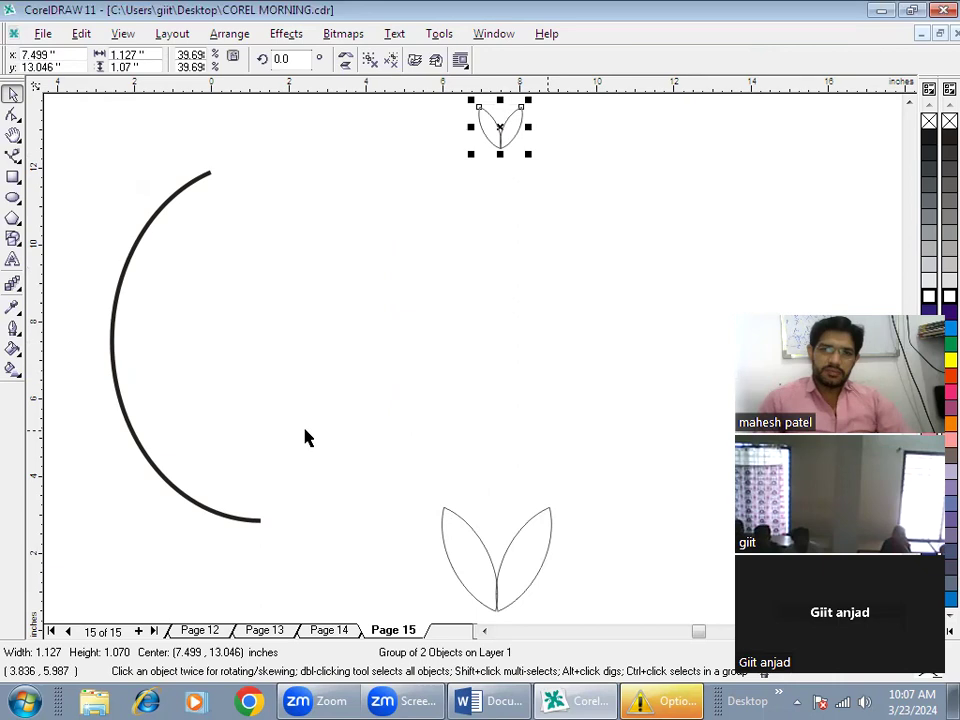
Blend the large lower leaf pair into the small upper pair using 7 blend steps
left_click(503, 567)
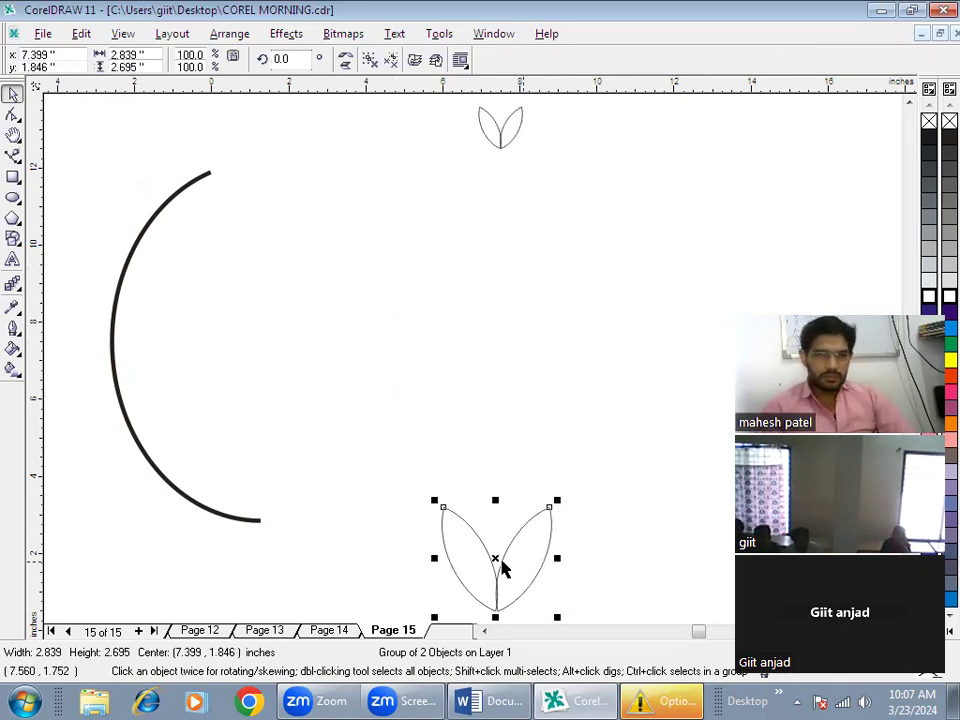
left_click(12, 288)
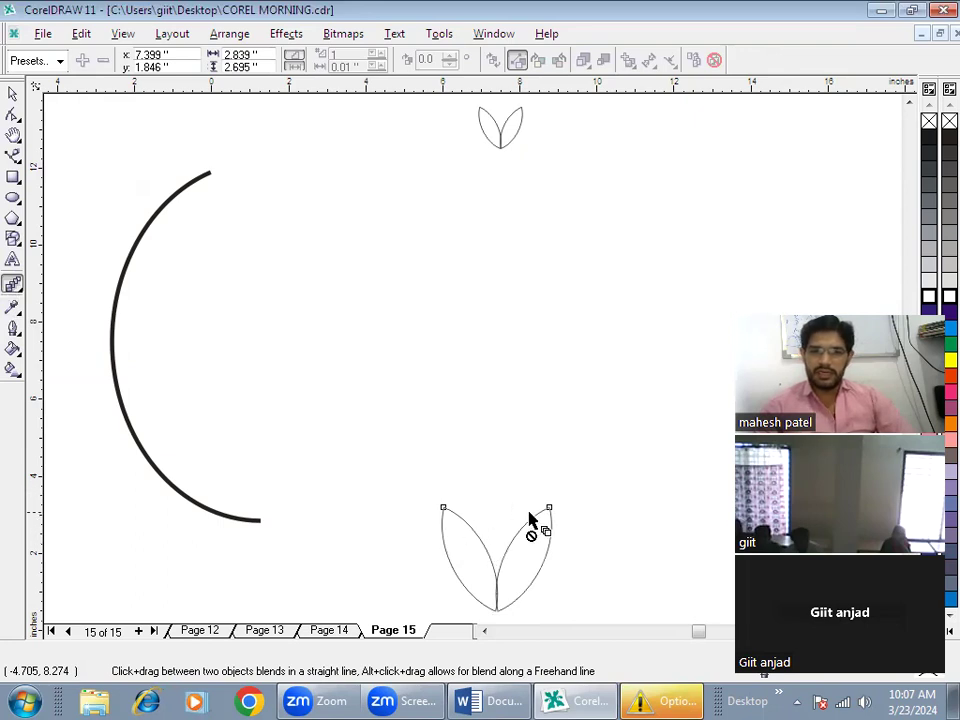
left_click_drag(537, 535, 504, 143)
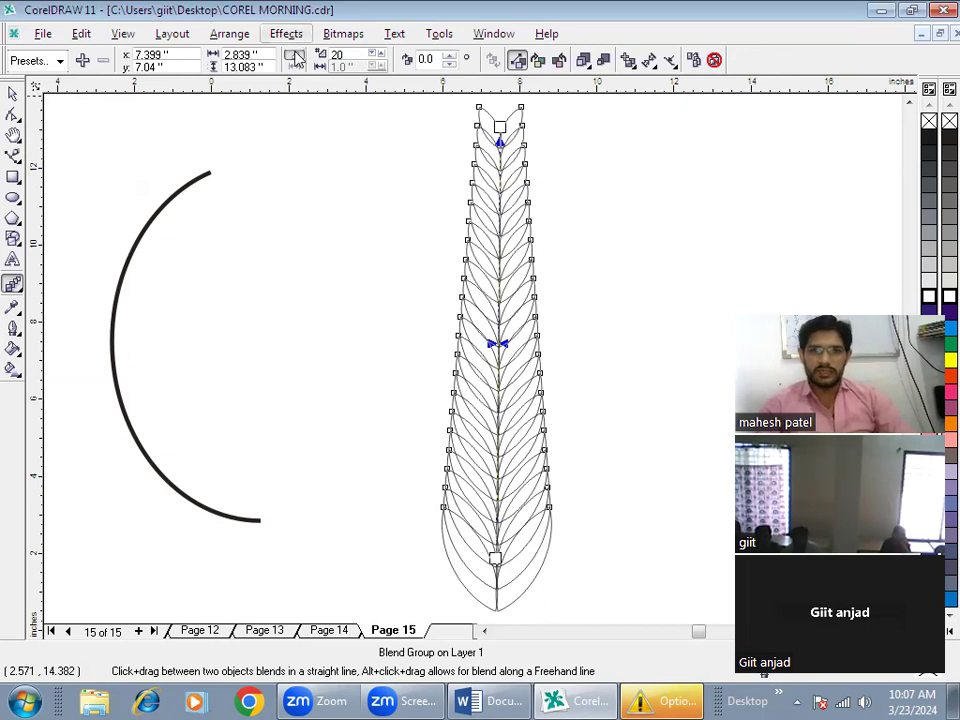
left_click(374, 61)
left_click(374, 61)
left_click(374, 61)
left_click(374, 61)
left_click(374, 61)
left_click(374, 61)
left_click(374, 61)
left_click(374, 61)
left_click(374, 61)
left_click(374, 61)
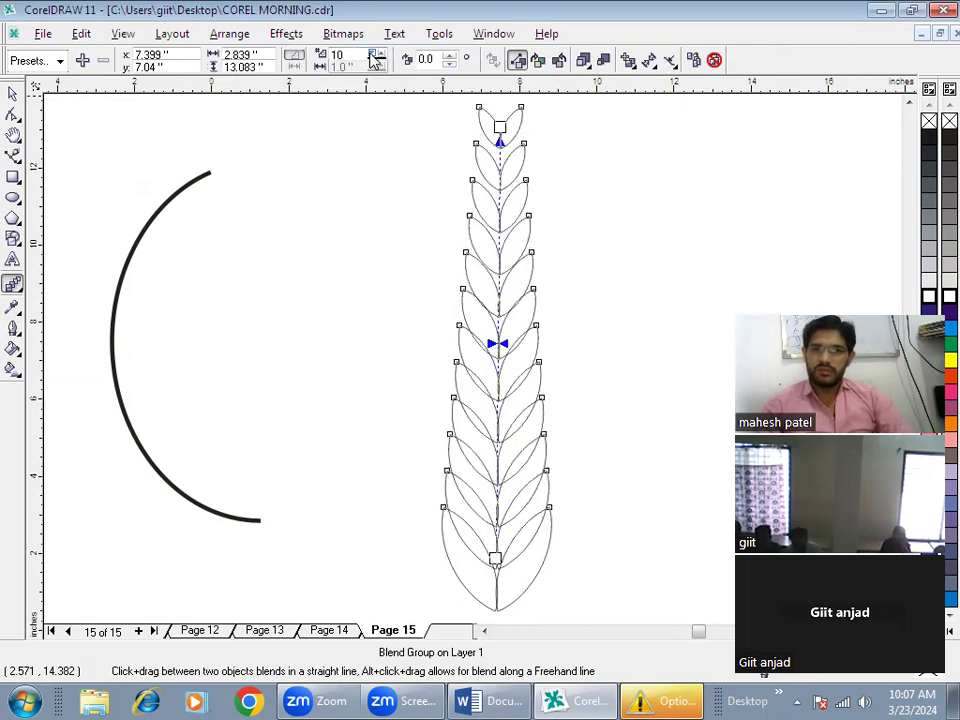
left_click(374, 61)
left_click(374, 61)
left_click(374, 61)
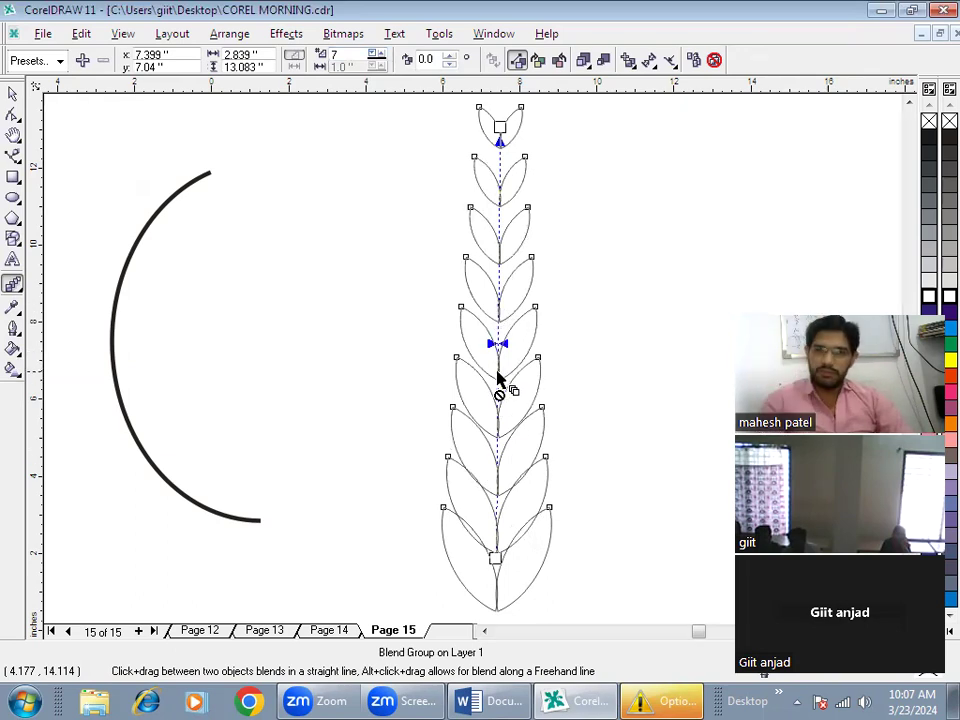
Try shifting the blend's acceleration towards the small pair and then towards the large pair, and undo both changes
left_click(496, 350)
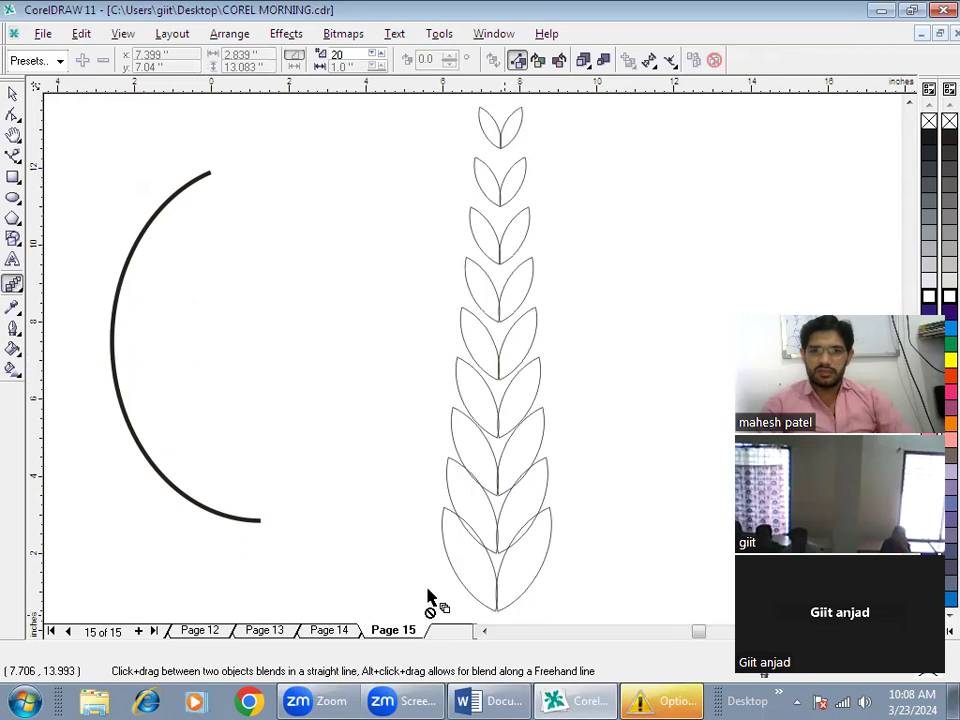
left_click(497, 490)
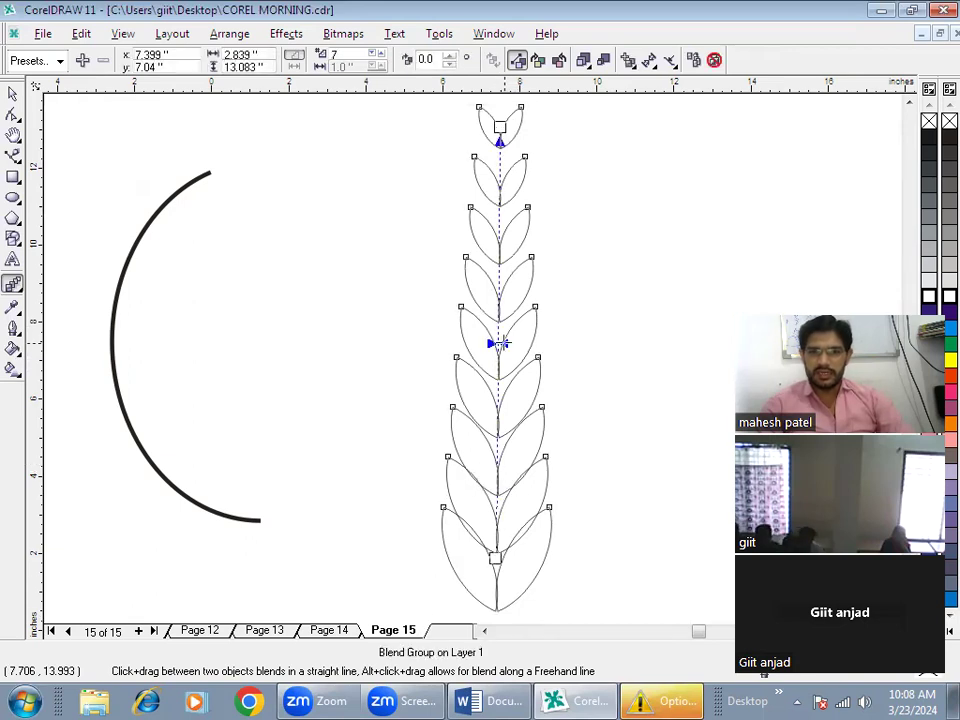
left_click_drag(500, 343, 497, 285)
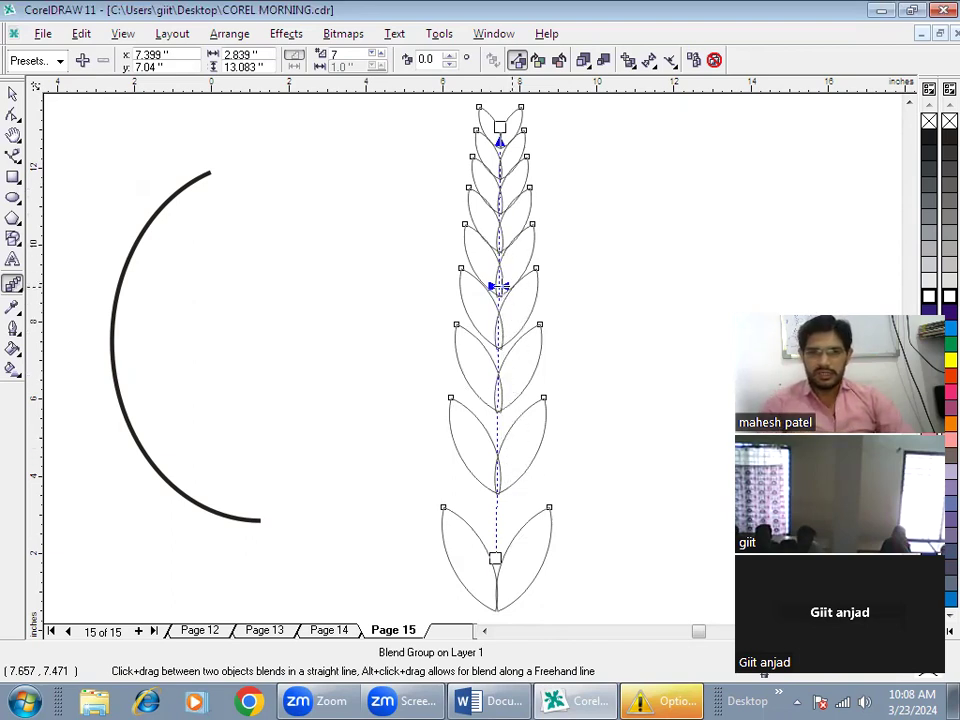
left_click_drag(503, 287, 507, 407)
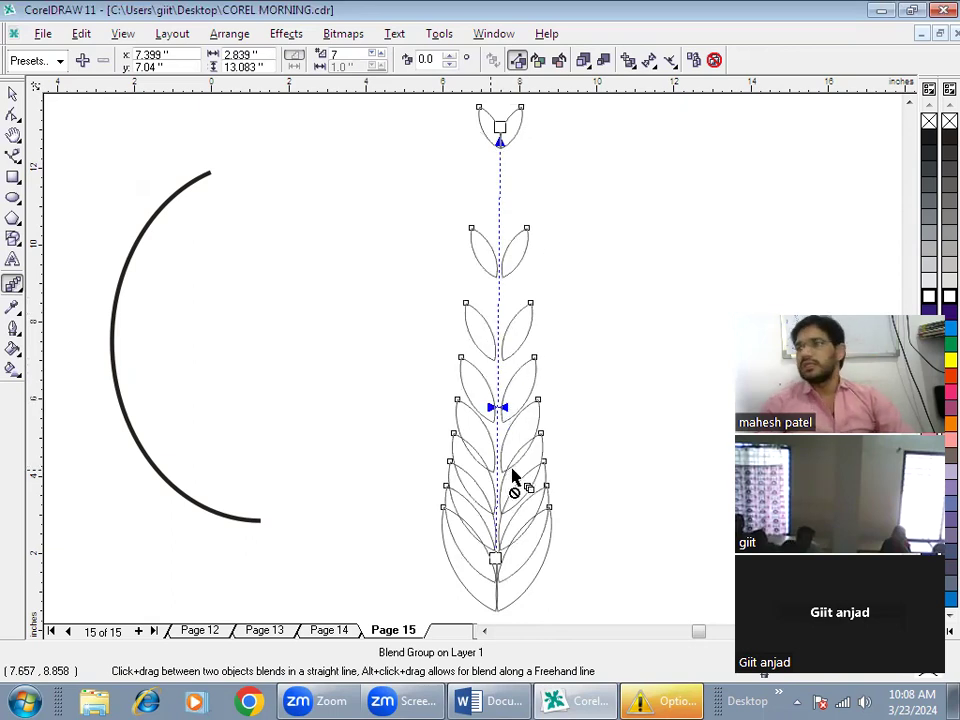
key("ctrl+z")
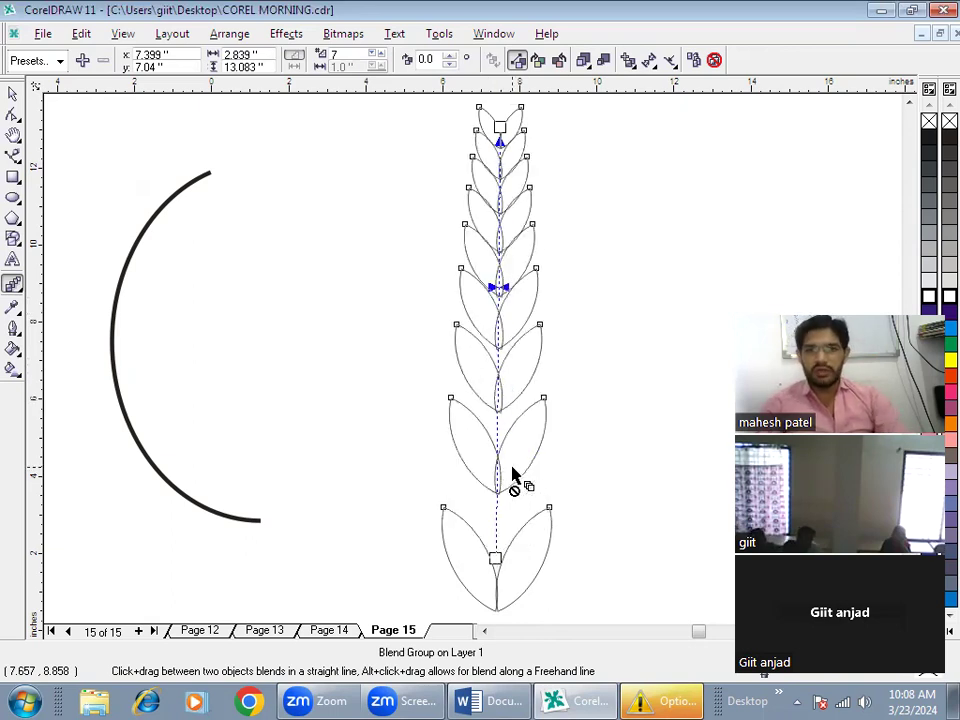
key("ctrl+z")
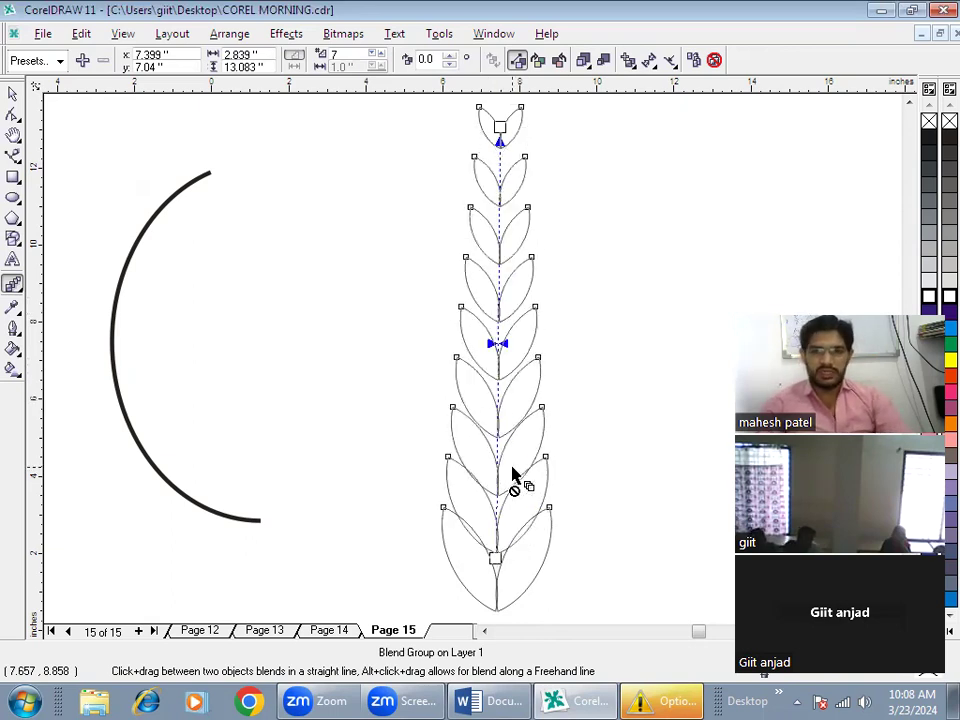
Set the number of steps in the leaf blend to 9
left_click(372, 57)
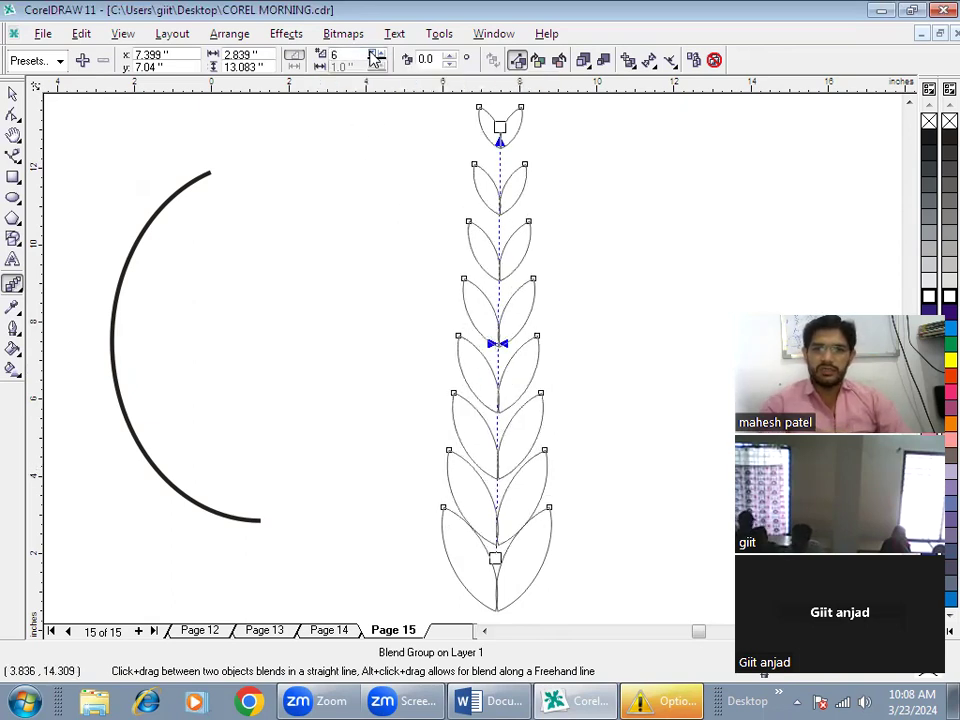
left_click(375, 55)
left_click(377, 55)
left_click(379, 55)
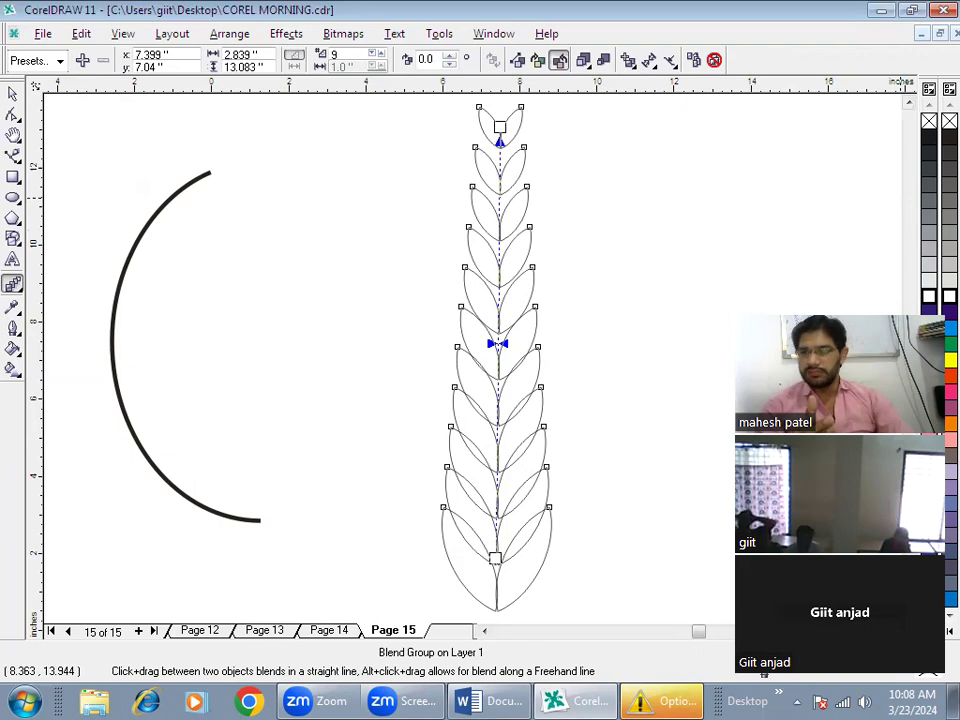
Fill the leaf blend with red, remove its outlines, and give it a clockwise rainbow colour transition
left_click(944, 374)
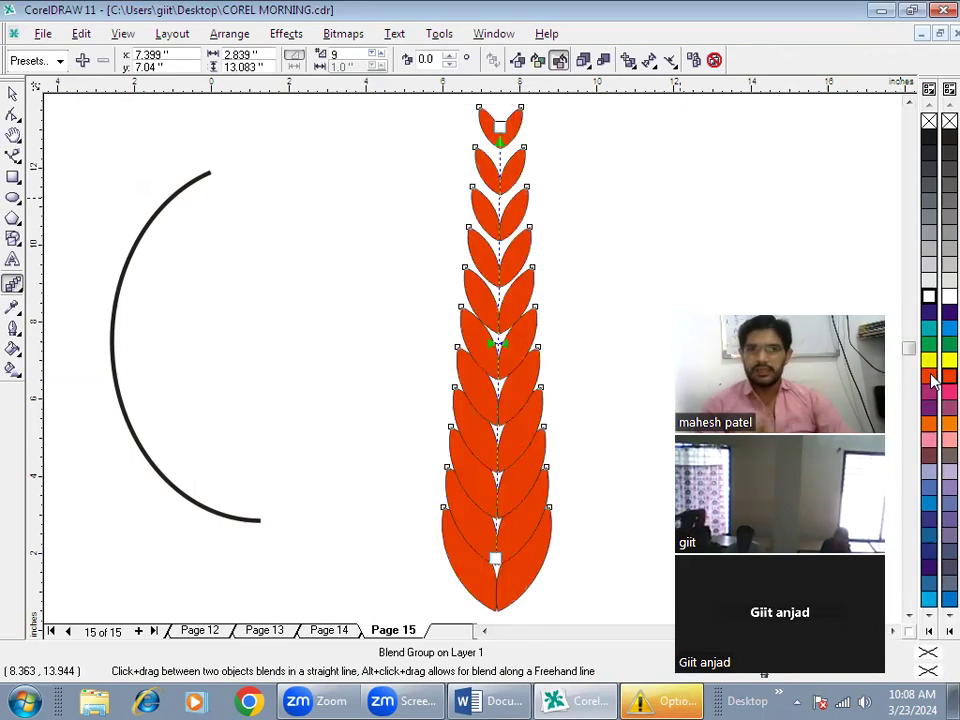
left_click(558, 61)
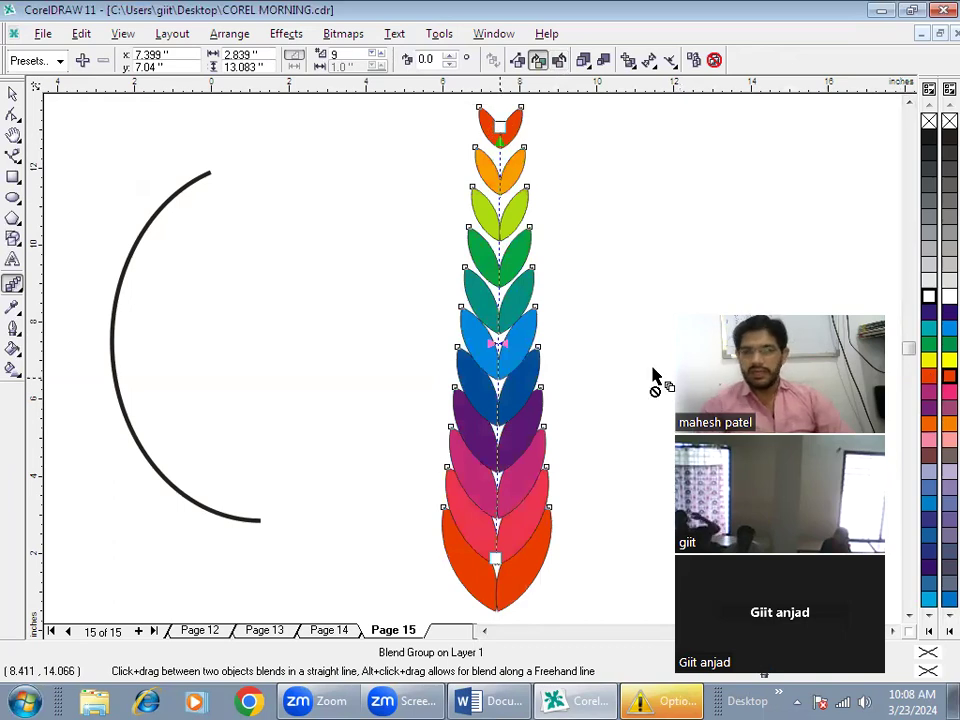
left_click(558, 61)
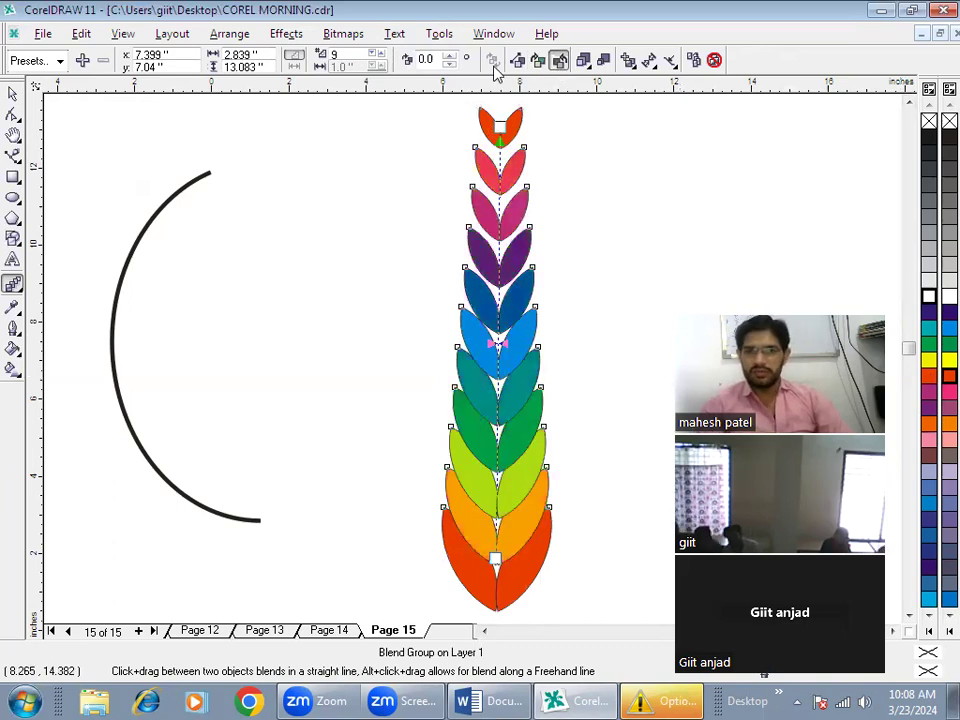
left_click(538, 61)
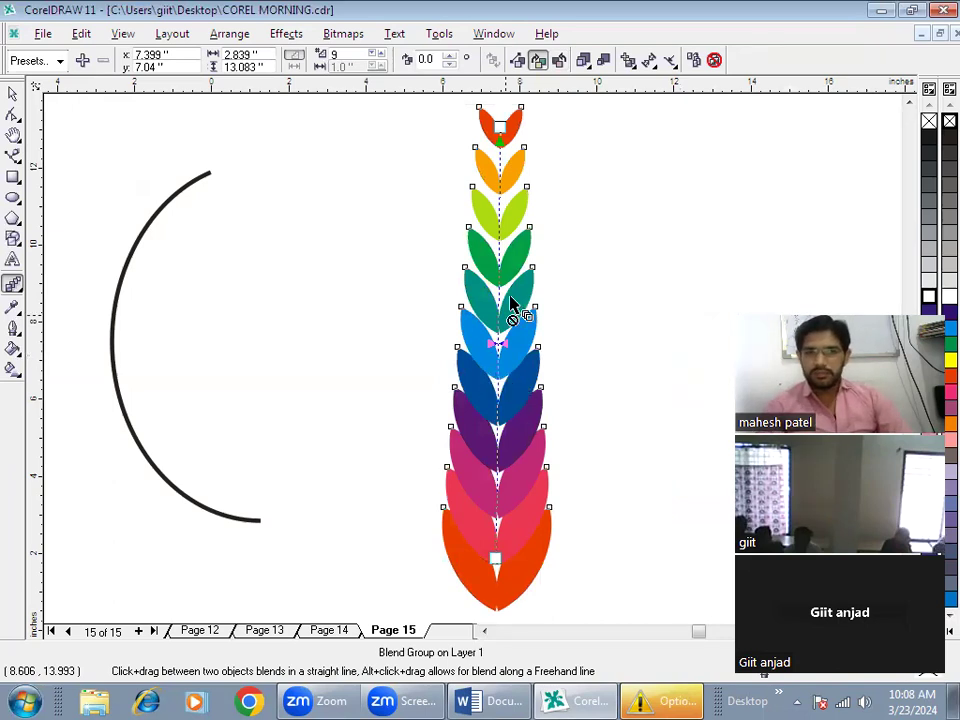
Attach the leaf blend to the thick arc as its new path
left_click(676, 68)
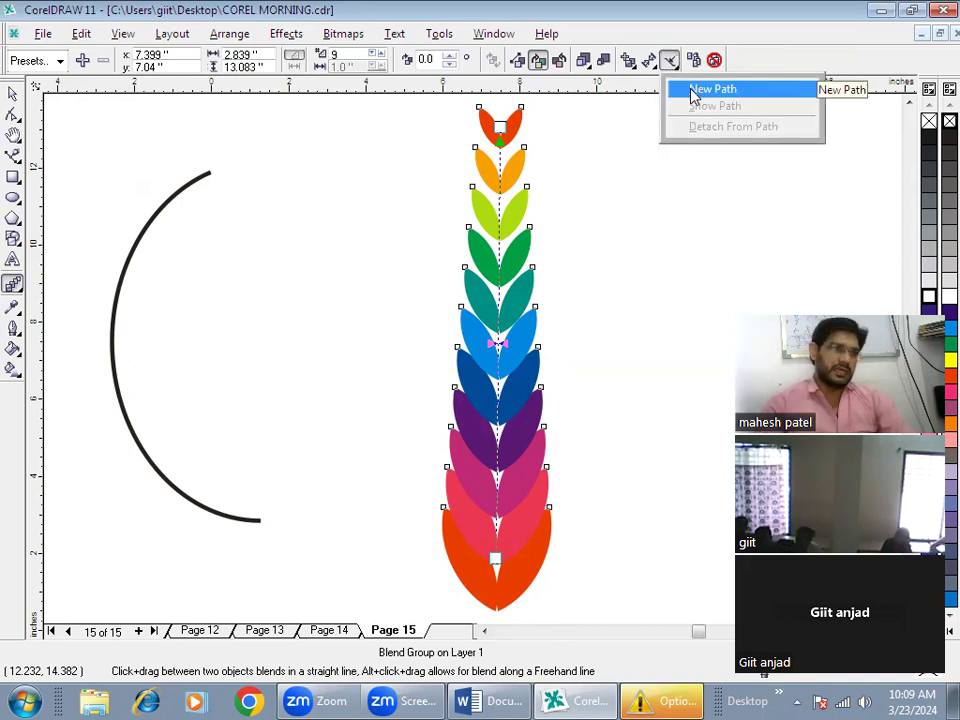
left_click(691, 90)
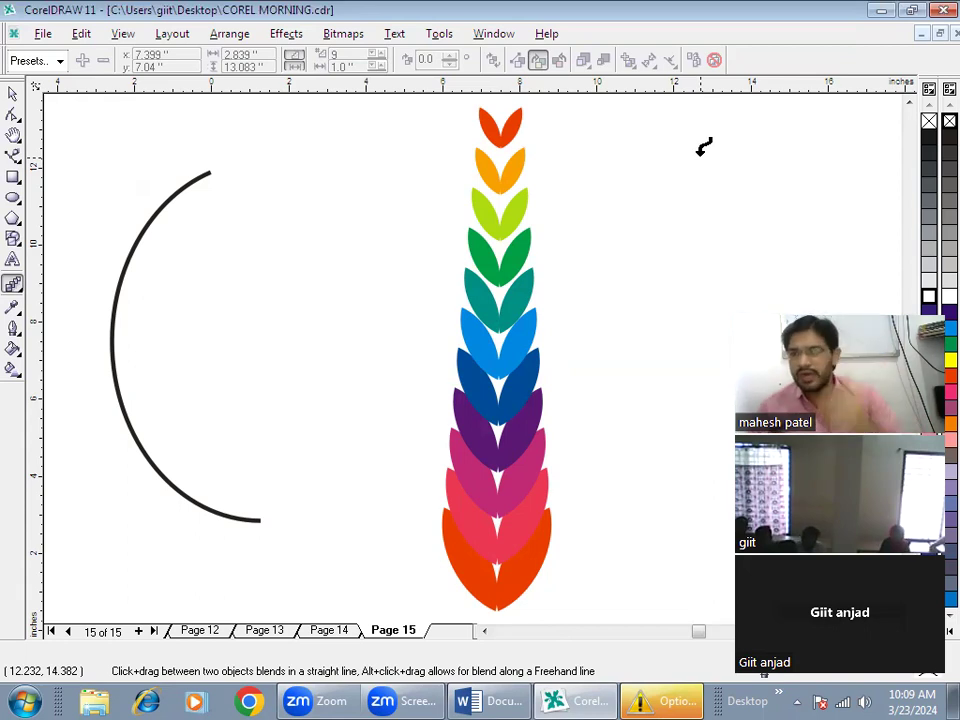
left_click(198, 176)
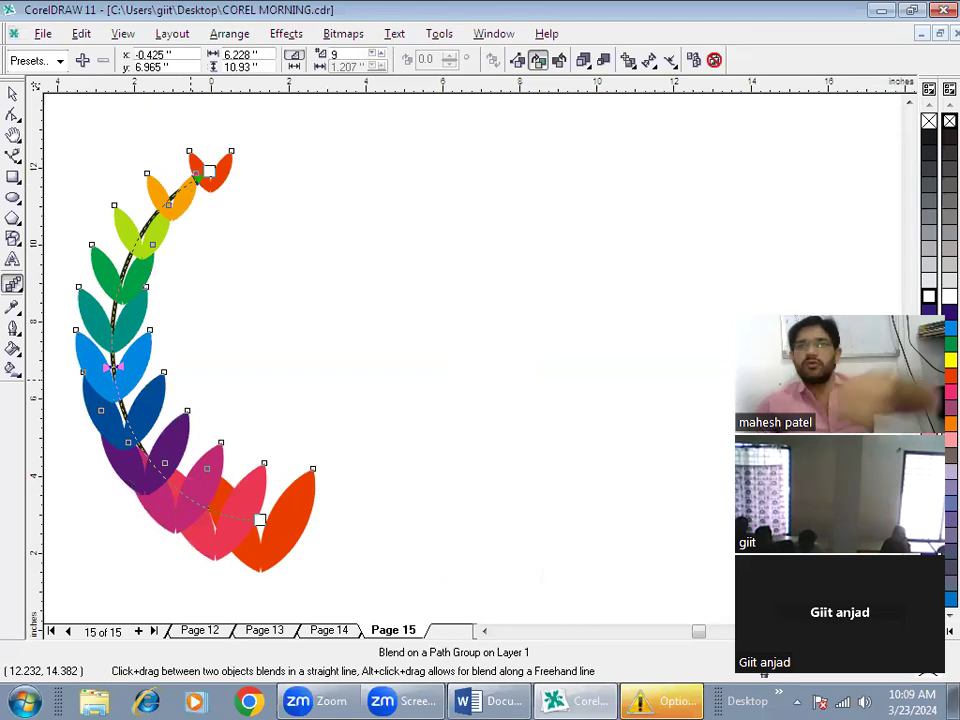
Rotate the small control leaf pair at the arc's upper end to about 303.8 degrees
left_click(14, 92)
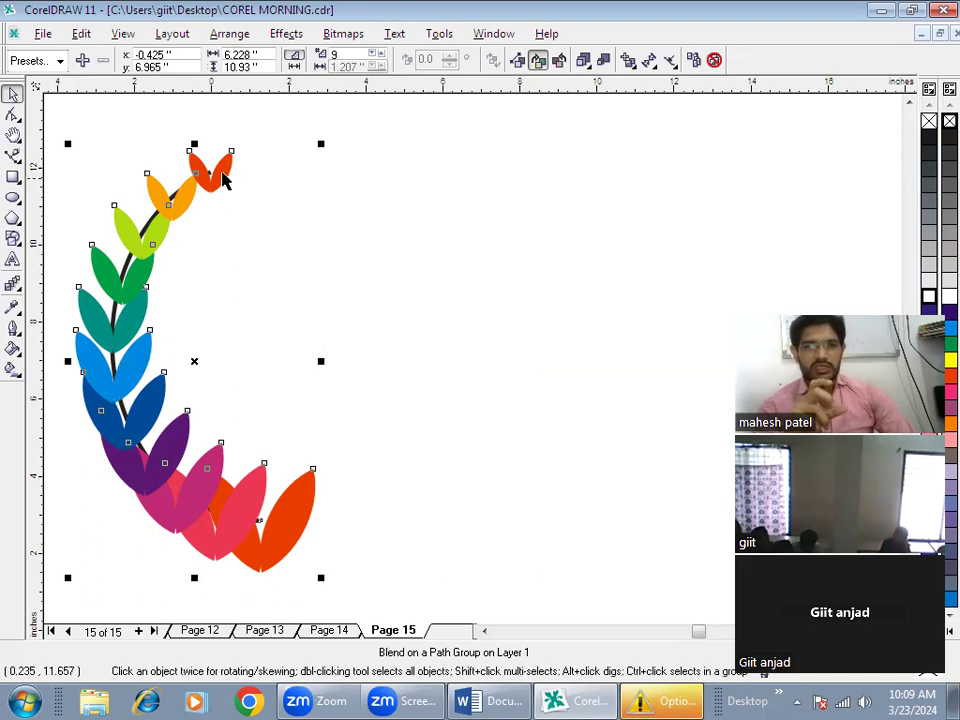
left_click(209, 165)
left_click(211, 184)
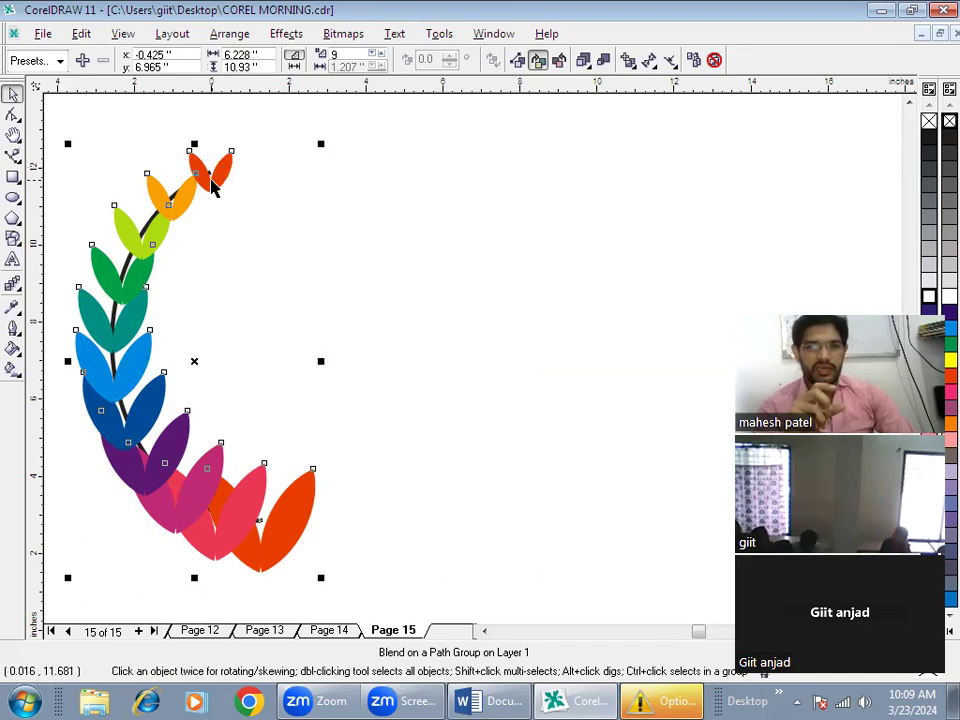
left_click(199, 161)
left_click(354, 204)
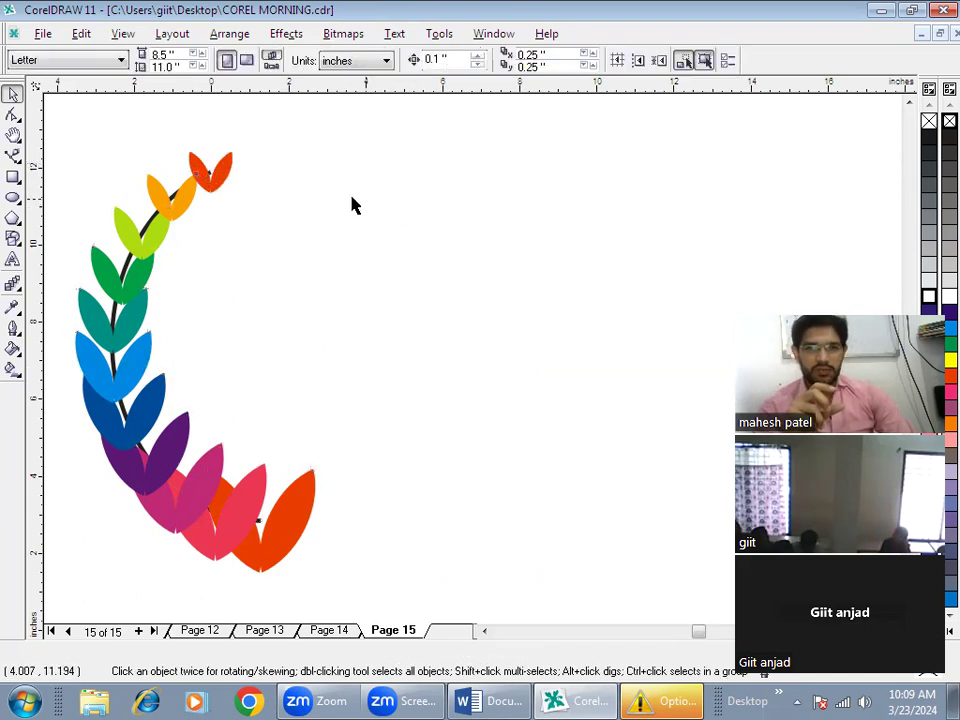
left_click(224, 170)
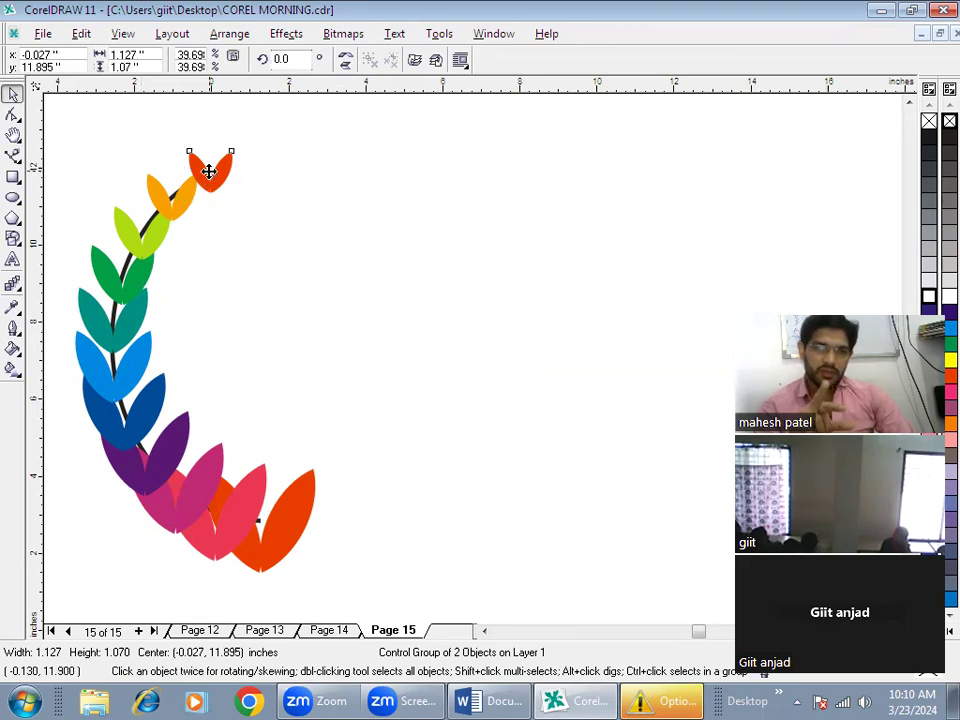
left_click(208, 171)
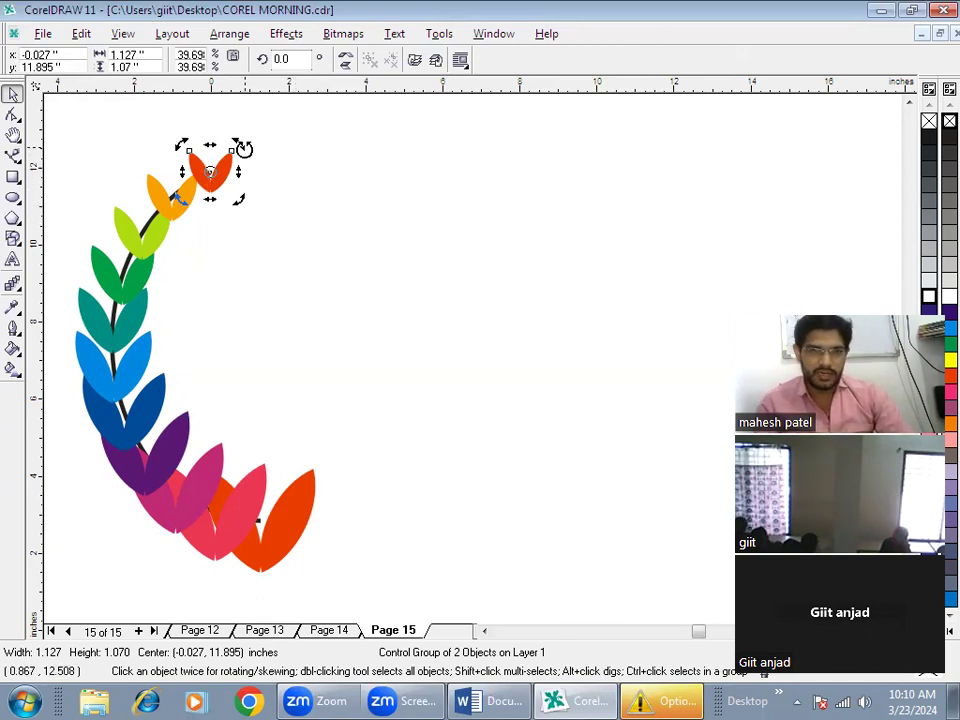
left_click_drag(241, 148, 252, 187)
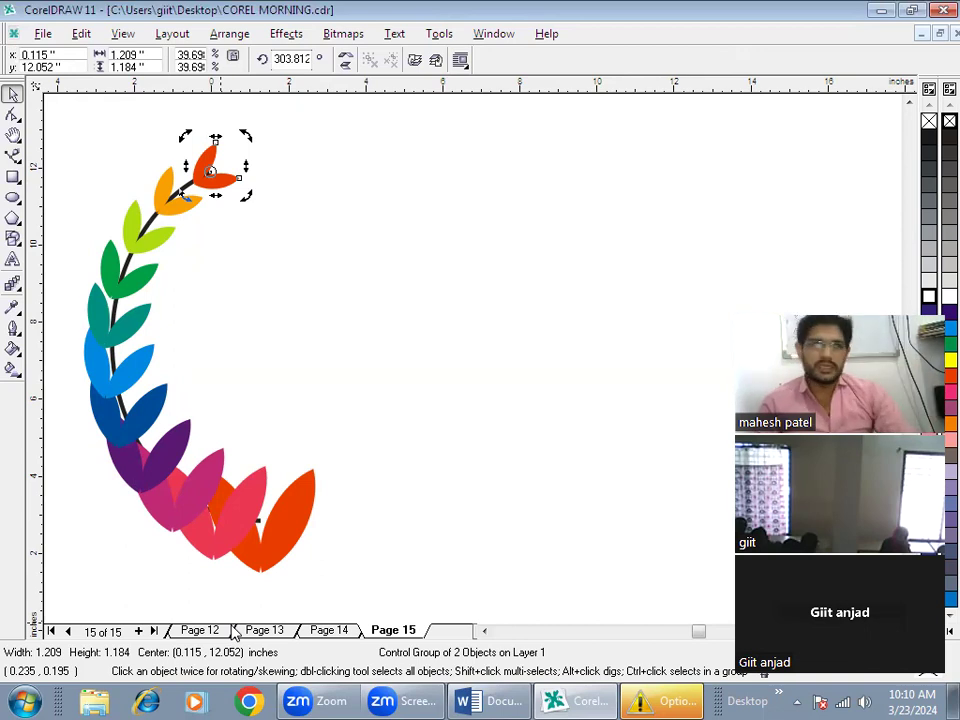
Rotate the large control leaf pair at the arc's lower end to about 47 degrees and deselect it
left_click(296, 515)
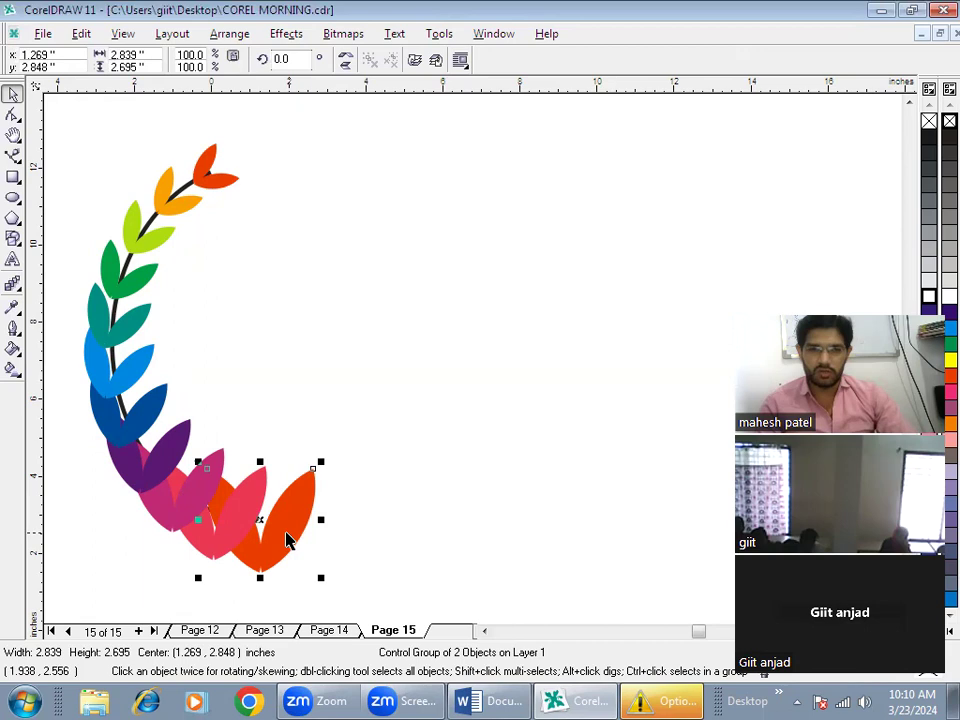
left_click(260, 519)
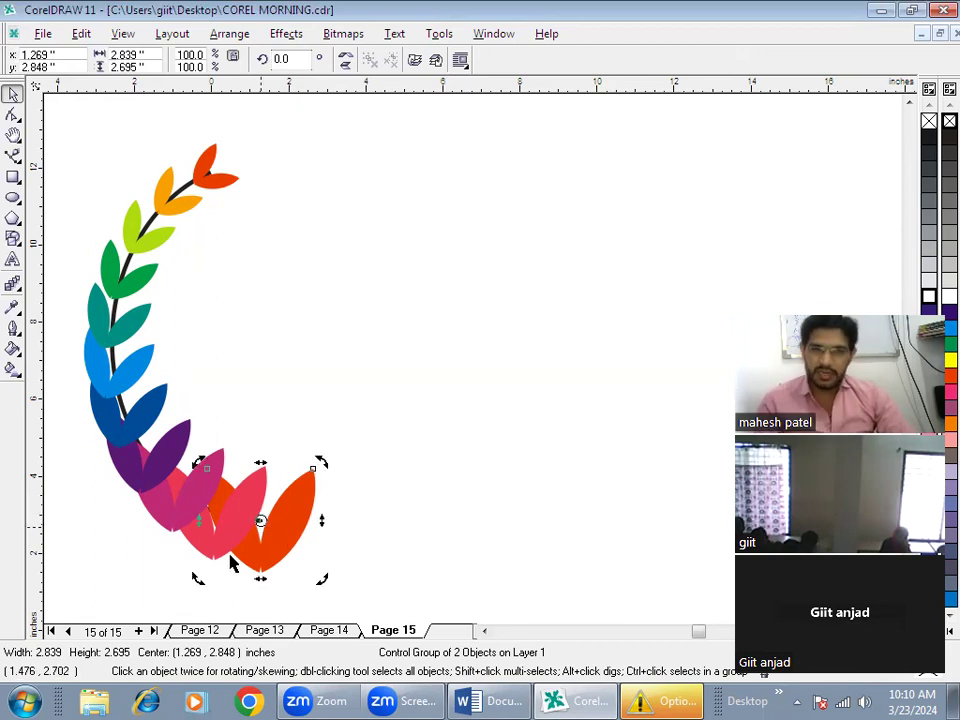
mouse_move(193, 581)
left_mouse_down()
mouse_move(212, 607)
mouse_move(189, 583)
mouse_move(206, 613)
mouse_move(180, 581)
mouse_move(184, 599)
left_mouse_up()
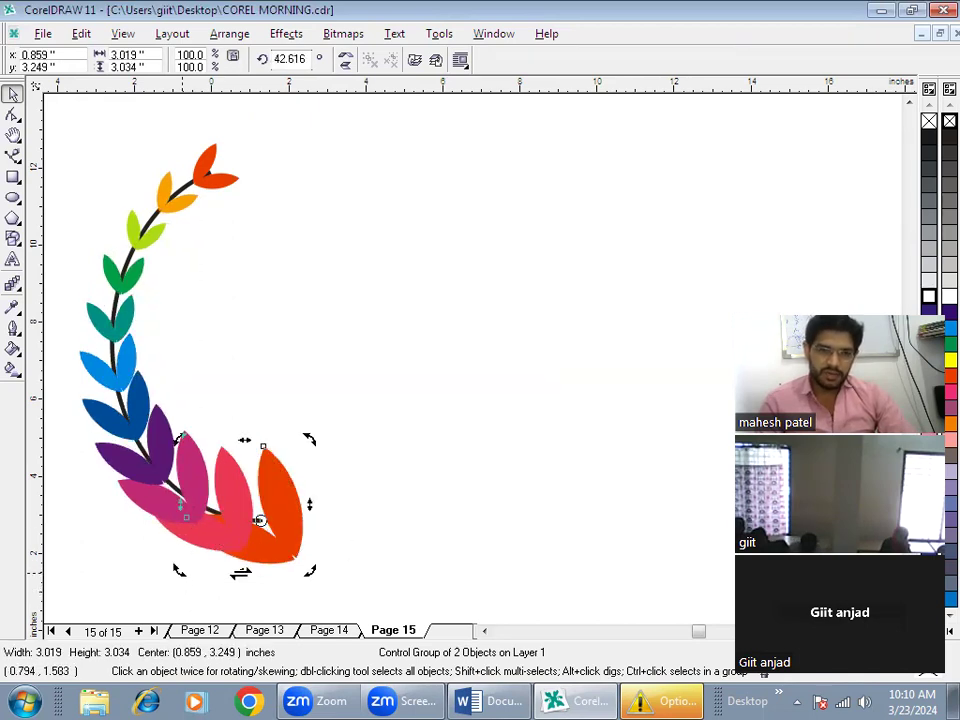
left_click_drag(178, 570, 193, 595)
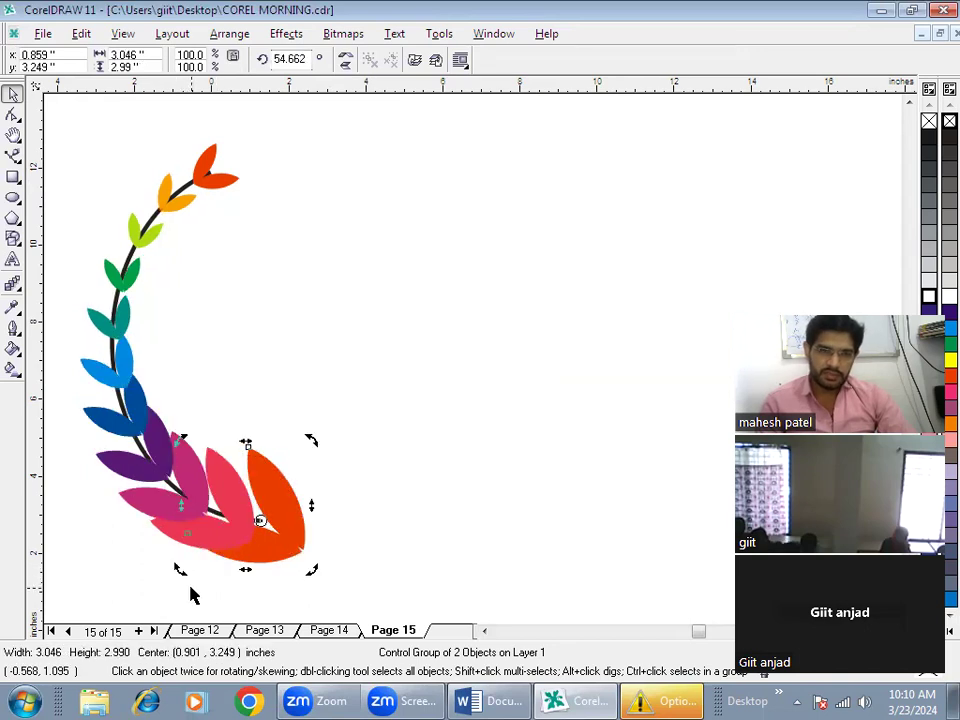
left_click_drag(182, 438, 187, 428)
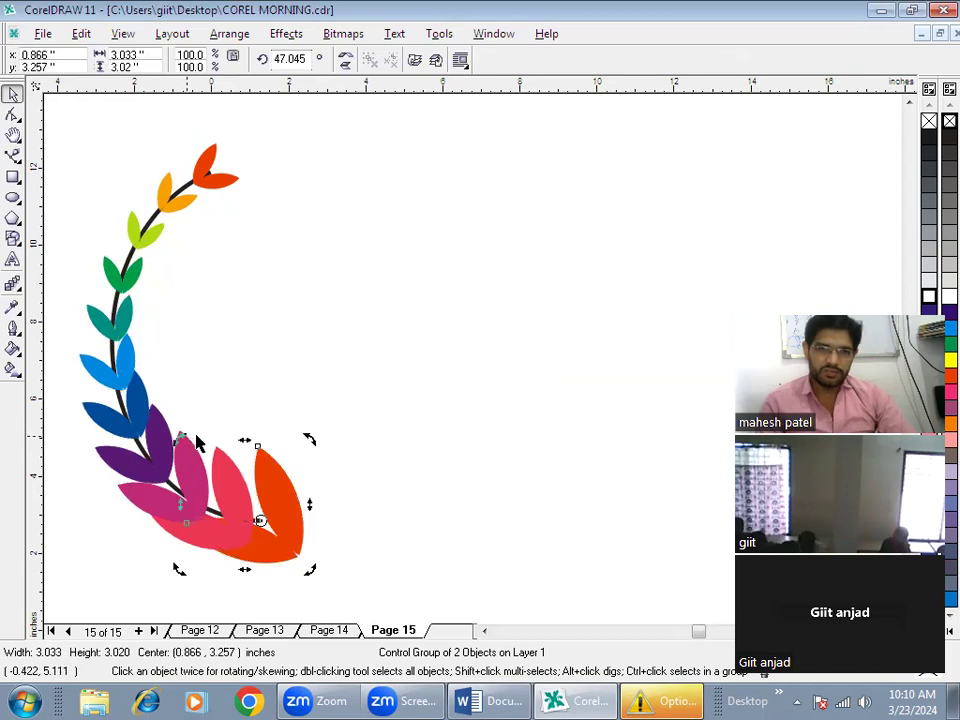
left_click(372, 466)
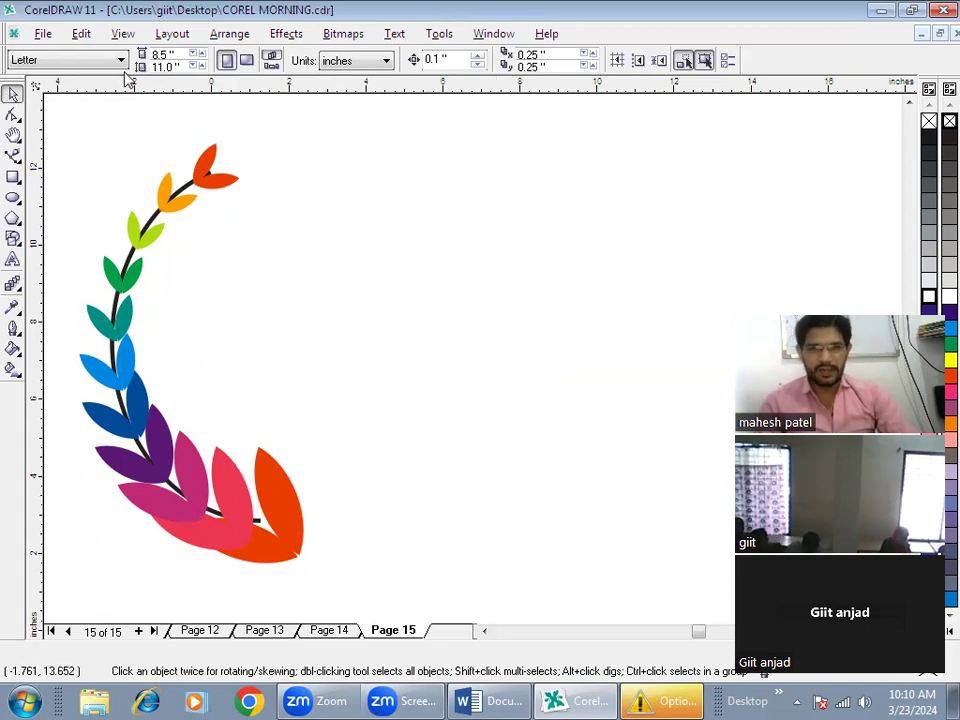
Group the leaf blend with its arc and move the group down 1 inch
mouse_move(51, 107)
left_mouse_down()
mouse_move(253, 193)
mouse_move(398, 640)
mouse_move(379, 589)
left_mouse_up()
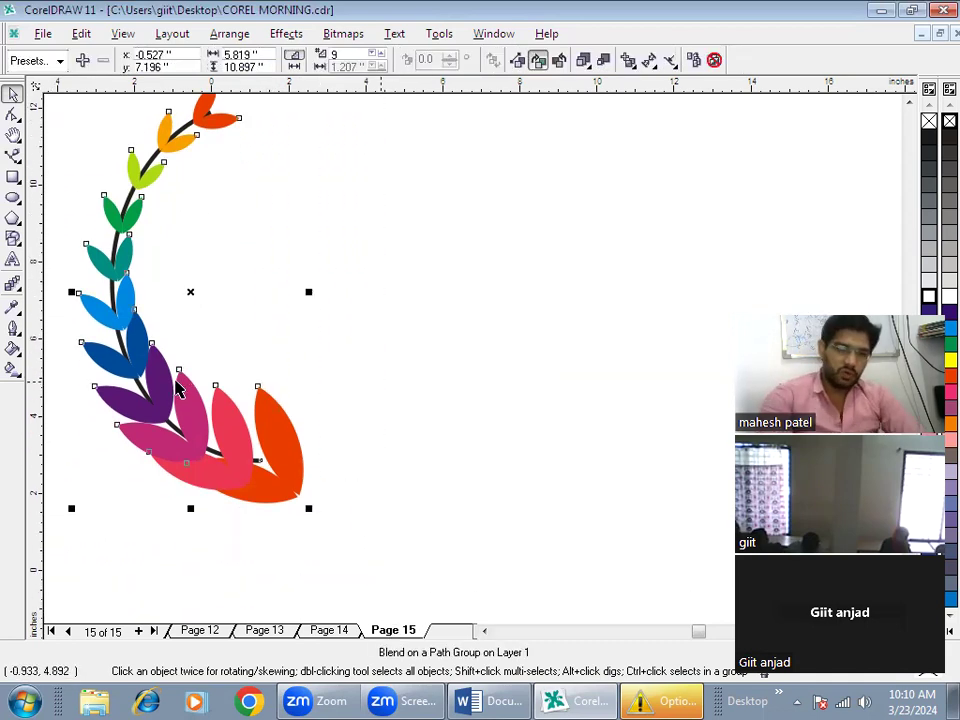
key("ctrl+g")
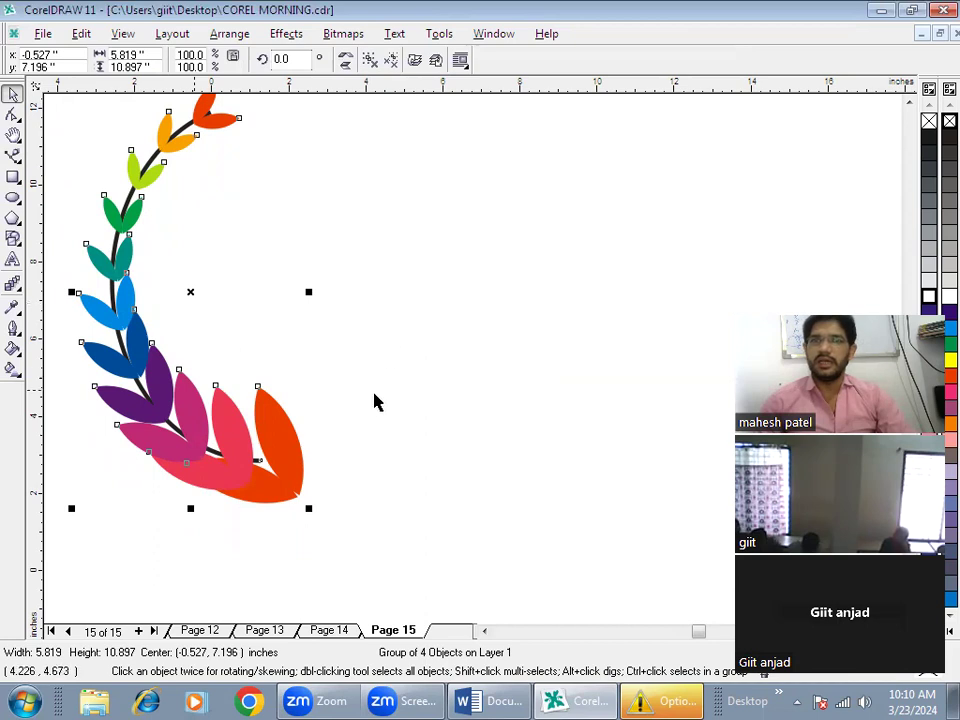
key("Down")
key("Down")
key("Down")
key("Down")
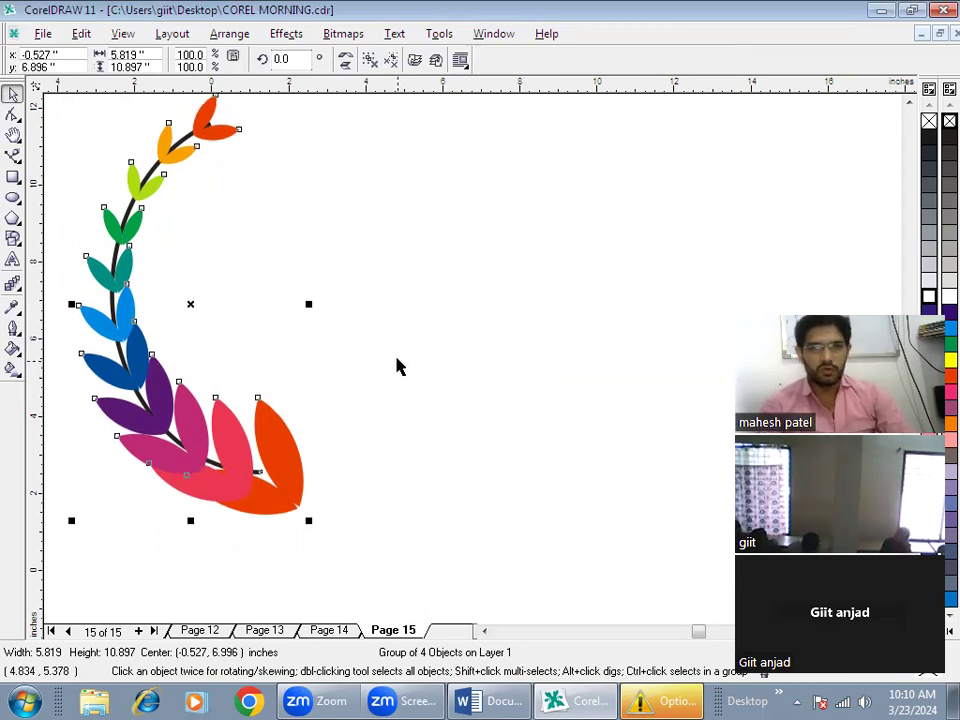
key("Down")
key("Down")
key("Down")
key("Down")
key("Down")
key("Down")
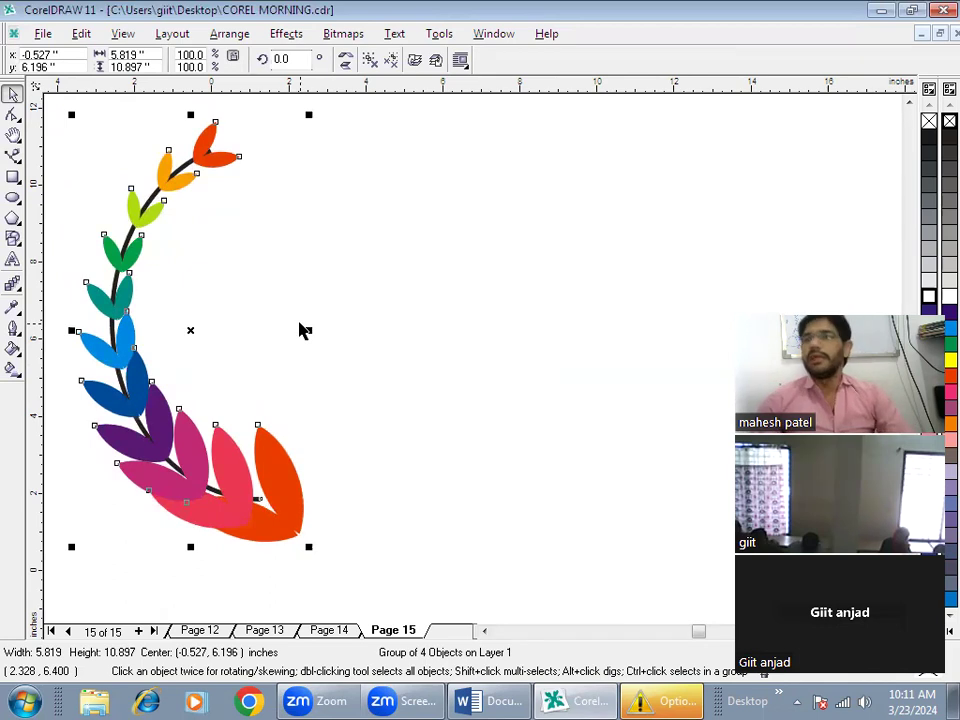
Duplicate the grouped branch, mirror the copy horizontally and shift it sideways until both branches face each other as an open wreath
key("plus")
left_click(347, 61)
key("Right")
key("Right")
key("Right")
key("Right")
key("Right")
key("Right")
key("Right")
key("Right")
key("Right")
key("Right")
key("Right")
key("Right")
key("Right")
key("Right")
key("Right")
key("Right")
key("Right")
key("Right")
key("Right")
key("Right")
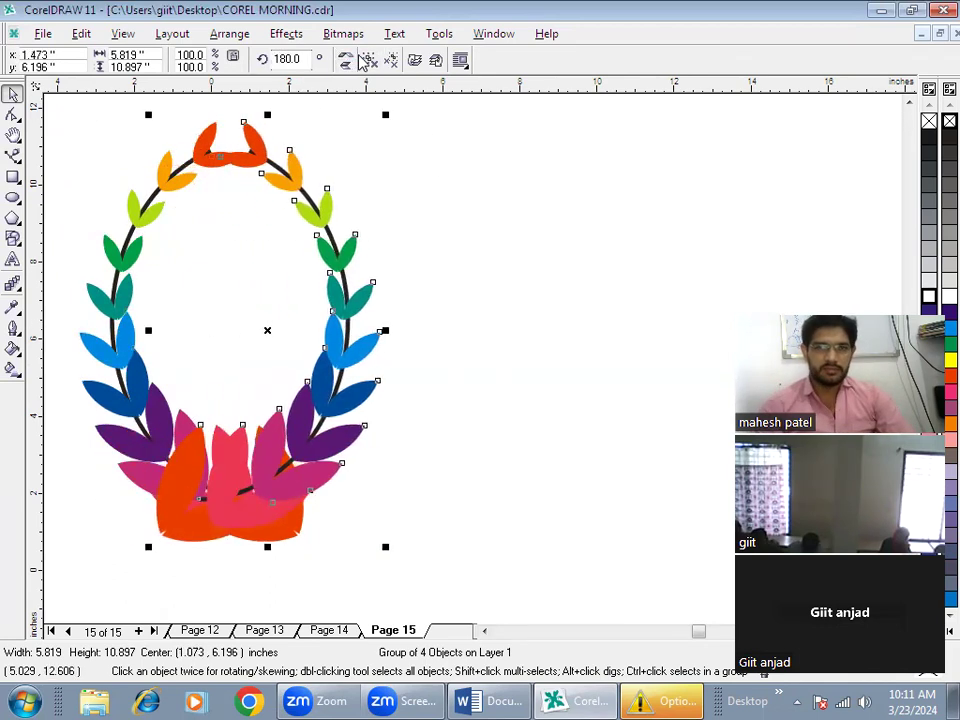
key("Right")
key("Right")
key("Right")
key("Right")
key("Right")
key("Right")
key("Right")
key("Right")
key("Right")
key("Right")
key("Right")
key("Right")
key("Right")
key("Right")
key("Right")
key("Right")
key("Right")
key("Right")
key("Right")
key("Right")
key("Right")
left_click(634, 184)
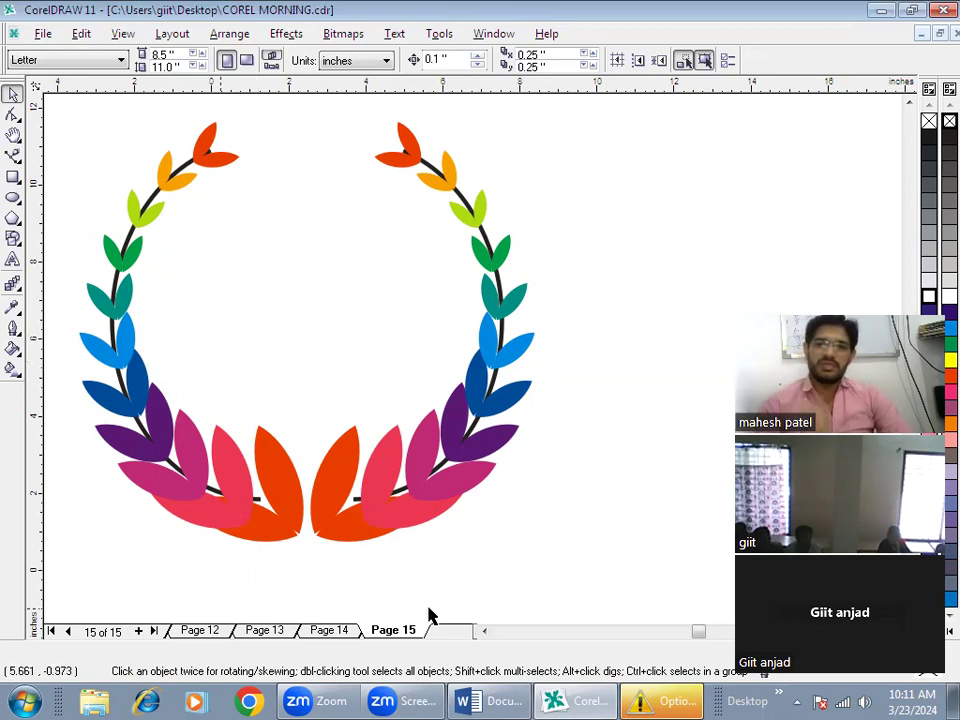
Rename page 15 as leaf logo
right_click(398, 632)
left_click(440, 543)
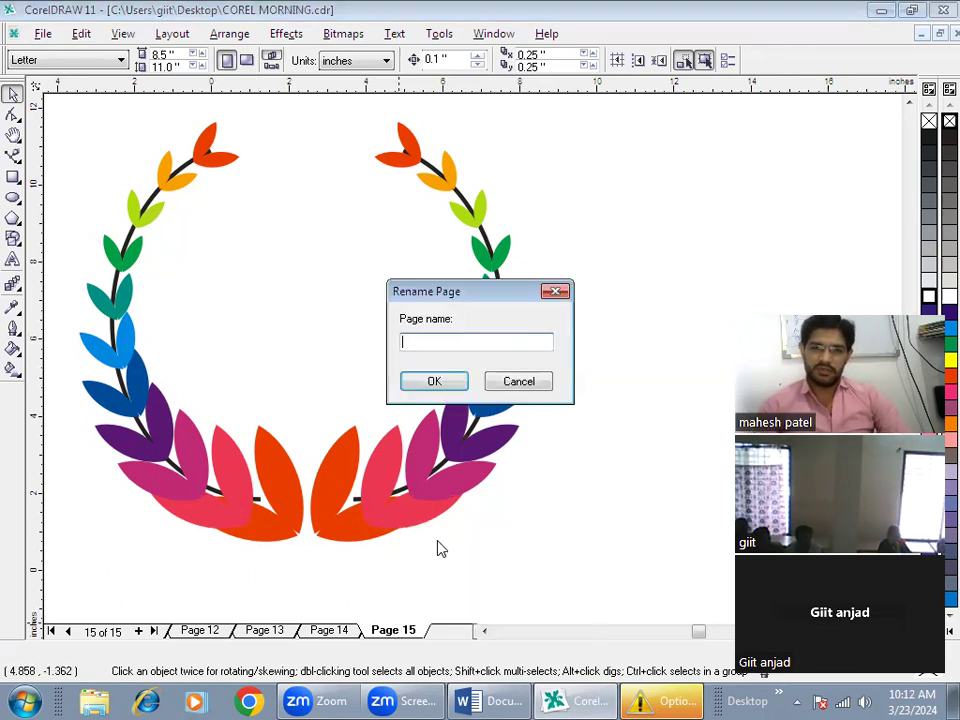
type("leaf f")
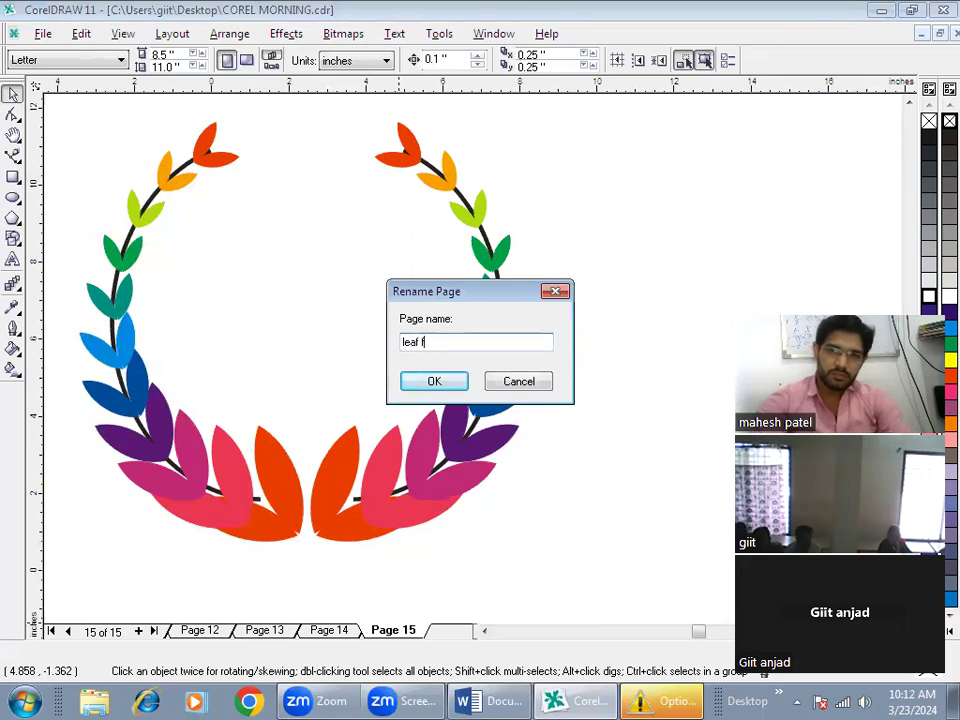
key("BackSpace")
type("logo")
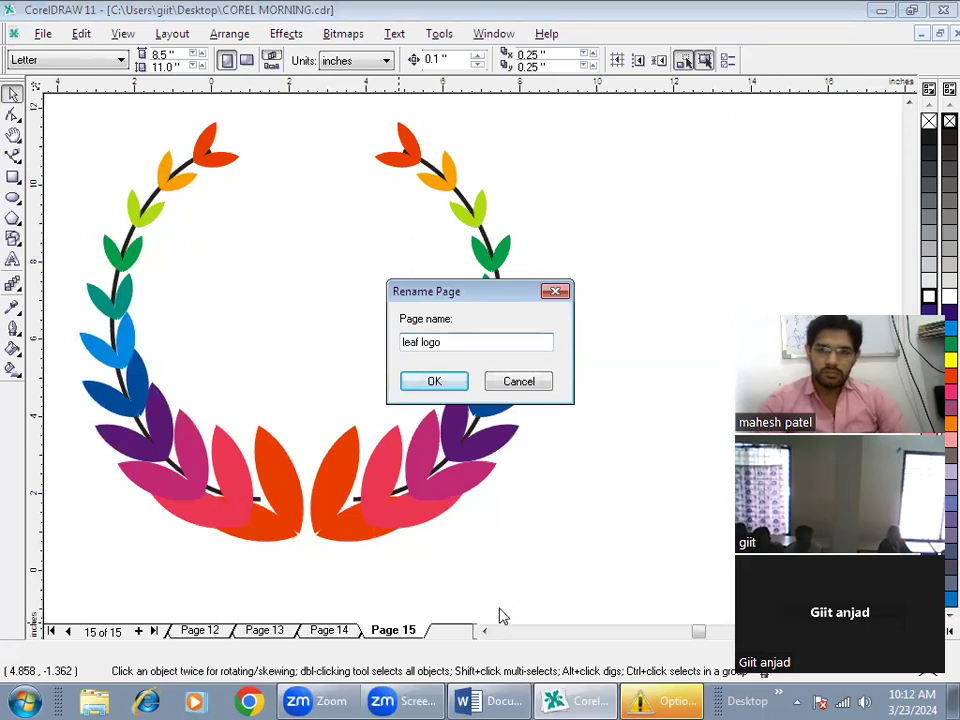
left_click(420, 384)
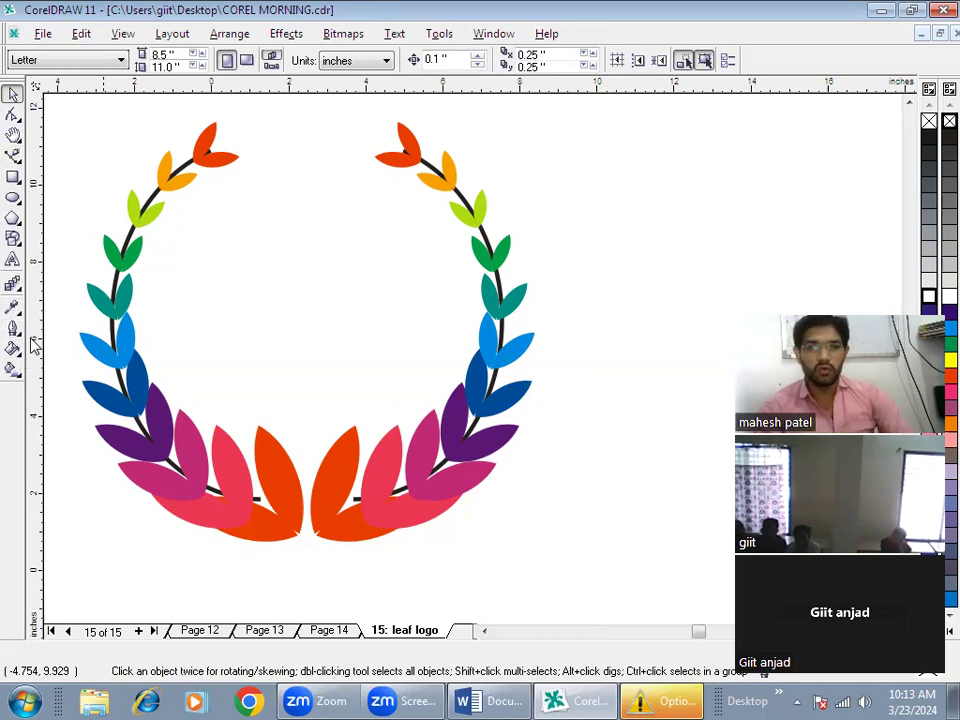
left_click(13, 287)
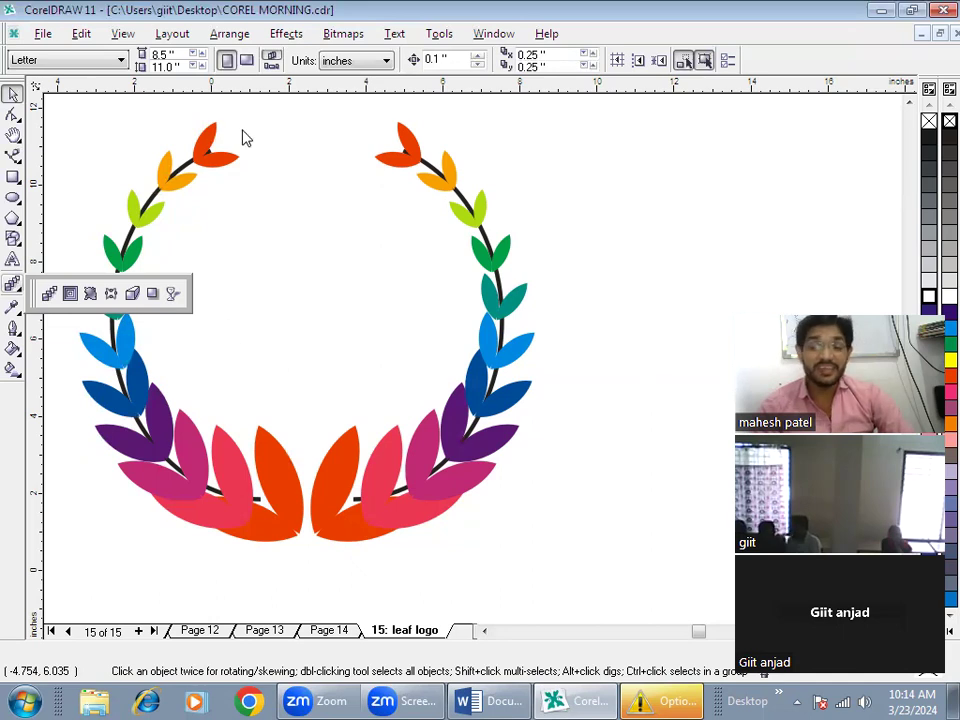
left_click(329, 257)
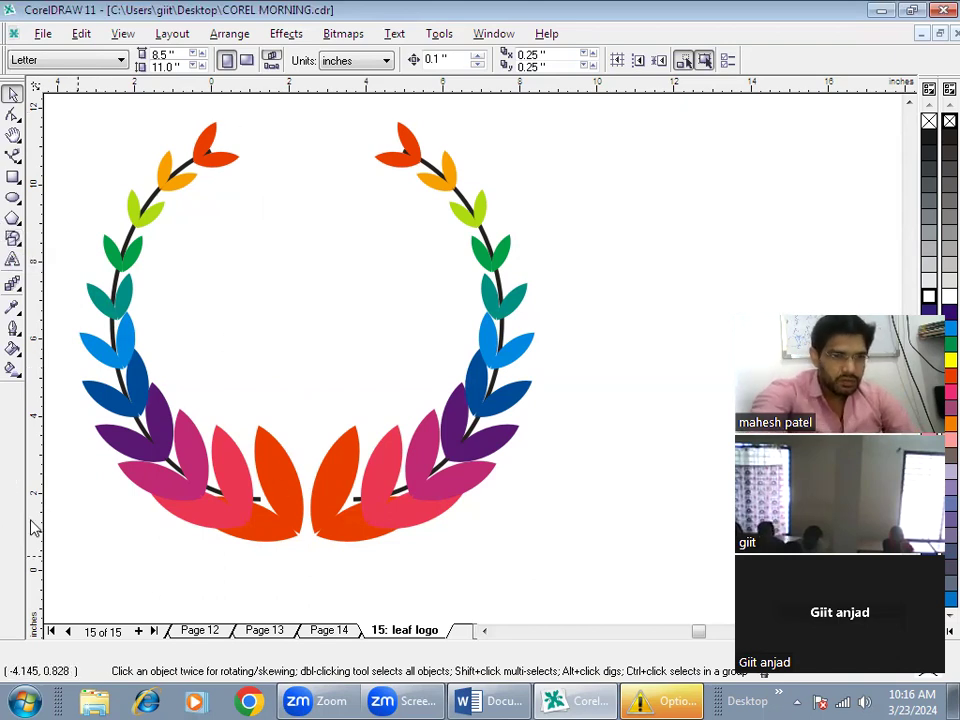
Add a new page 16 after the leaf logo page and set its paper size to A4
left_click(138, 631)
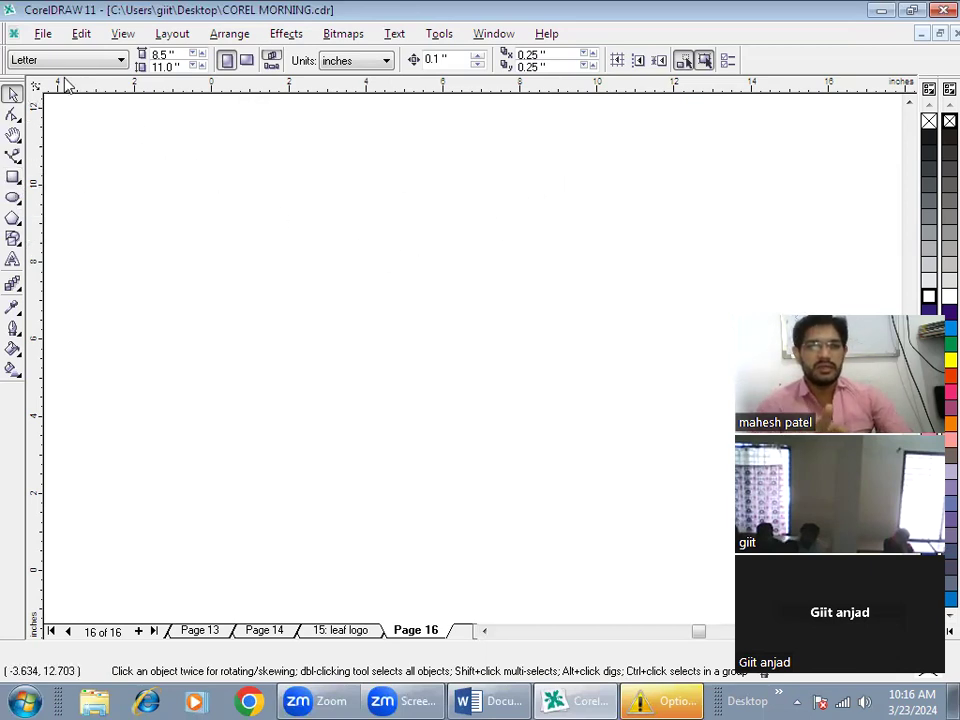
left_click(680, 61)
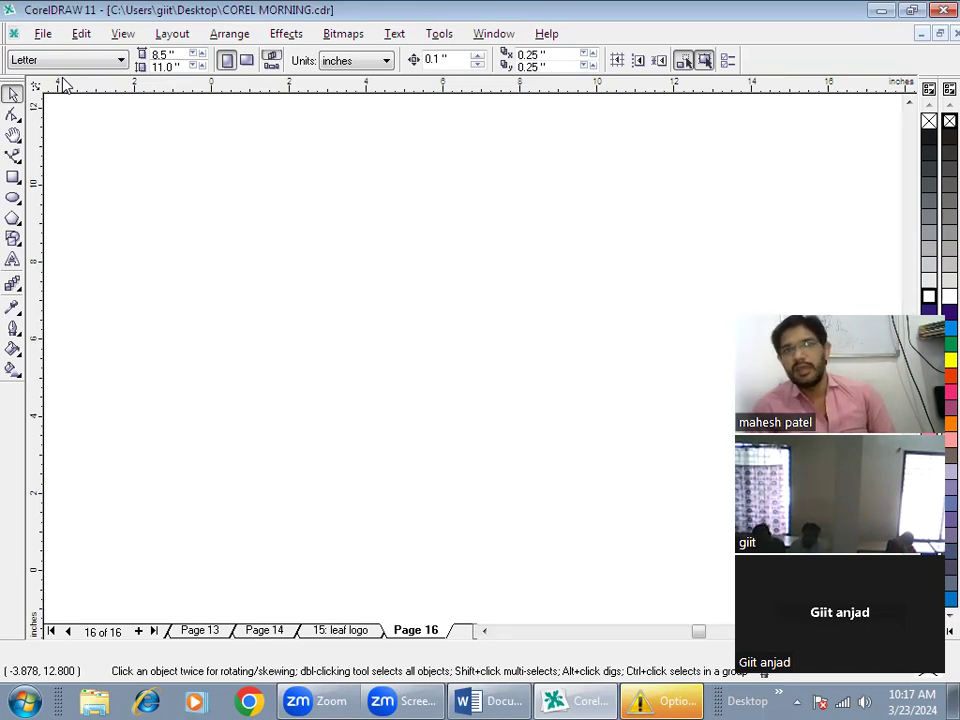
left_click(119, 60)
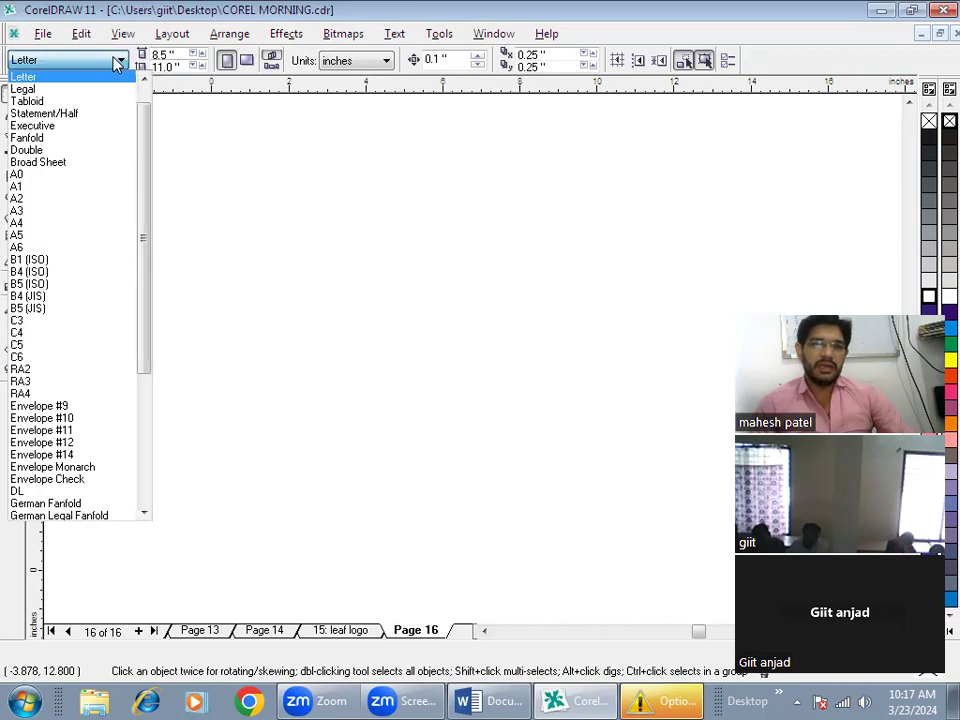
left_click(18, 222)
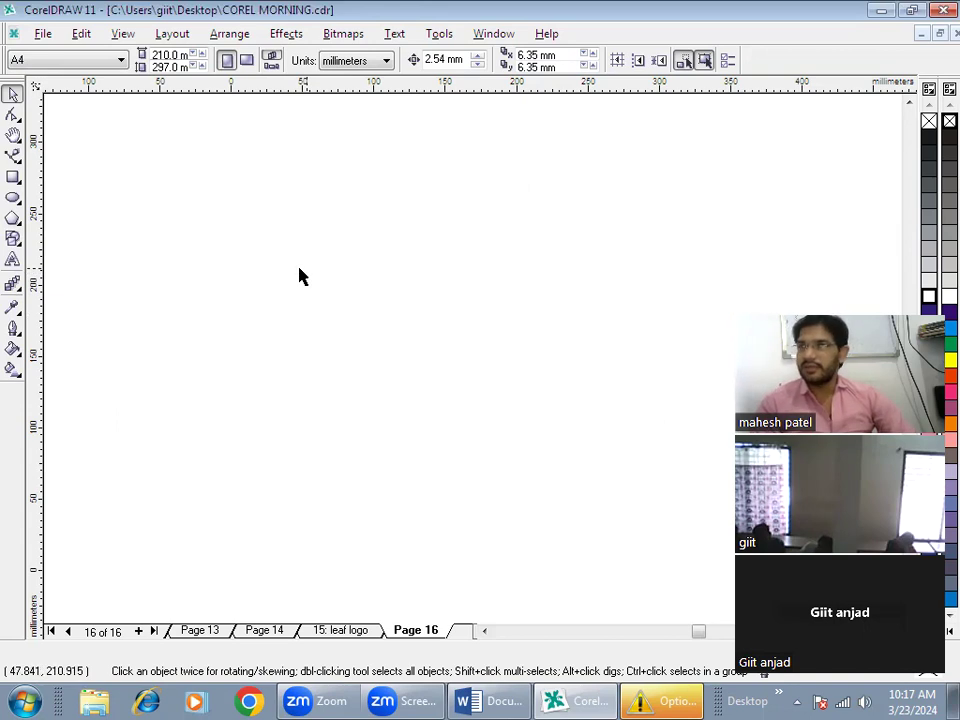
Show the page border on page 16 and hide it again
left_click(116, 35)
mouse_move(140, 258)
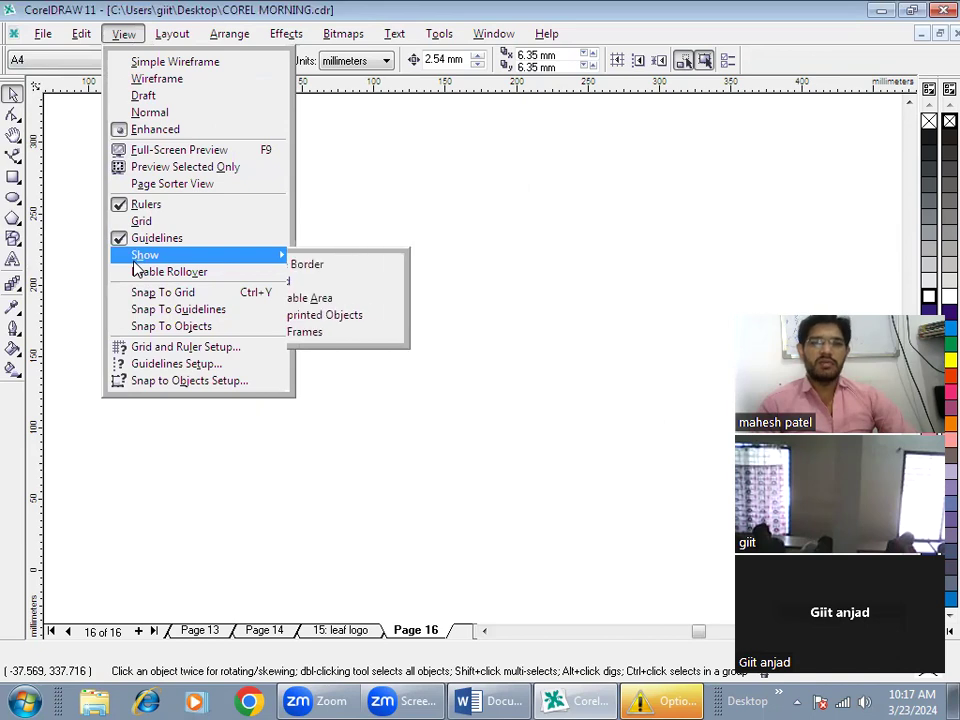
left_click(329, 266)
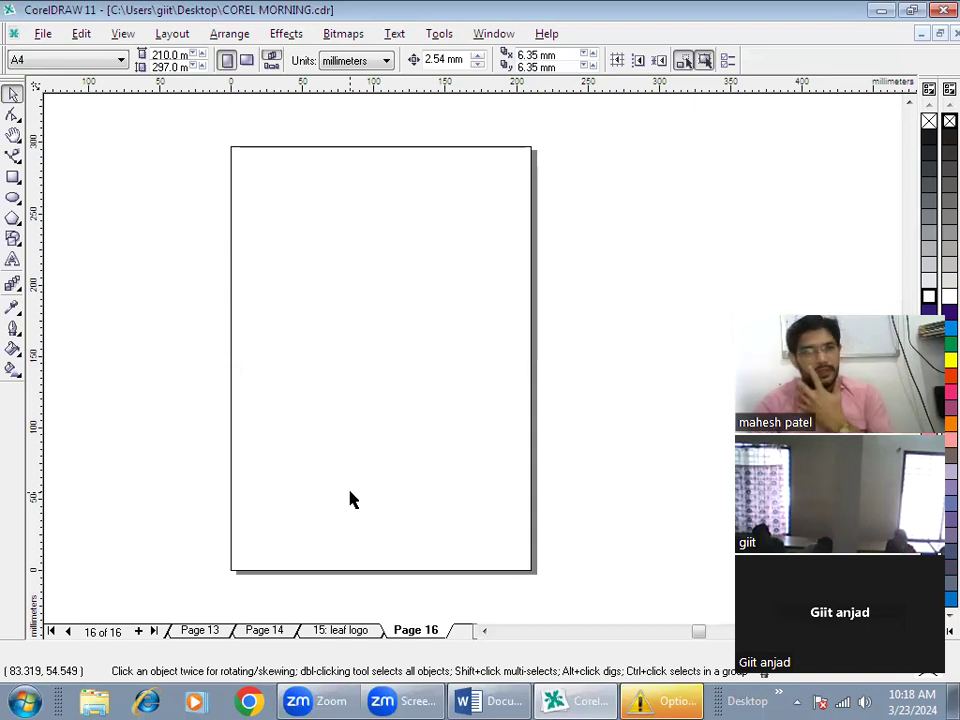
left_click(122, 34)
mouse_move(135, 258)
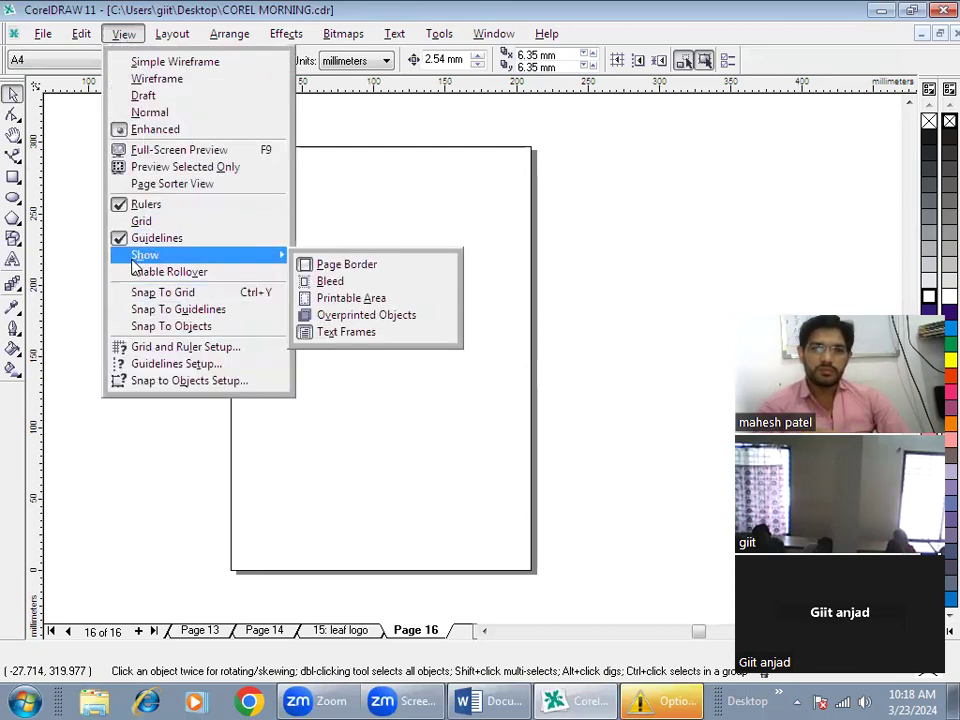
left_click(366, 266)
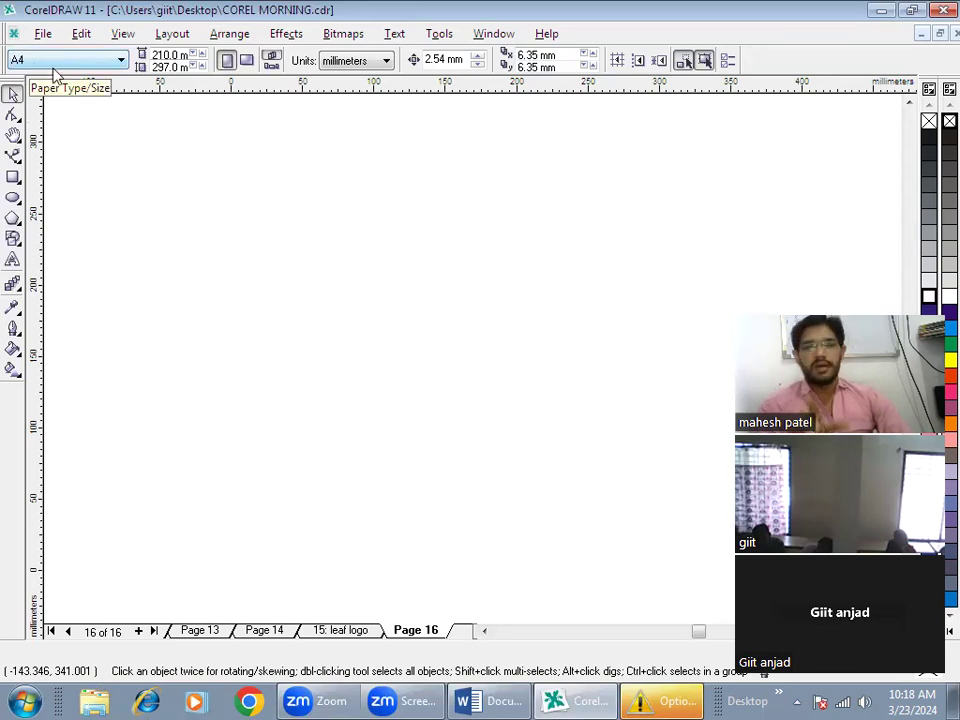
Create a rectangle frame matching the full A4 page, 210 by 297 mm
double_click(12, 180)
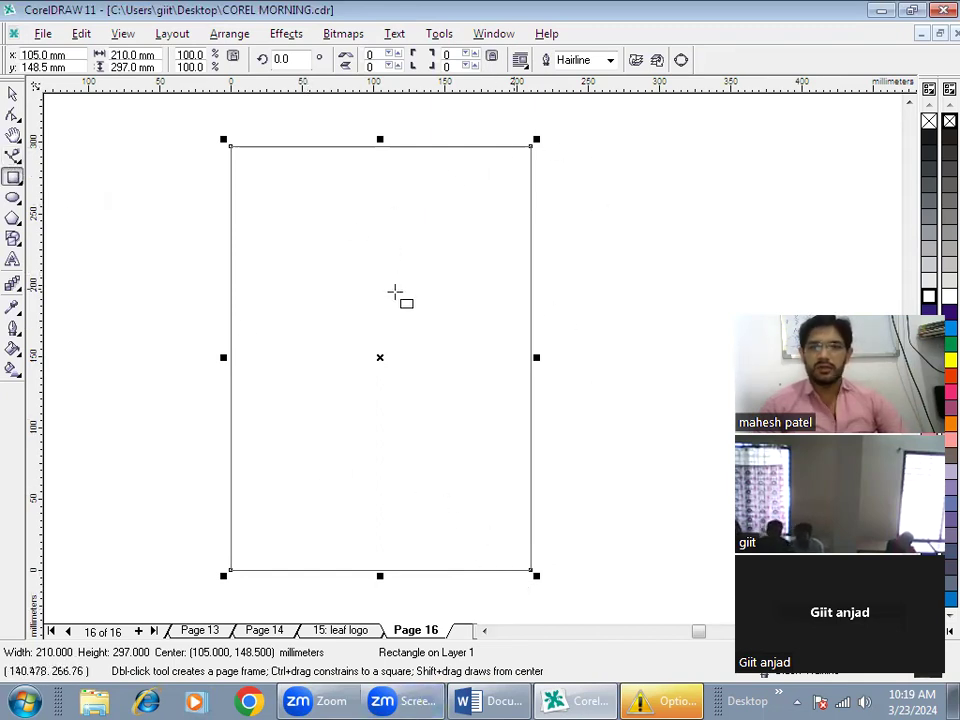
scroll(386, 294, "up", 1)
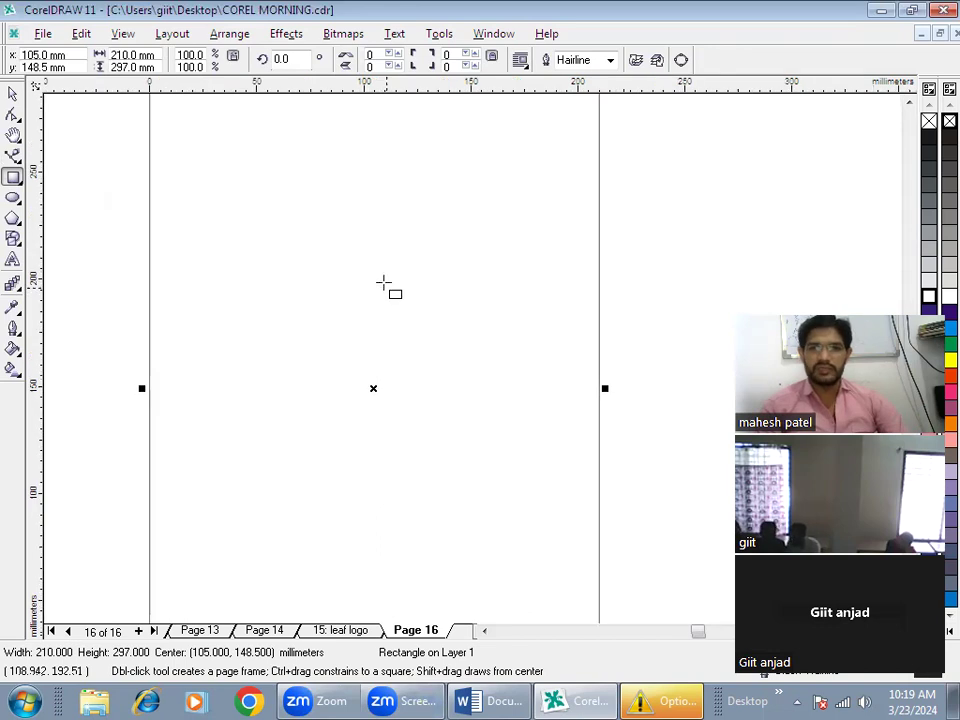
left_click(13, 134)
left_click_drag(279, 291, 283, 215)
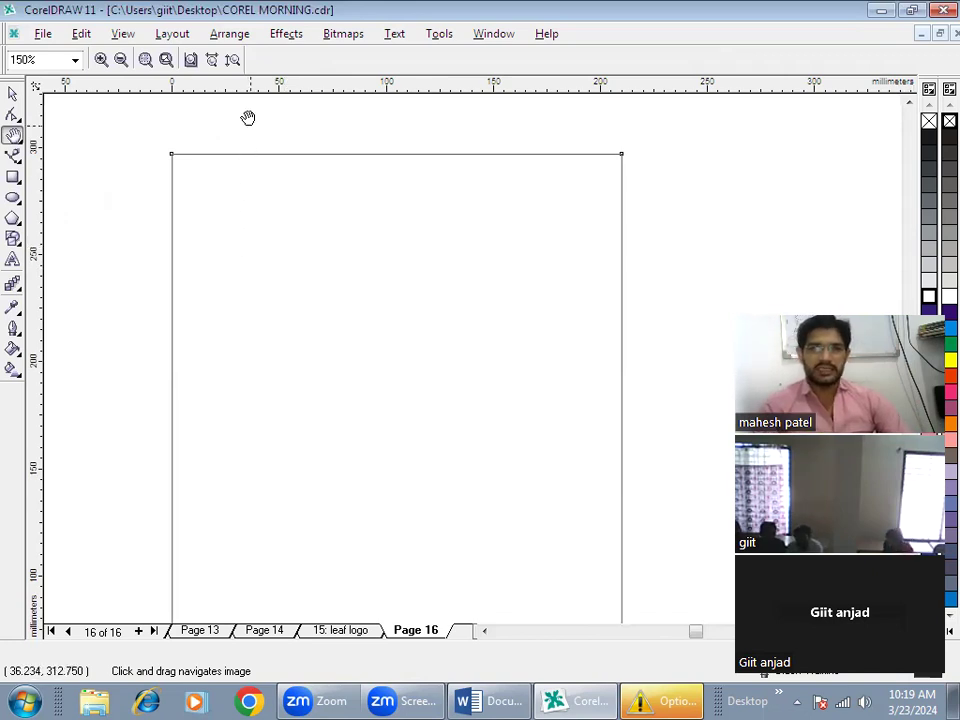
Place four horizontal guidelines at about 278, 265, 240 and 225 mm and two vertical ones at about 10 and 62 mm
left_click_drag(252, 88, 250, 194)
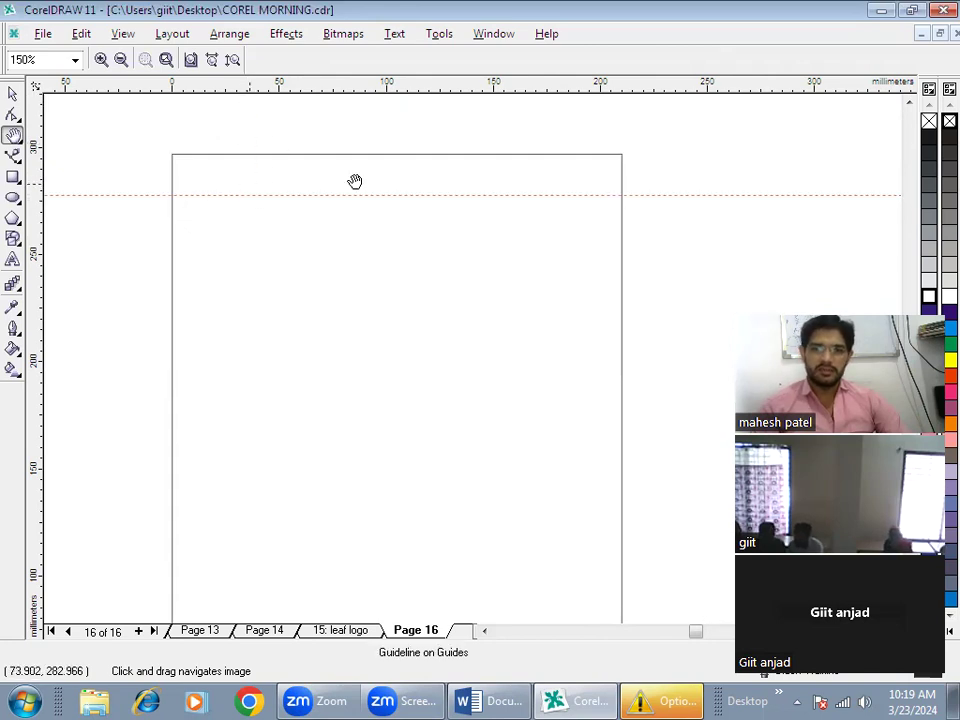
left_click_drag(227, 90, 214, 220)
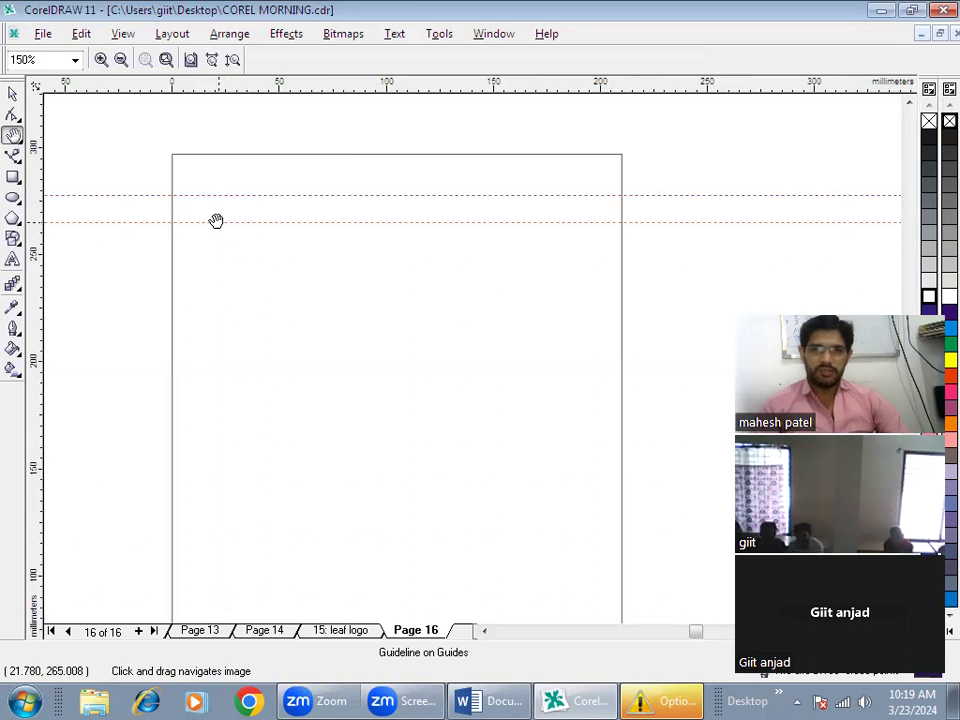
left_click_drag(39, 306, 193, 305)
left_click_drag(36, 268, 305, 300)
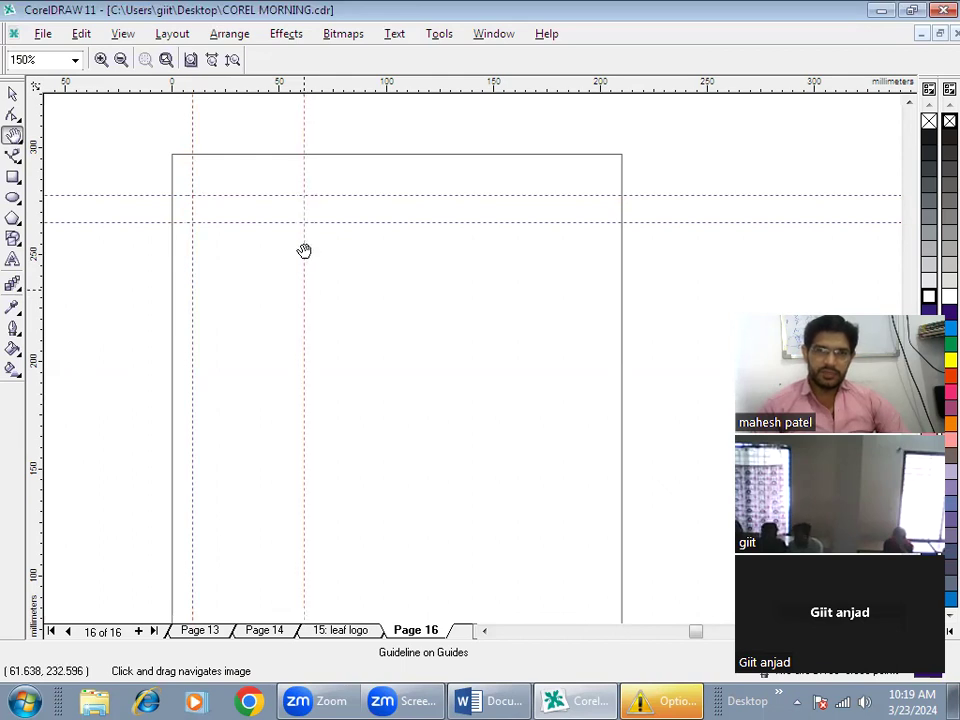
left_click_drag(332, 94, 345, 274)
left_click_drag(337, 87, 334, 313)
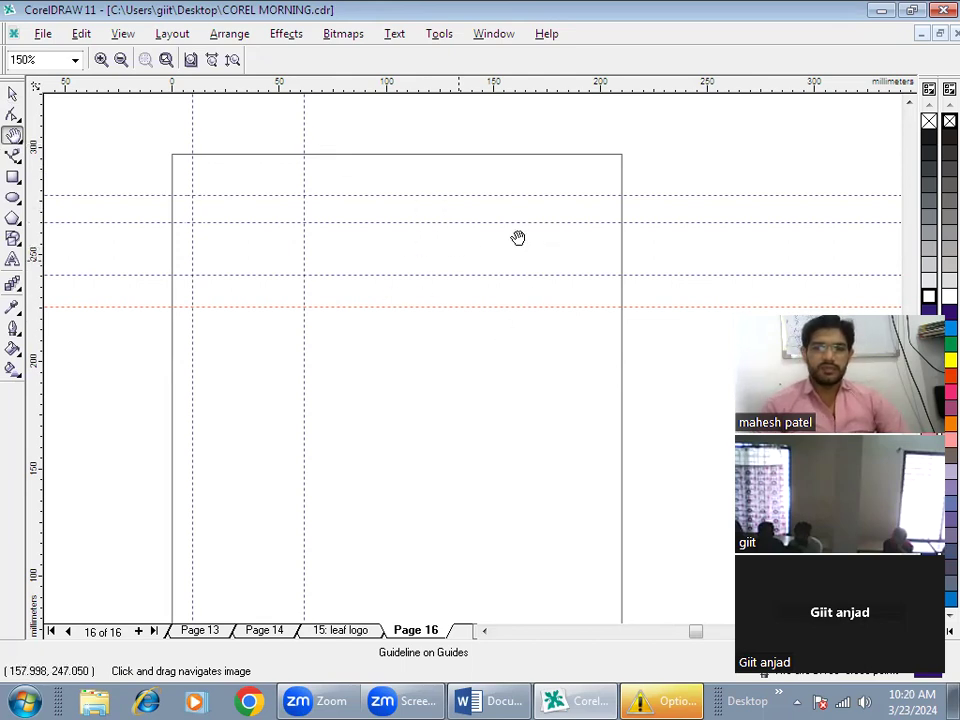
Add a vertical guideline at about 104 mm, along the centre of the page frame
left_click(10, 94)
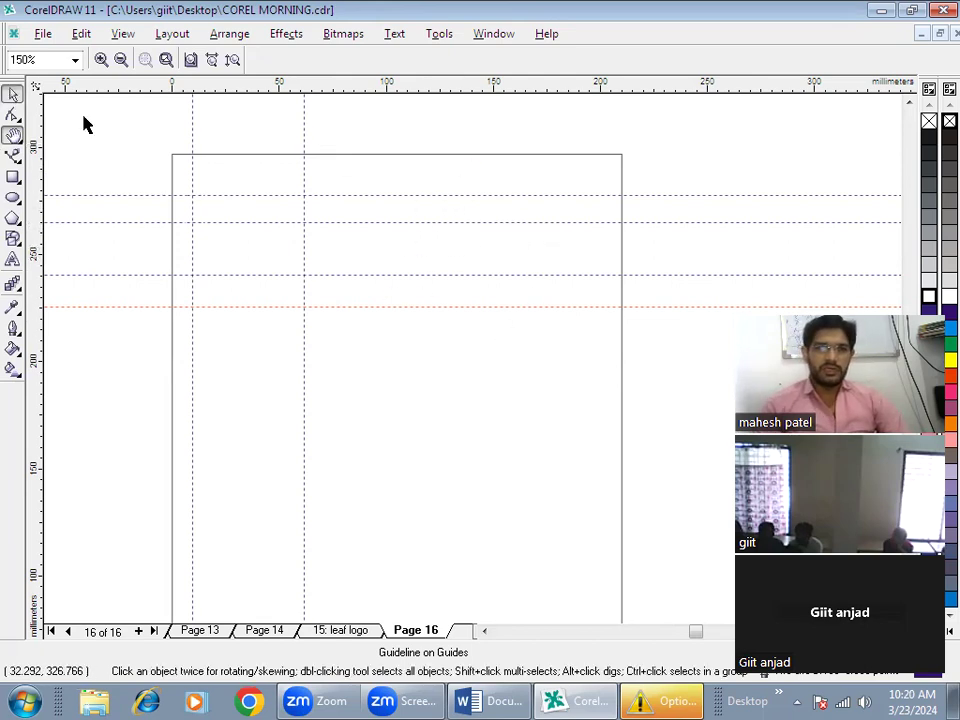
left_click(400, 155)
left_click_drag(33, 220, 396, 228)
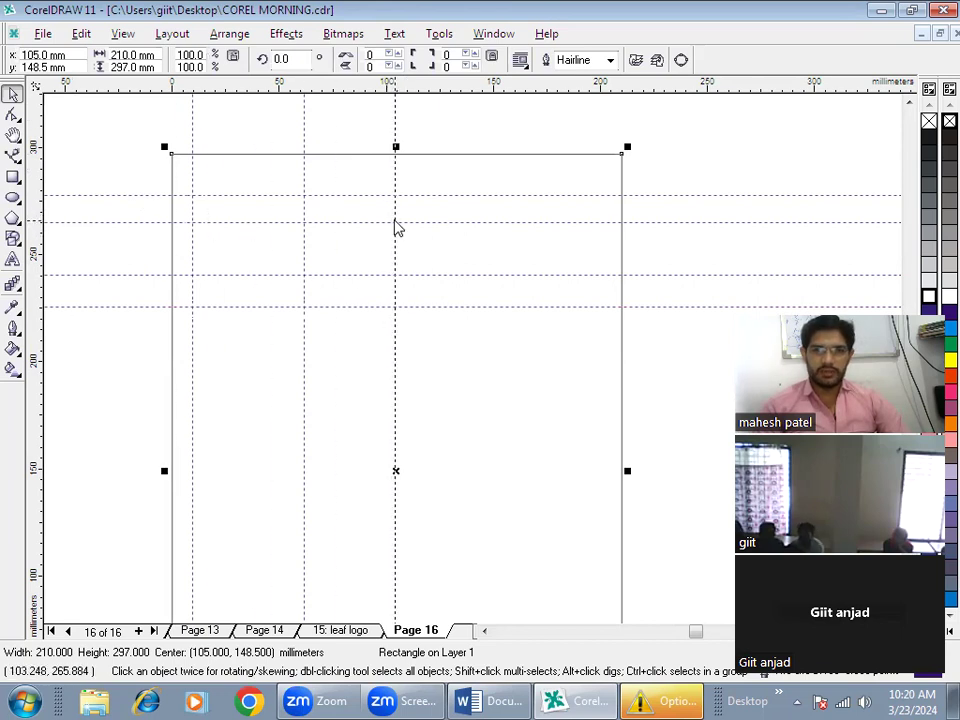
left_click(395, 219)
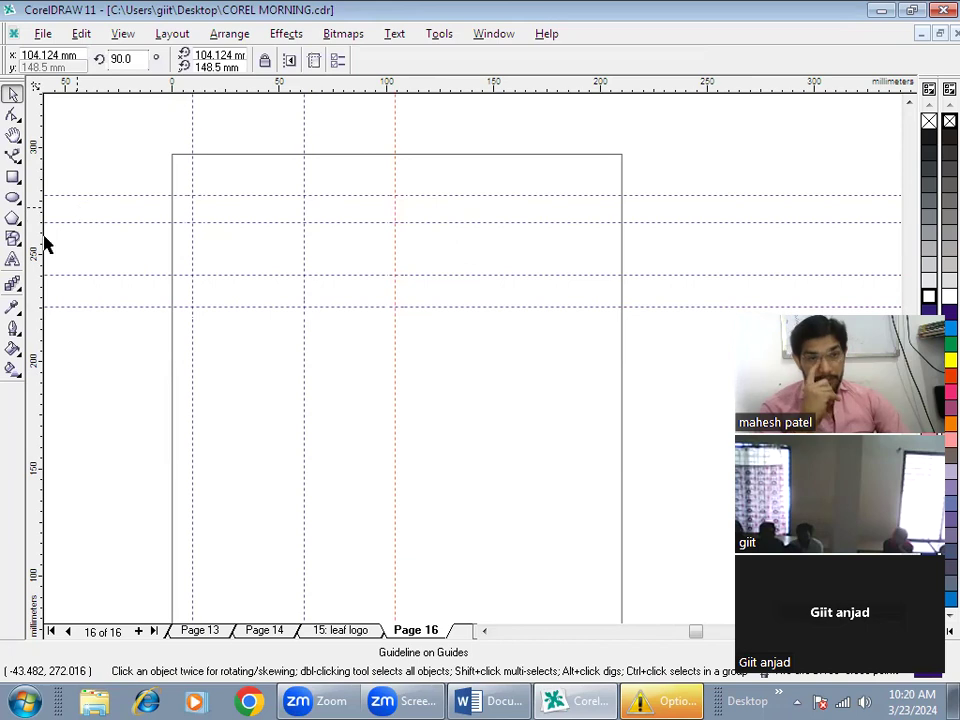
Add the artistic text GIIT COMPUTERS between the two middle horizontal guidelines and enlarge it to about 30.8 pt
left_click(12, 260)
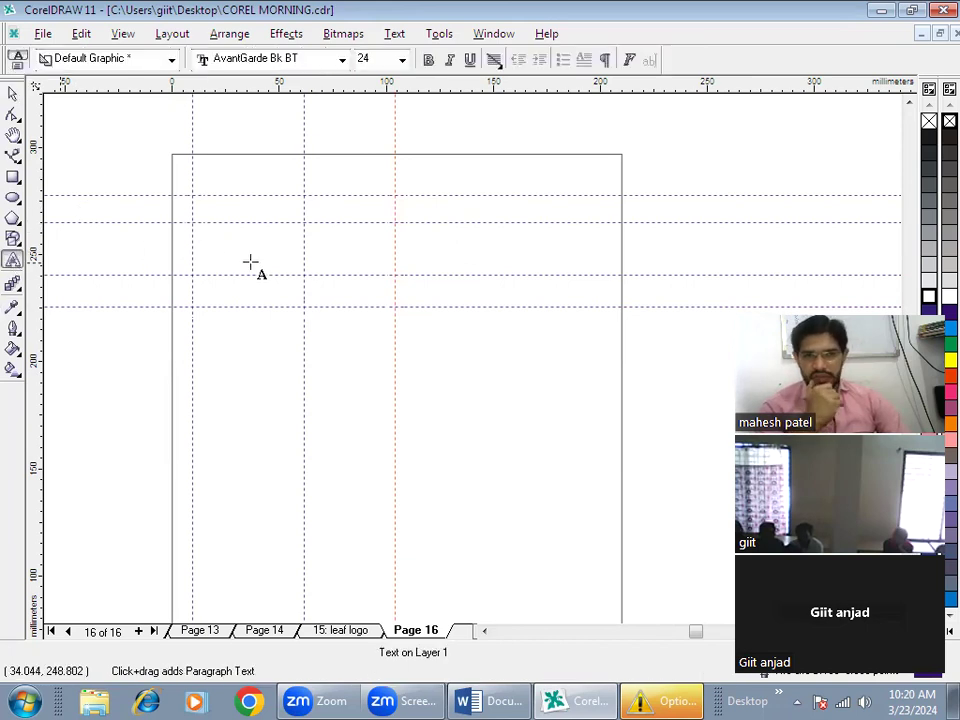
left_click(280, 262)
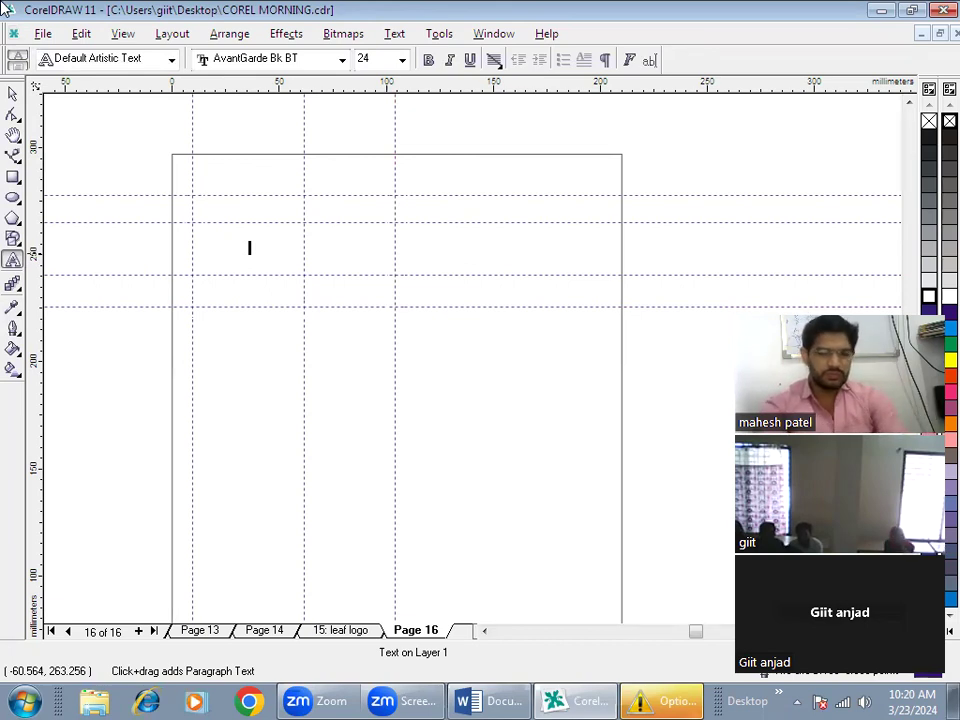
type("GIIT")
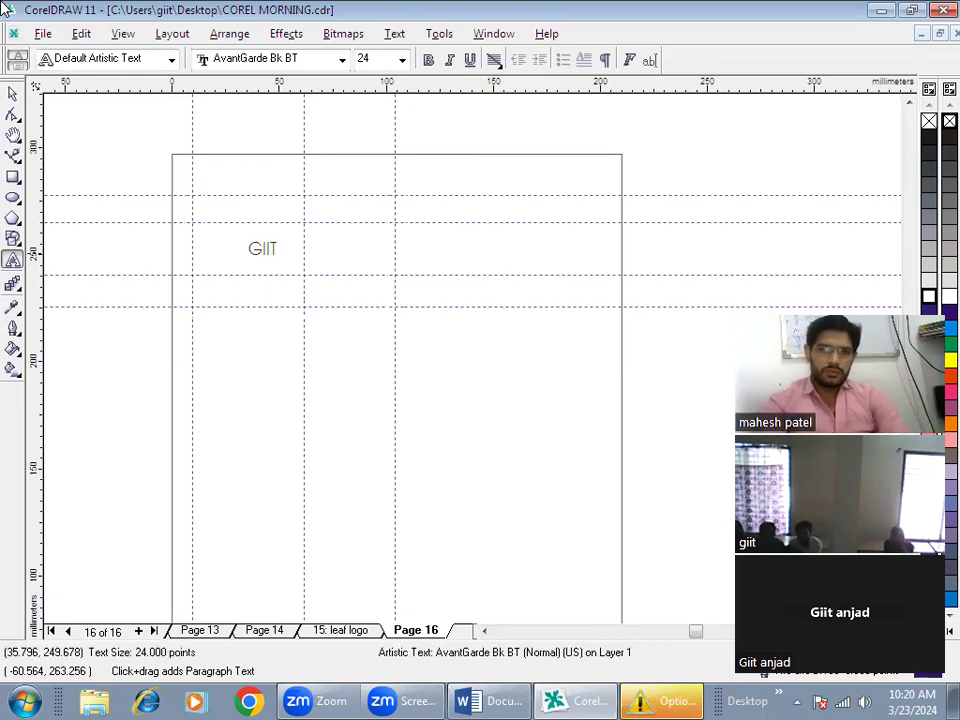
type(" COMPUTERS")
left_click(383, 255)
left_click_drag(386, 261, 418, 268)
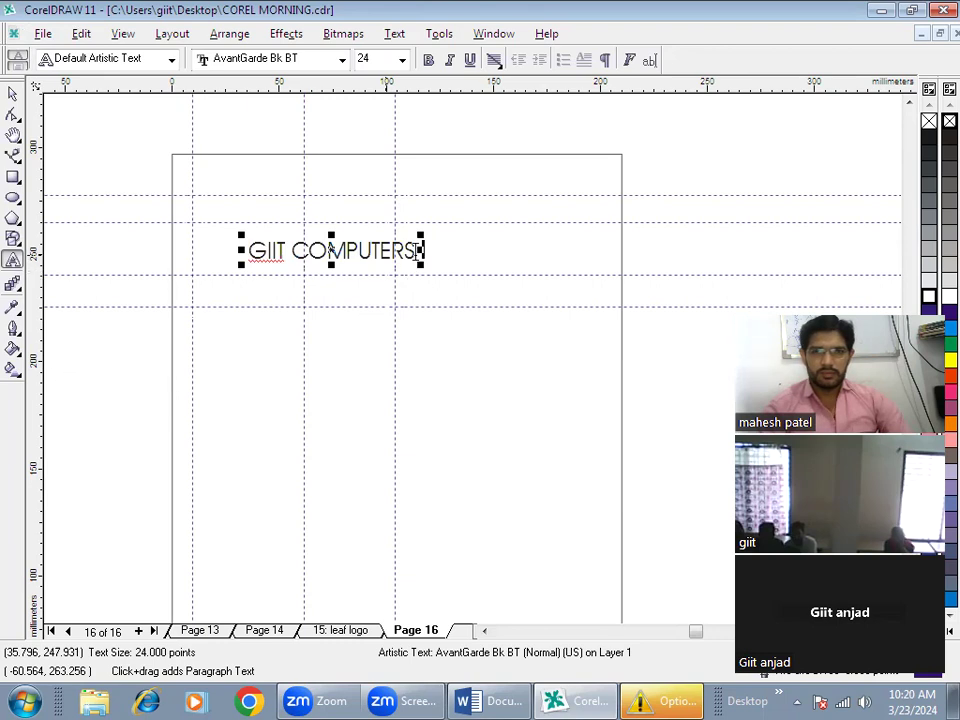
Set the GIIT COMPUTERS text in Arial Black and move it inside the page frame's top edge, above the highest horizontal guideline
key("shift+Left")
key("shift+Left")
key("shift+Left")
key("shift+Left")
key("shift+Left")
key("shift+Left")
key("shift+Left")
key("shift+Left")
key("shift+Left")
key("shift+Left")
key("shift+Left")
key("shift+Left")
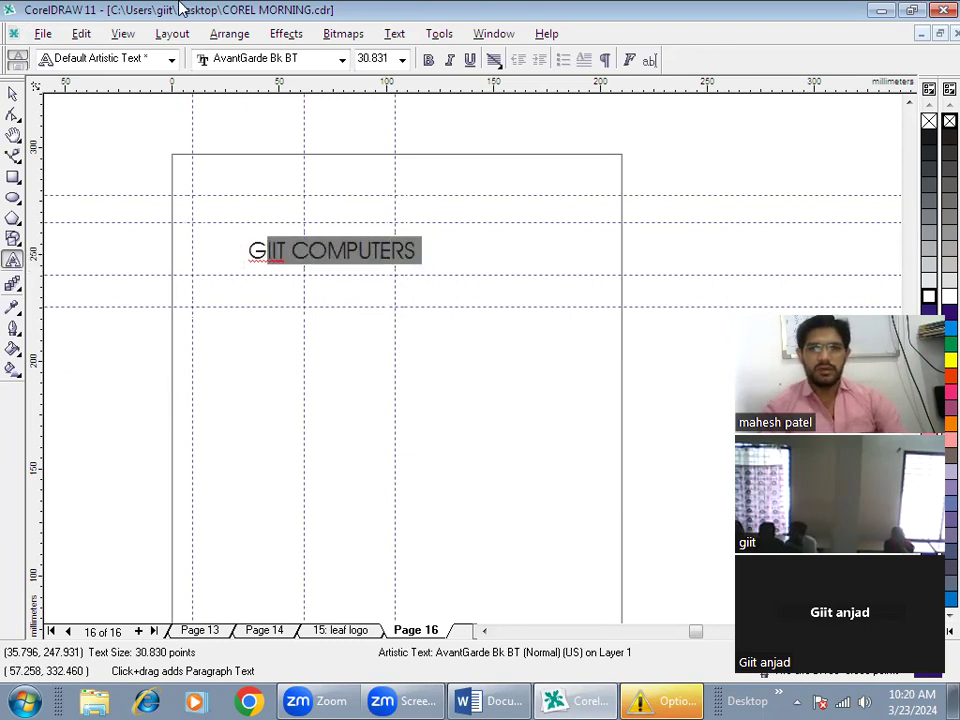
key("shift+Left")
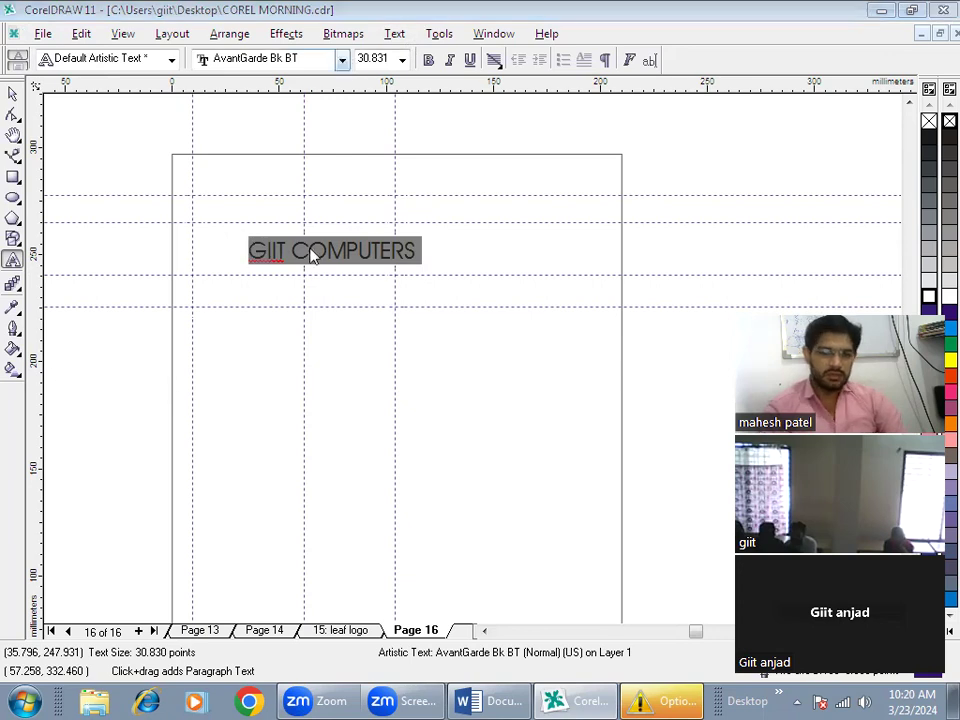
key("ctrl+shift+f")
type("Arial Black")
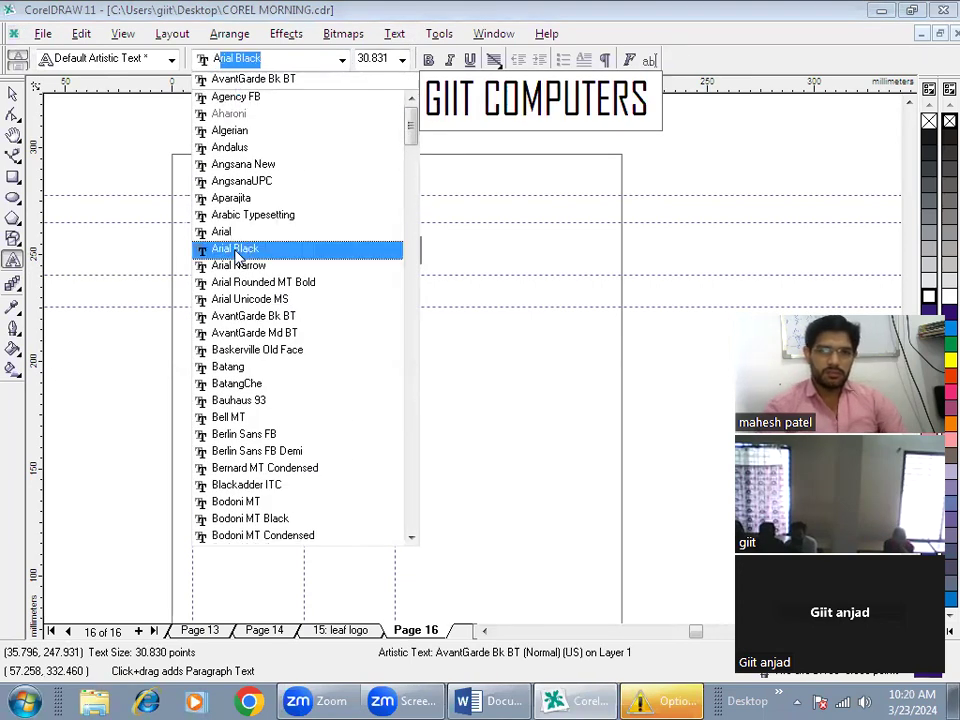
left_click(233, 249)
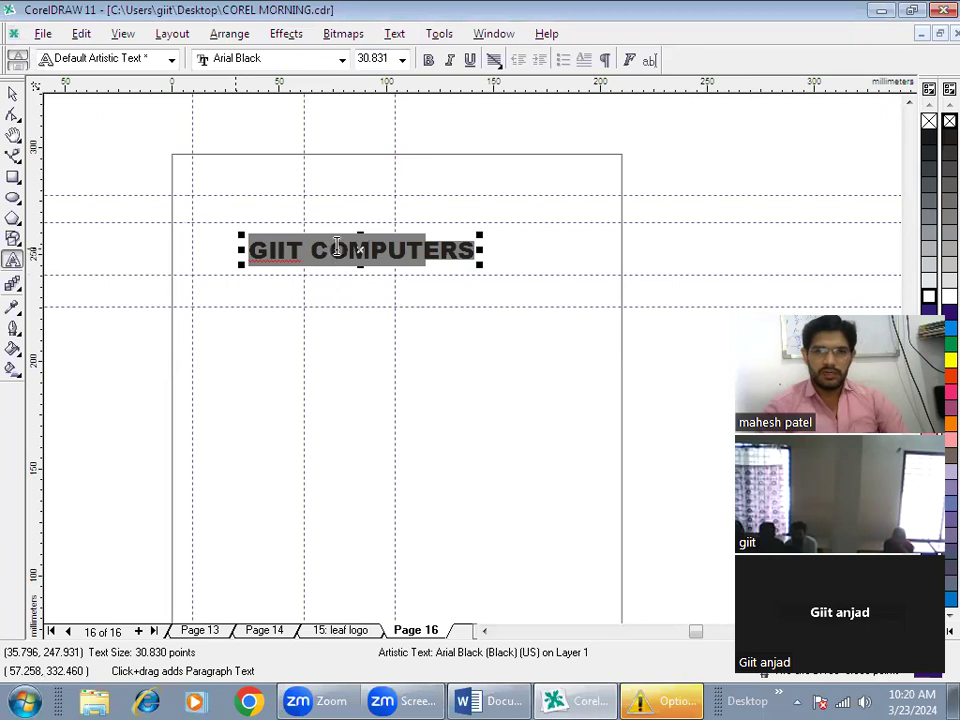
left_click_drag(361, 251, 393, 180)
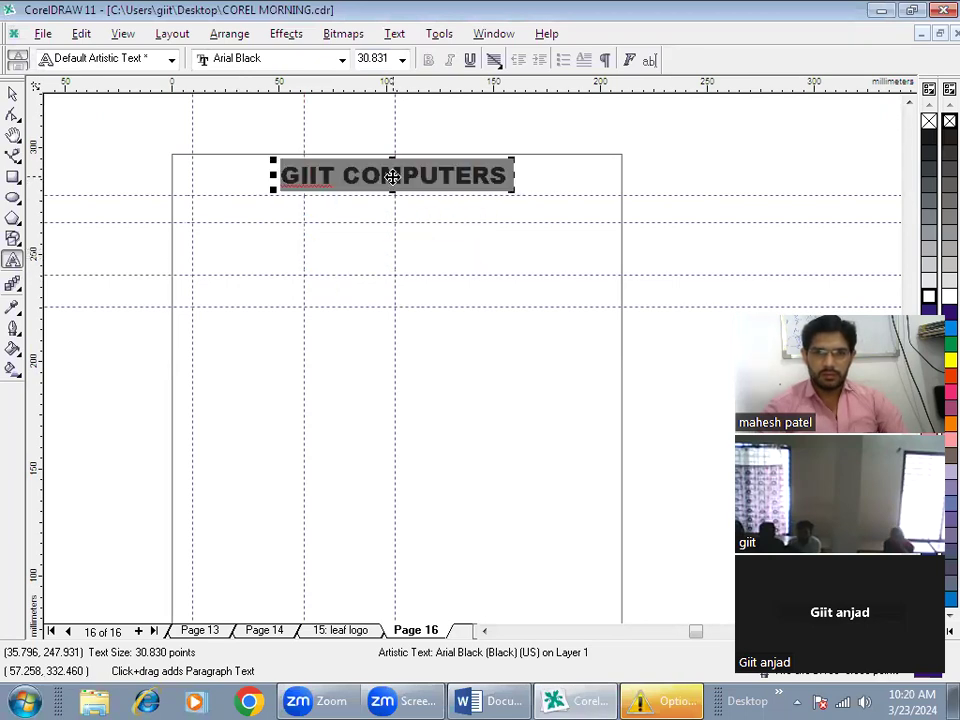
Add the artistic text "Exam" followed by a dotted blank and centre it beneath the GIIT COMPUTERS heading
left_click(337, 216)
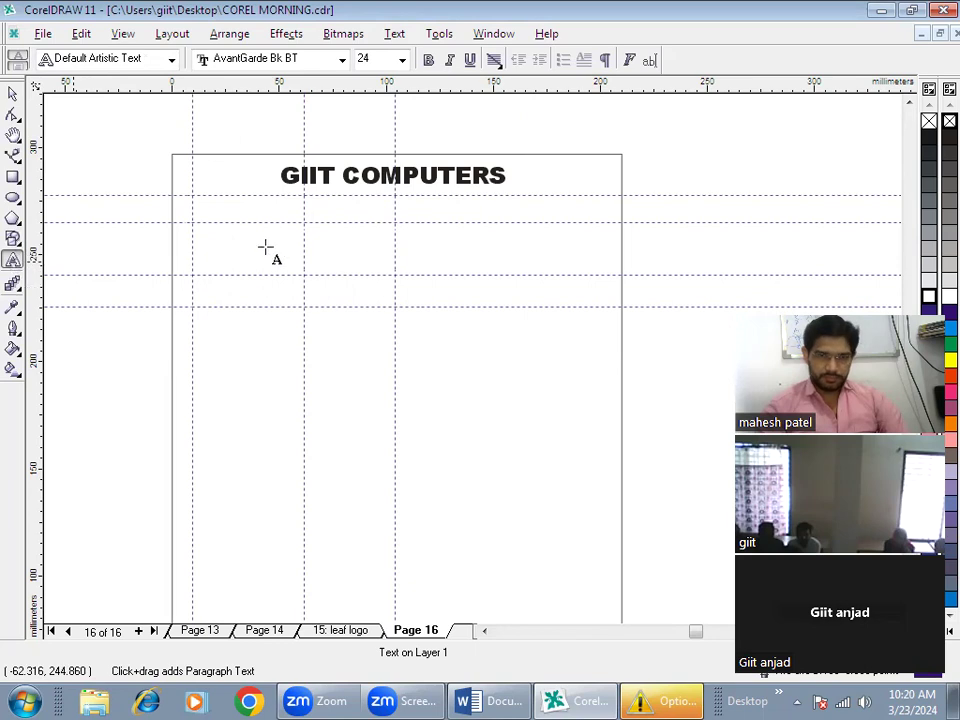
type("eX")
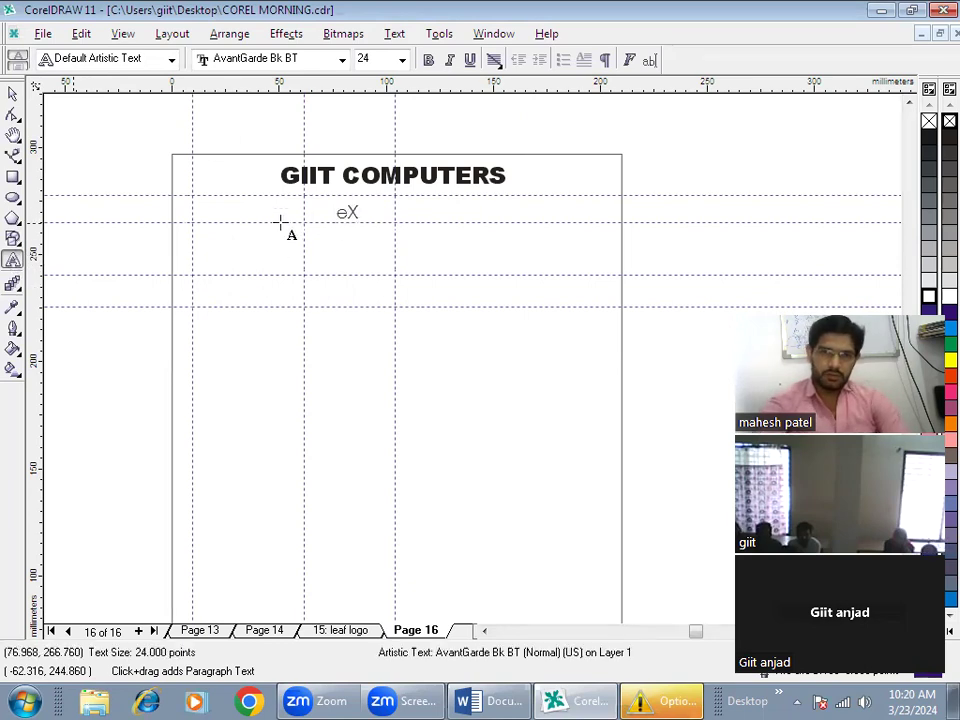
key("BackSpace")
key("BackSpace")
type("Exam")
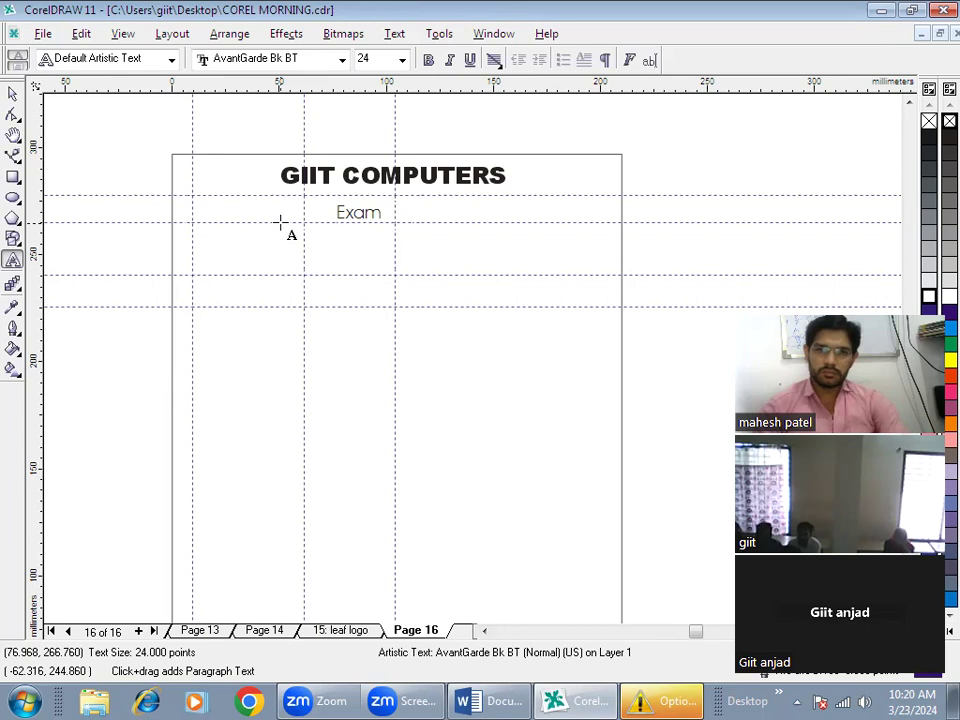
type("...................")
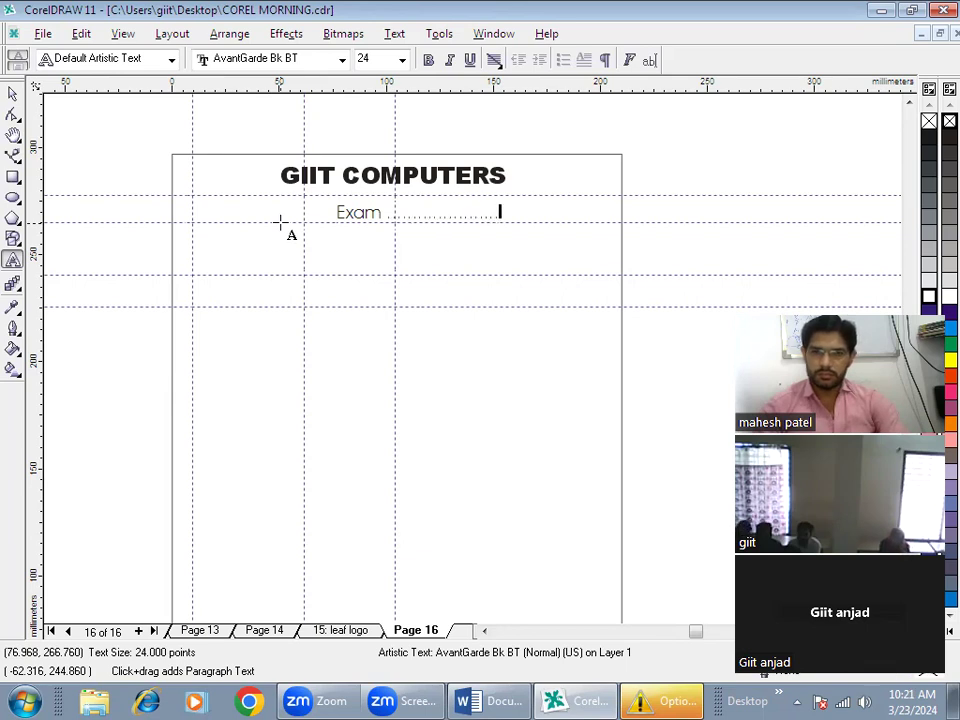
left_click(12, 93)
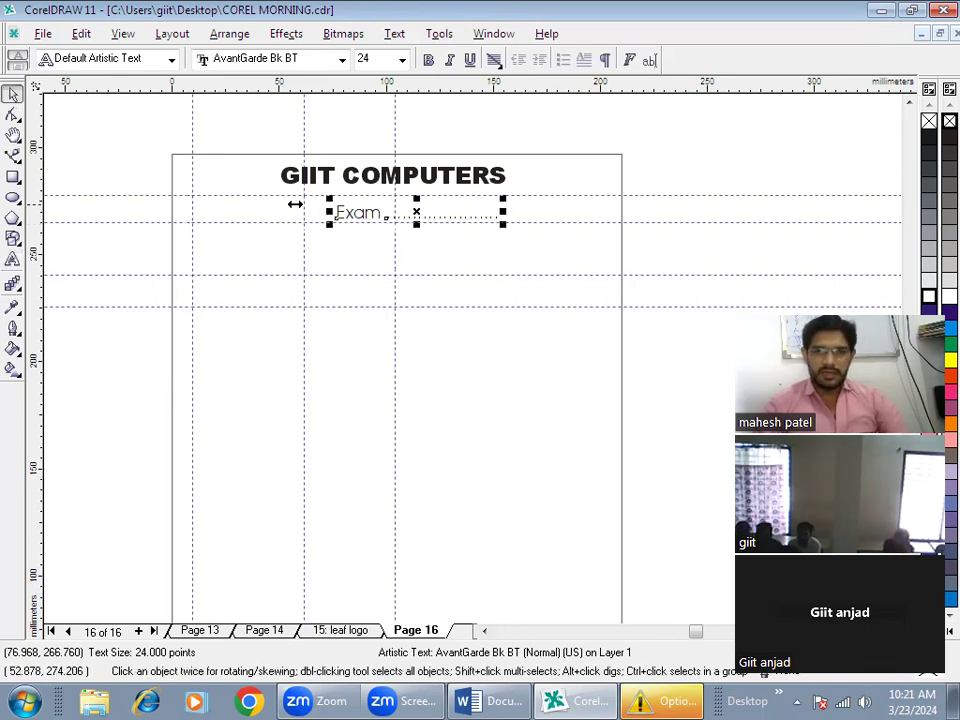
left_click_drag(360, 216, 339, 210)
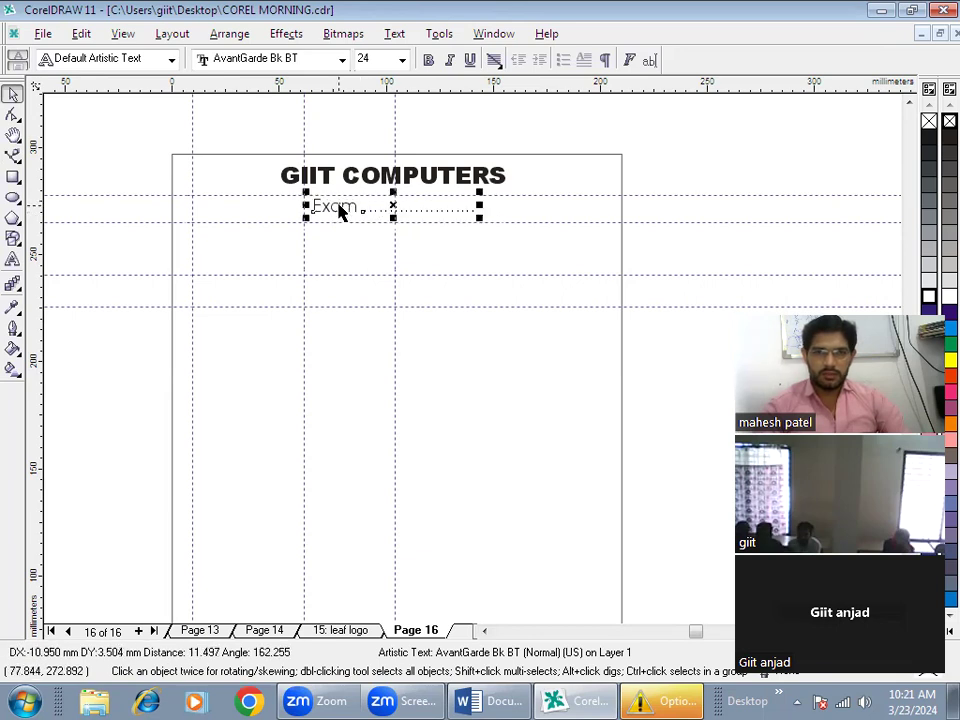
Draw a straight line about 210 mm long across the page frame along the guideline just below the Exam text
left_click(20, 158)
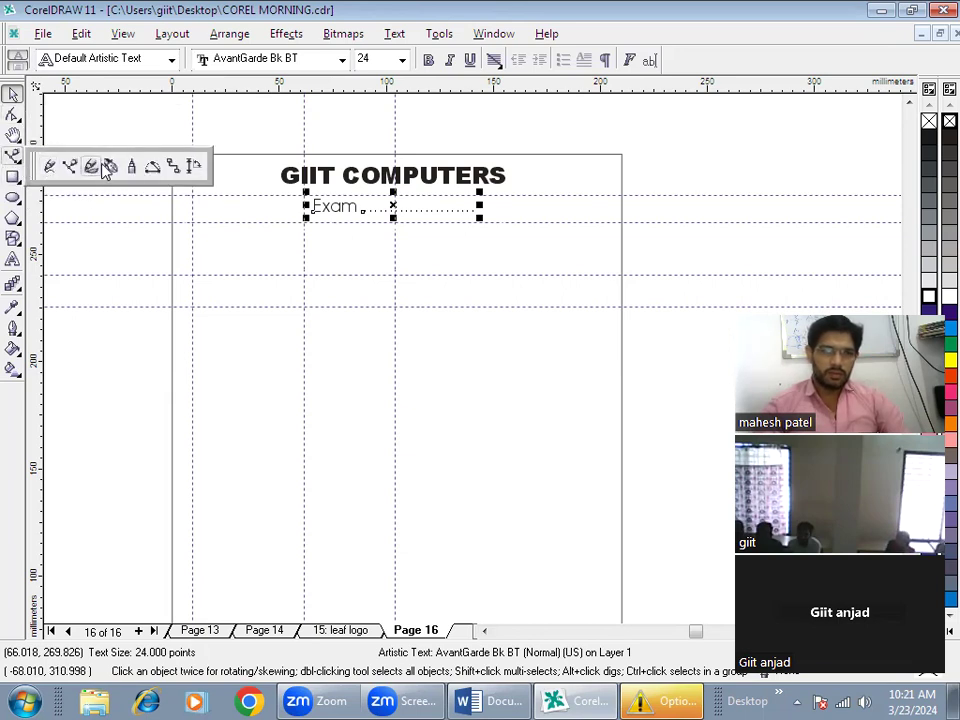
left_click(70, 125)
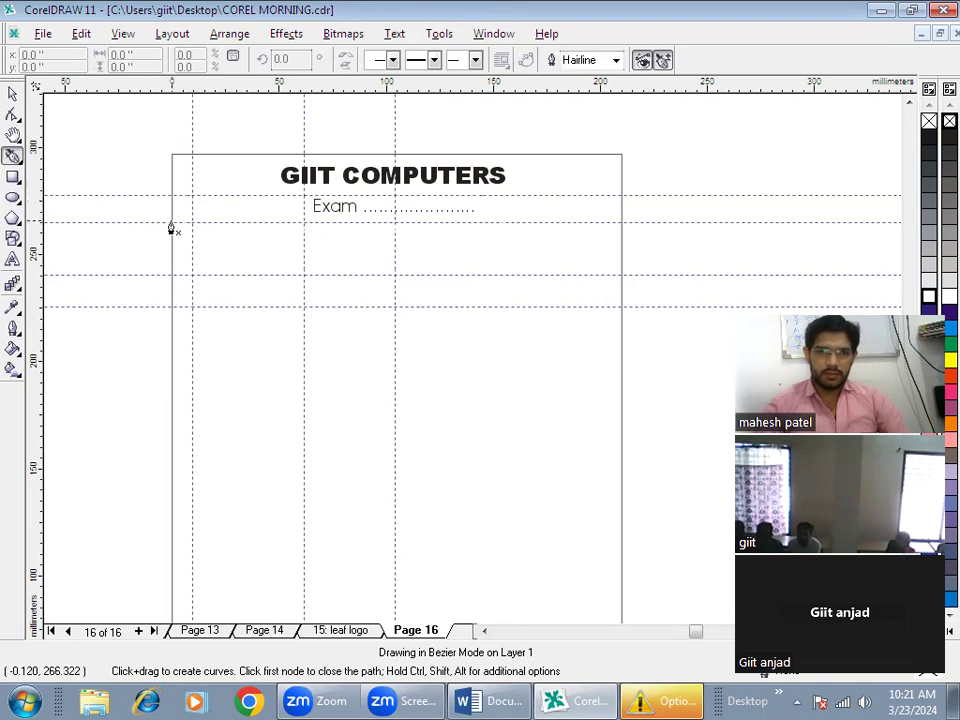
left_click_drag(171, 220, 620, 224)
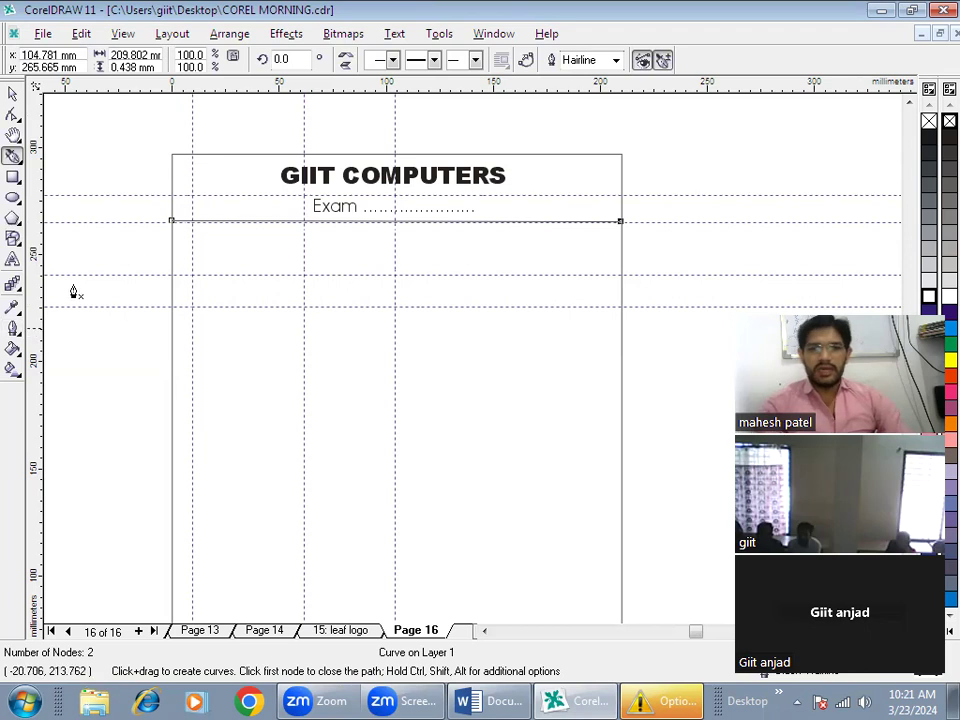
Add the artistic text "Name:-" in Arial and place it at the 10 mm vertical guideline, just above the 240 mm horizontal guideline
left_click(12, 259)
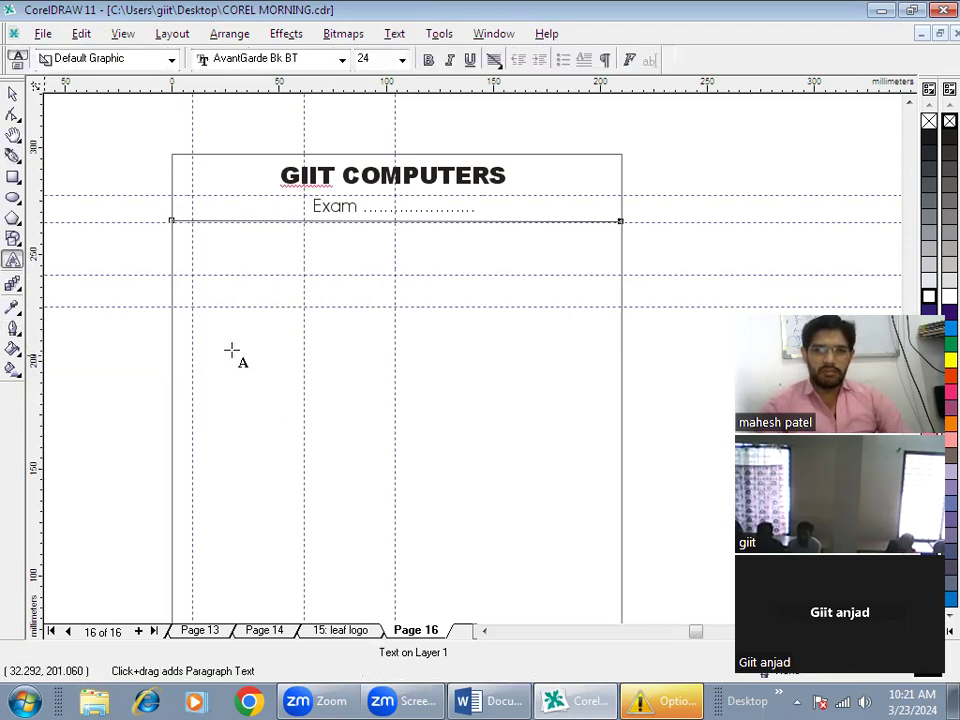
left_click(233, 347)
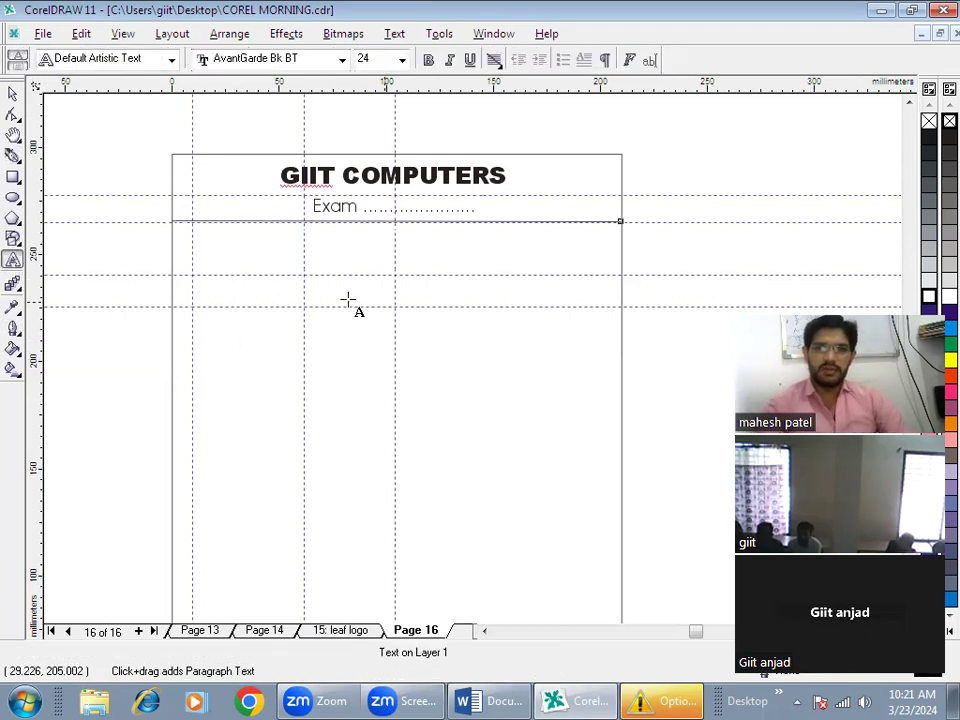
left_click(341, 60)
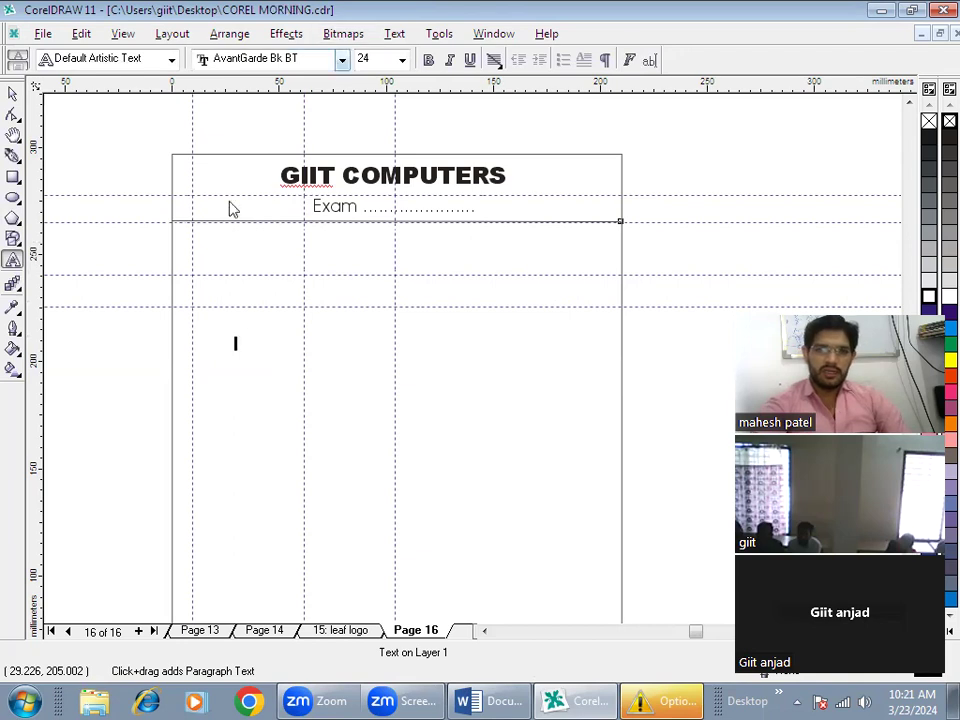
scroll(245, 218, "up", 5)
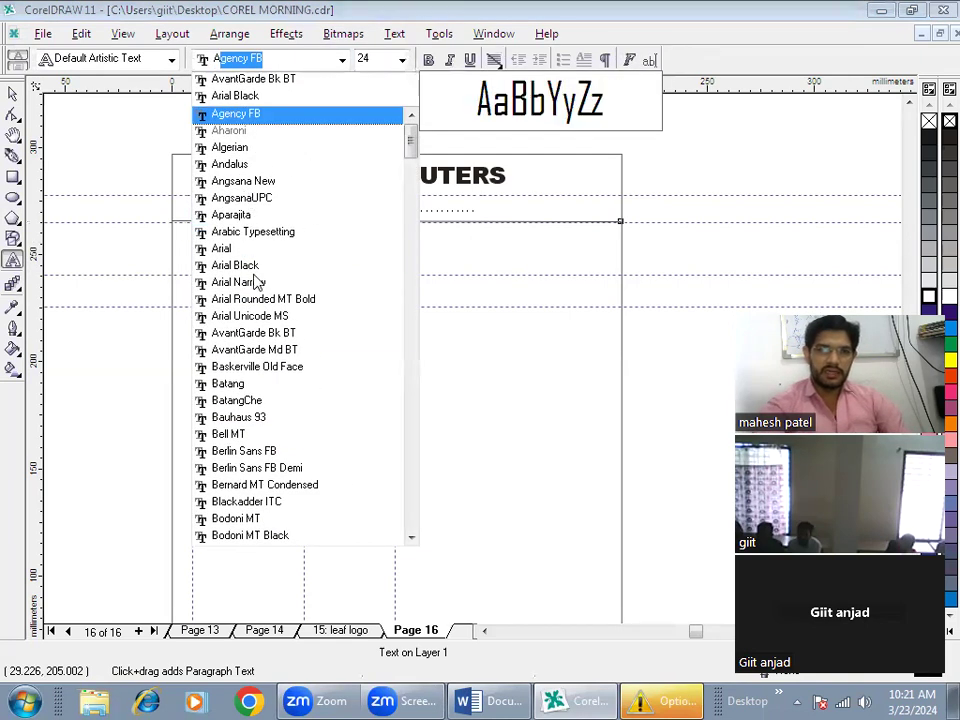
left_click(230, 249)
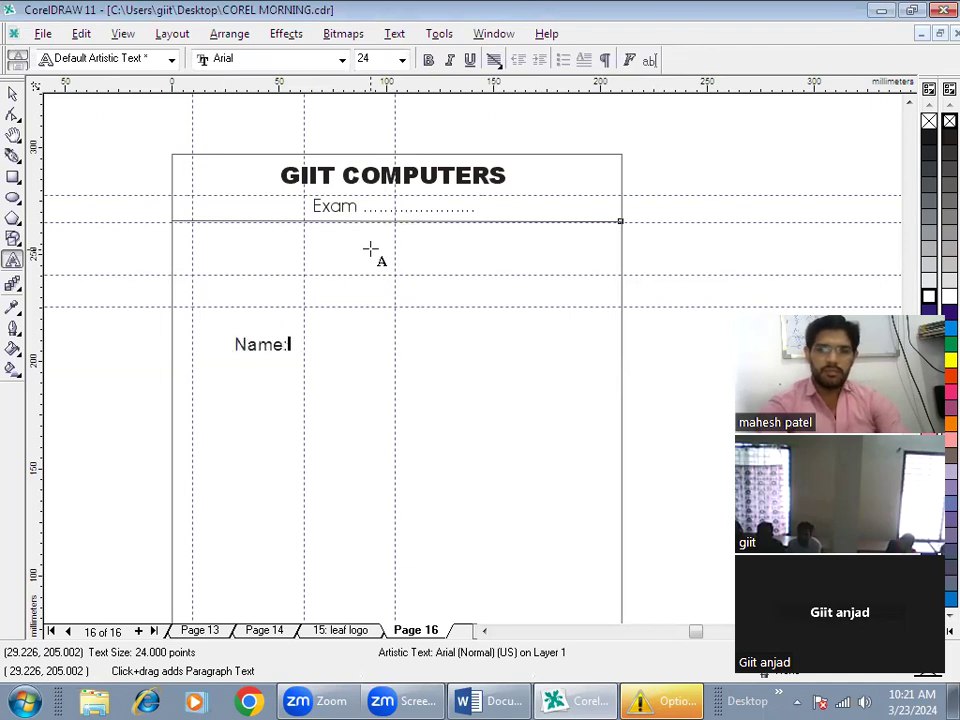
left_click_drag(262, 343, 221, 266)
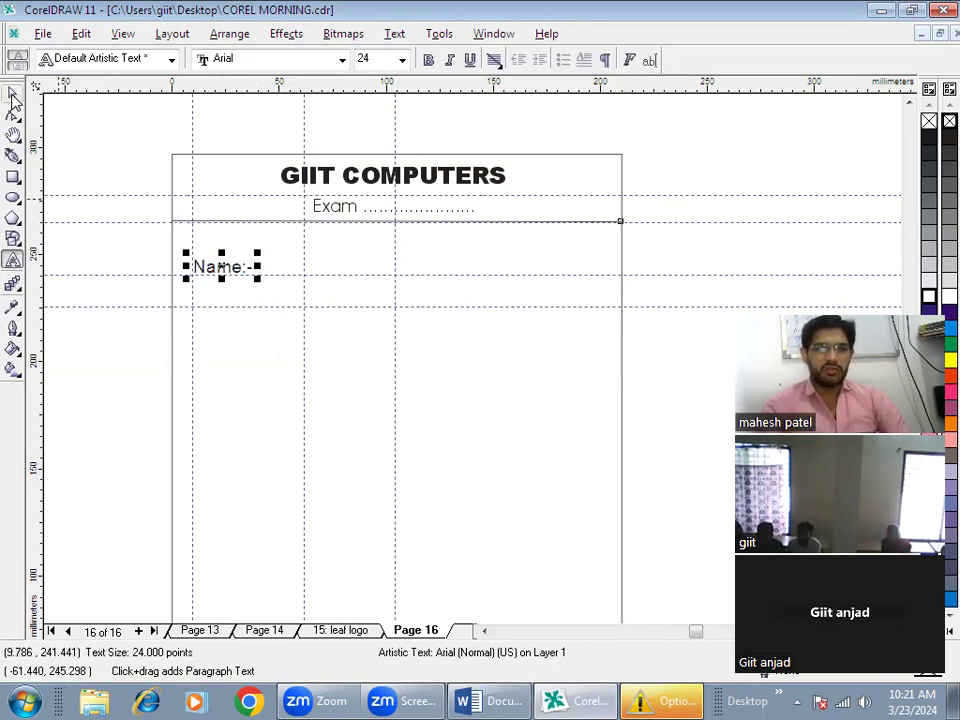
Duplicate the Name:- label and move the copy down about 15 mm to the lowest horizontal guideline
left_click(12, 95)
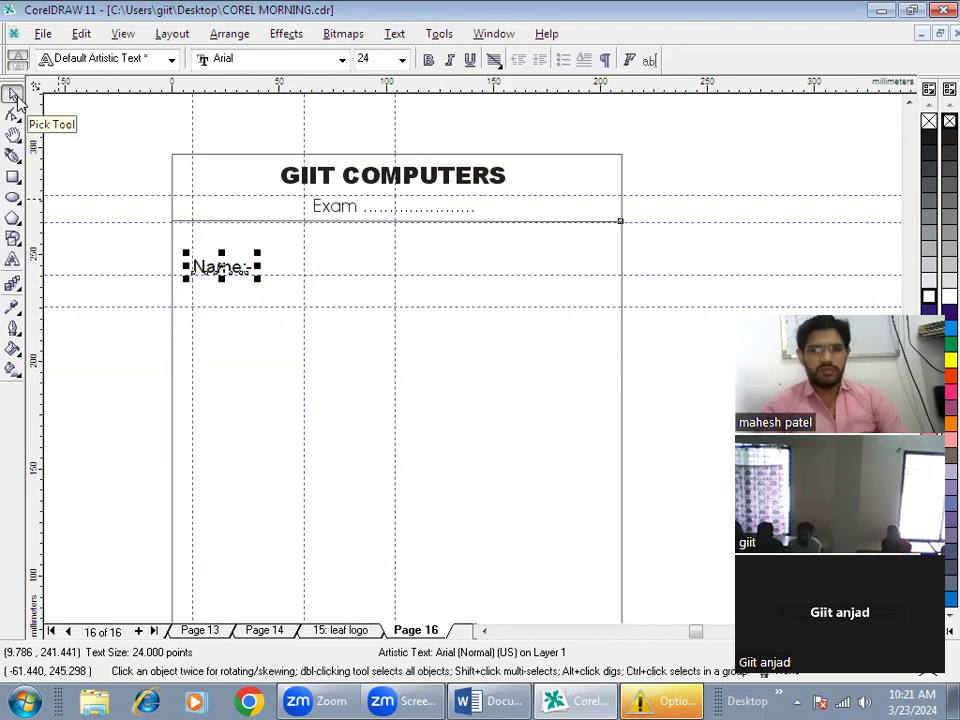
key("plus")
key("Down")
key("Down")
key("Down")
key("Down")
key("Down")
key("Down")
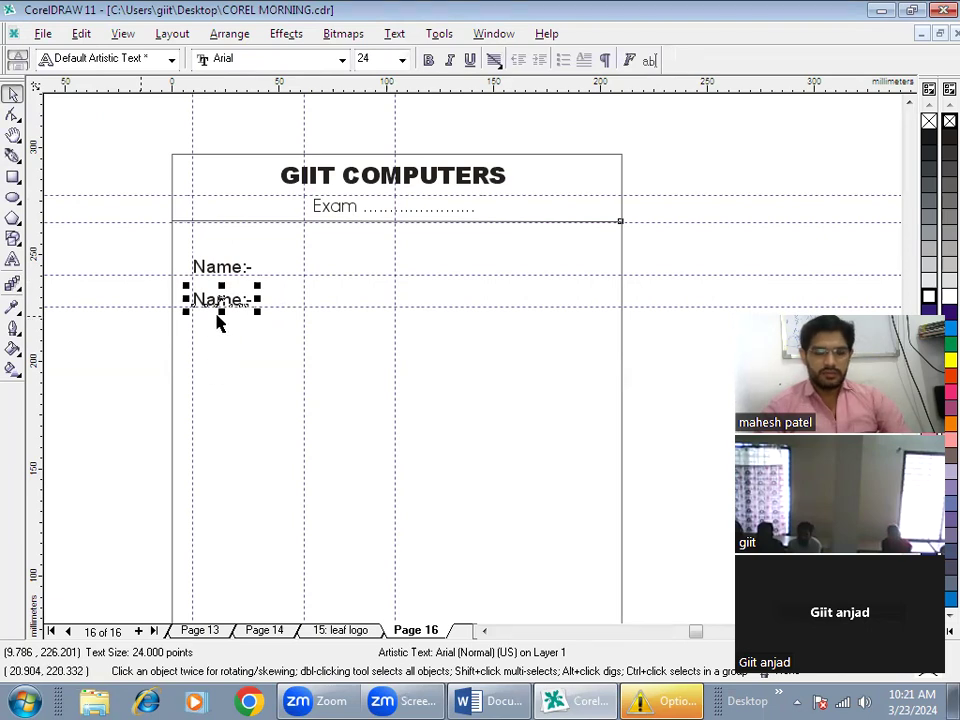
Change the text of the lower Name:- copy to "Father:-"
left_click(217, 300)
left_click(232, 302)
key("F8")
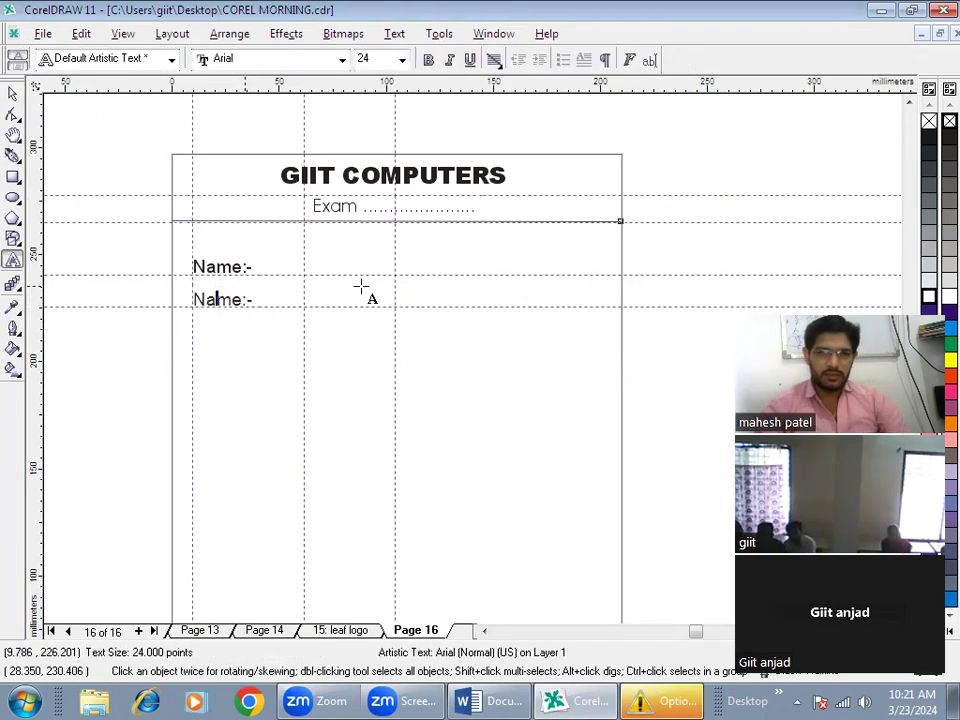
type("Father")
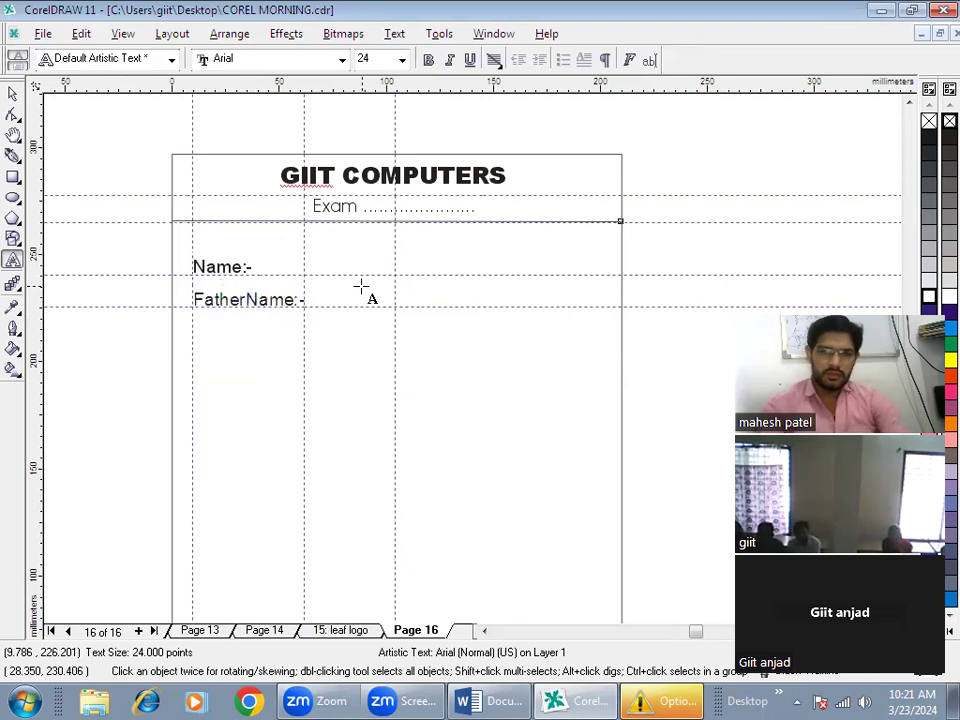
key("Delete")
key("Delete")
key("Delete")
key("Delete")
key("Delete")
type(":")
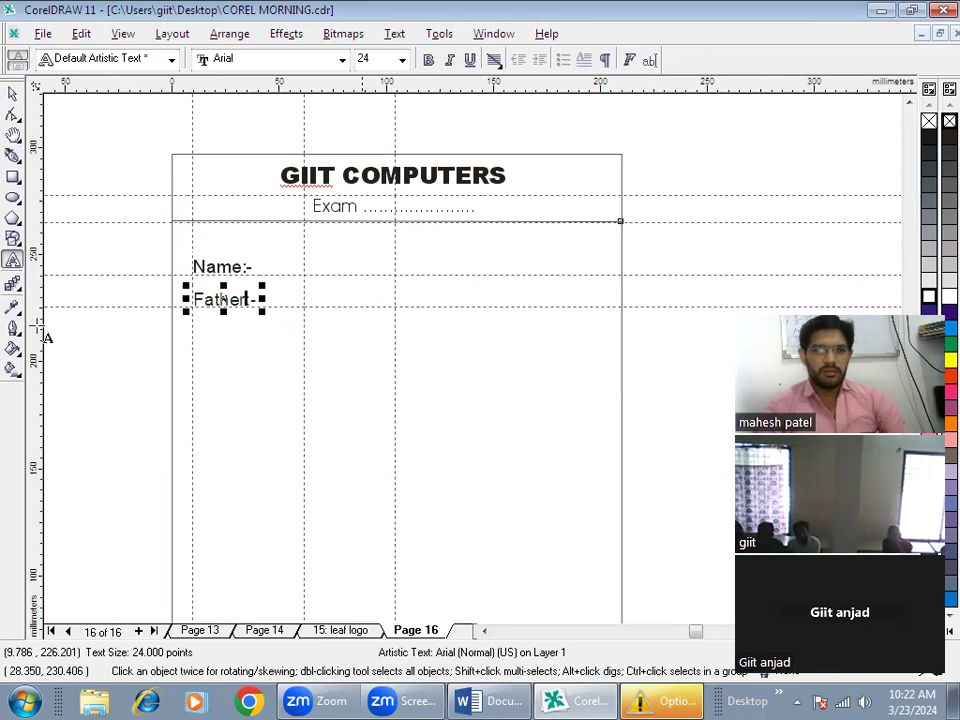
Duplicate the Father:- label about 13 mm straight below the original
left_click(13, 93)
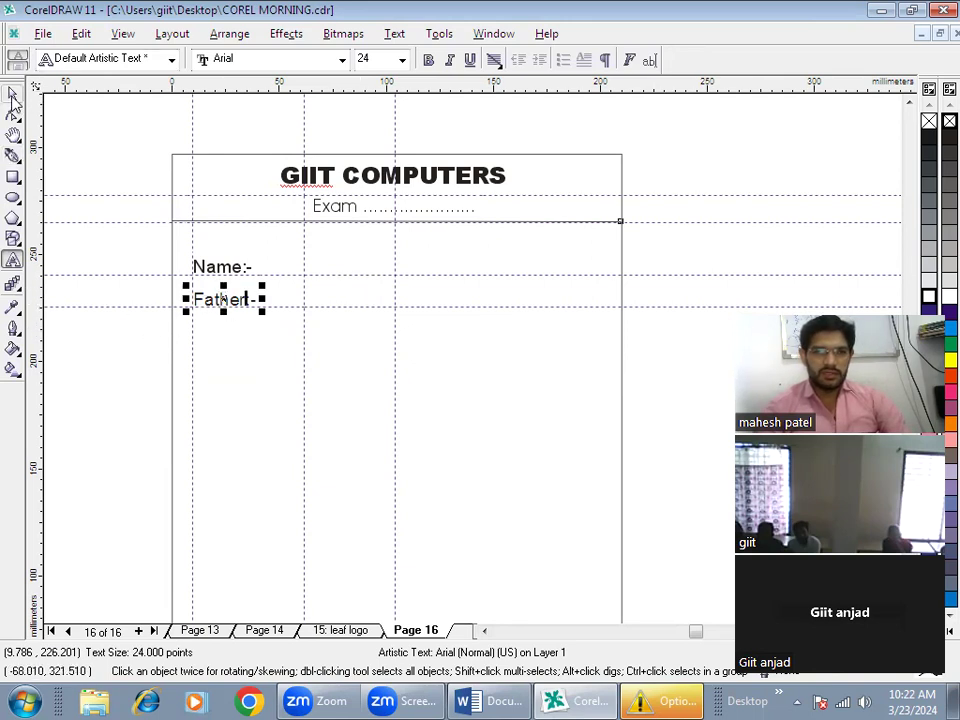
left_click(222, 300)
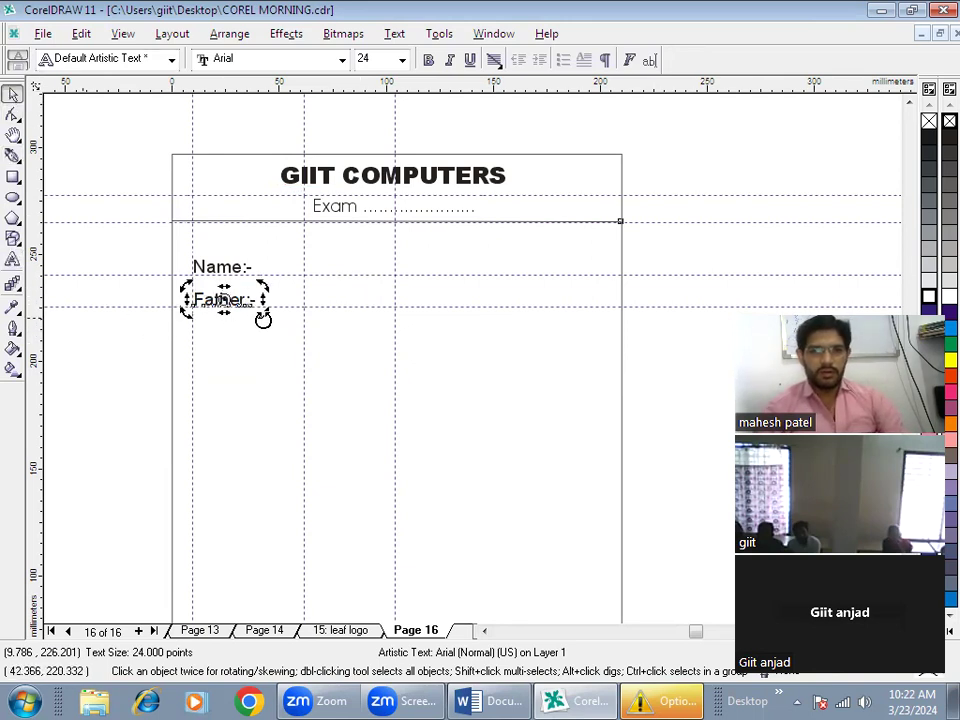
left_click_drag(222, 300, 222, 327)
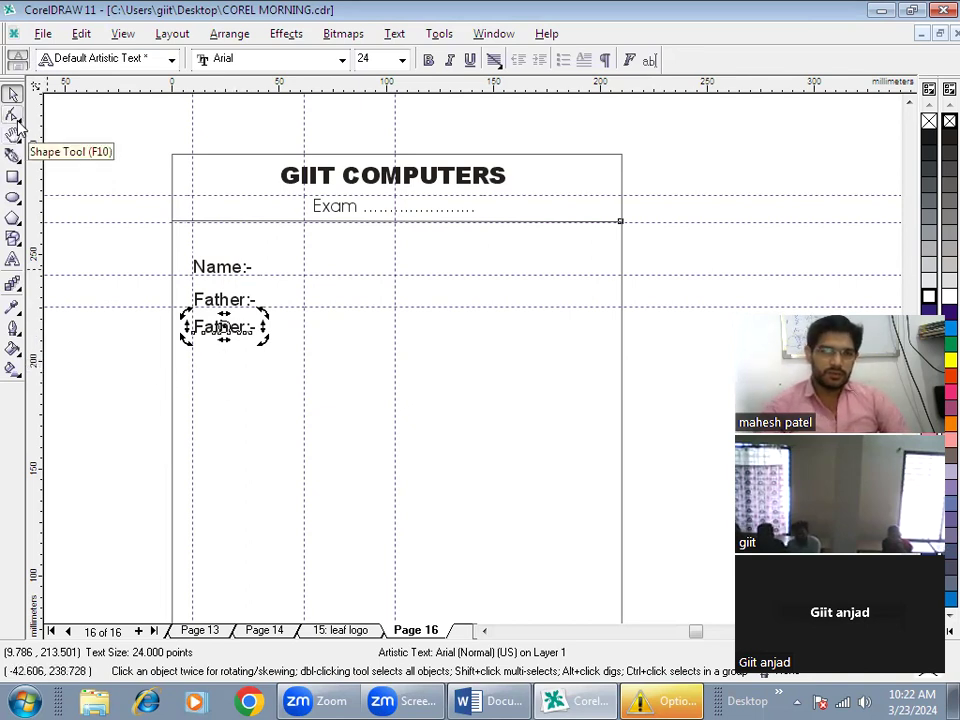
Change the text of the lower Father:- copy to "Village:-"
key("F8")
left_click(212, 326)
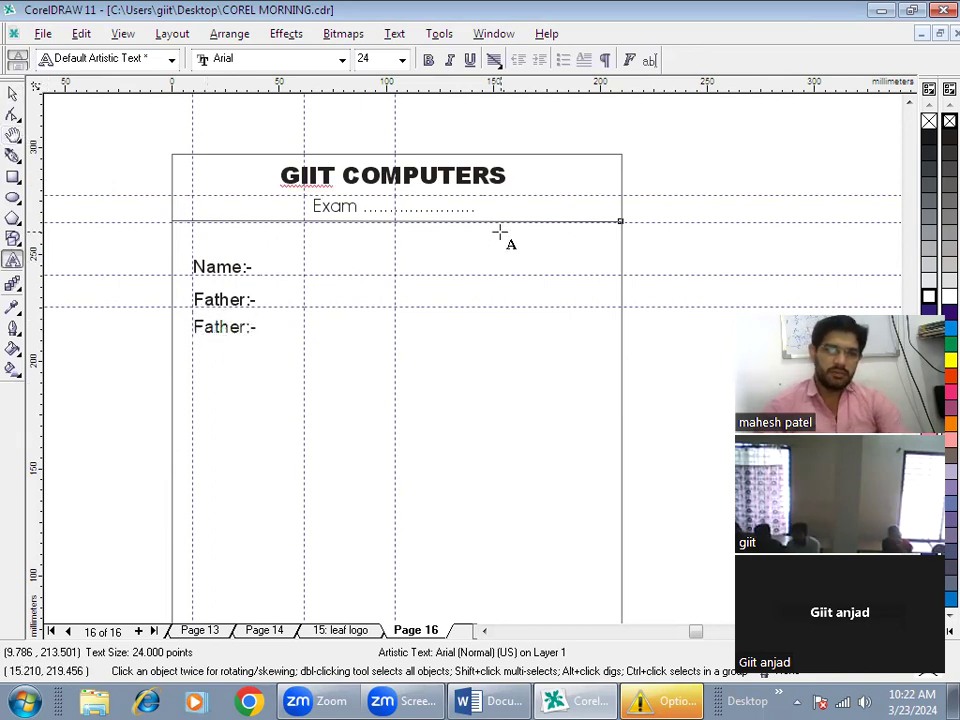
type("V")
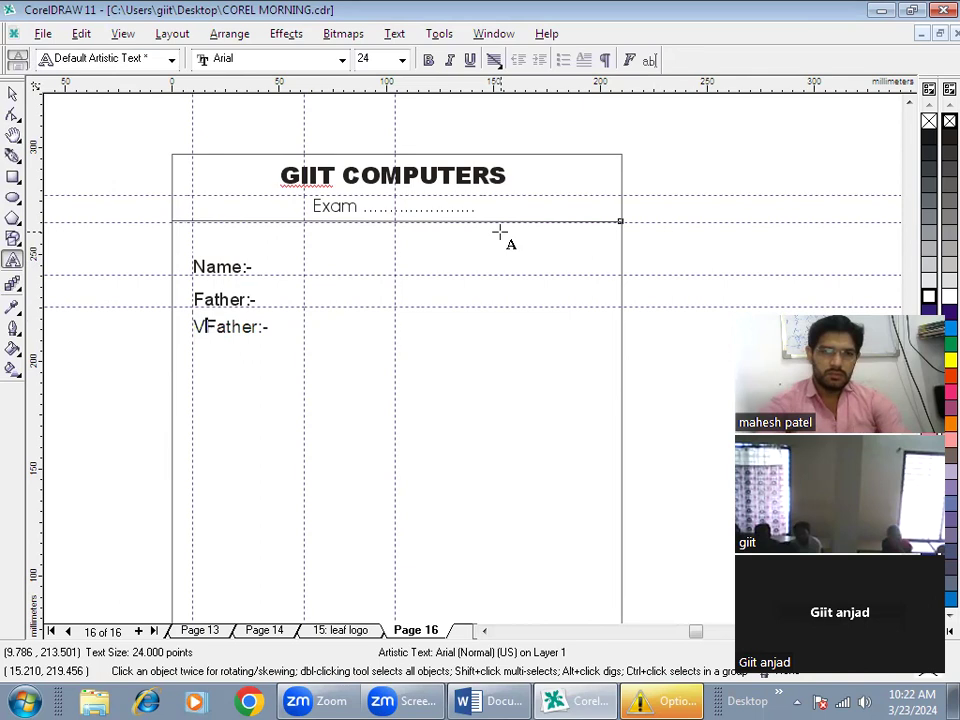
type("illage")
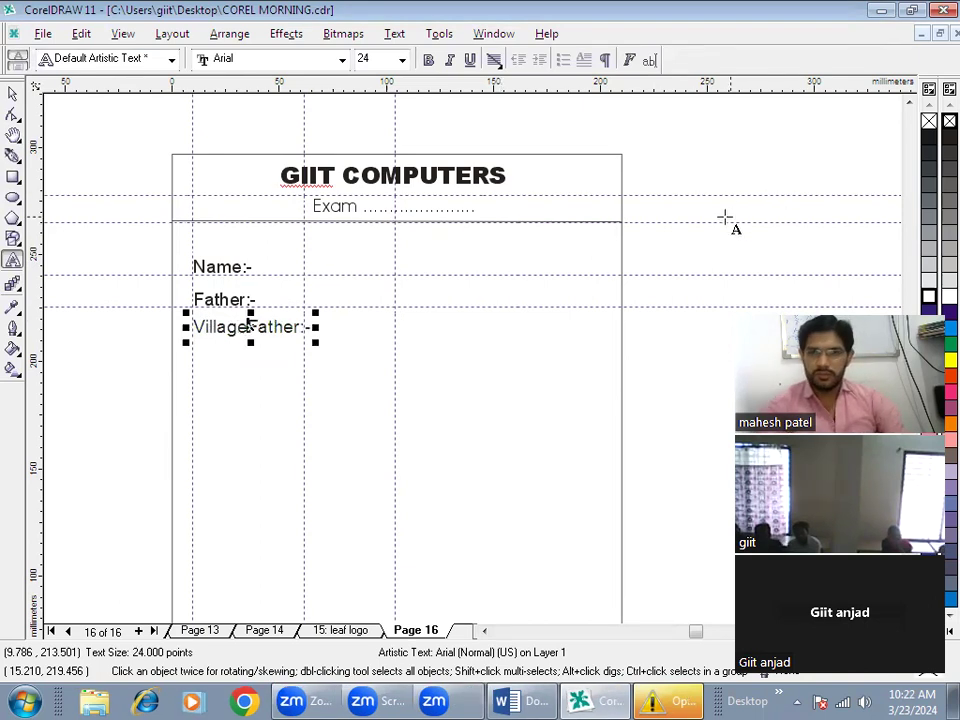
key("Delete")
key("Delete")
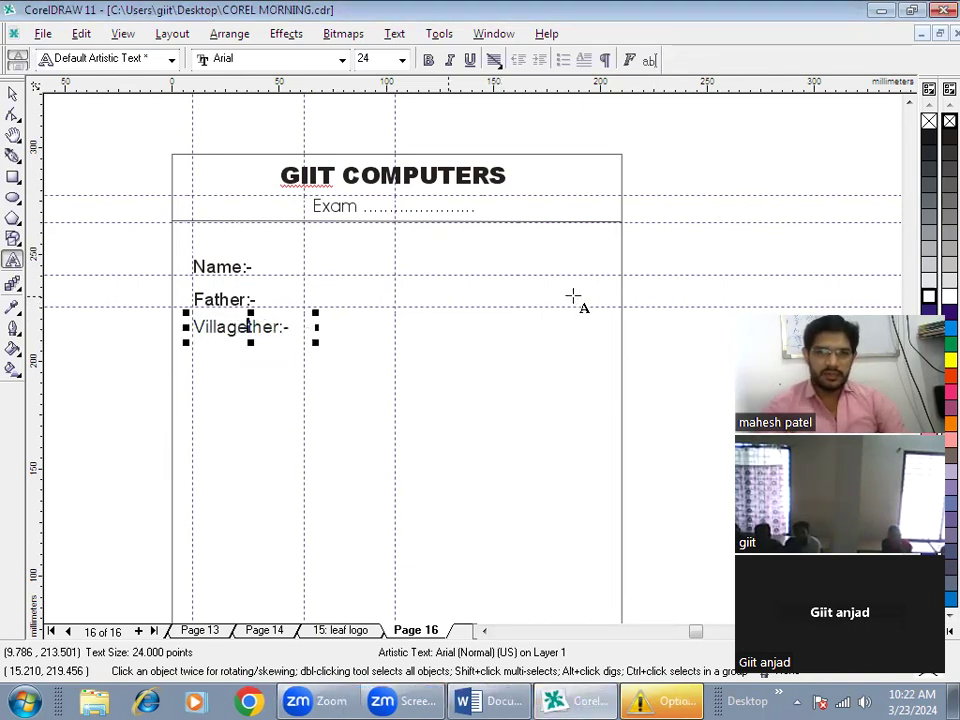
key("Delete")
key("Delete")
key("Delete")
key("Delete")
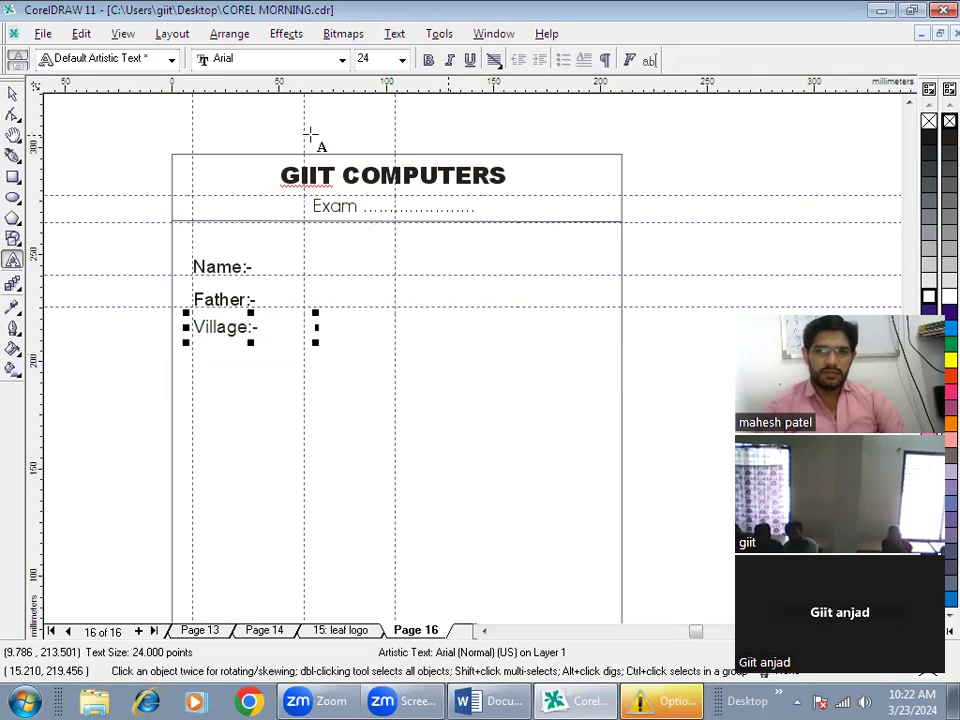
Move the middle vertical guideline to about 51 mm
key("Escape")
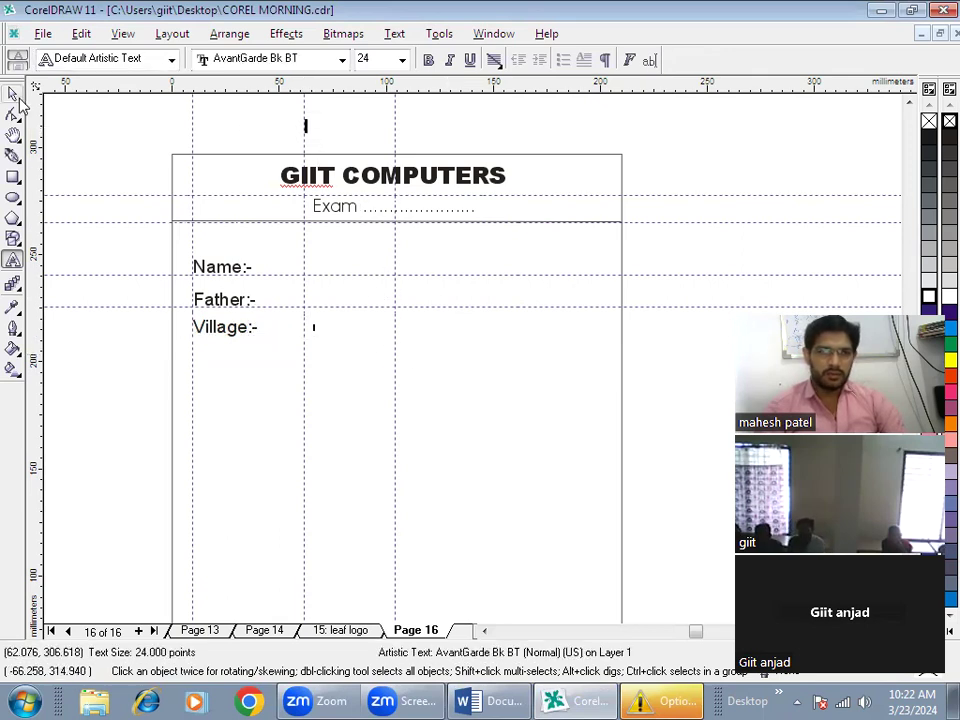
key("space")
left_click_drag(303, 114, 278, 114)
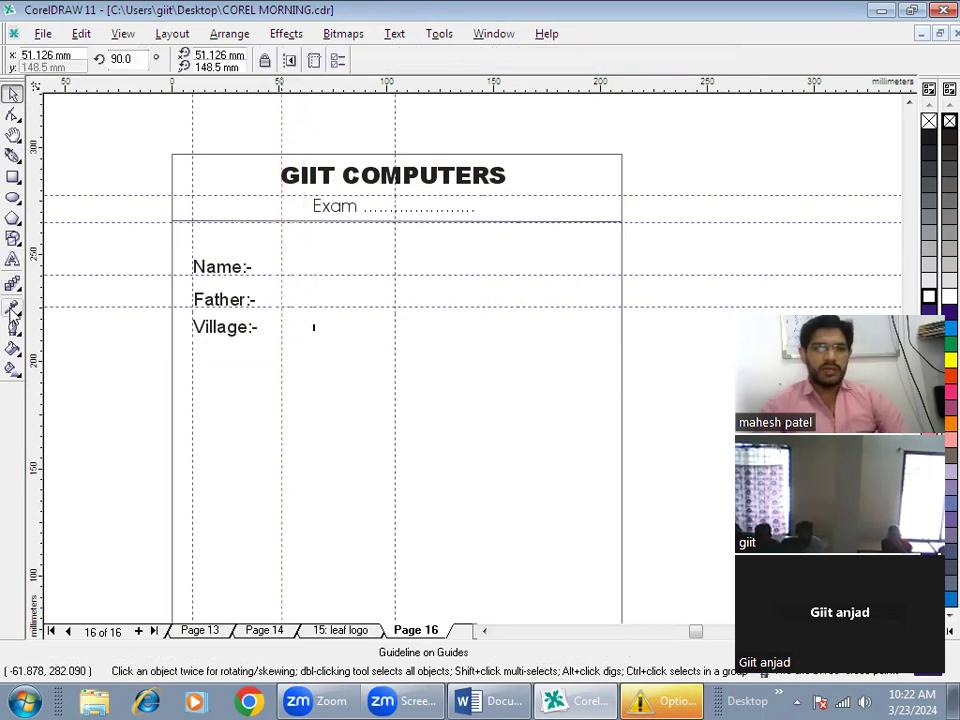
Draw a rectangle about 9.6 by 10 mm and place it beside the Name:- label at the middle vertical guideline
left_click(13, 177)
left_click_drag(307, 369, 326, 391)
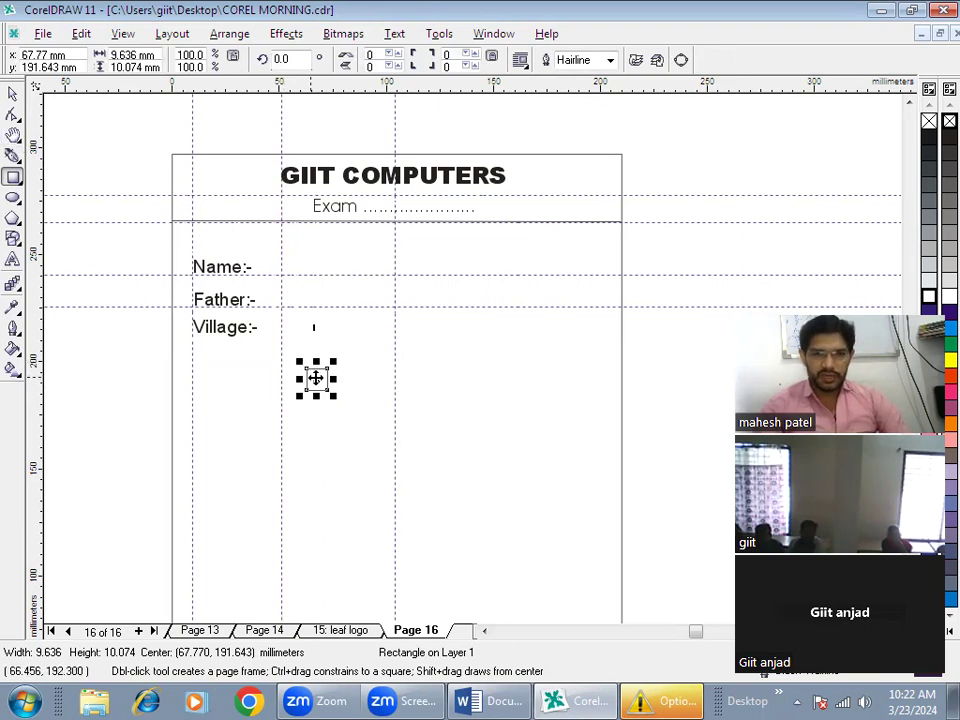
left_click_drag(316, 377, 289, 264)
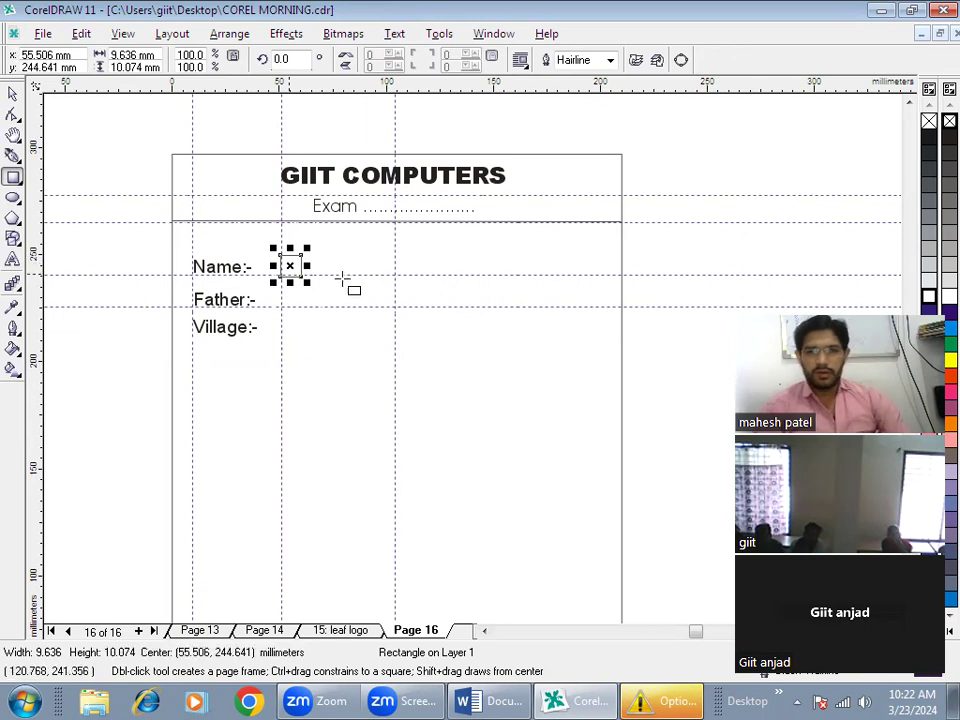
key("space")
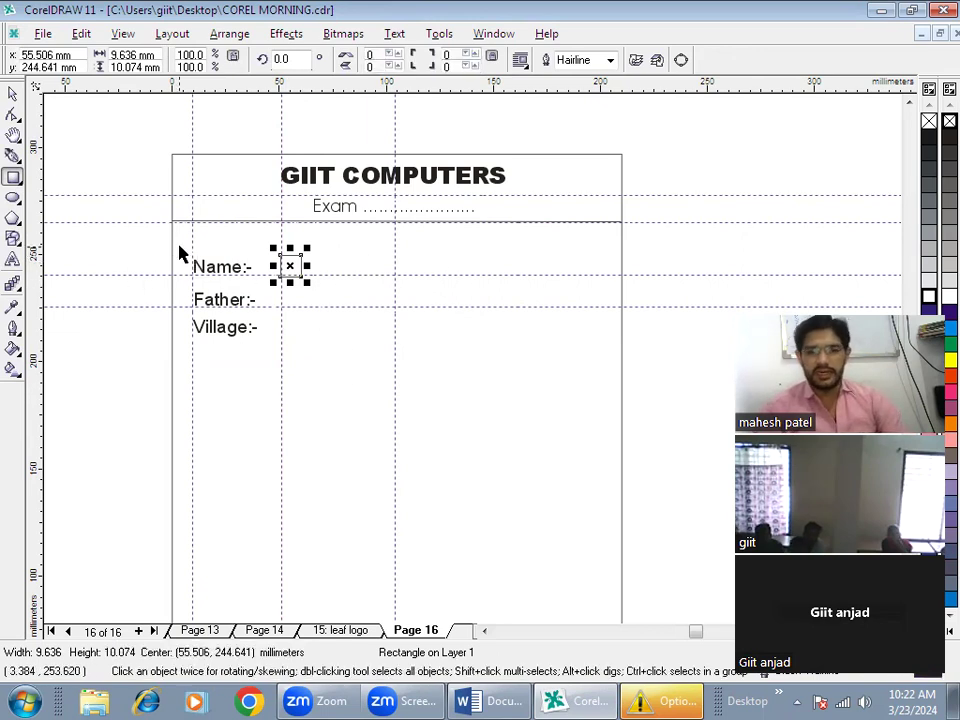
Duplicate the small box about 99 mm to the right along the Name:- row, nudged about 1 mm higher
key("KP_Add")
key("Right")
key("Right")
key("Right")
key("Right")
key("Right")
key("Right")
key("Right")
key("Right")
key("Right")
key("Right")
key("Right")
key("Right")
key("Right")
key("Right")
key("Right")
key("Right")
key("Right")
key("Right")
key("Right")
key("Right")
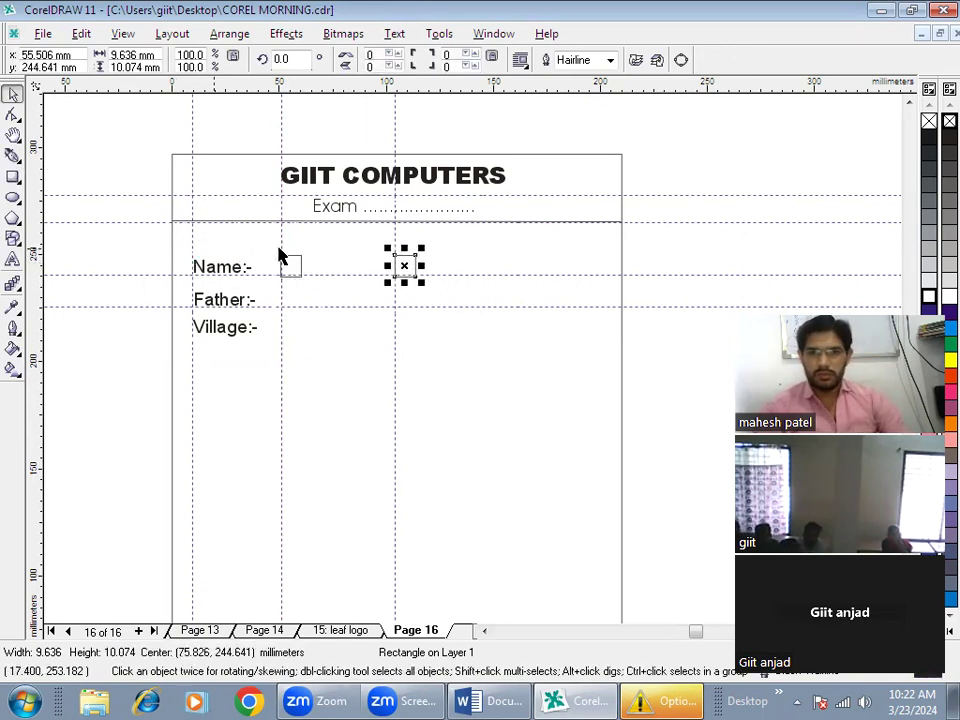
key("Right")
key("Right")
key("Right")
key("Right")
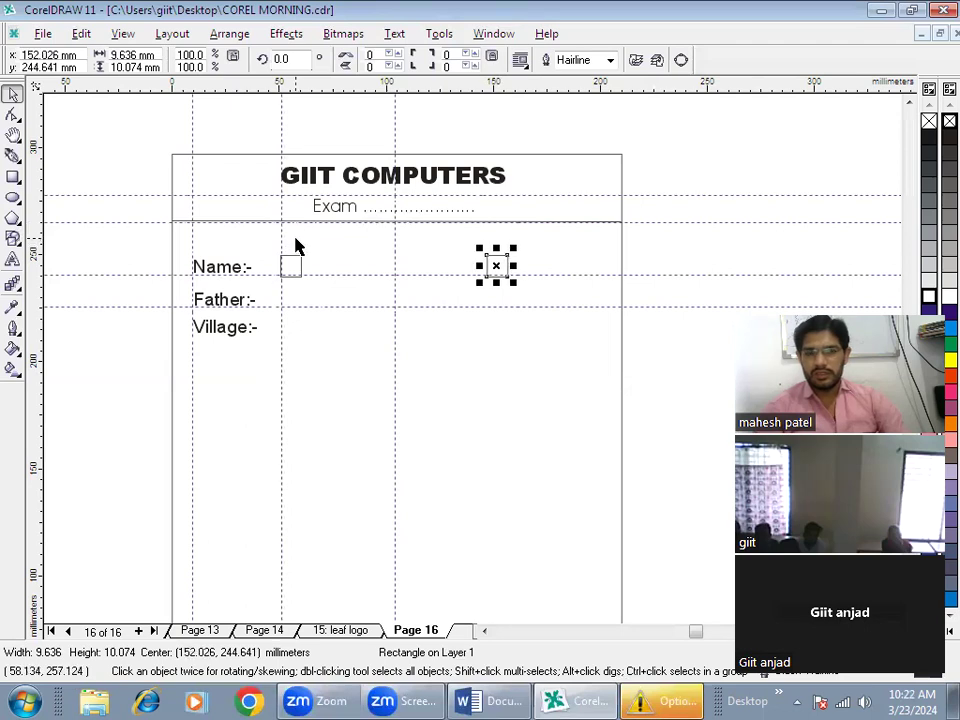
key("Up")
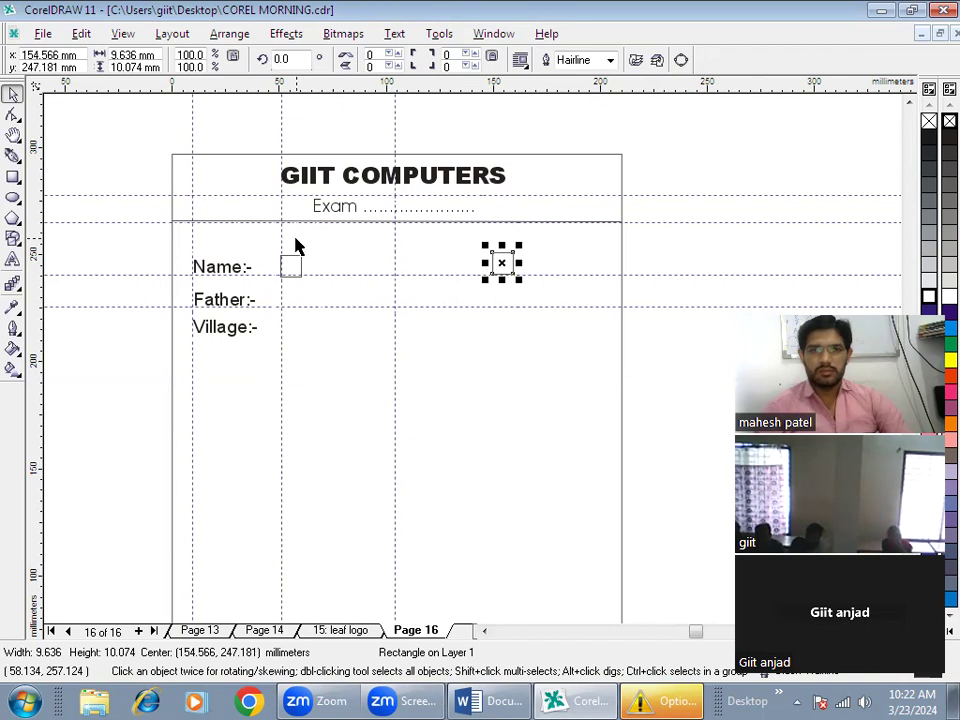
key("Down")
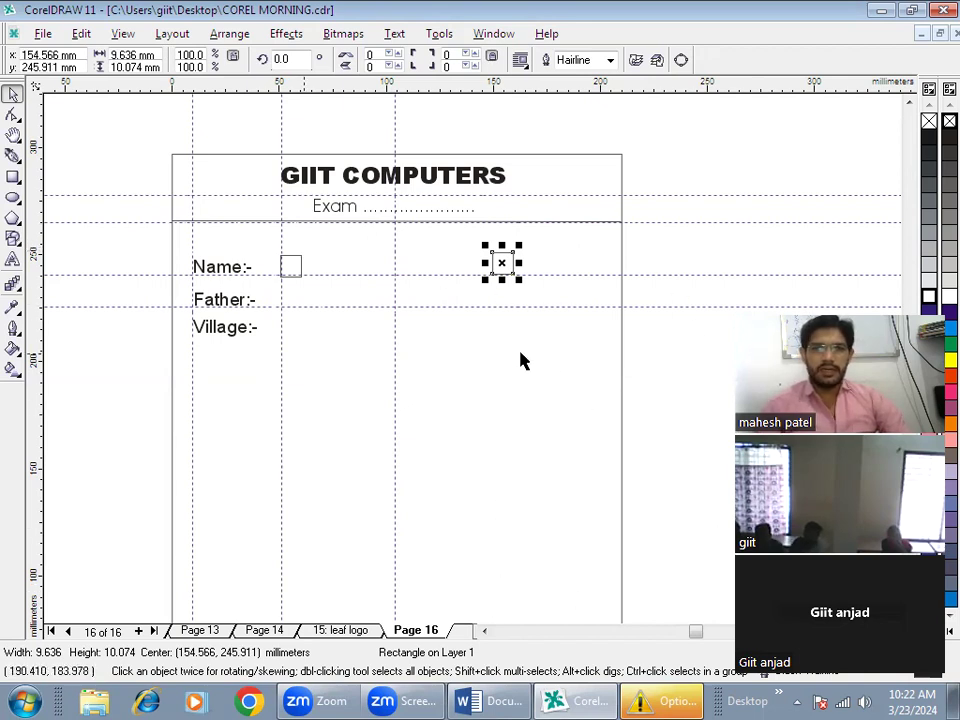
Blend the two boxes in the Name:- row and set the blend to 8 steps
left_click(12, 284)
left_click_drag(501, 265, 292, 267)
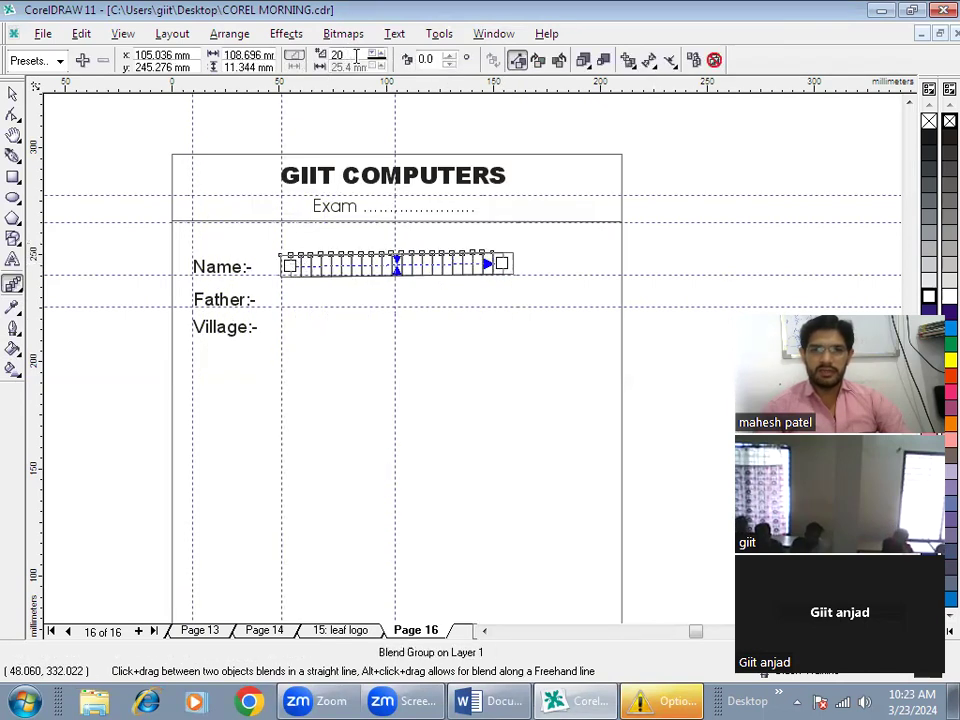
left_click(373, 62)
left_click(373, 62)
left_click(373, 62)
left_click(373, 61)
left_click(373, 61)
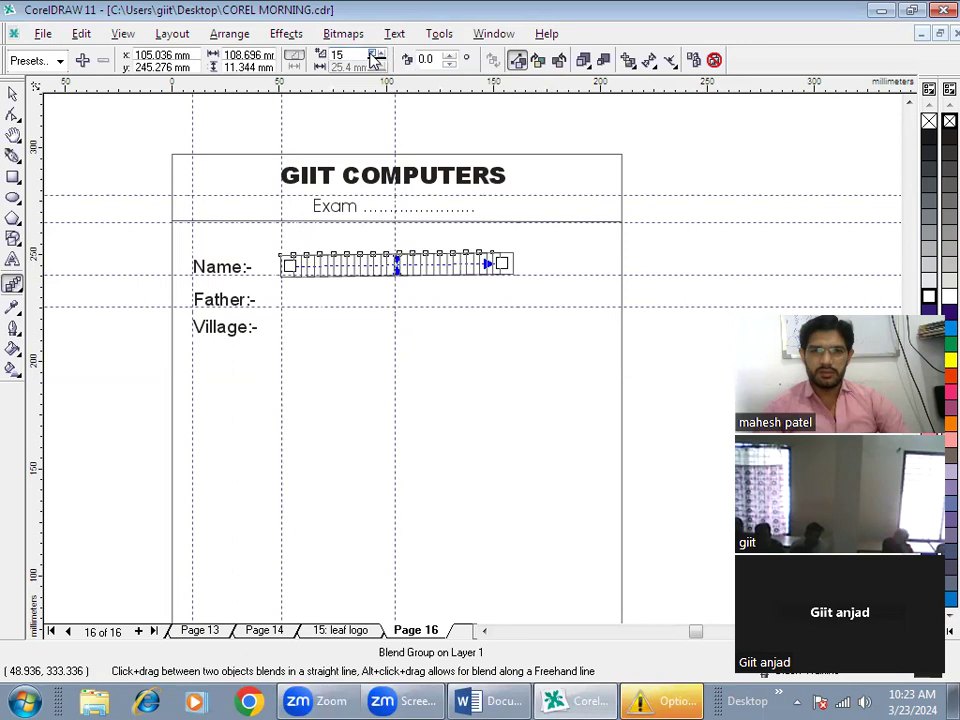
left_click(373, 61)
left_click(373, 61)
left_click(373, 61)
left_click(373, 61)
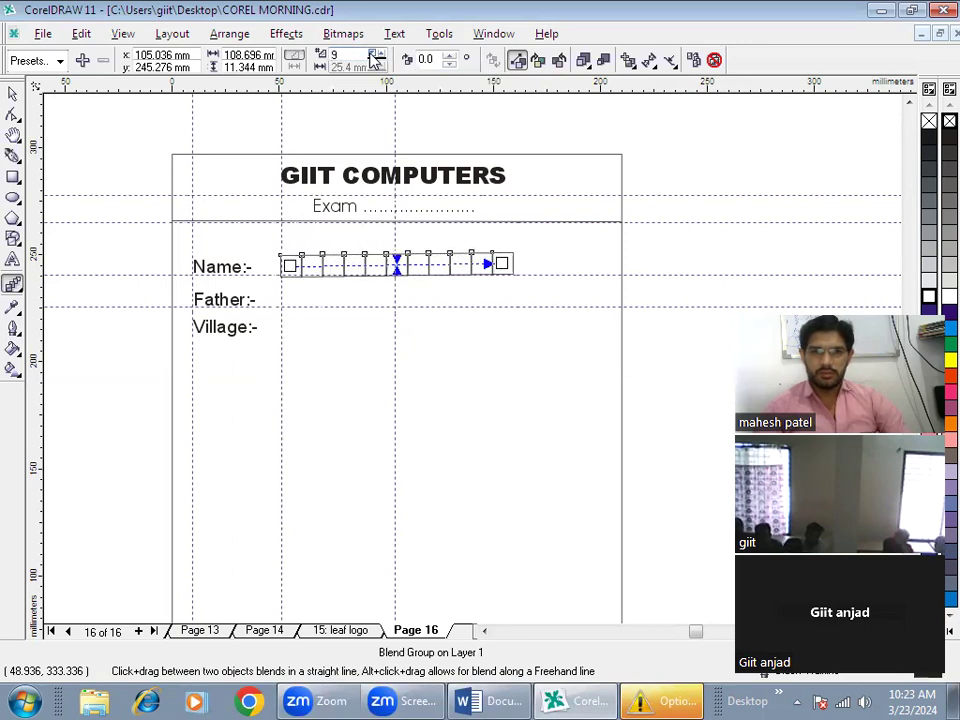
left_click(373, 61)
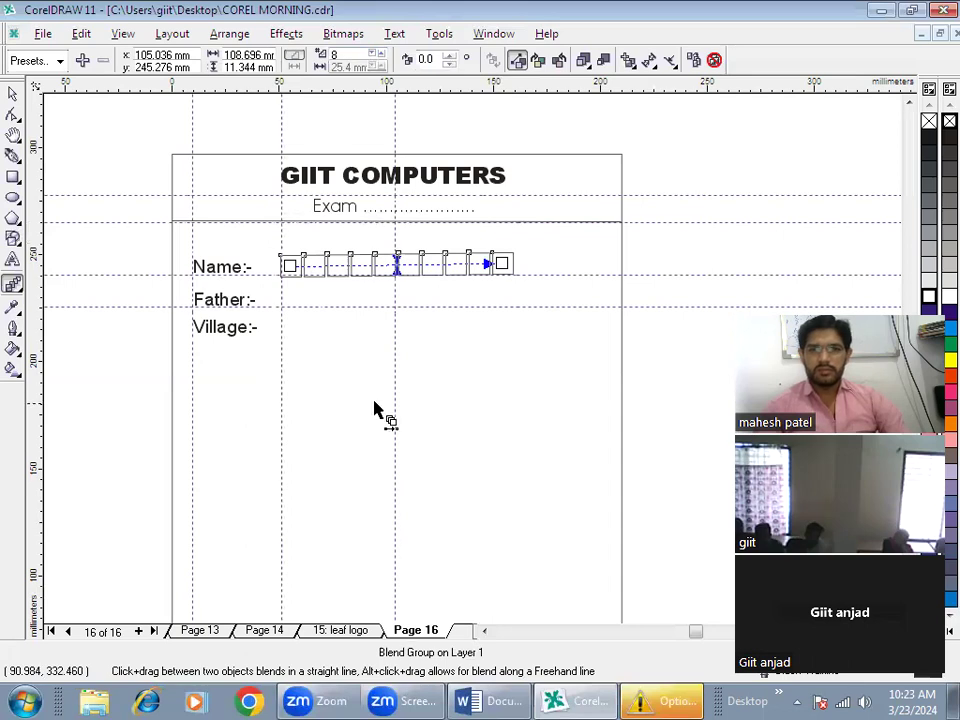
left_click(445, 537)
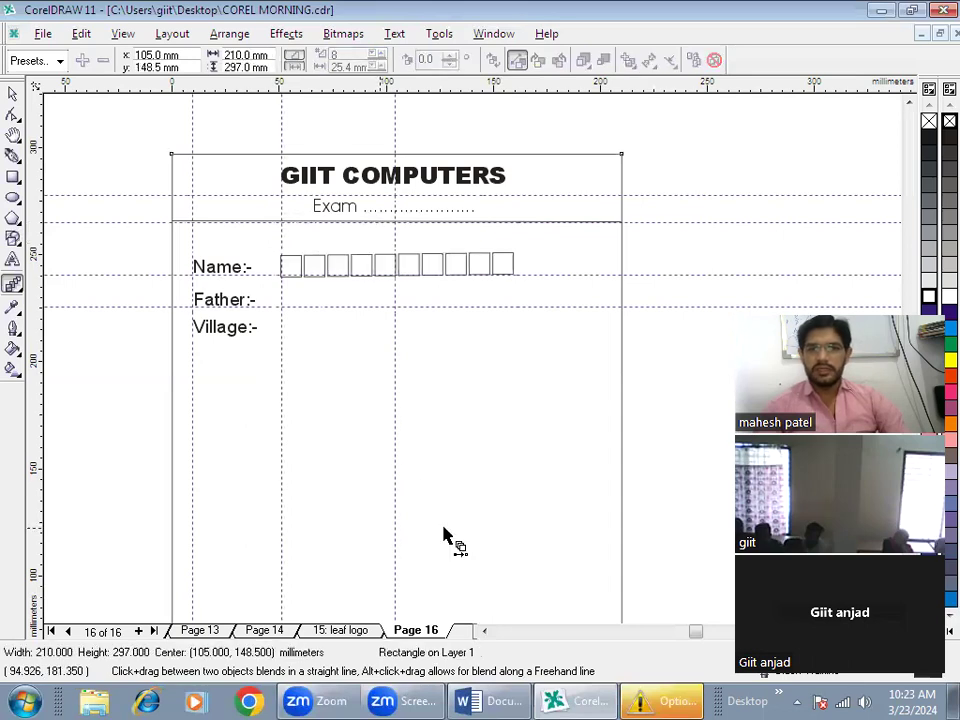
Duplicate the blended row of boxes about 14 mm straight down, beside the Father:- label
left_click(12, 93)
left_click(307, 265)
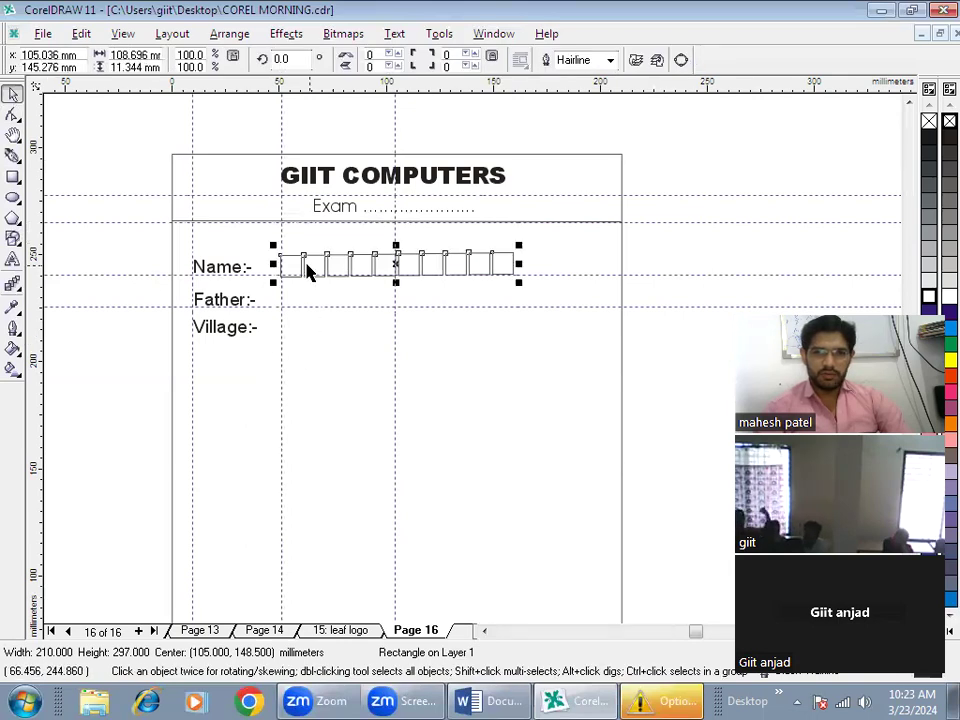
left_click(307, 268)
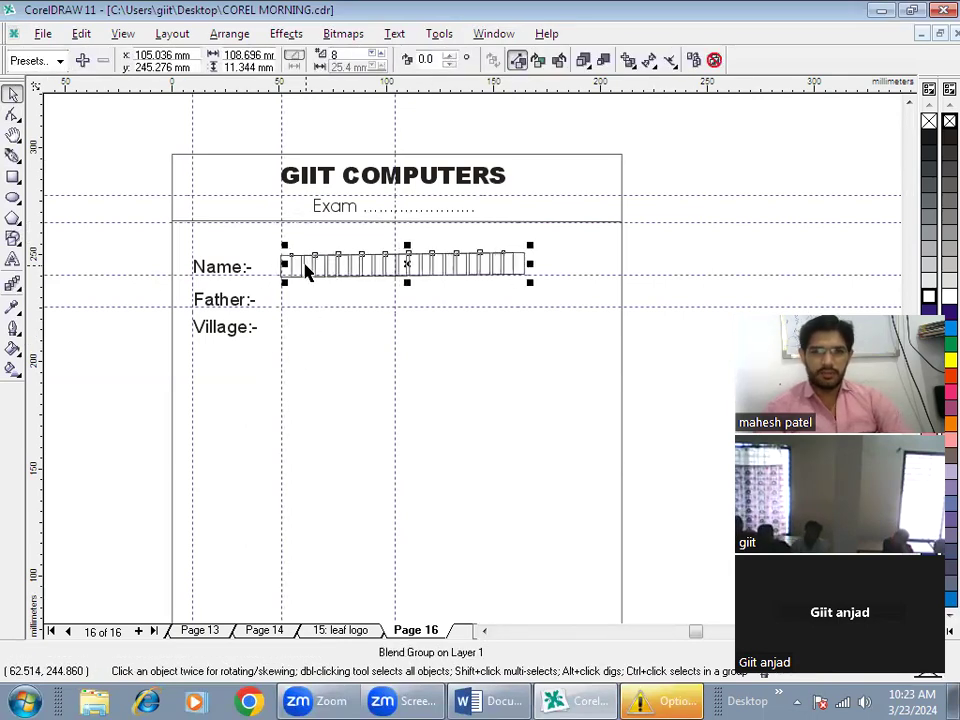
key("ctrl+z")
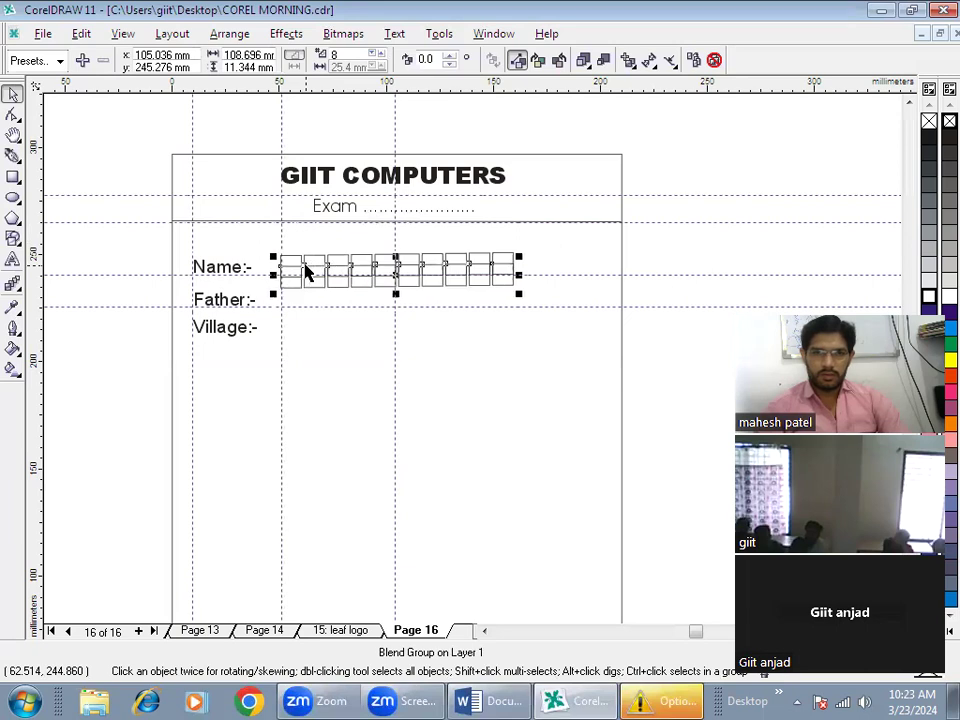
key("Down")
key("Down")
key("Down")
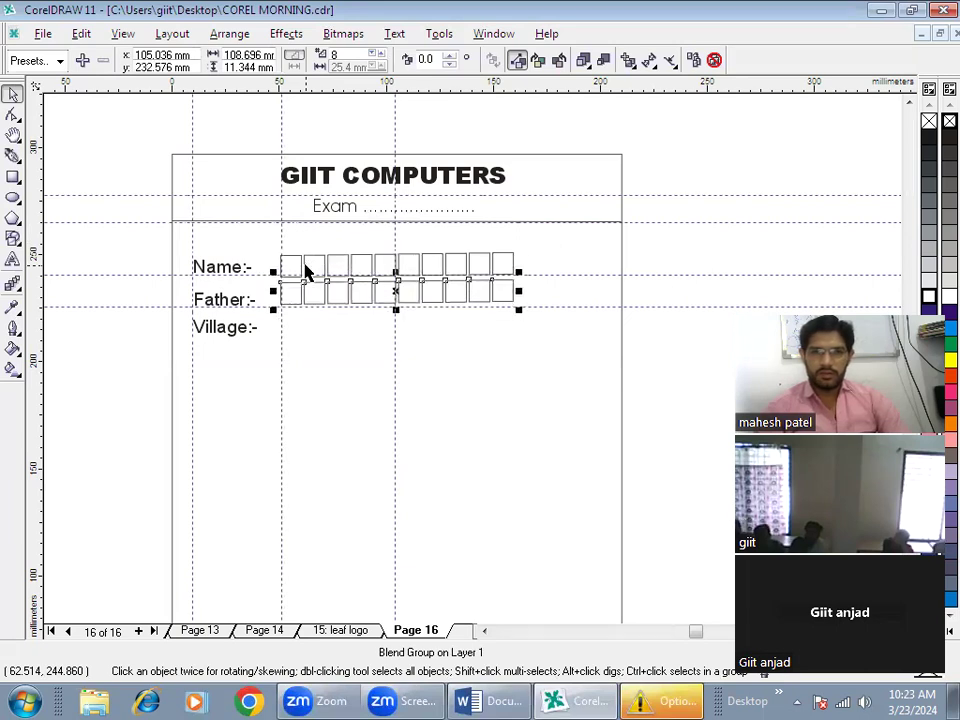
key("Down")
Duplicate the Father:- row of boxes about 14 mm further down, beside the Village:- label
key("Down")
key("Down")
key("Down")
key("Down")
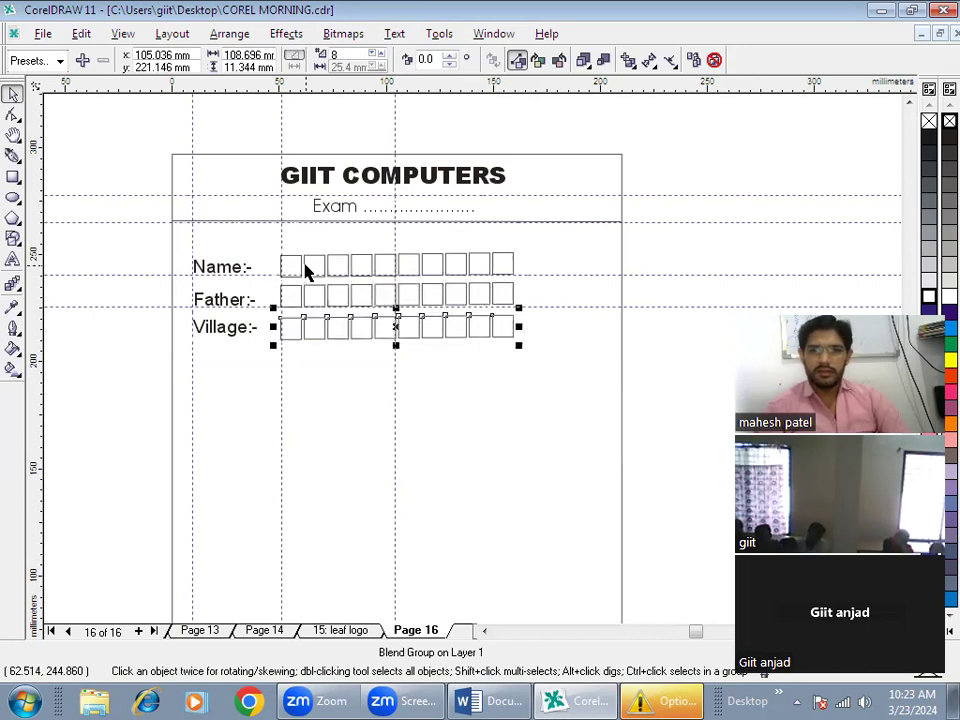
key("Down")
key("Down")
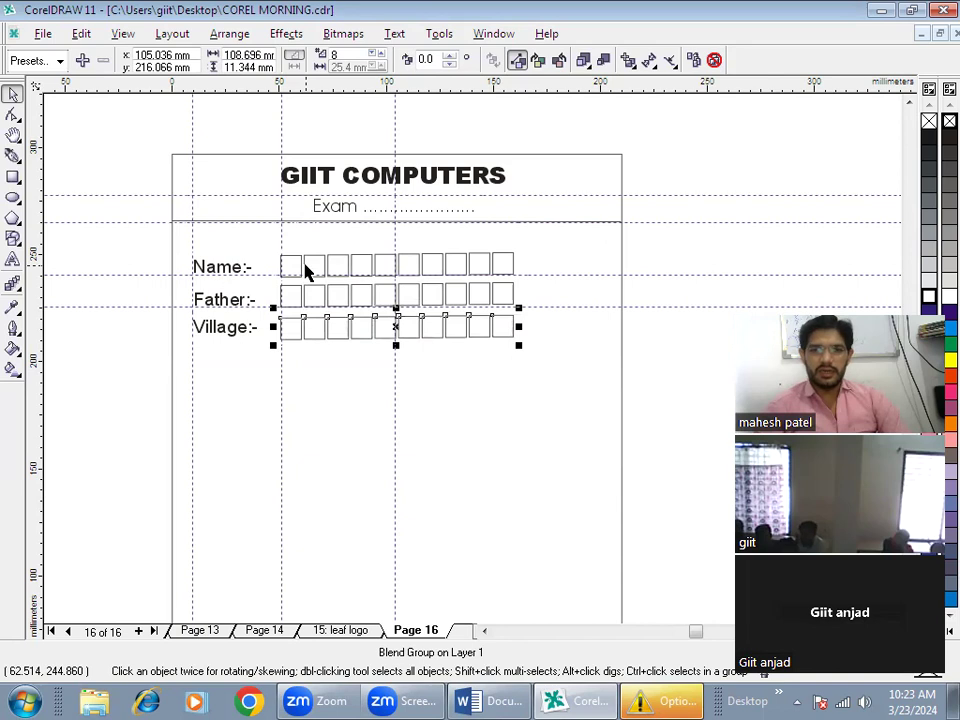
key("Up")
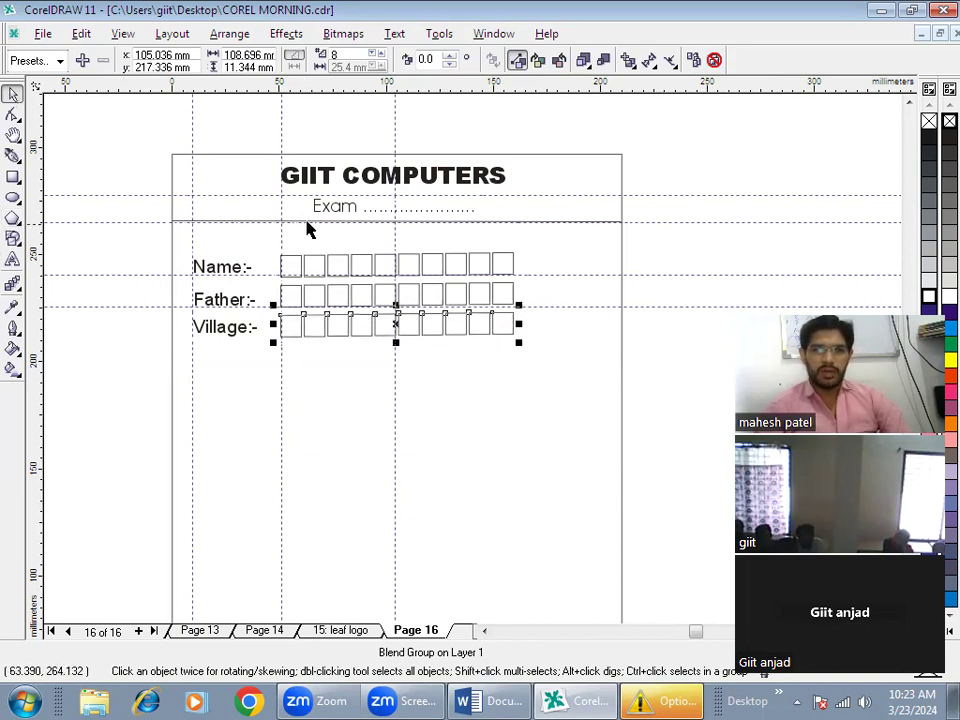
Delete all horizontal and vertical guidelines from the page
left_click(103, 204)
left_click(93, 220)
key("Delete")
left_click(192, 125)
key("Delete")
left_click(280, 129)
key("Delete")
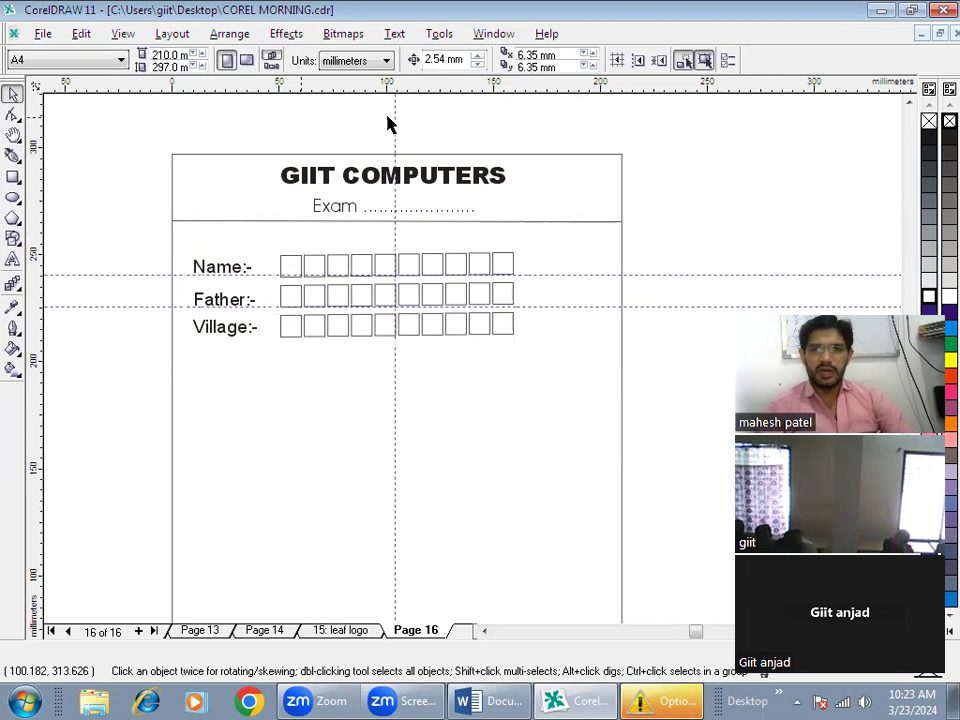
left_click(394, 118)
key("Delete")
left_click(125, 273)
key("Delete")
left_click(122, 305)
key("Delete")
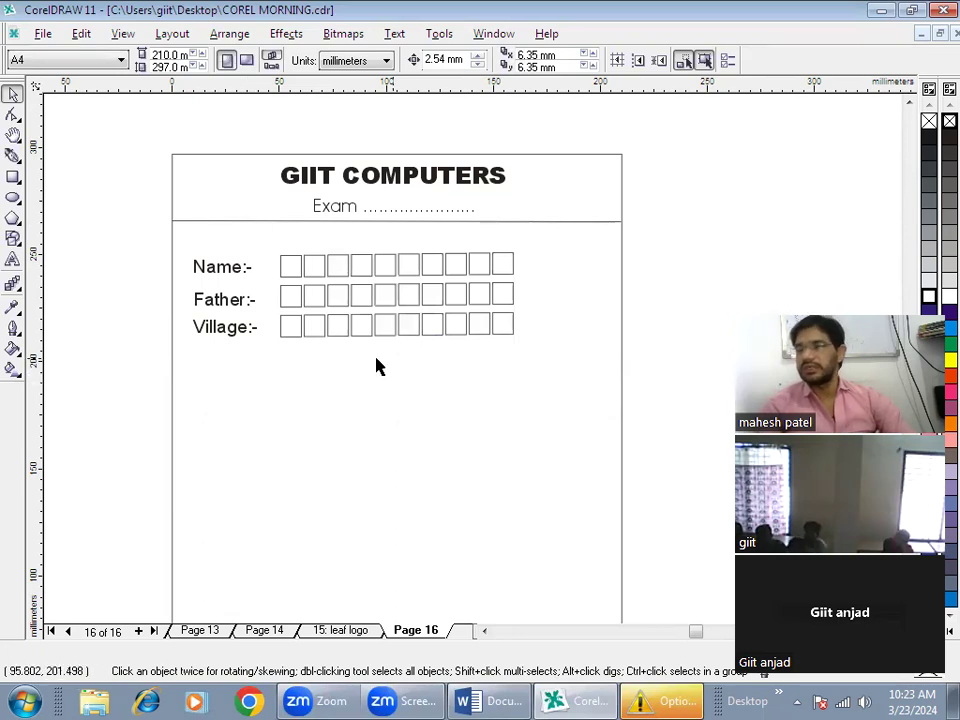
Draw a photo-sized rectangle about 33 by 37 mm to the right of the three box rows
left_click(11, 178)
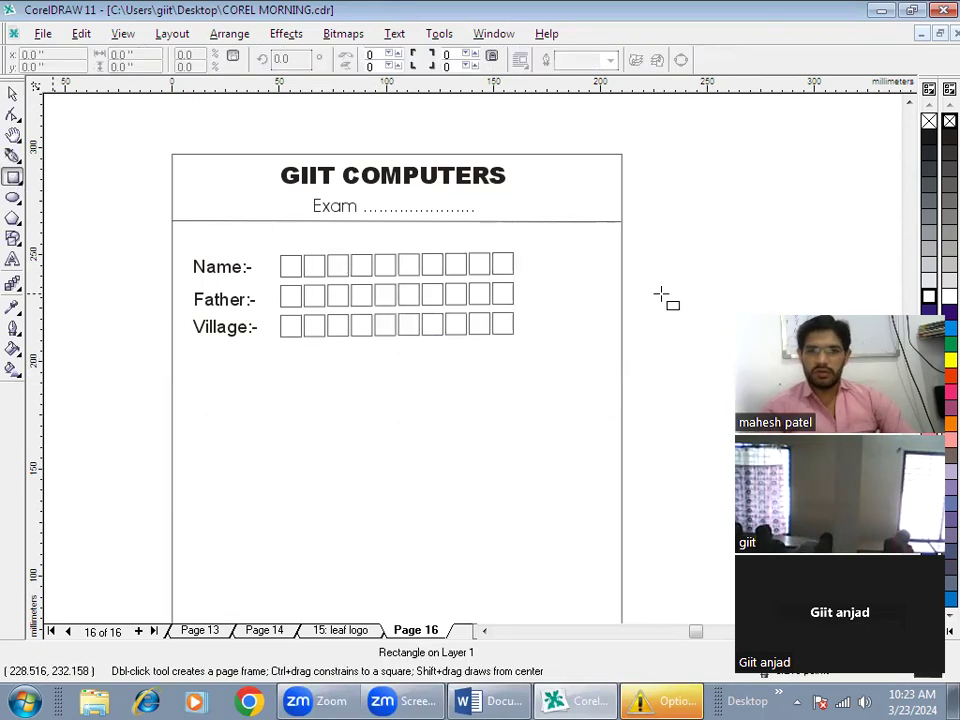
left_click_drag(534, 251, 605, 330)
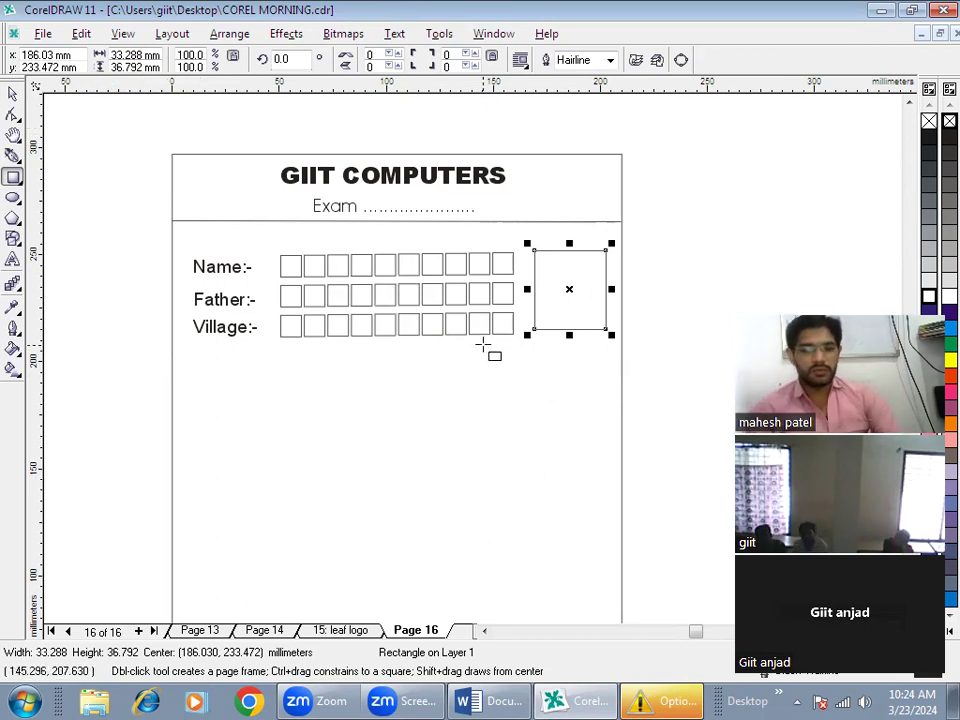
key("space")
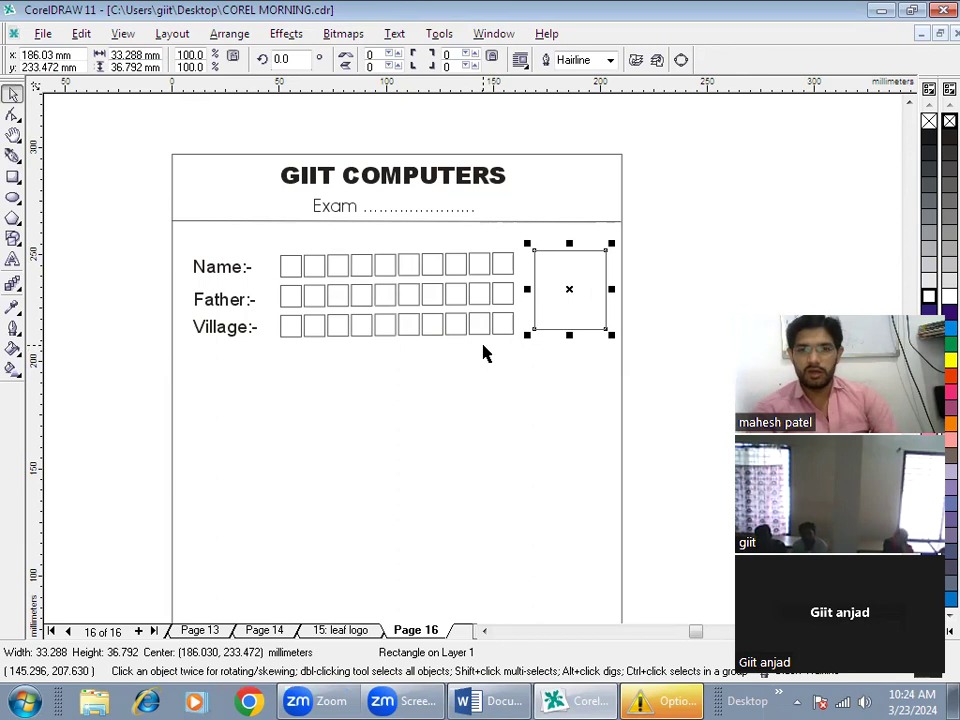
Make a shortened copy of the large rectangle, about 33 by 11 mm, and place it just below the original
left_click_drag(571, 243, 574, 304)
key("Down")
key("Down")
key("Down")
key("Down")
key("Down")
key("Down")
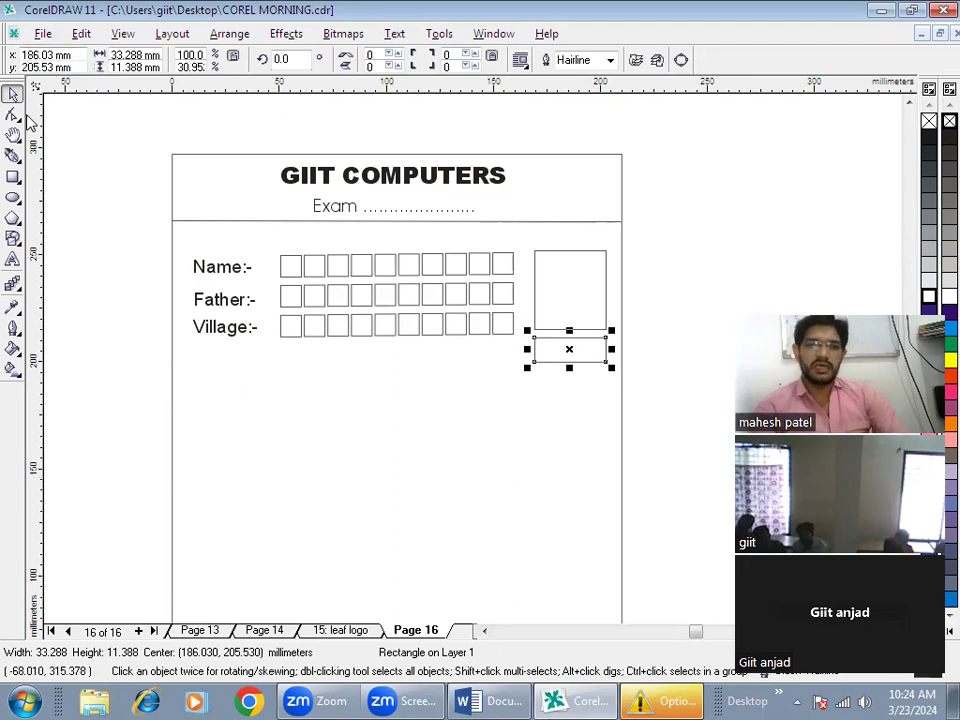
left_click(317, 403)
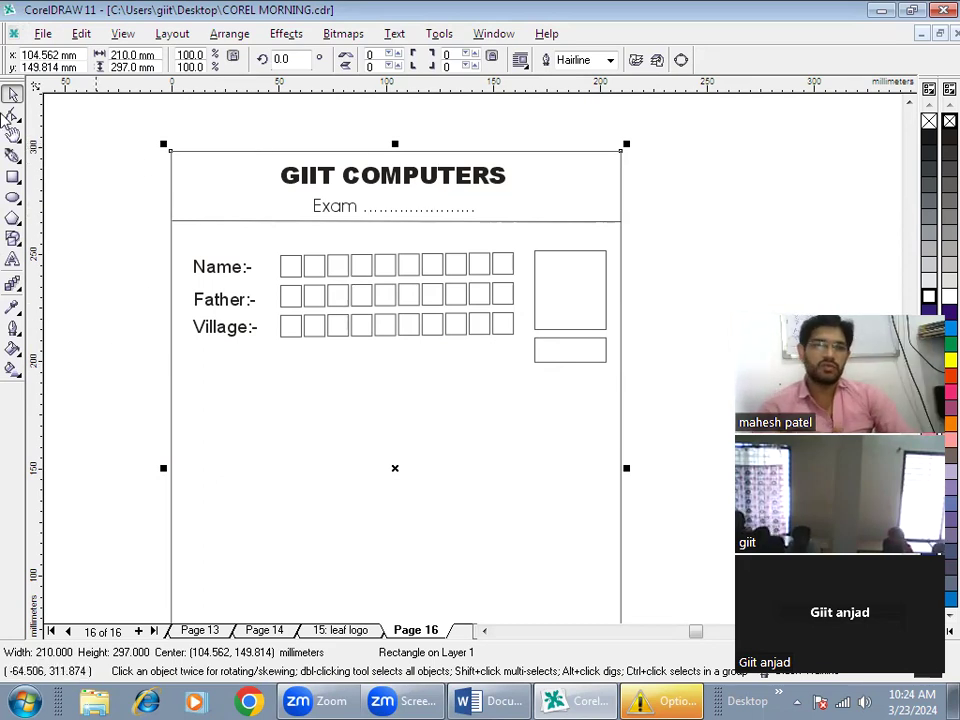
left_click(119, 170)
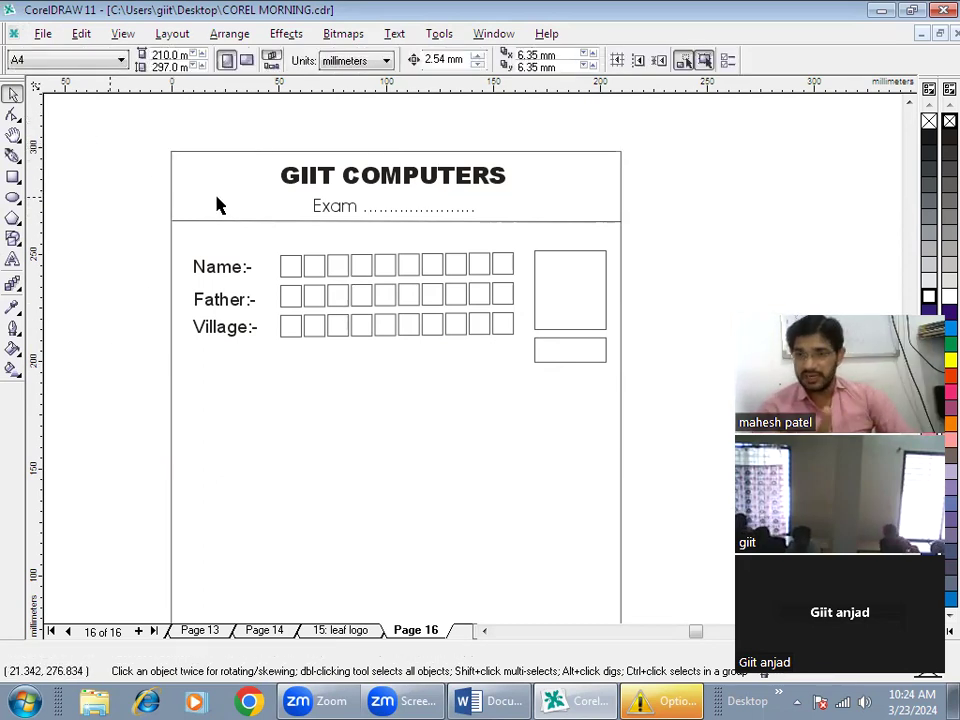
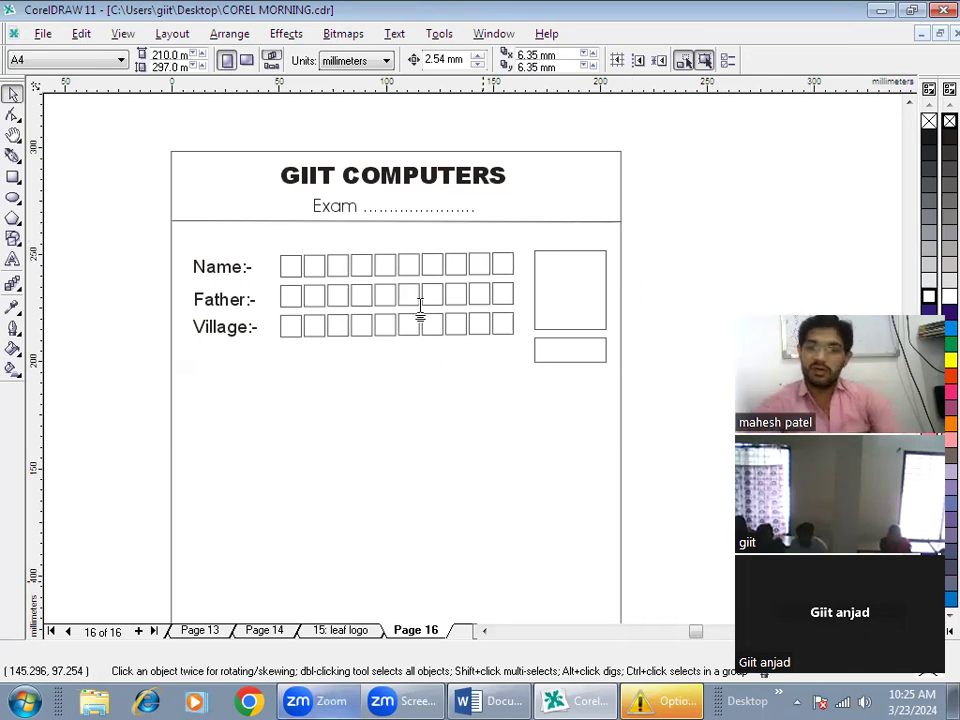
Switch to the blank Word document and enter DEC2024 with 1600 on the line below, followed by a blank line
key("alt+Tab")
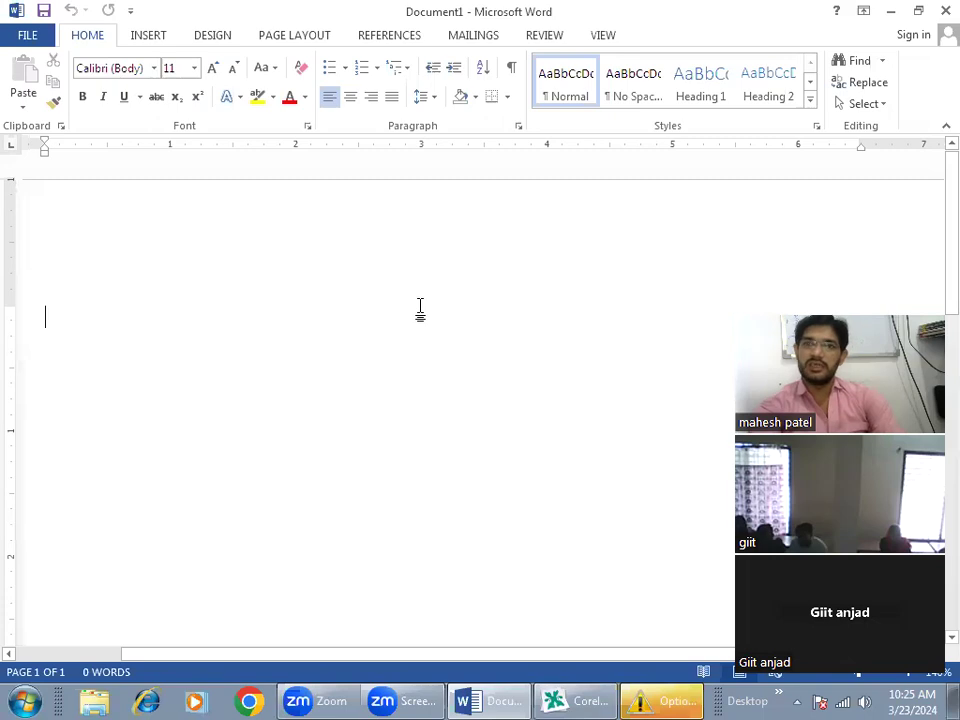
type("DEc")
key("BackSpace")
key("BackSpace")
type("EC2024")
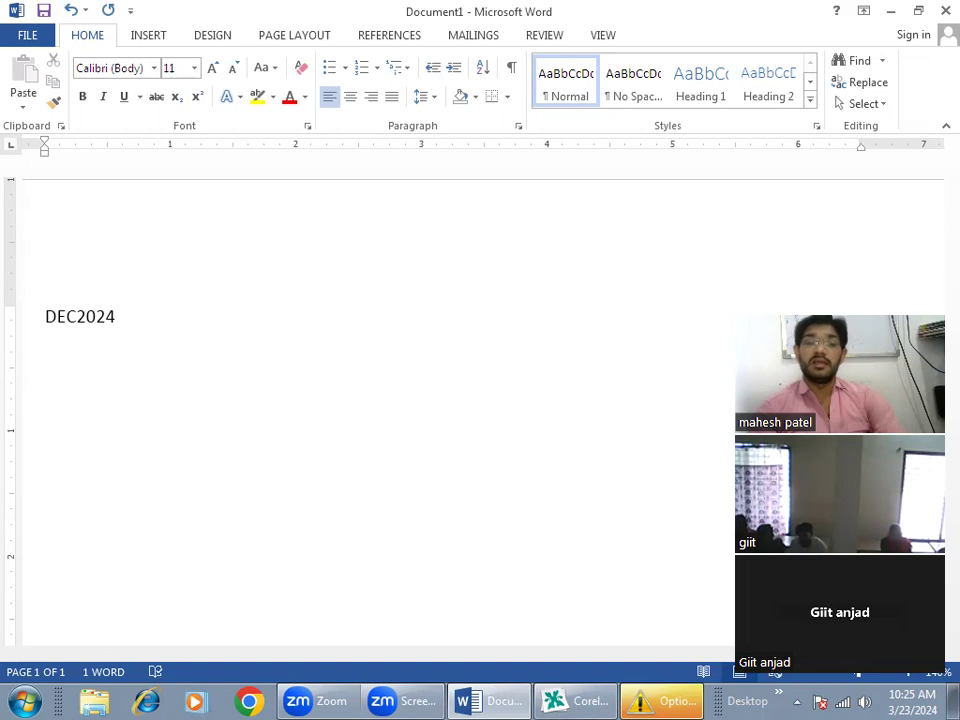
type(" 1600")
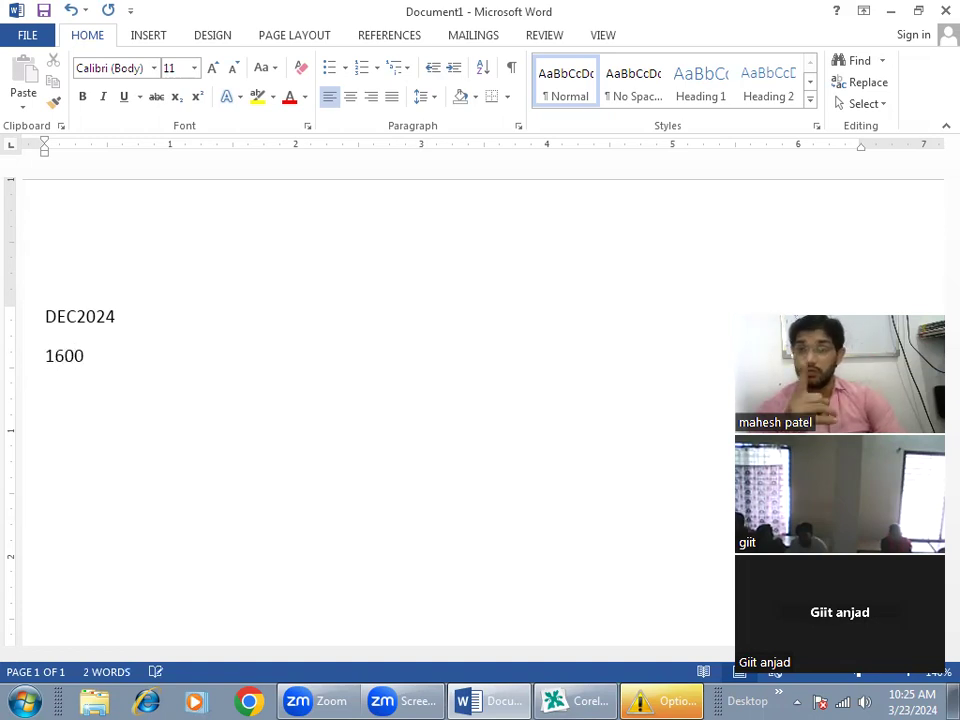
key("Return")
key("Return")
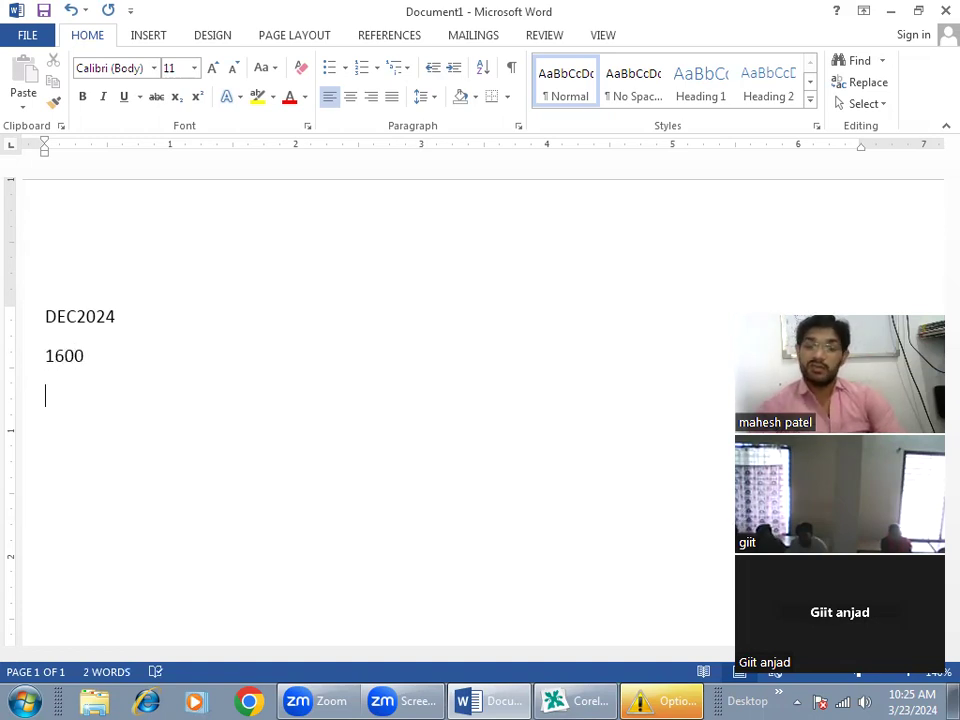
Add the lines 1200 and Backlog below, and select the 1200 figure
type("1200")
key("Return")
type("Backlog")
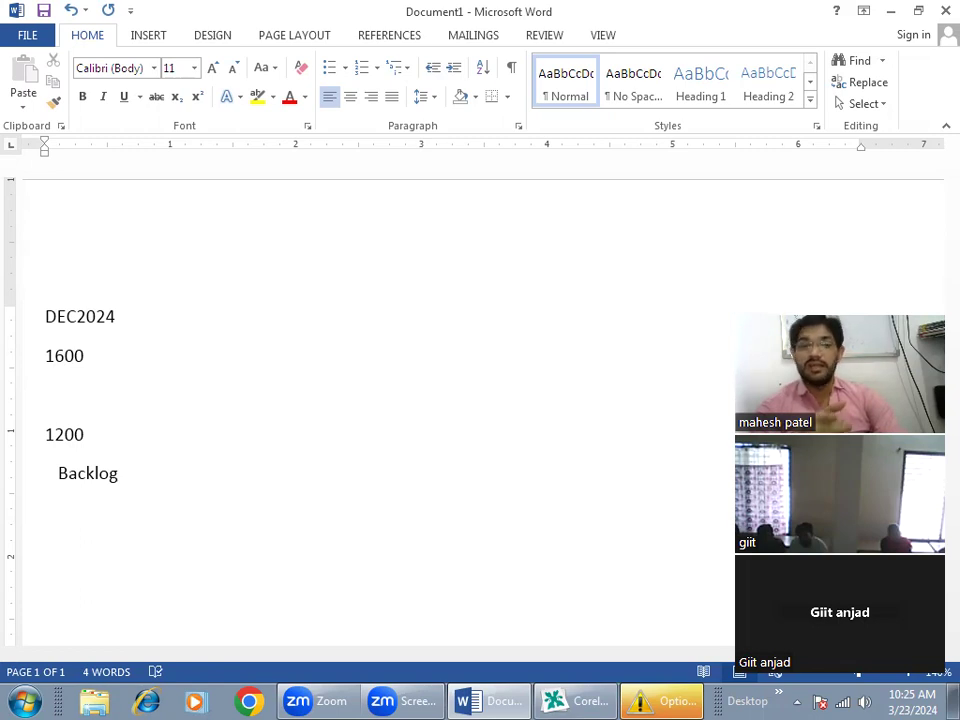
left_click_drag(84, 366, 35, 375)
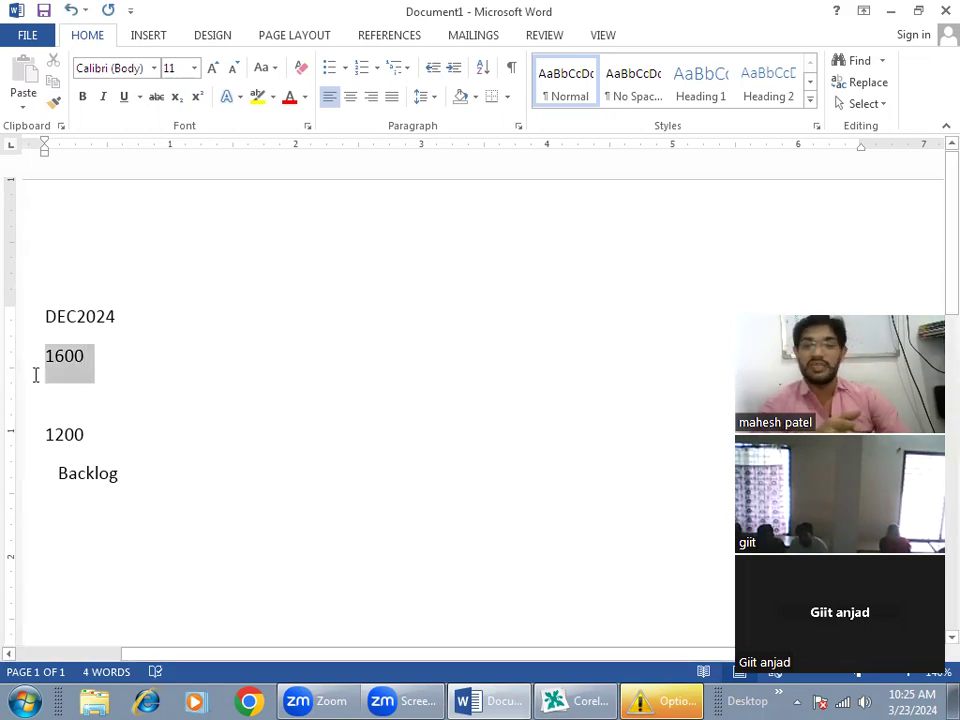
left_click_drag(88, 437, 42, 436)
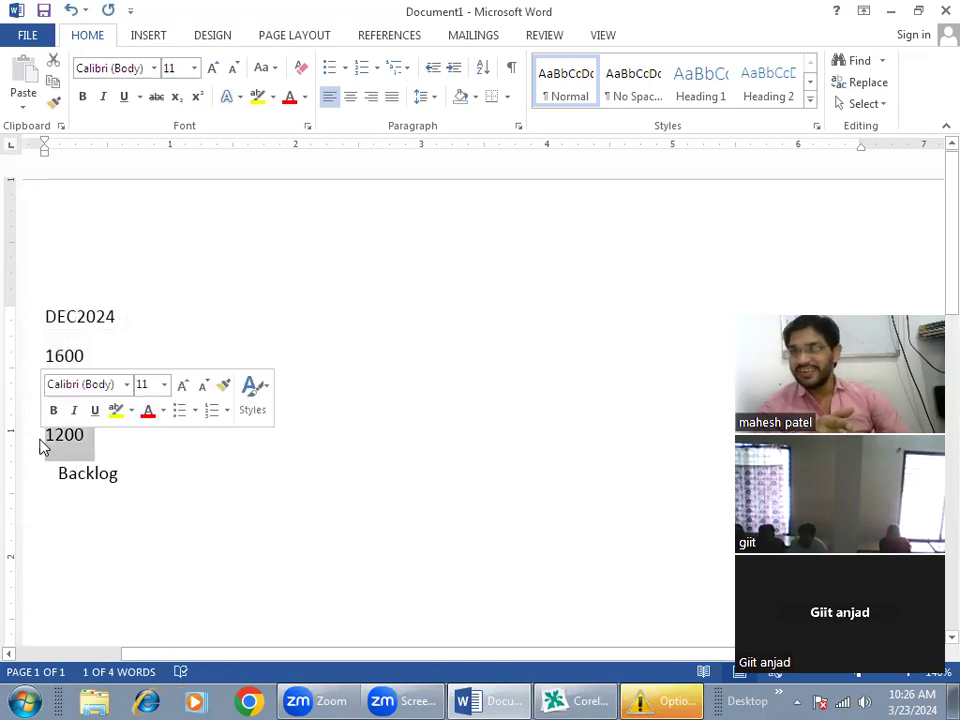
Add the words Regular and Nill after Backlog on the same line, and return to the CorelDRAW drawing
left_click_drag(129, 480, 37, 482)
left_click(152, 486)
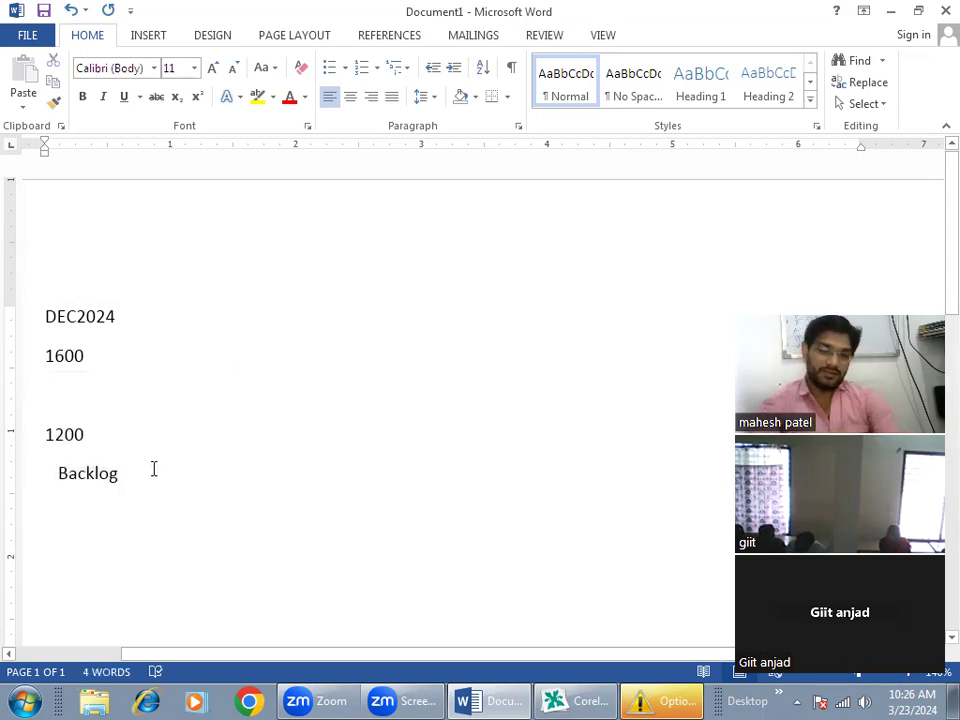
type("Regular ")
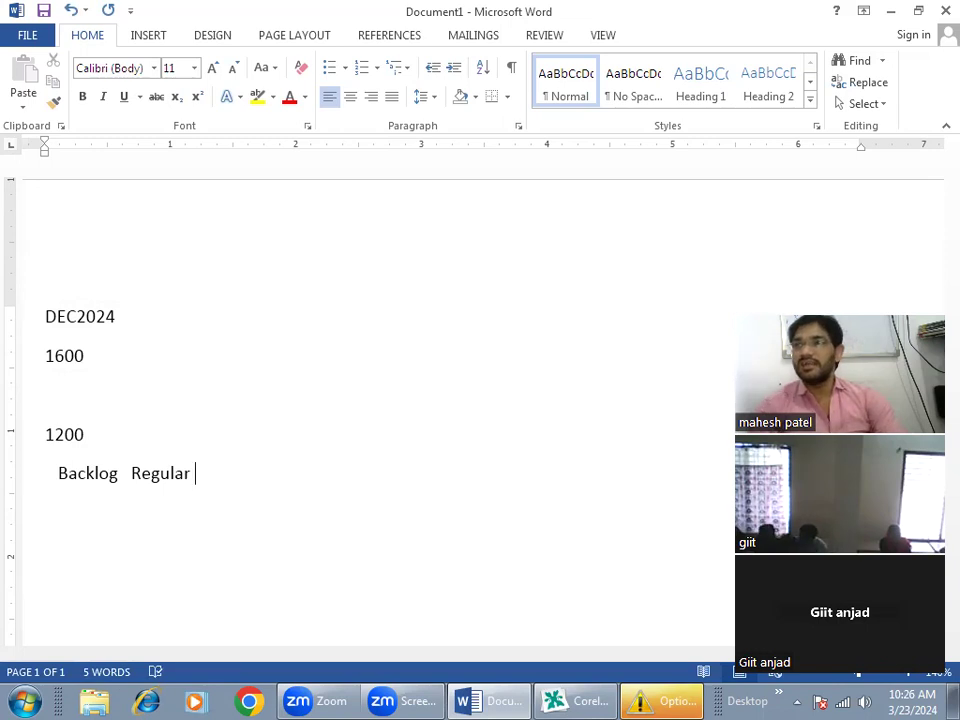
type(" Nill")
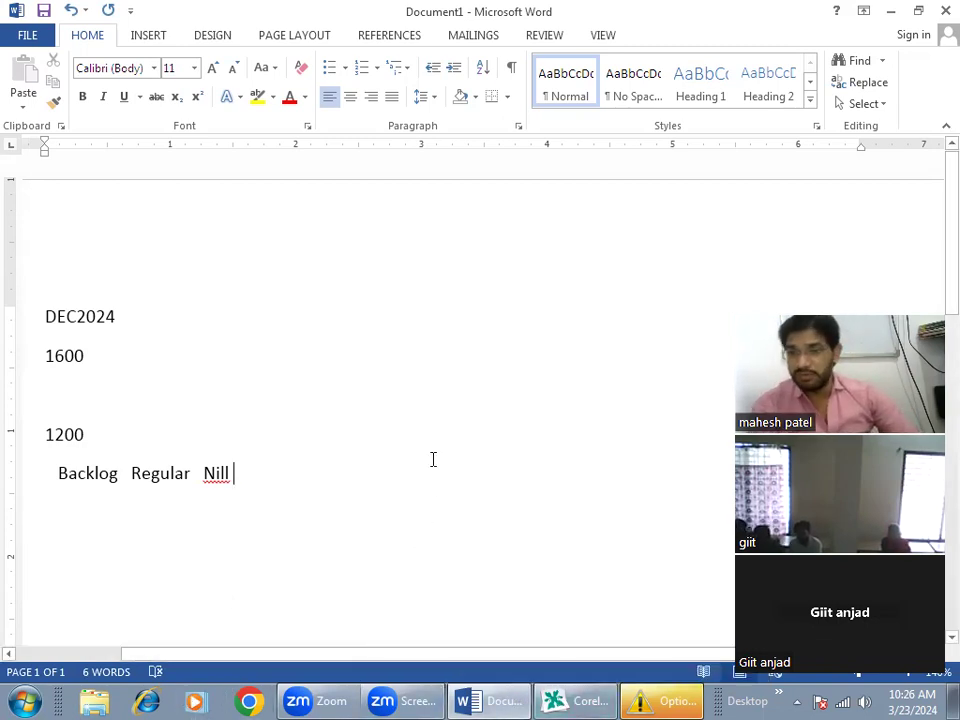
left_click(386, 412)
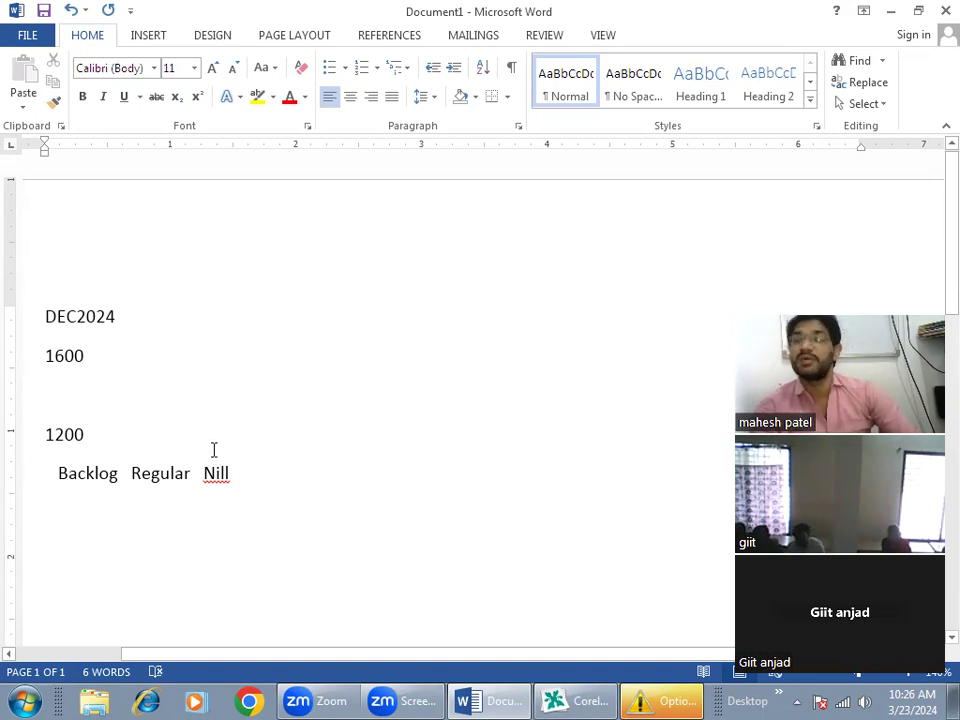
left_click(259, 491)
key("Return")
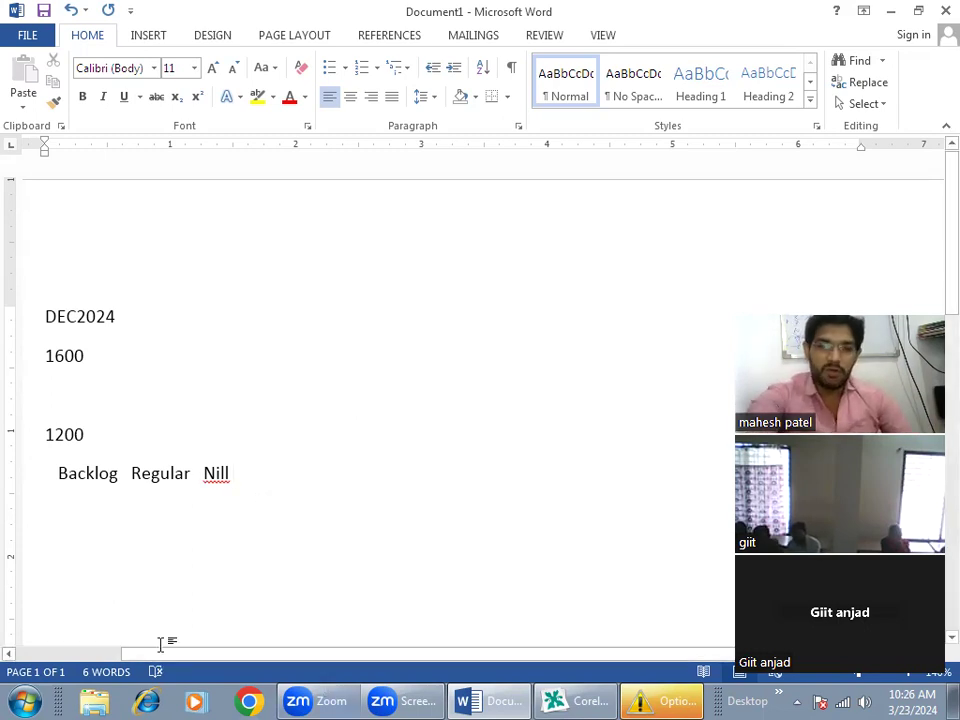
left_click(889, 11)
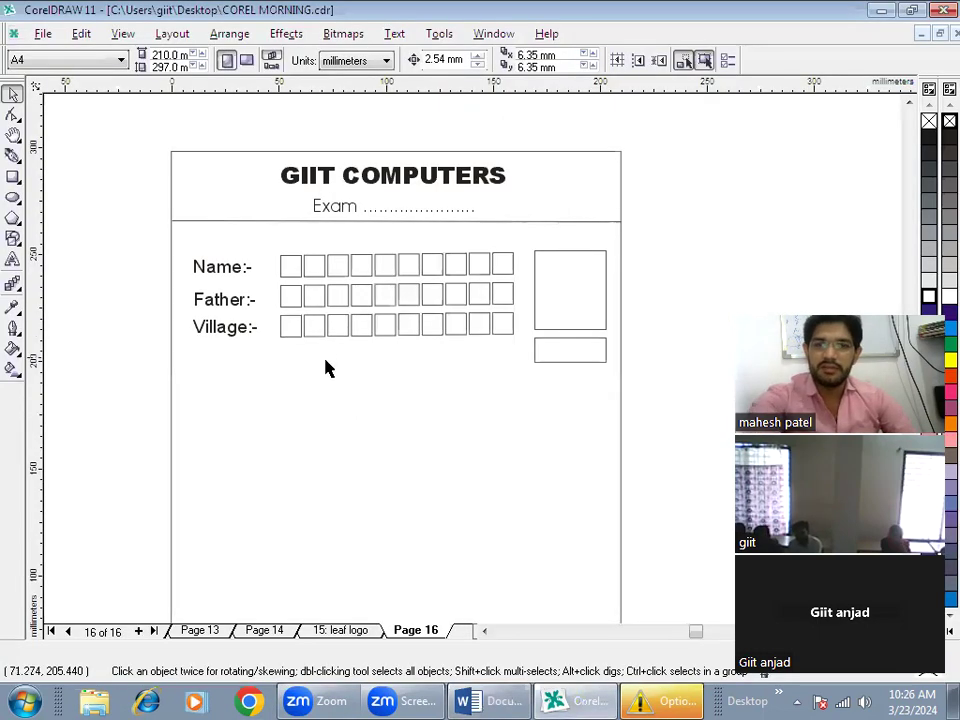
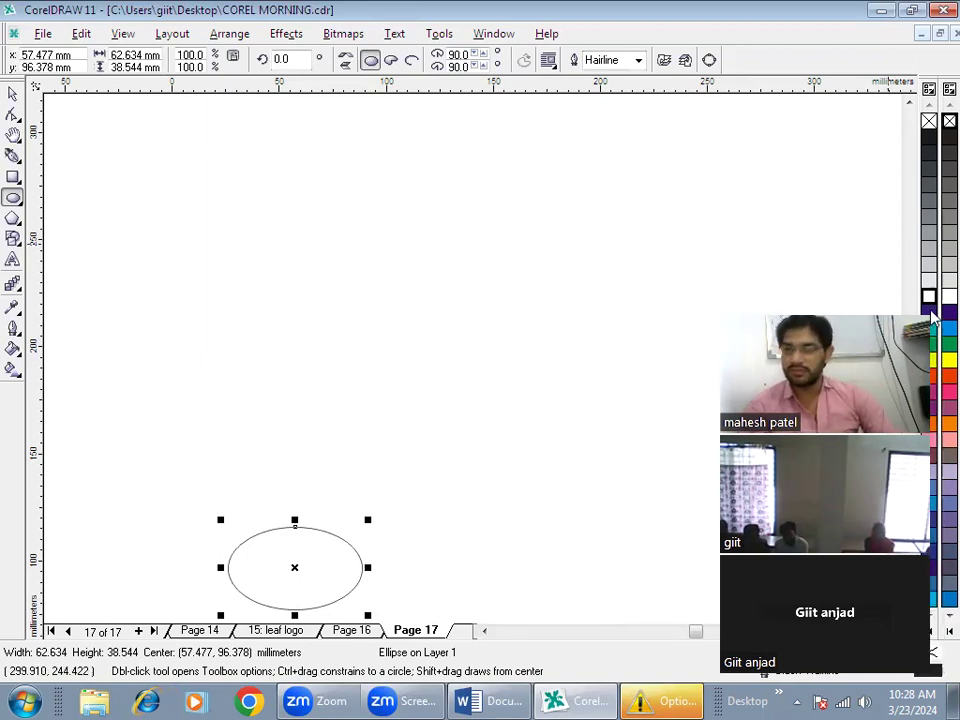
Fill the large ellipse with orange-red, remove its outline, and move a duplicate straight up towards the top of the page
right_click(929, 122)
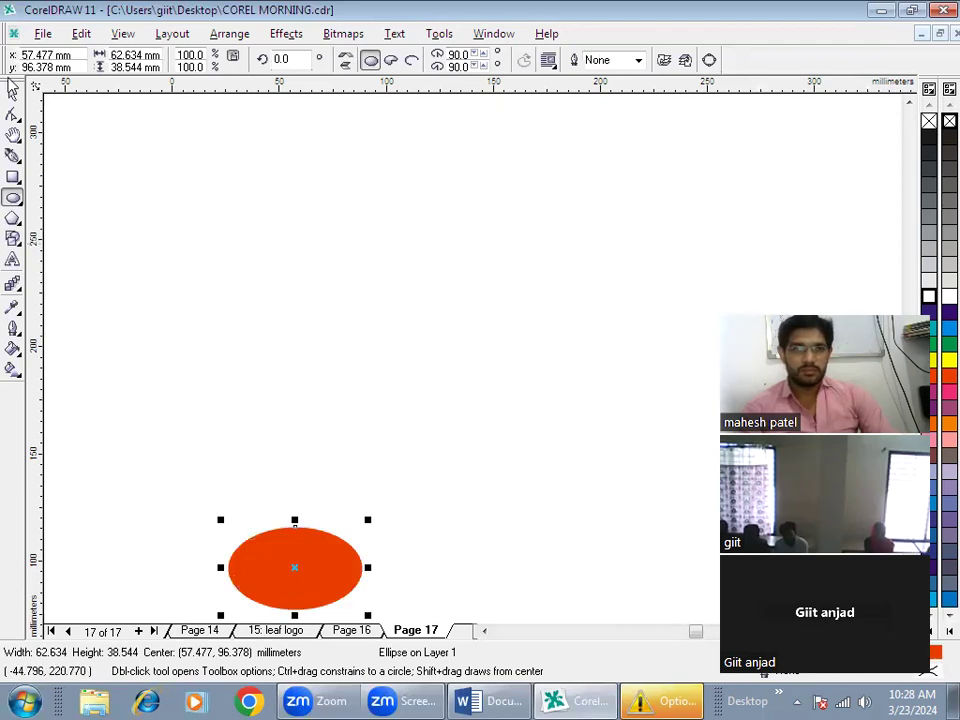
left_click(13, 95)
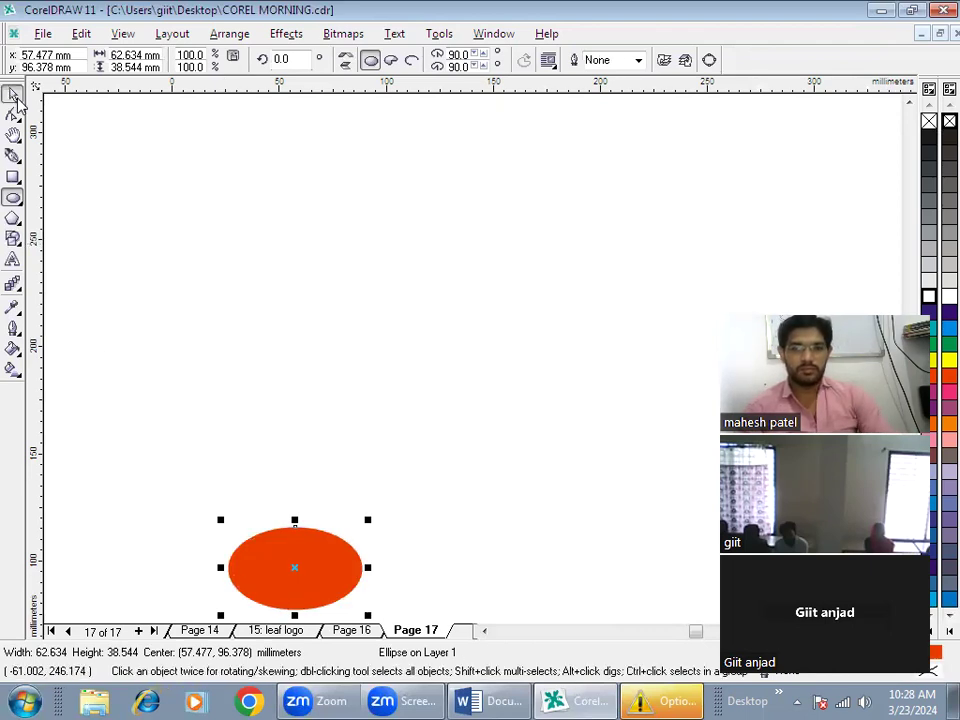
key("ctrl+d")
key("Up")
key("Up")
key("Up")
key("Up")
key("Up")
key("Up")
key("Up")
key("Up")
key("Up")
key("Up")
key("Up")
key("Up")
key("Up")
key("Up")
key("Up")
key("Up")
key("Up")
key("Up")
key("Up")
key("Up")
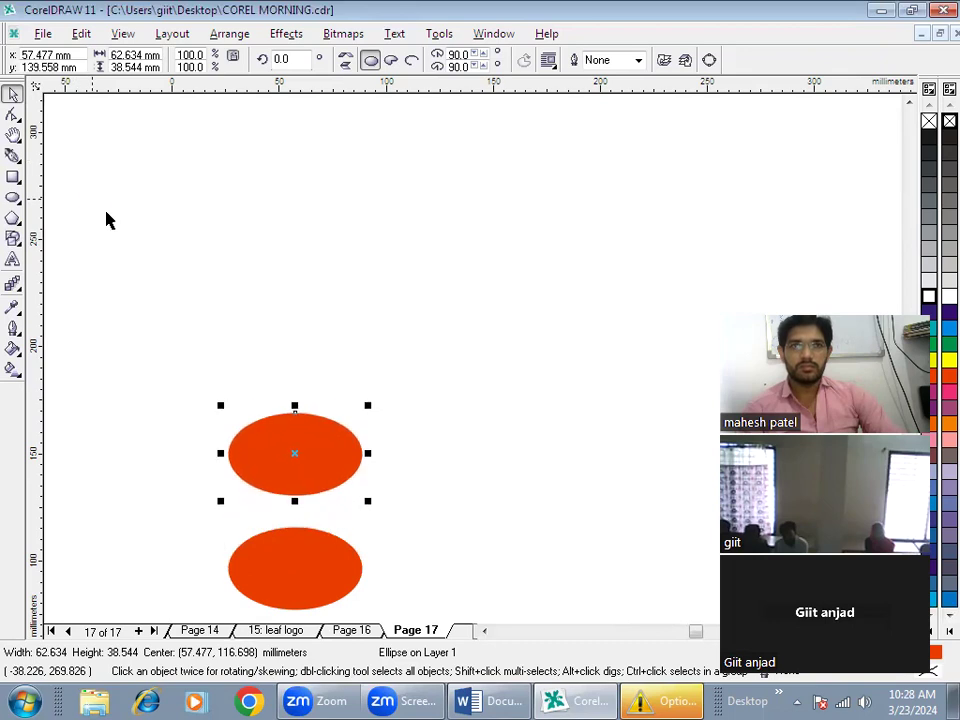
key("Up")
key("Up")
key("Up")
Shrink the duplicate ellipse to about 20 by 12 mm and centre it near x 62.6, y 307.2 mm
left_click_drag(222, 134, 267, 162)
key("Up")
key("Up")
key("Up")
key("Up")
key("Up")
key("Up")
key("Up")
key("Up")
key("Up")
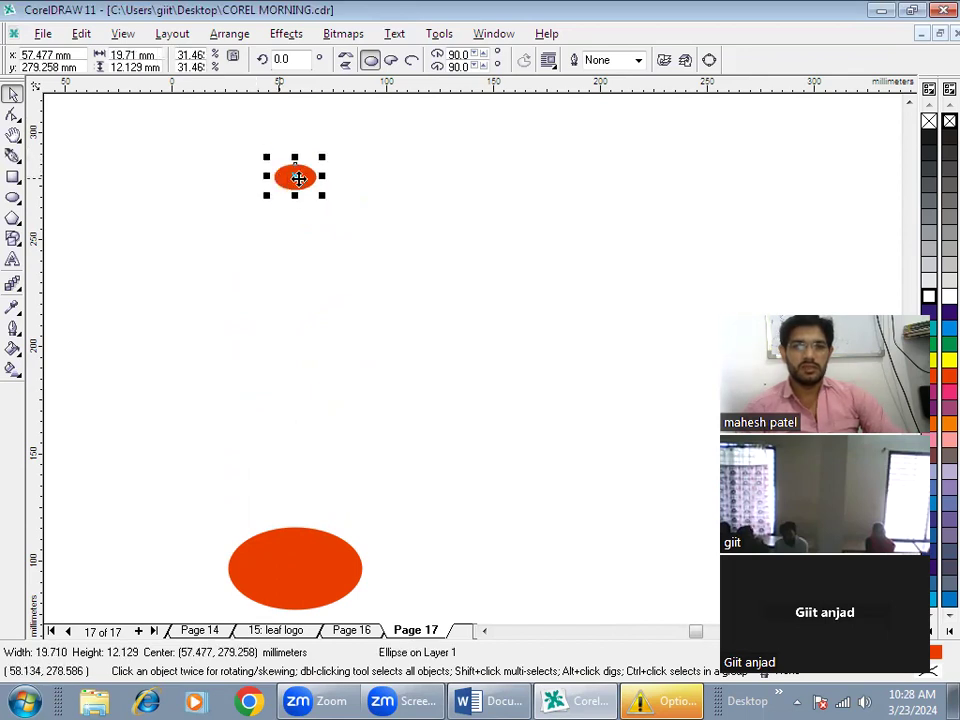
key("Left")
key("Left")
key("Up")
key("Up")
key("Up")
key("Right")
key("Right")
key("Right")
key("Right")
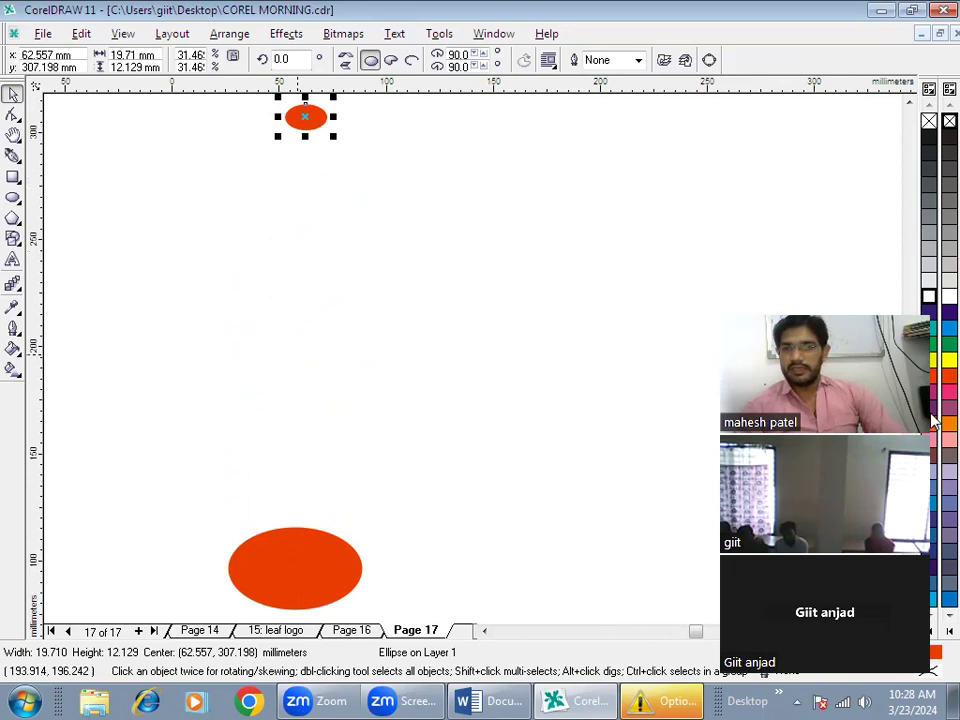
Fill the small upper ellipse with yellow and blend the large orange-red ellipse into it
left_click(300, 595)
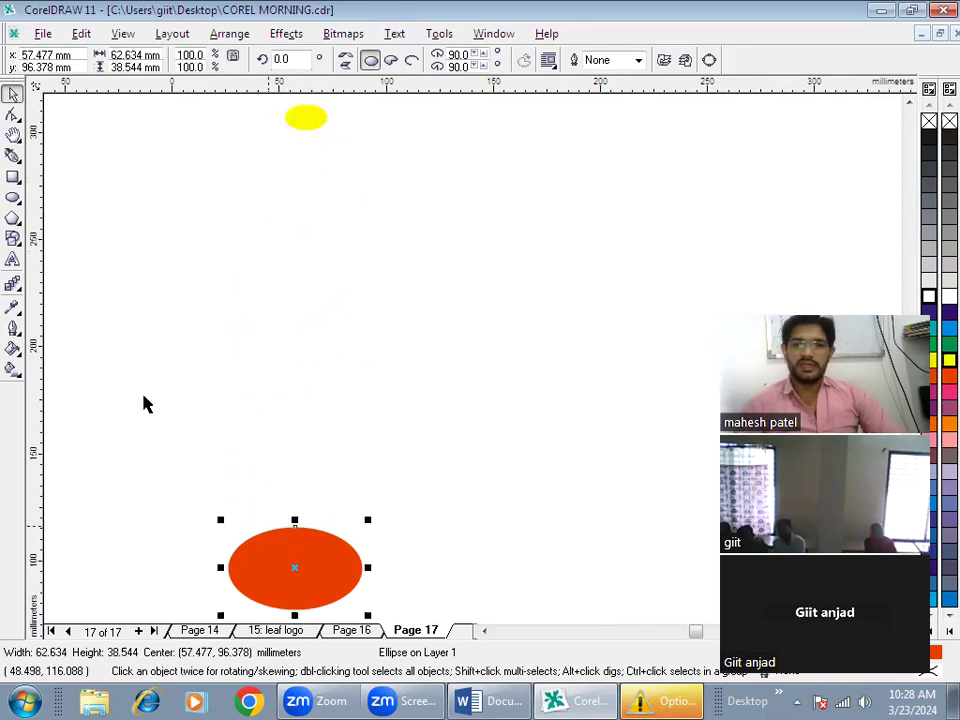
left_click(13, 284)
left_click_drag(305, 575, 313, 130)
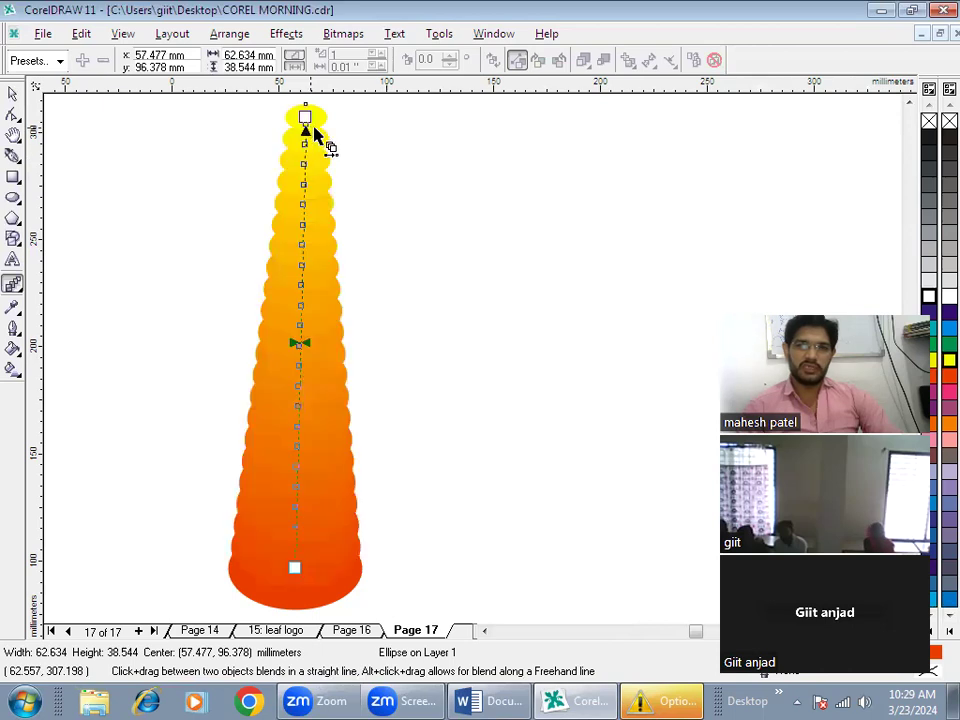
Change the ellipse blend to a clockwise colour progression through the spectrum
left_click(470, 416)
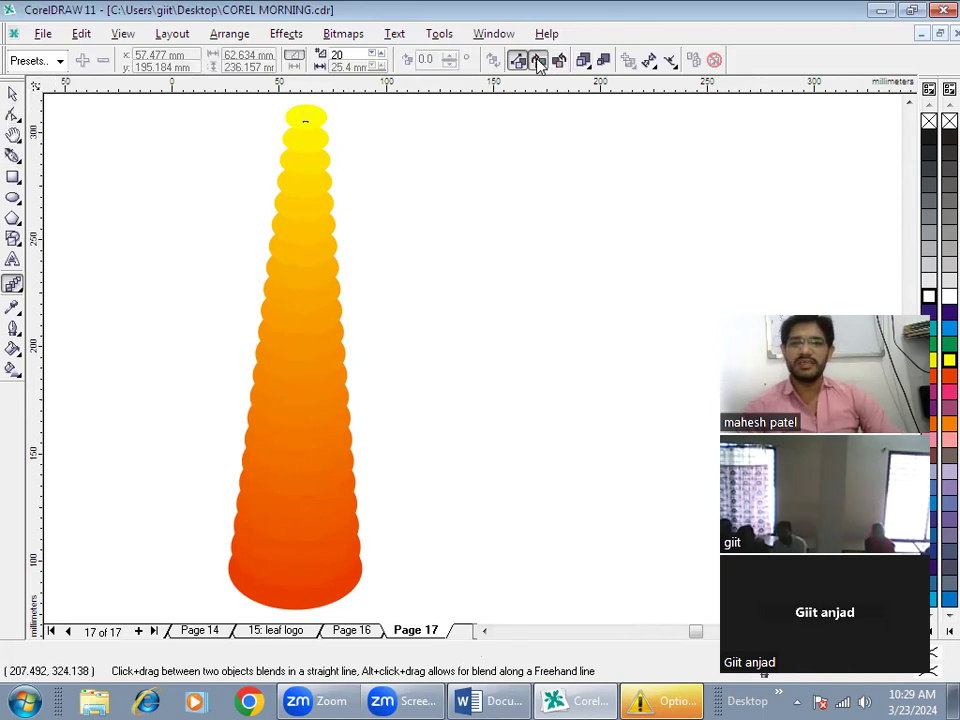
left_click(306, 268)
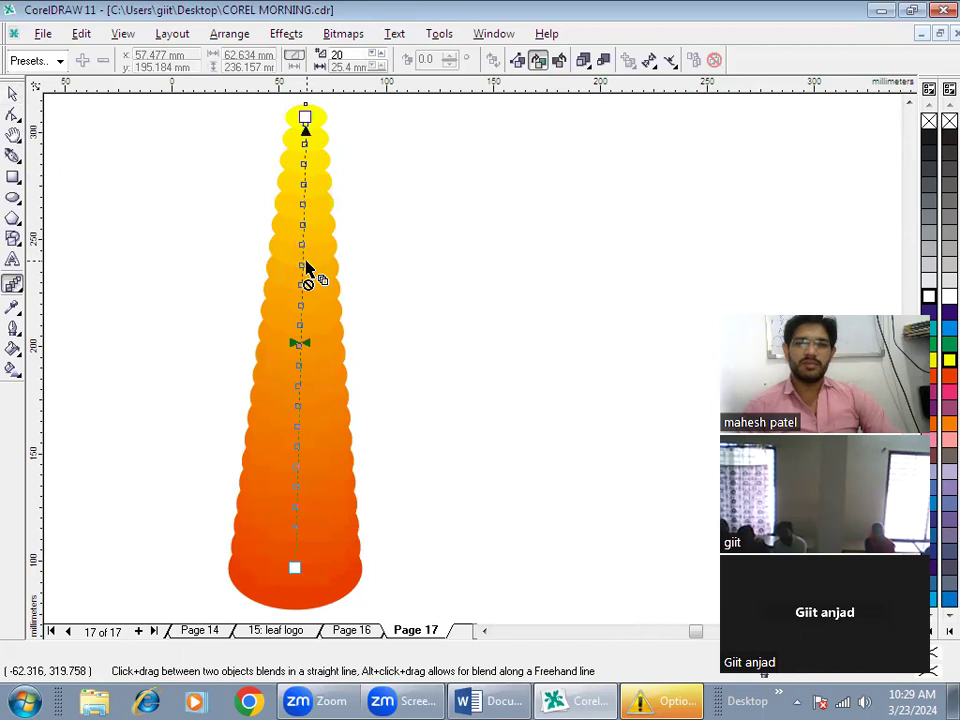
left_click(538, 60)
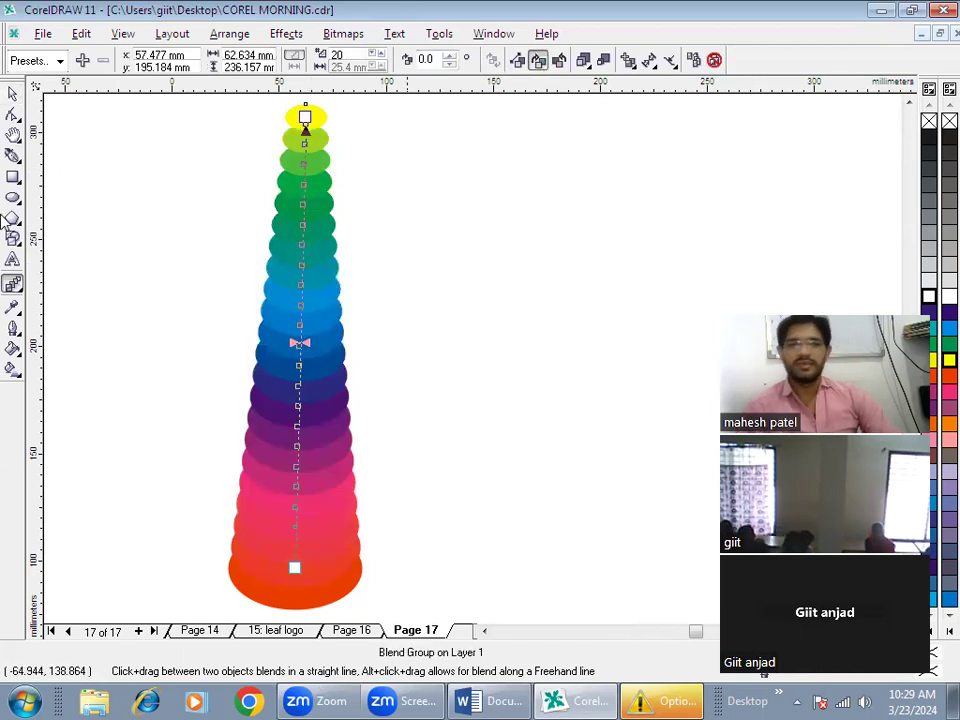
Move the whole rainbow blend sideways until it straddles the page's left edge
left_click(12, 94)
key("Left")
key("Left")
key("Left")
key("Left")
key("Left")
key("Left")
key("Left")
key("Left")
key("Left")
key("Left")
key("Left")
key("Left")
key("Left")
key("Left")
key("Left")
key("Left")
key("Left")
key("Left")
key("Left")
key("Left")
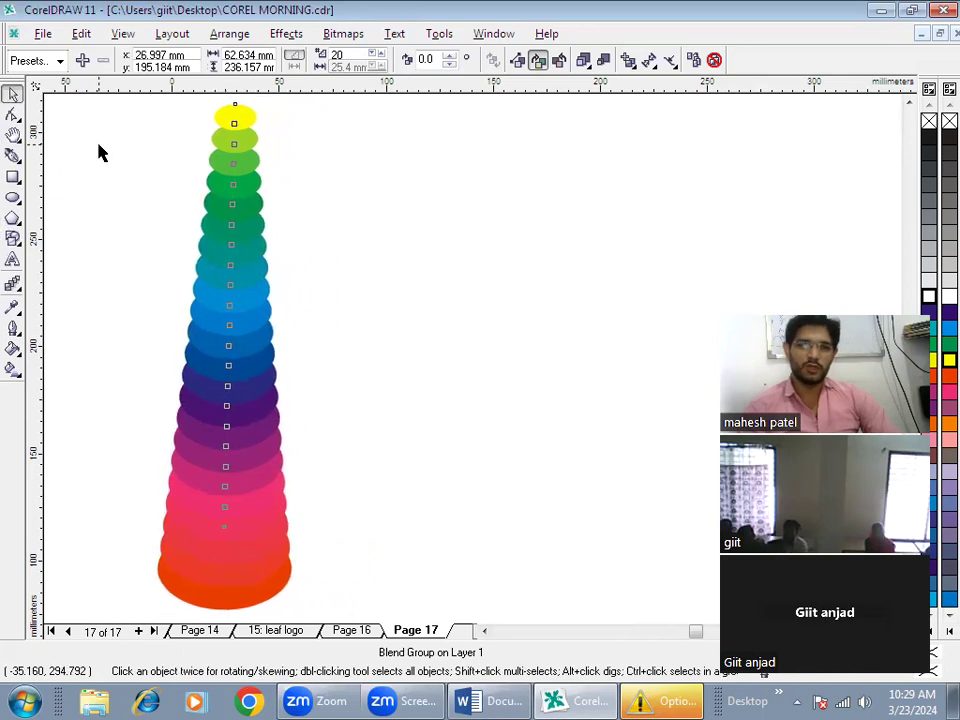
key("space")
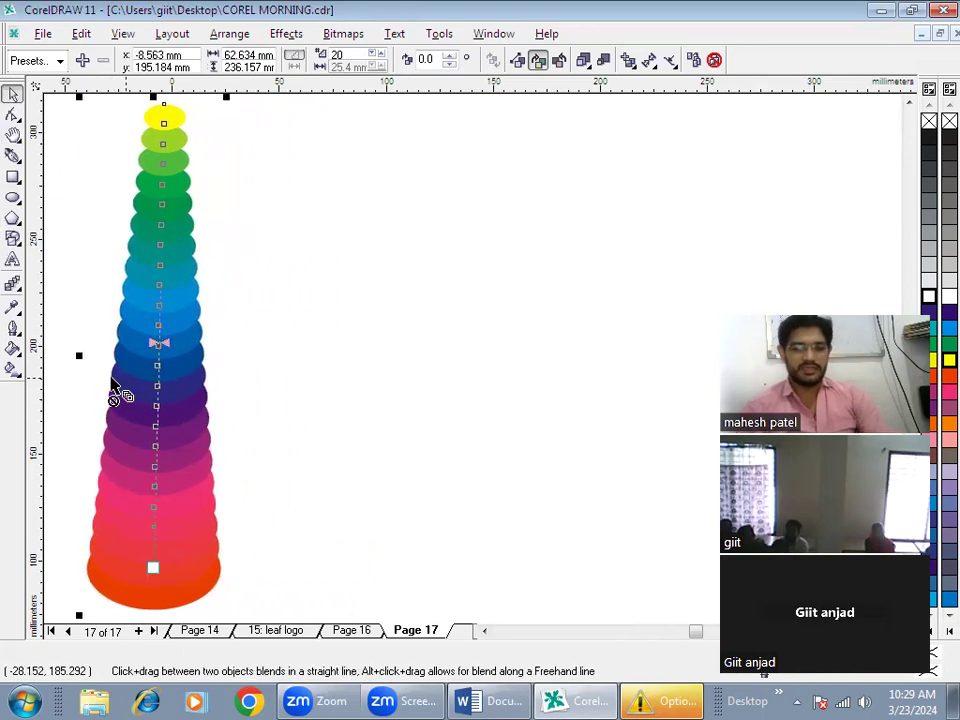
key("Right")
key("Right")
key("Right")
key("Right")
key("Right")
key("Right")
key("Right")
key("Right")
key("Right")
key("Right")
key("Right")
key("Right")
key("Right")
key("Right")
key("Left")
key("Left")
key("Left")
key("Left")
key("Left")
key("Left")
key("Left")
key("Left")
key("Left")
key("Left")
key("Left")
key("space")
key("Left")
Duplicate the rainbow blend and place the copy directly beside the original, to its right
key("Right")
key("Right")
key("Right")
key("Right")
key("Right")
key("Right")
key("Right")
key("Right")
key("Right")
key("Right")
key("Right")
key("Right")
key("Right")
key("Right")
key("Right")
key("Right")
key("Right")
key("Right")
key("Right")
key("Right")
key("Right")
key("Right")
key("Right")
key("Right")
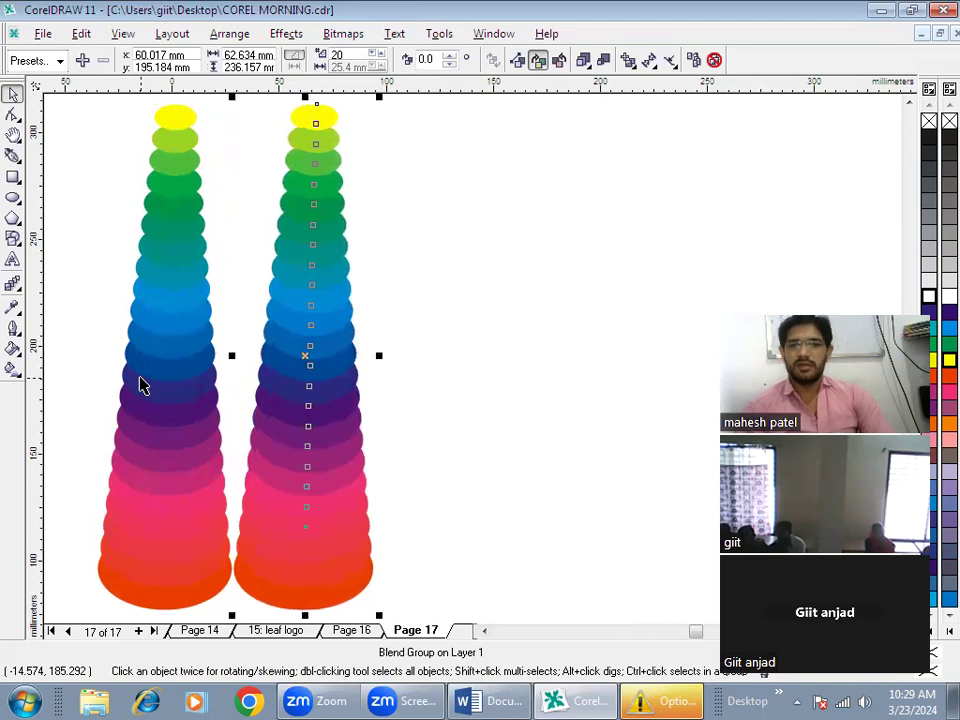
Make a third rainbow blend and place it immediately to the right of the second one
key("KP_Add")
key("Right")
key("Right")
key("Right")
key("Right")
key("Right")
key("Right")
key("Right")
key("Right")
key("Right")
key("Right")
key("Right")
key("Right")
key("Right")
key("Right")
key("Right")
key("Right")
key("Right")
key("Right")
key("Right")
key("Right")
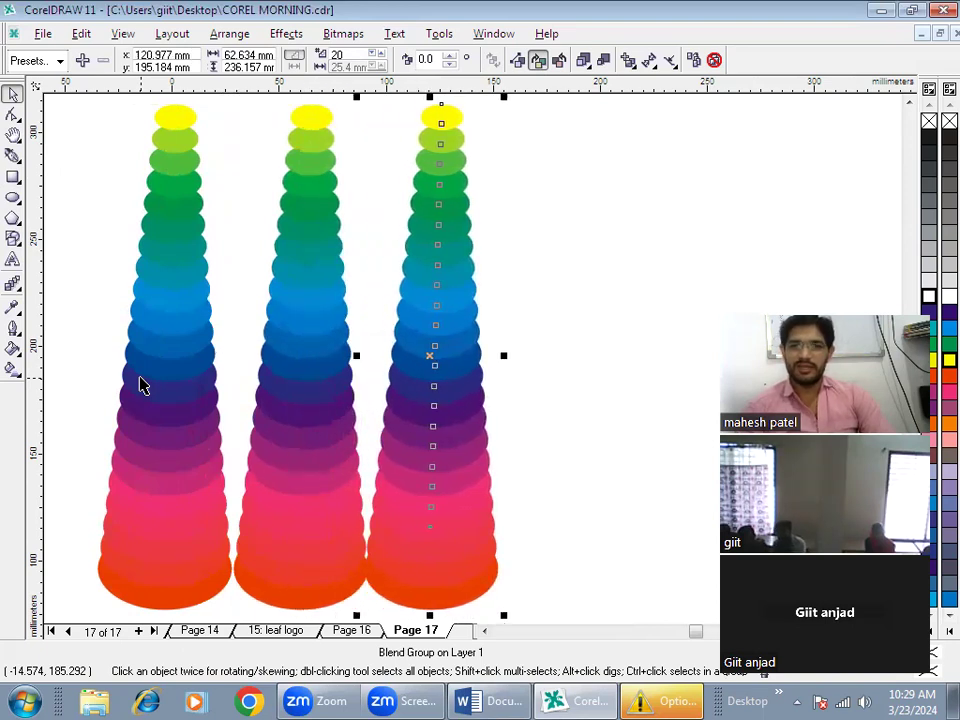
key("Right")
Make a fourth rainbow blend, shift it slightly to the right so it overlaps the third, and deselect it
key("KP_Add")
key("Right")
key("Right")
key("Right")
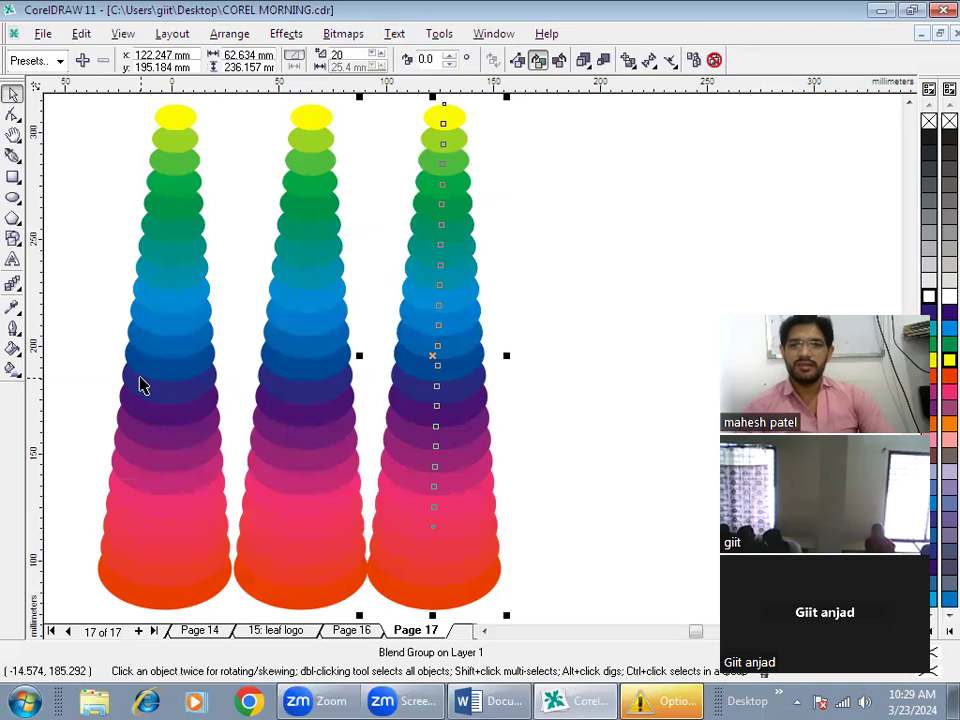
key("Right")
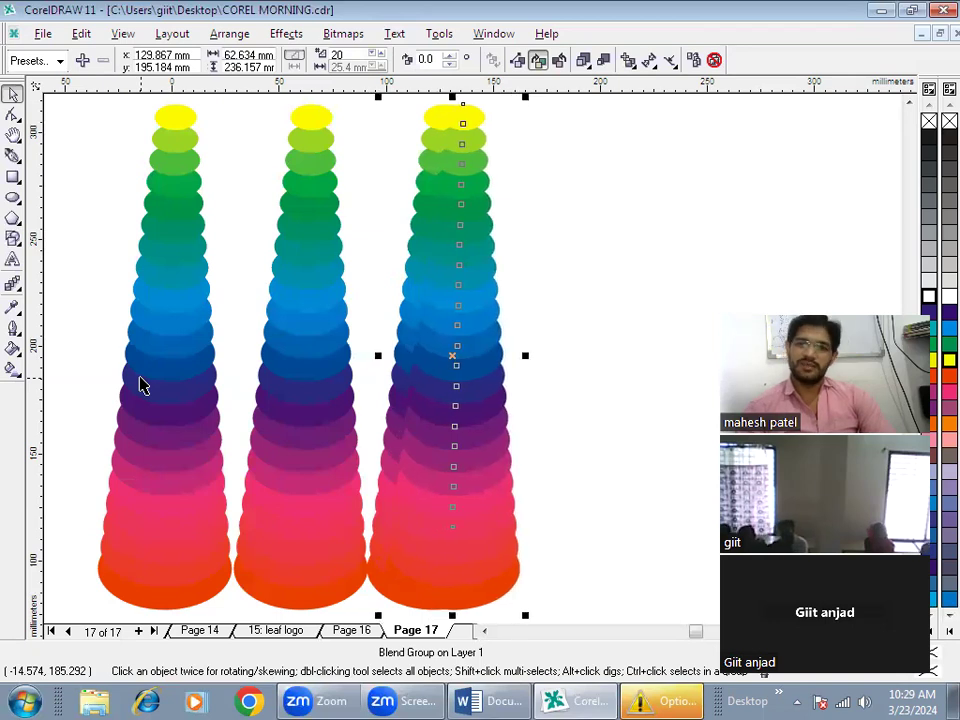
left_click(574, 261)
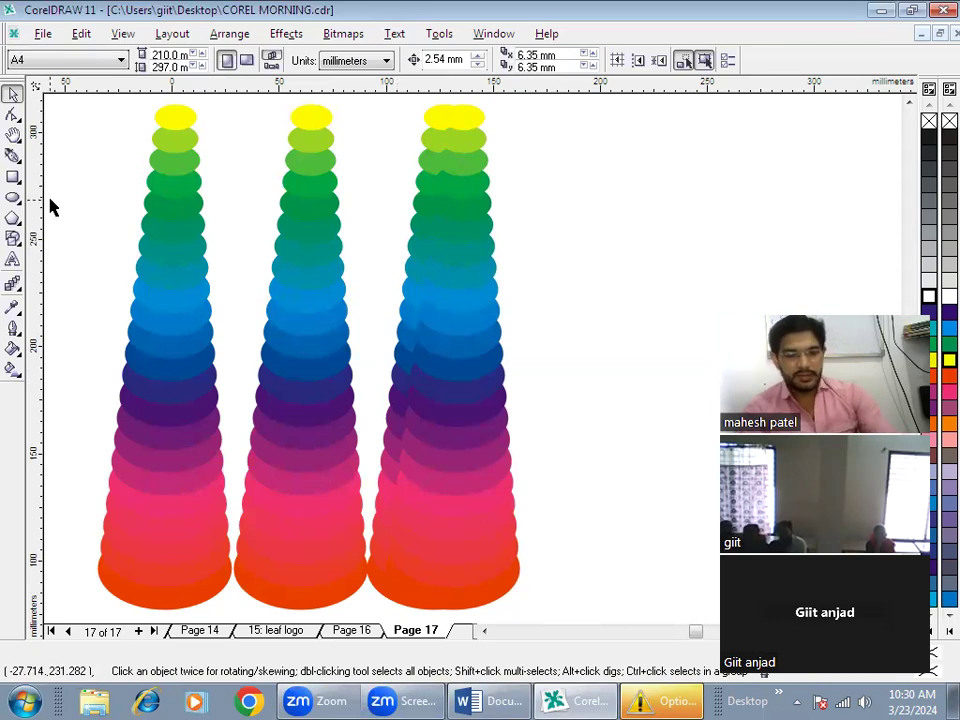
Add a new blank page after page 17
left_click(138, 630)
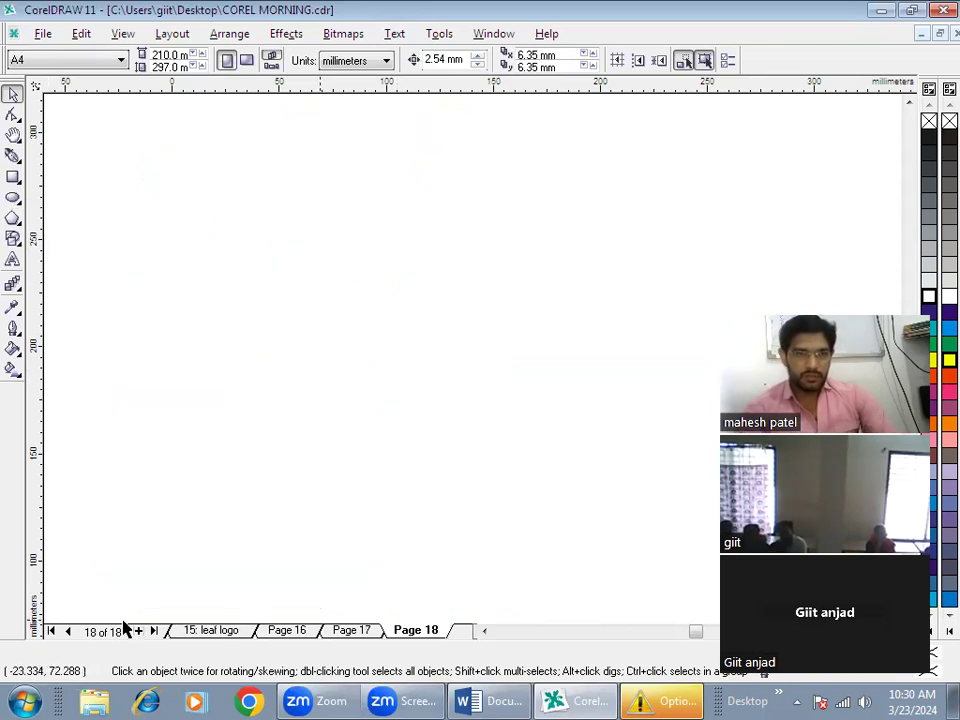
left_click(13, 178)
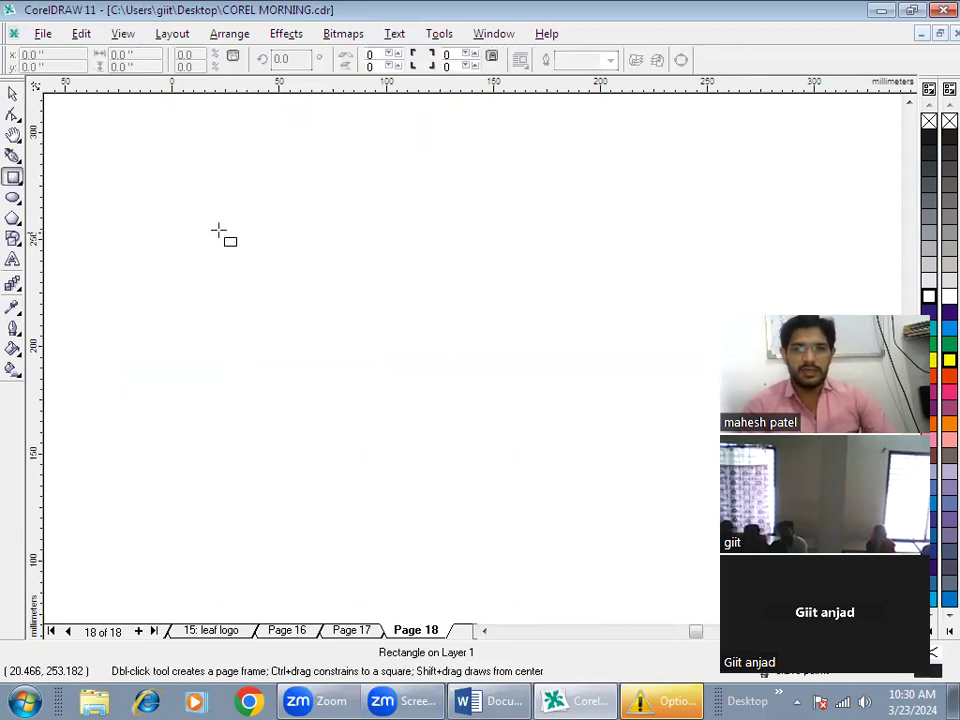
left_click_drag(237, 233, 514, 378)
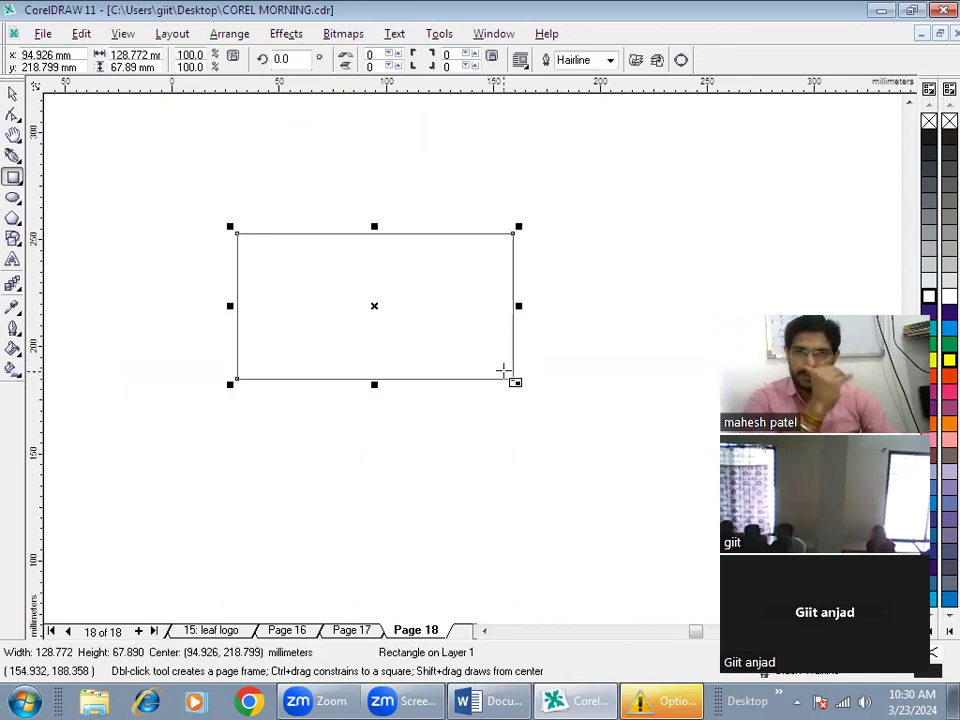
key("Delete")
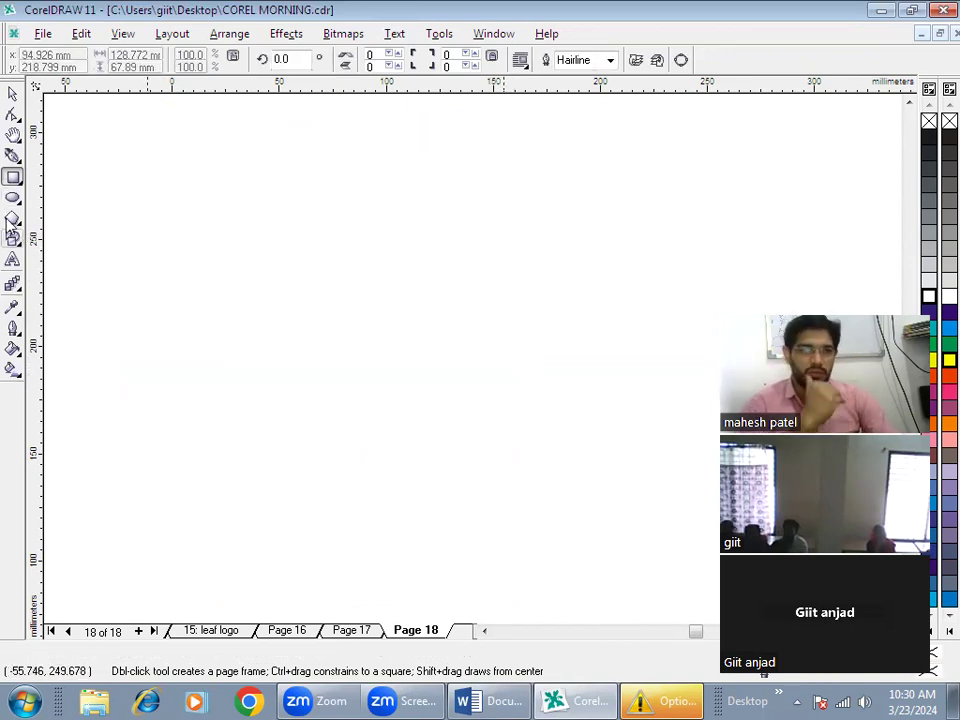
Review the preset paper sizes, keep A4, and switch the page to landscape orientation
left_click(12, 93)
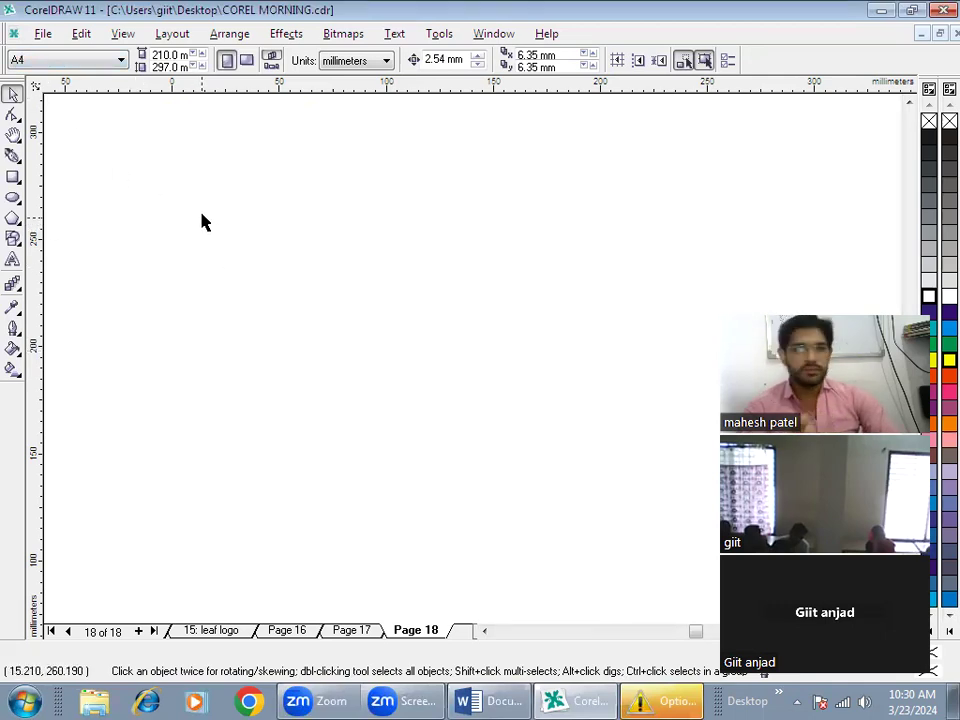
left_click(121, 60)
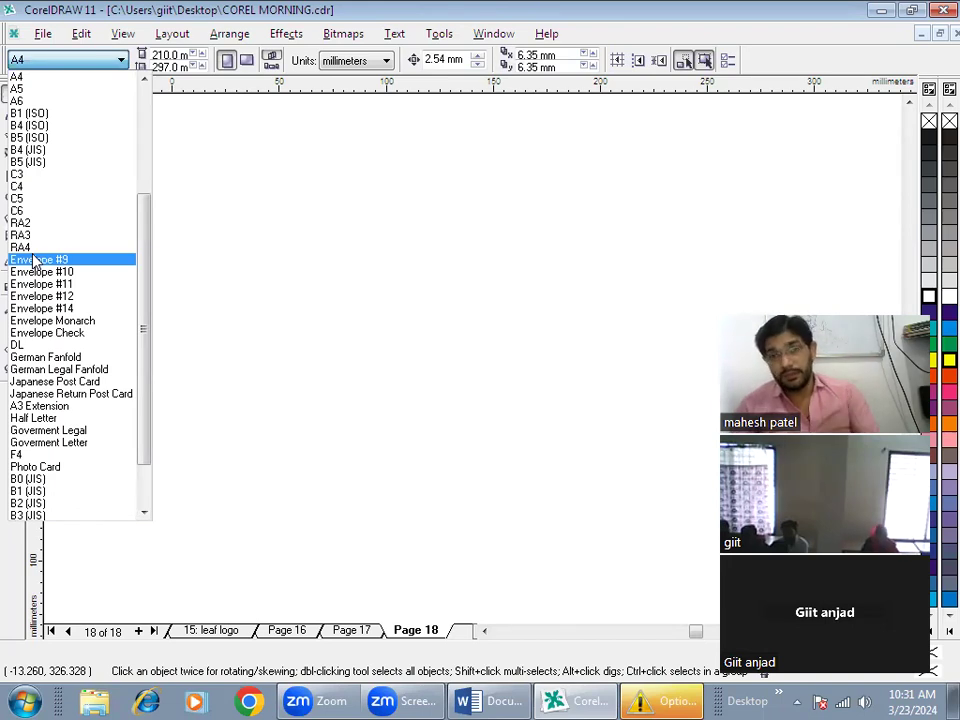
scroll(38, 242, "down", 2)
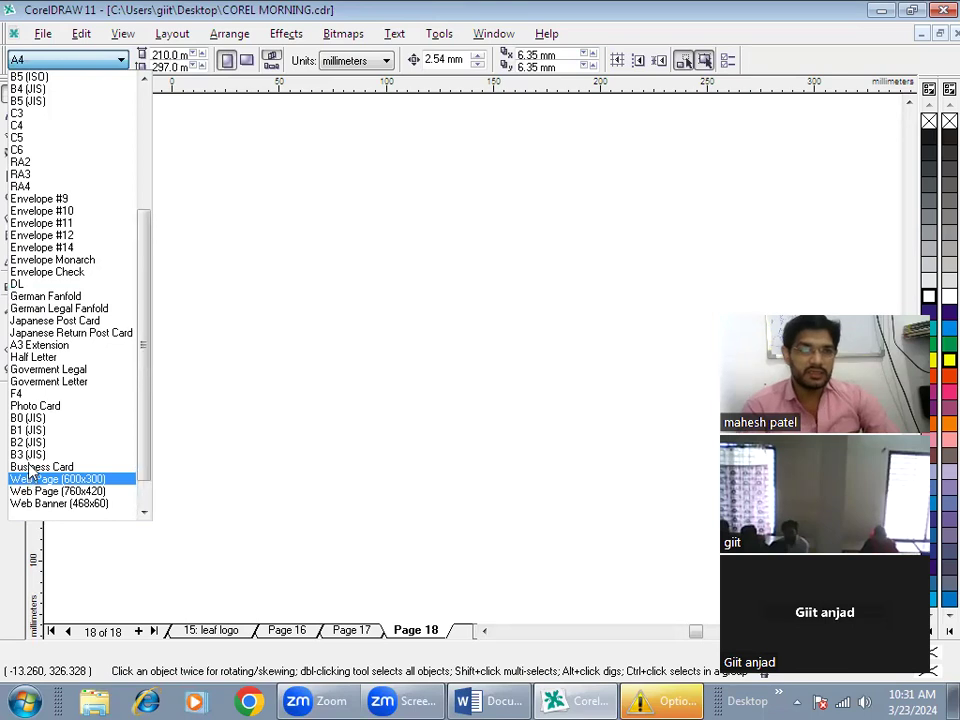
scroll(28, 390, "up", 6)
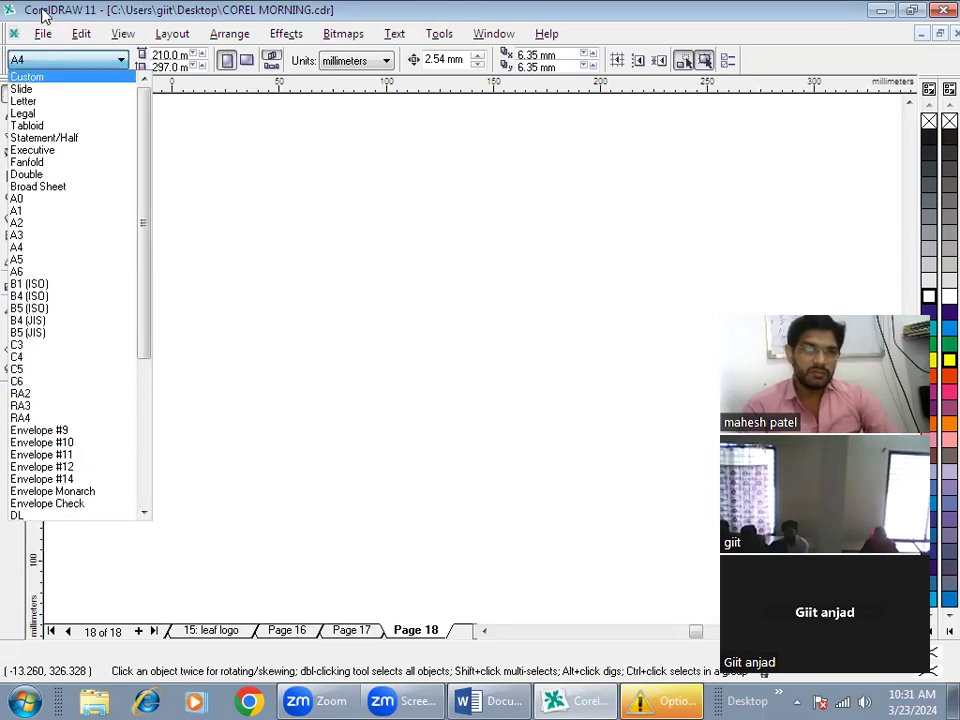
left_click(19, 80)
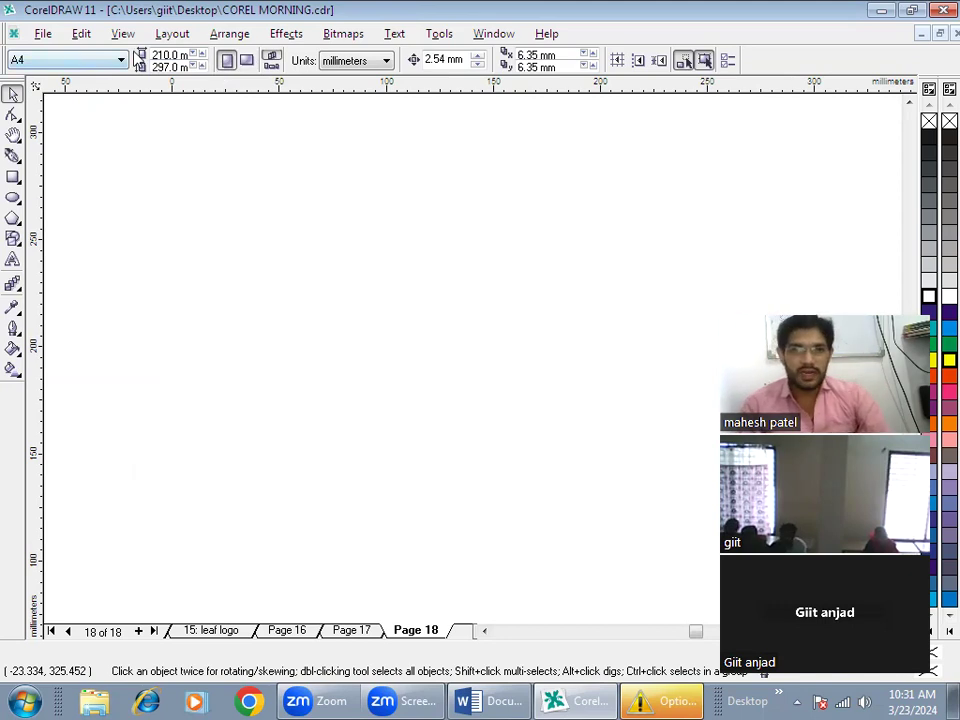
left_click(247, 61)
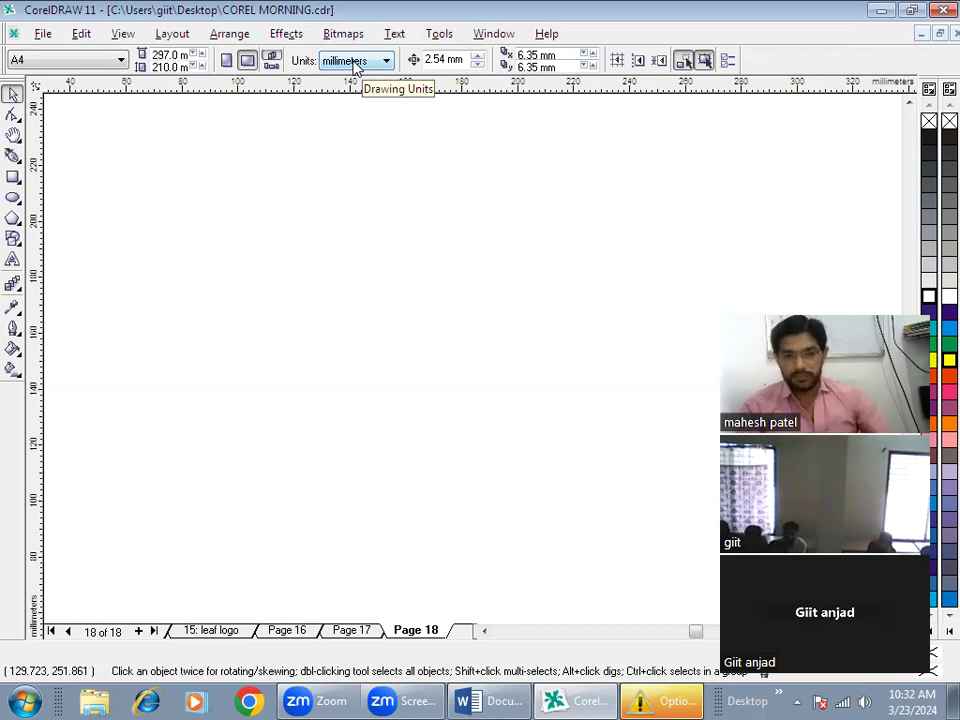
Switch to the Word document and, below the exam notes, add "Width" on one line and "lent" on the following line
left_click(483, 700)
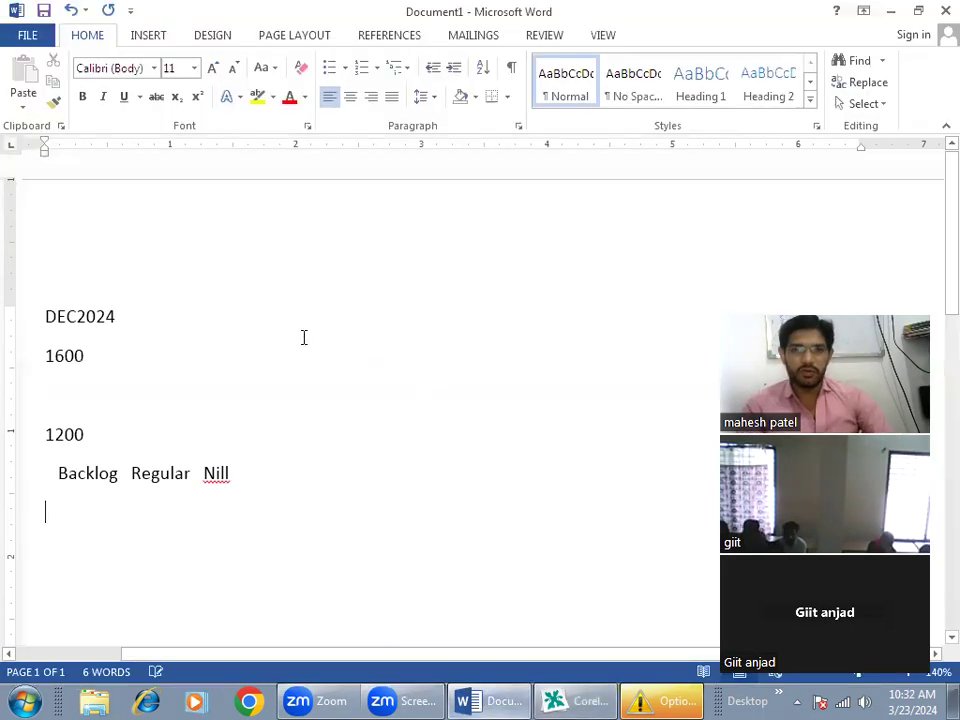
scroll(298, 390, "down", 3)
key("Return")
type("W")
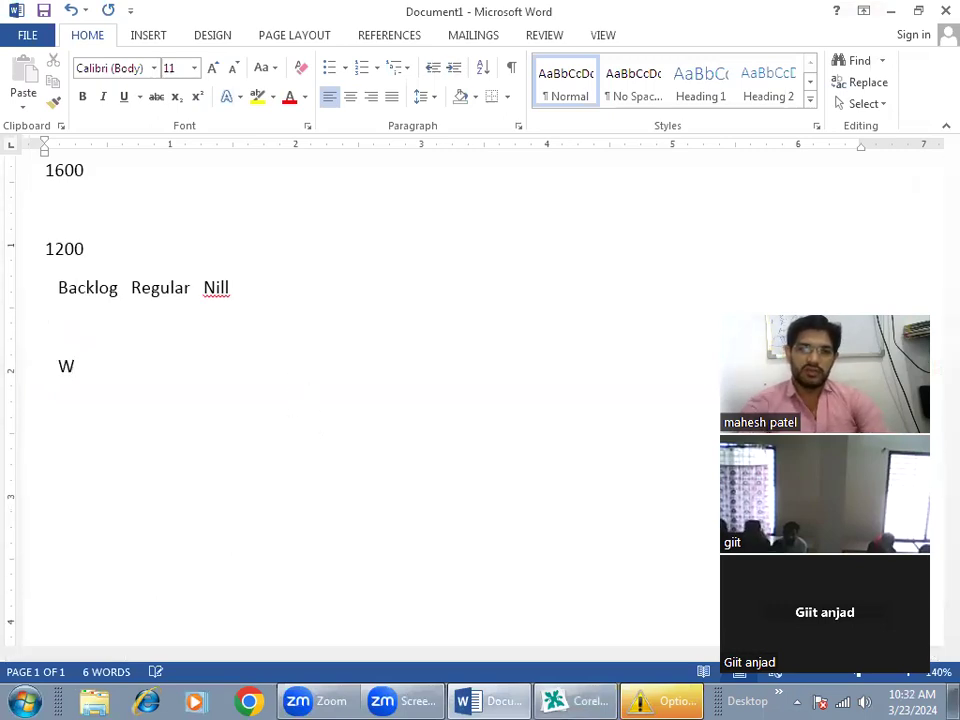
type("idth")
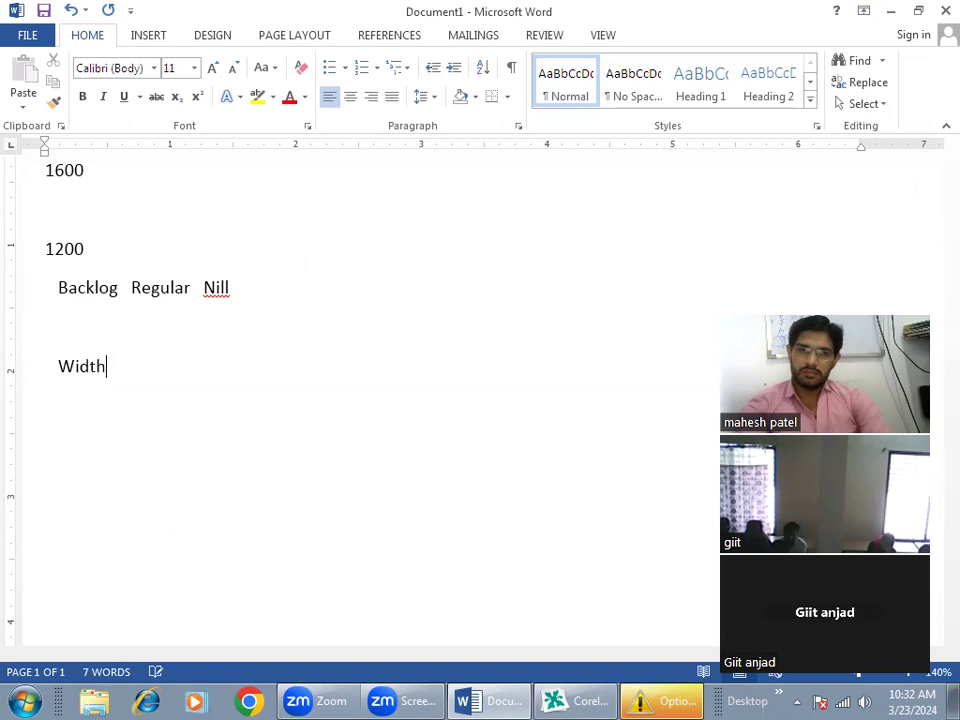
key("Return")
key("Tab")
key("BackSpace")
type("lent")
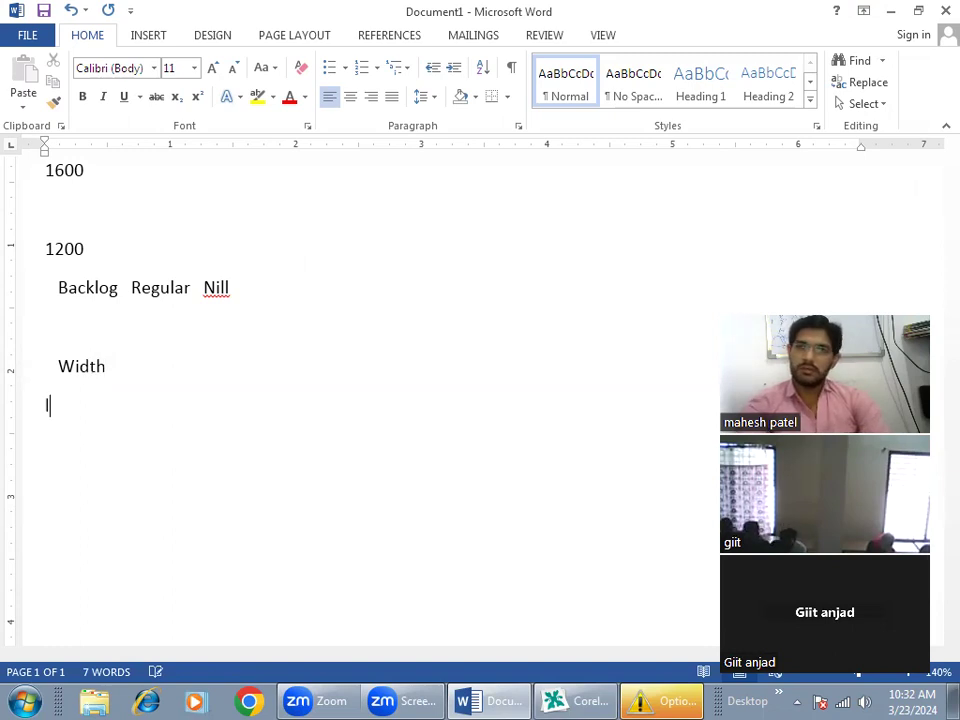